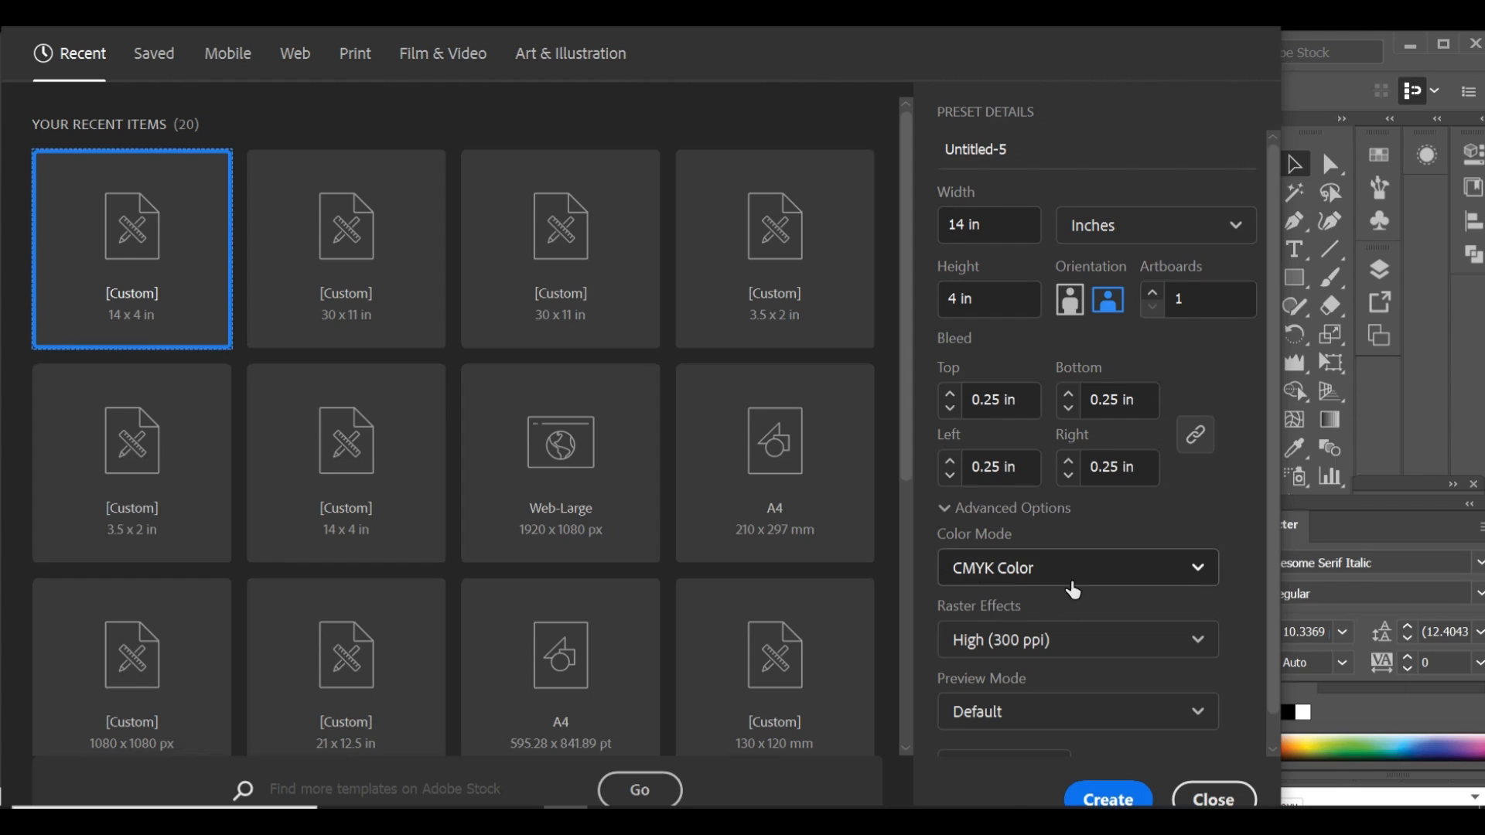
# Step: Create a 14 x 4 in CMYK document with 0.25 in bleed, and switch to the label for video chilli.ai document
pyautogui.click(1131, 793)
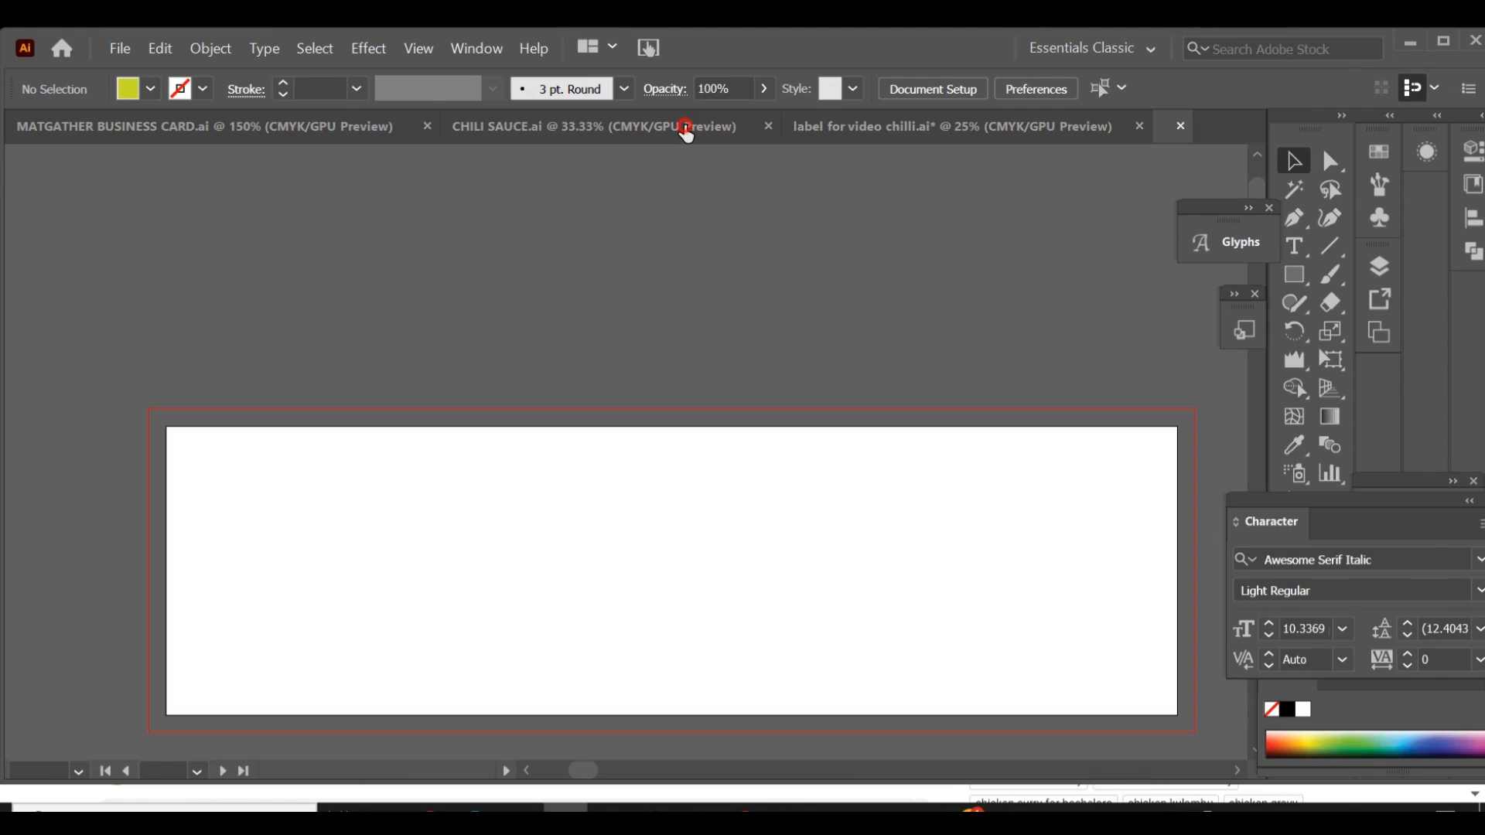
pyautogui.click(684, 126)
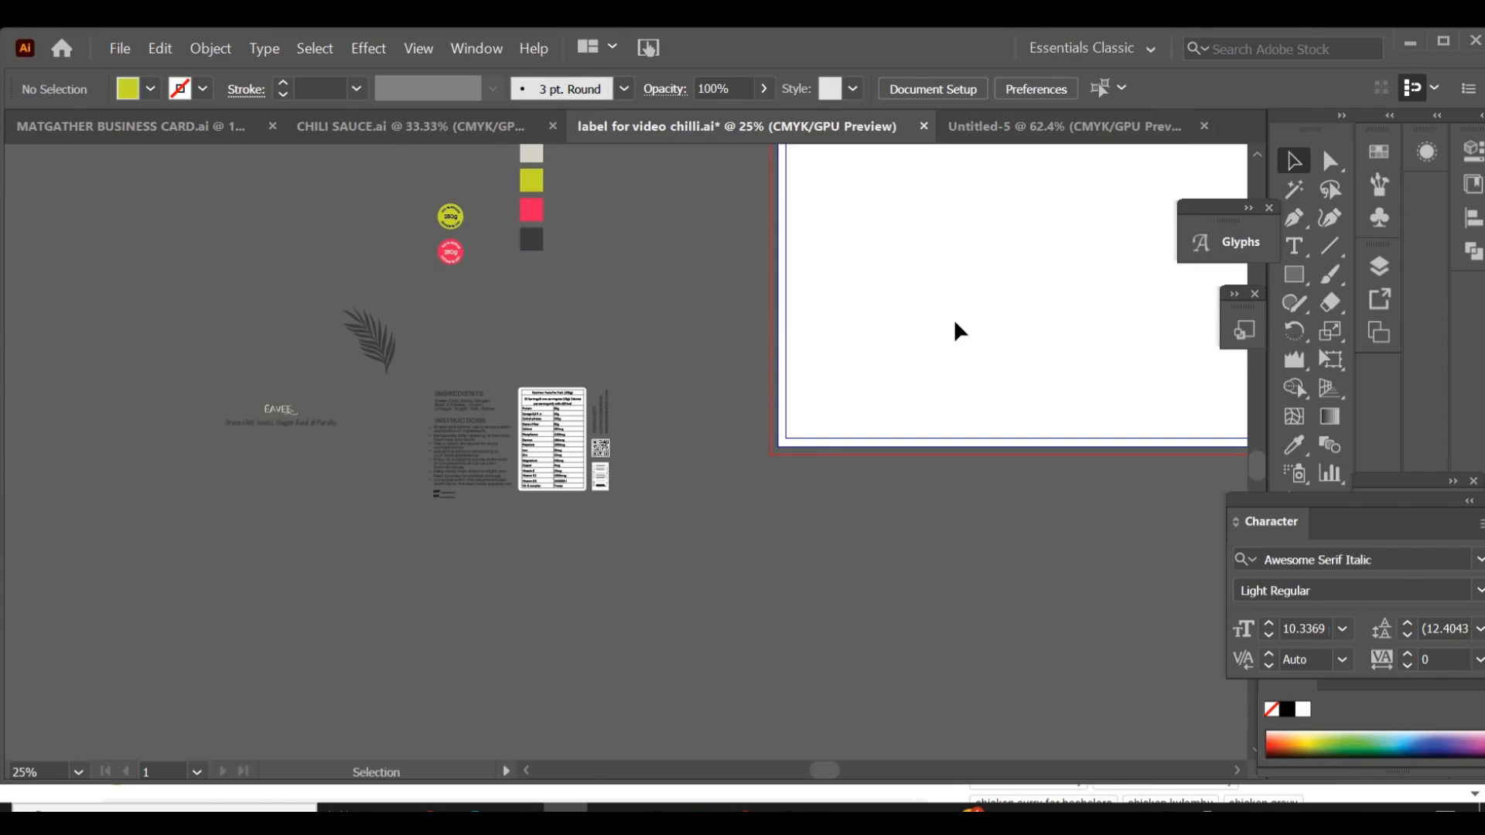
pyautogui.moveTo(961, 322); pyautogui.dragTo(297, 467)
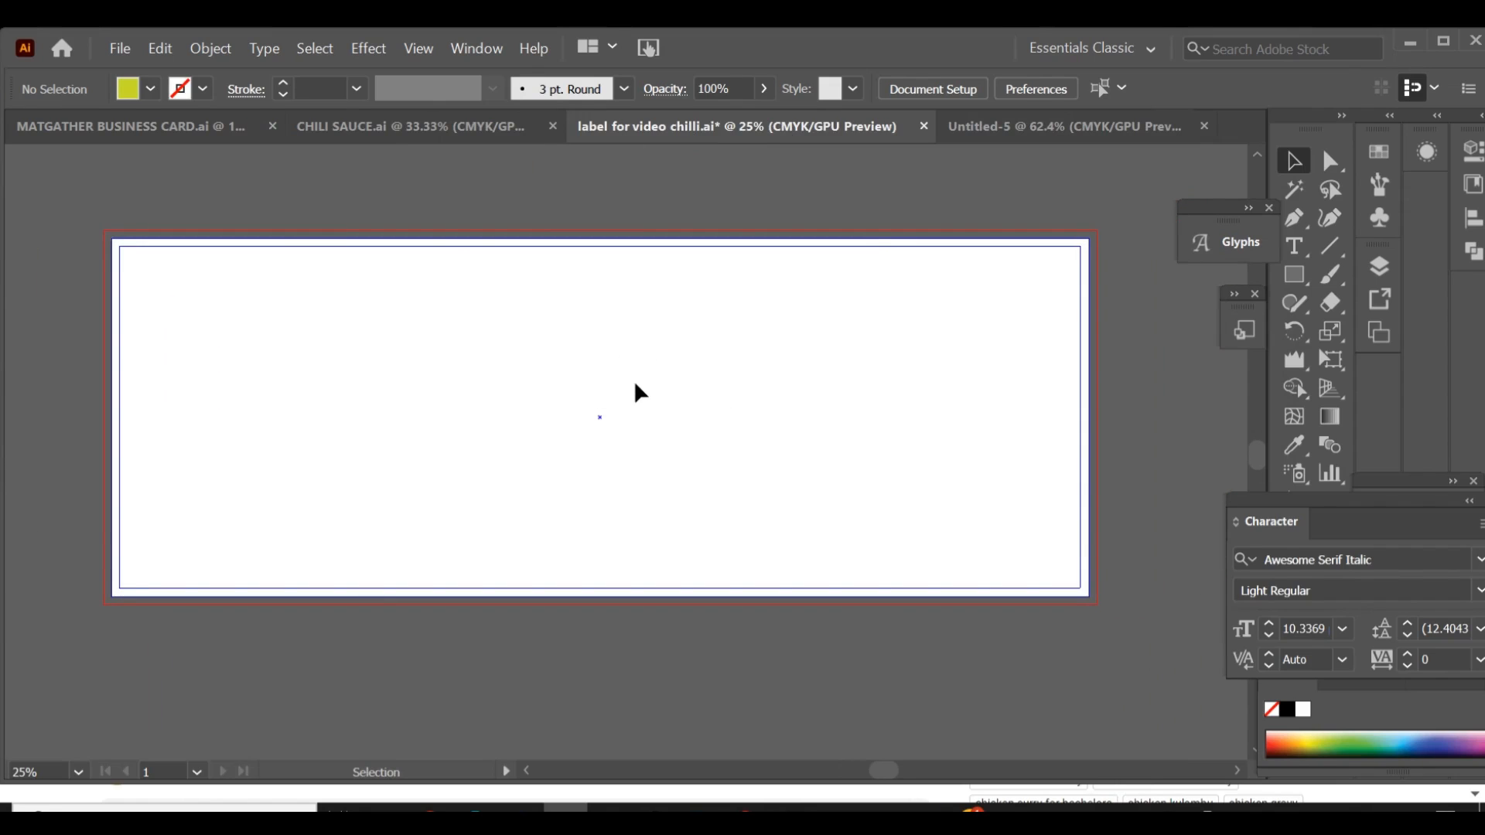
# Step: Draw a rectangle covering the whole artboard out to the bleed line and fill it with the sampled beige palette colour
pyautogui.click(1296, 270)
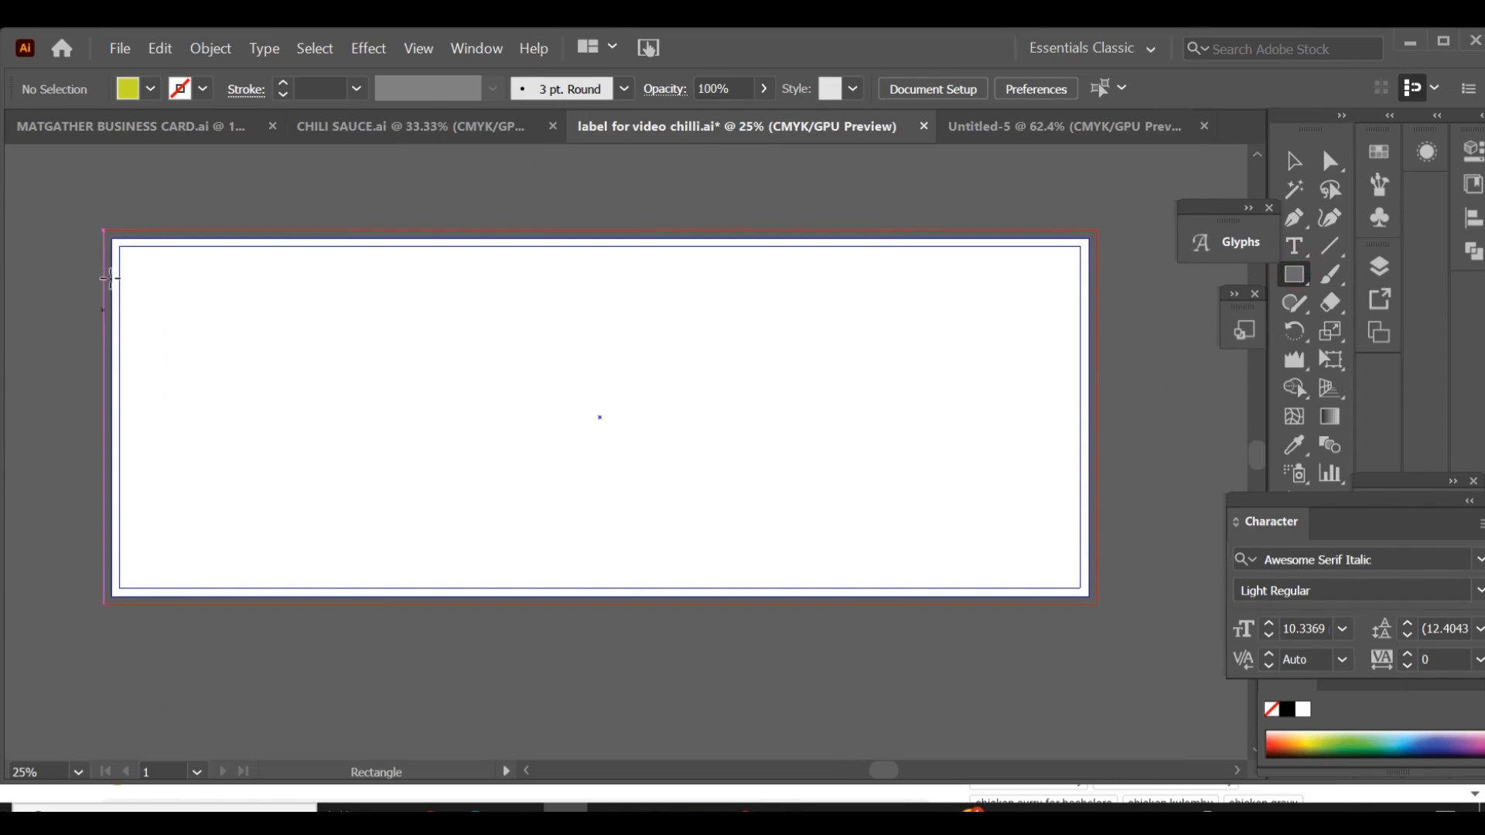
pyautogui.moveTo(101, 228); pyautogui.dragTo(1095, 603)
pyautogui.press('space')
pyautogui.moveTo(450, 427); pyautogui.dragTo(905, 417)
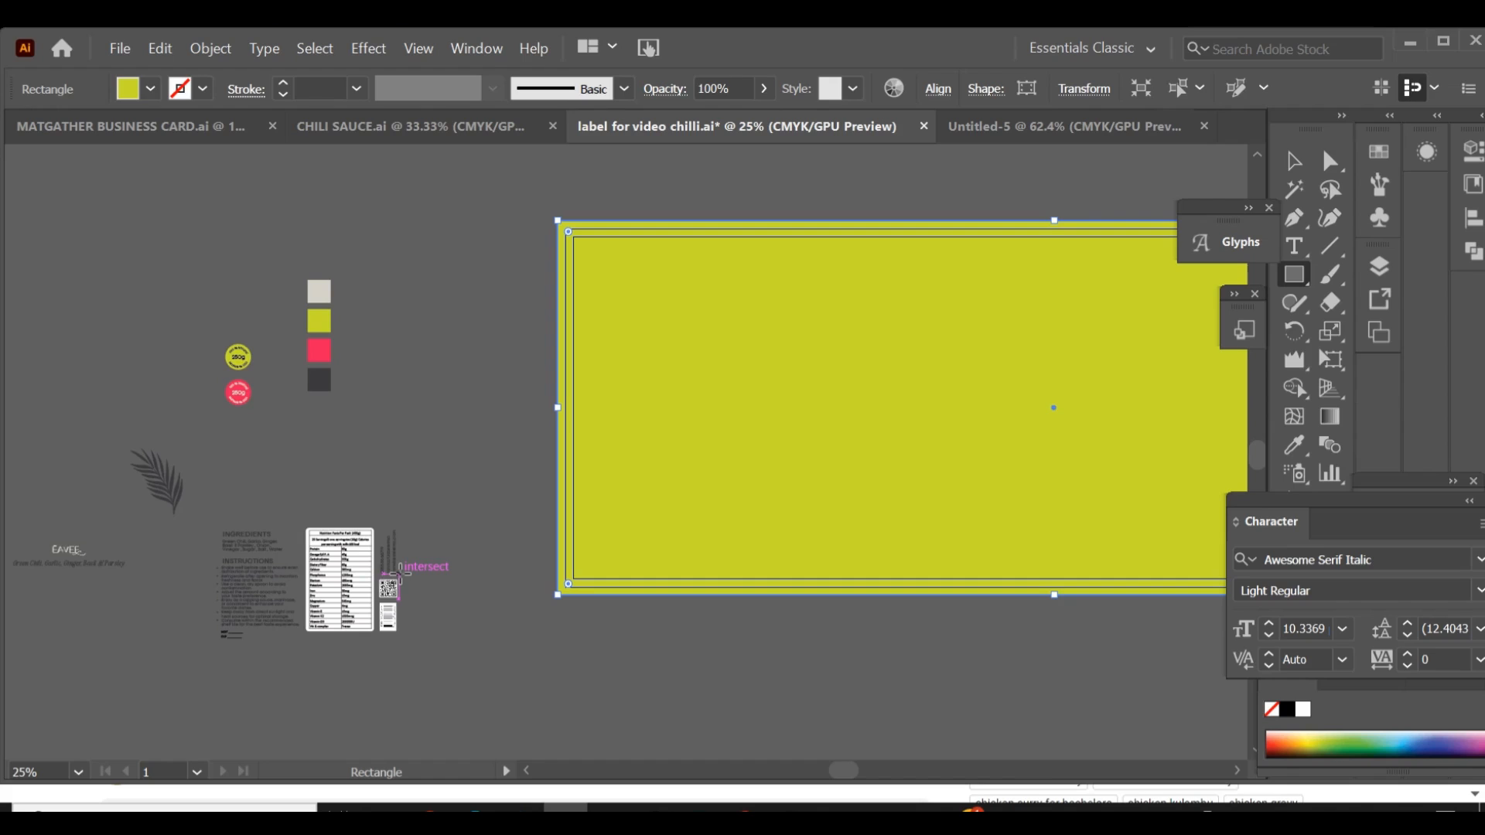
pyautogui.click(1297, 457)
pyautogui.click(318, 292)
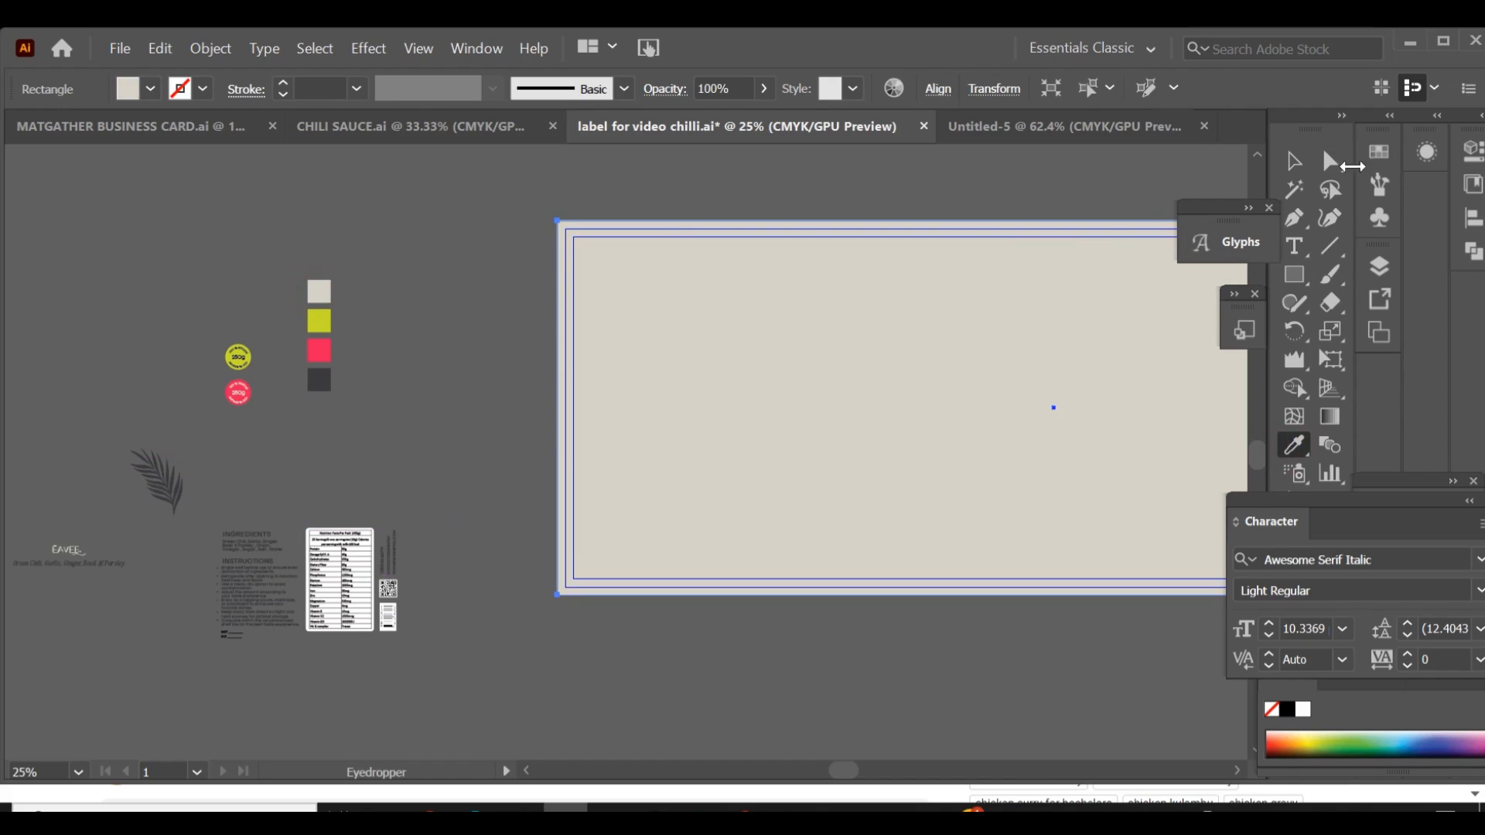
pyautogui.click(1296, 159)
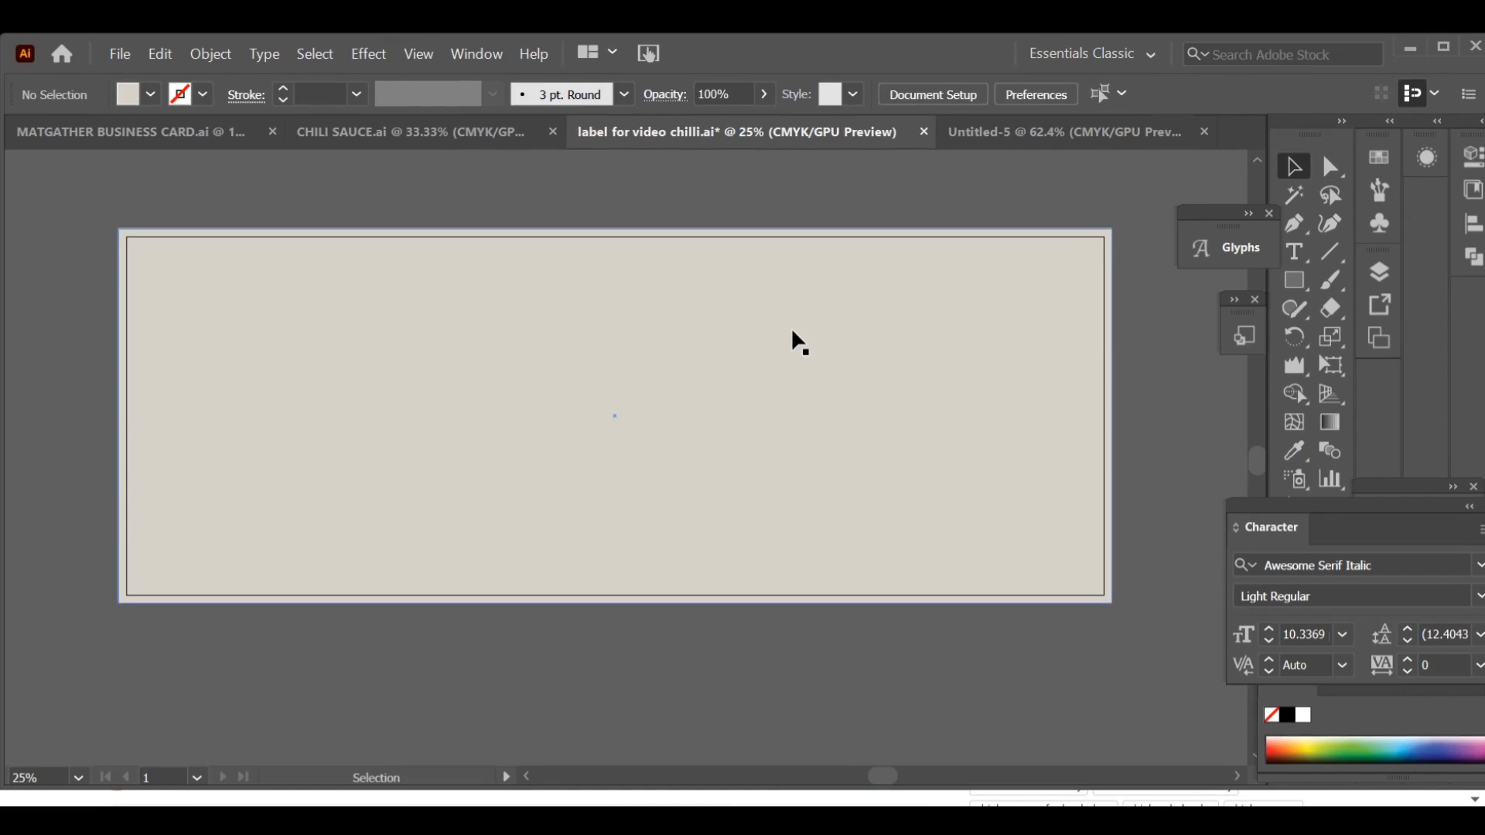
# Step: Draw a second rectangle exactly along the artboard edges and create trim marks from it
pyautogui.click(1304, 279)
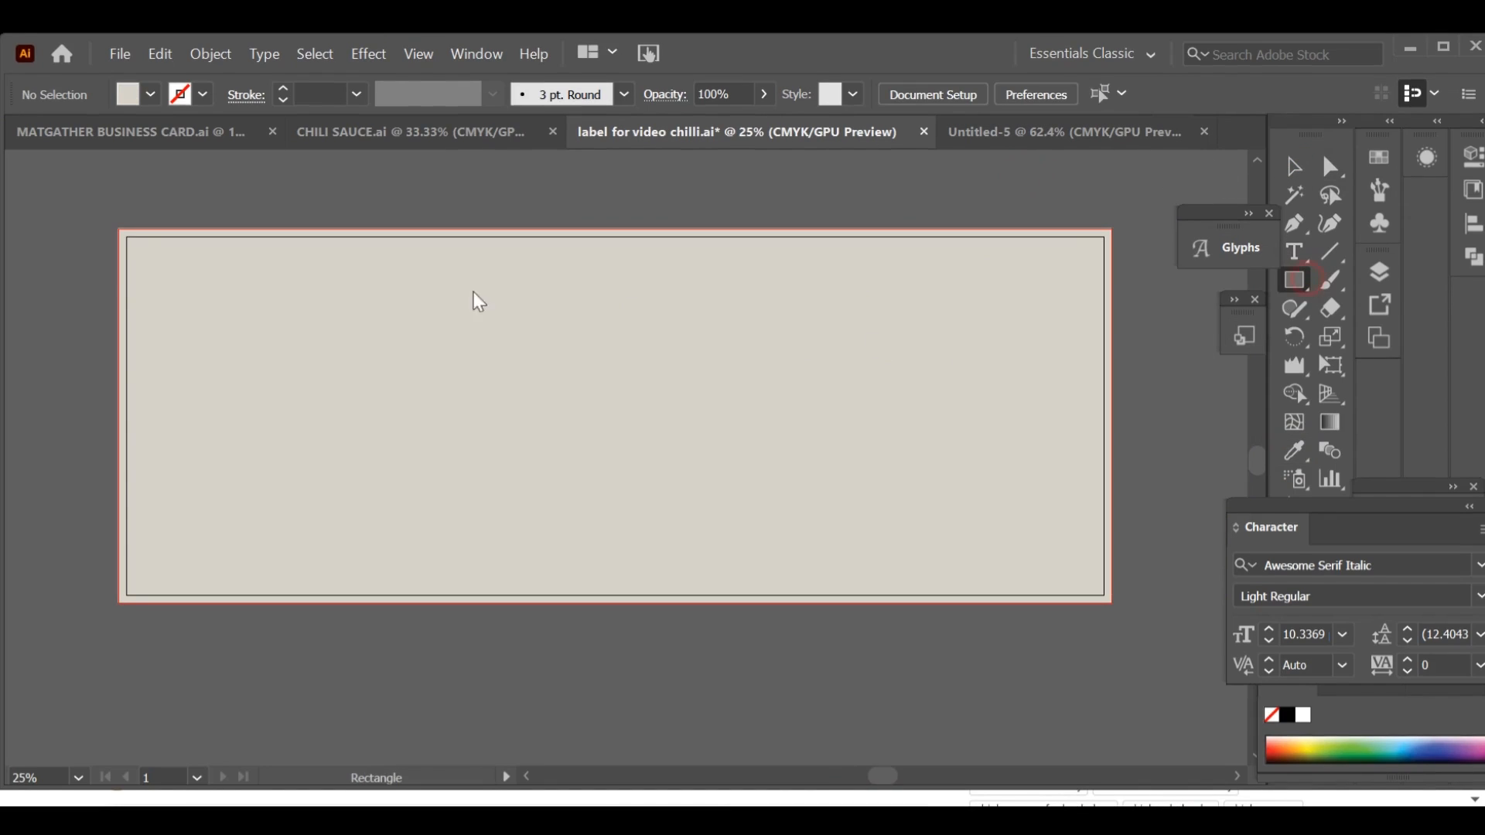
pyautogui.moveTo(127, 236); pyautogui.dragTo(1103, 595)
pyautogui.click(1156, 490)
pyautogui.click(784, 457)
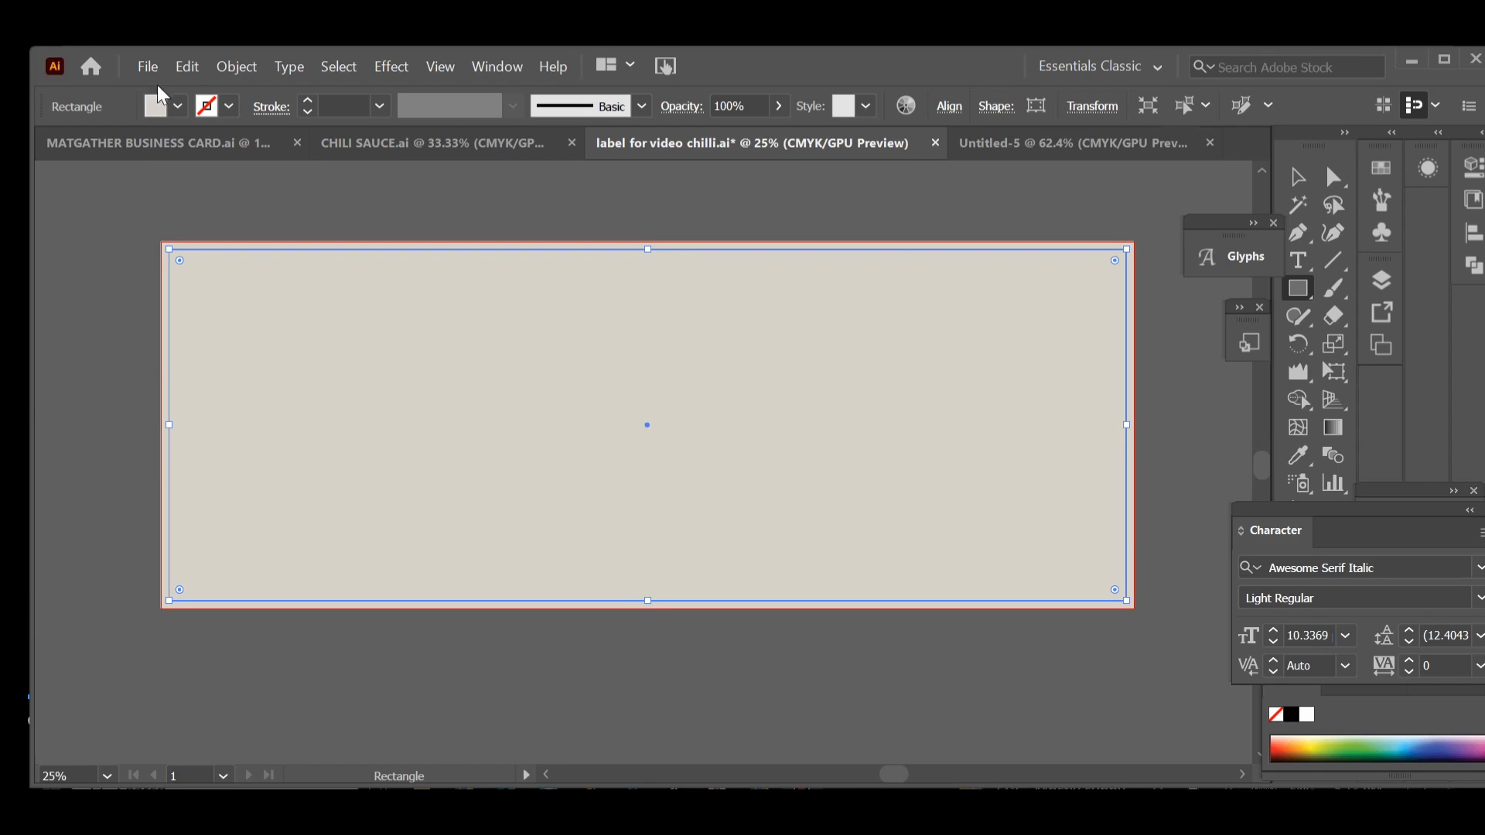
pyautogui.click(237, 68)
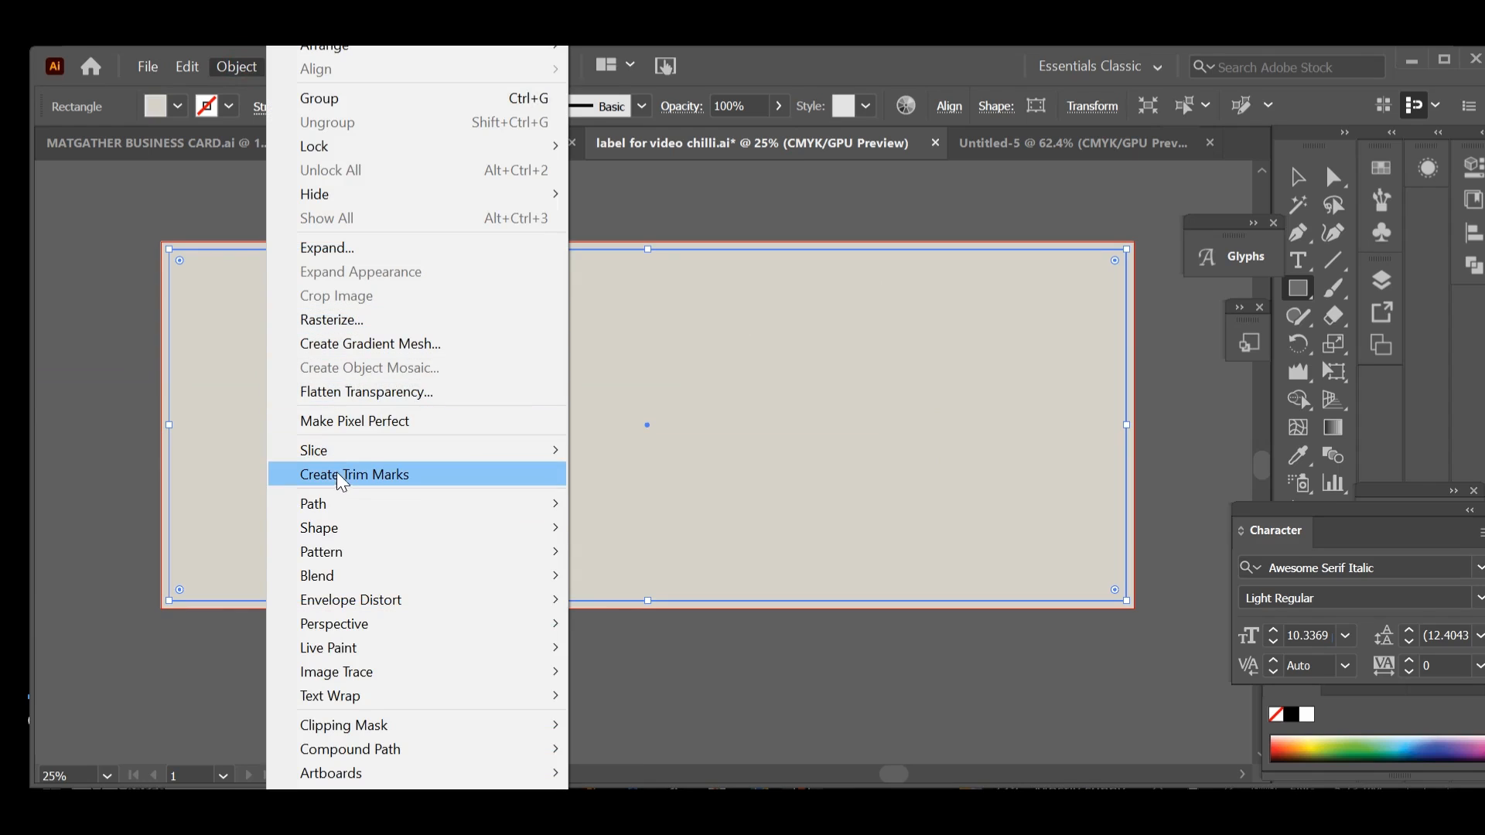
pyautogui.click(377, 479)
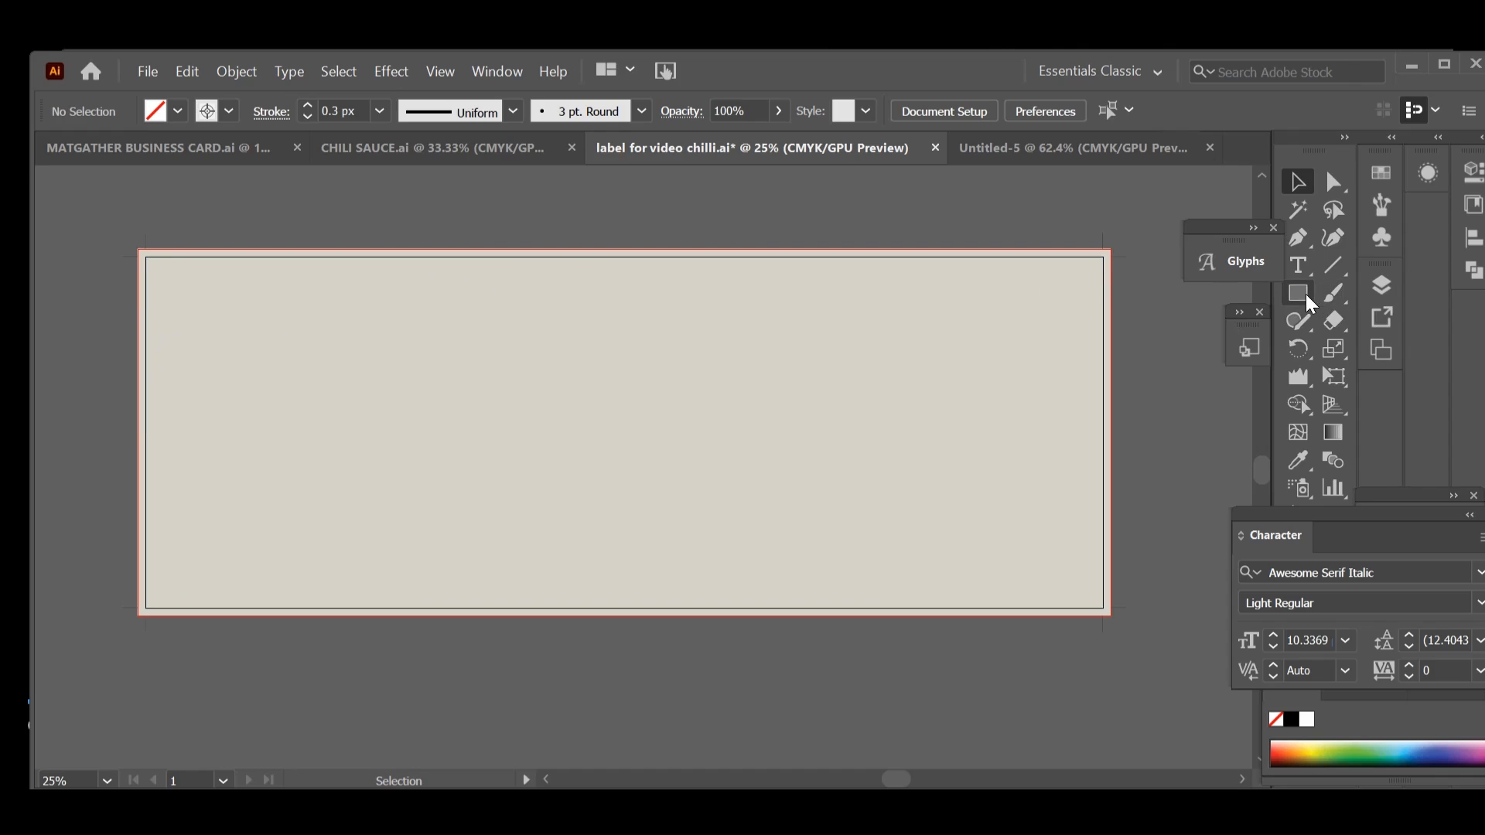
# Step: Offset the artboard-sized rectangle's path by -0.25 in with Miter joins and a miter limit of 4
pyautogui.click(1009, 327)
pyautogui.click(1150, 400)
pyautogui.click(912, 391)
pyautogui.click(236, 71)
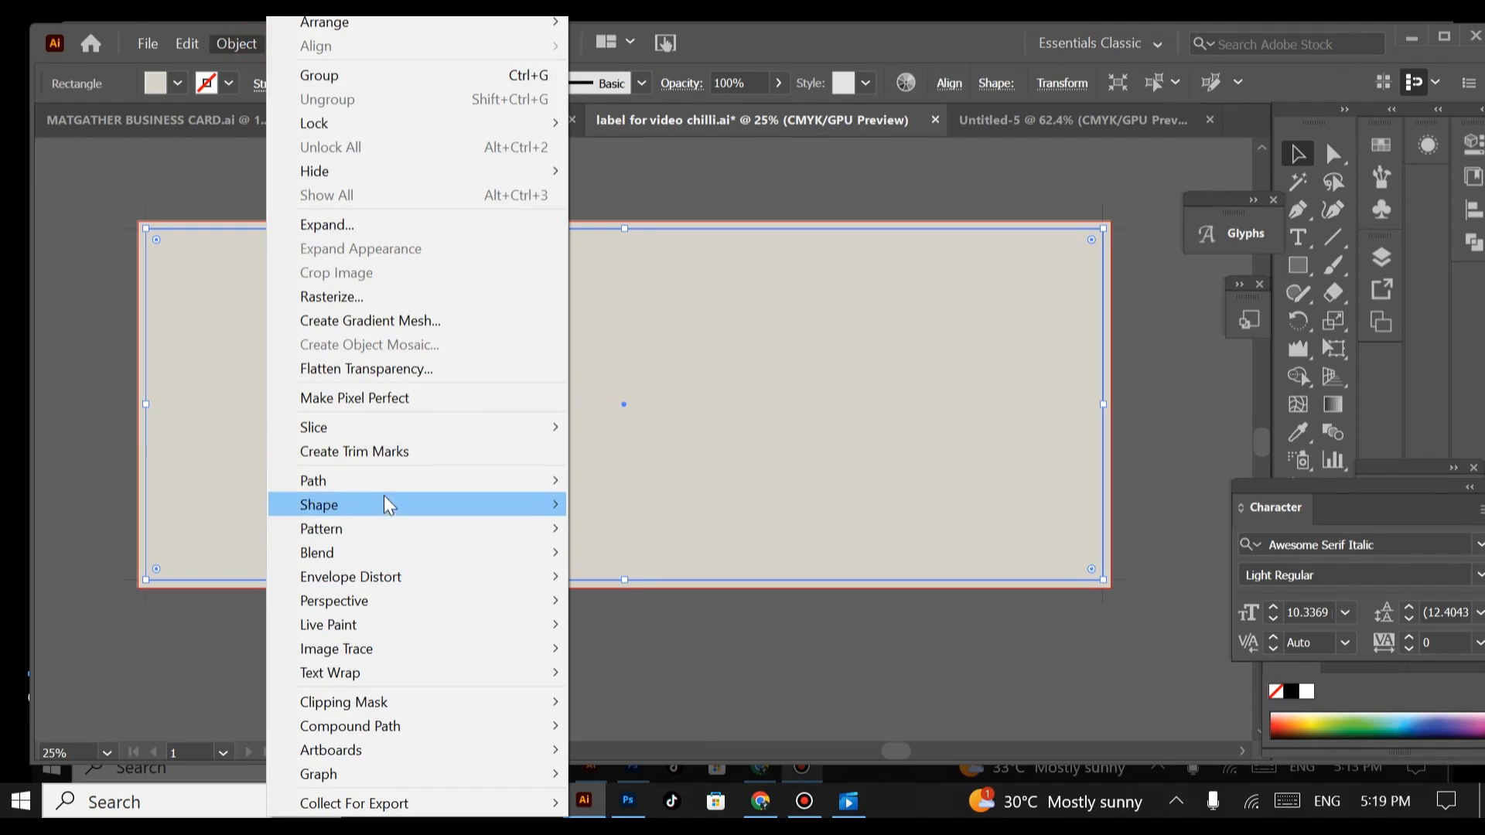
pyautogui.moveTo(365, 475)
pyautogui.click(630, 558)
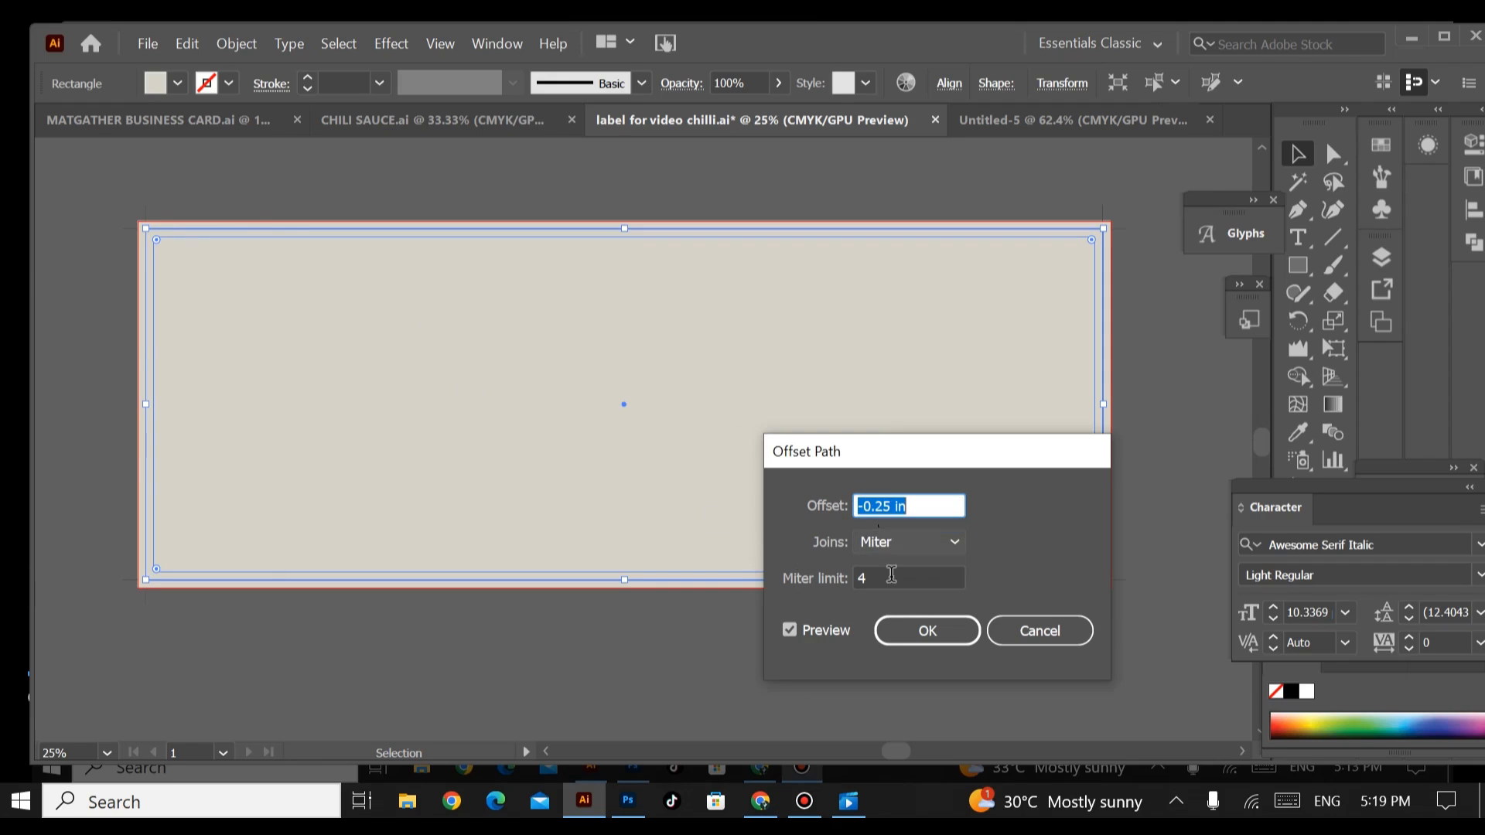
pyautogui.click(909, 629)
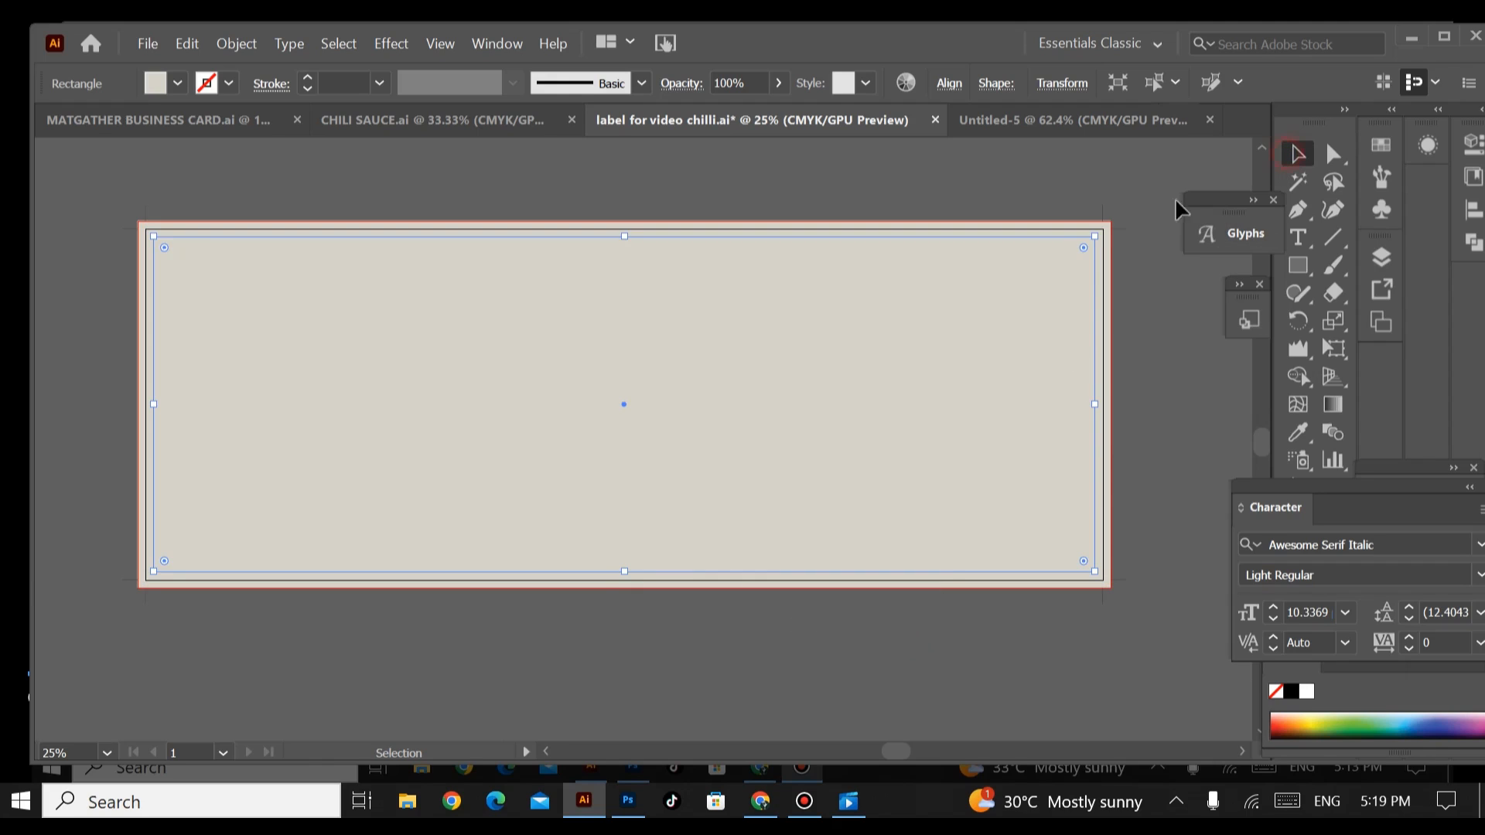
# Step: Convert the inset rectangle and the artboard-sized rectangle into guides
pyautogui.click(1117, 186)
pyautogui.click(1091, 263)
pyautogui.rightClick(209, 309)
pyautogui.click(267, 608)
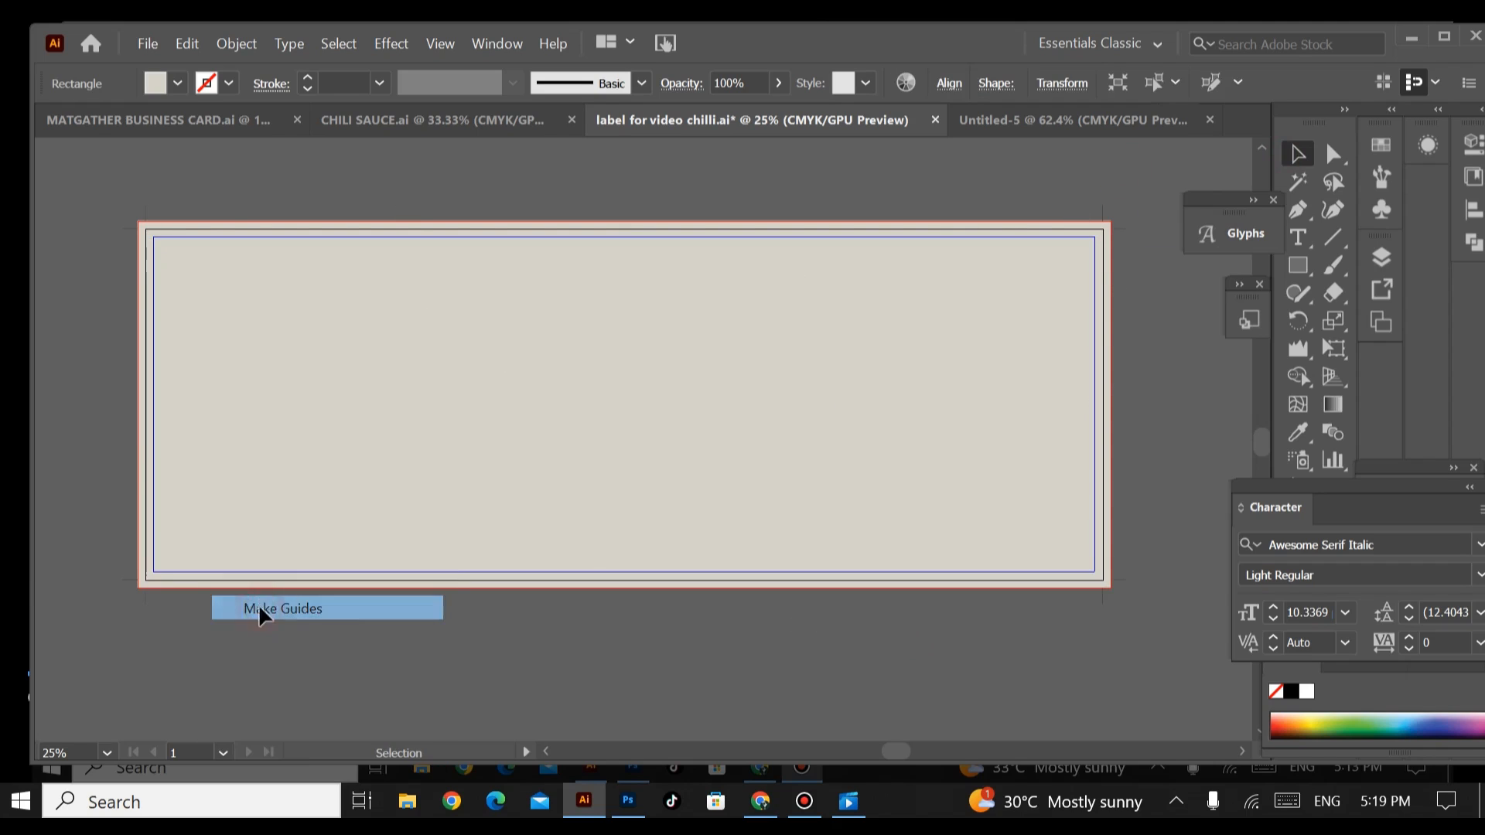
pyautogui.click(1030, 226)
pyautogui.rightClick(1032, 229)
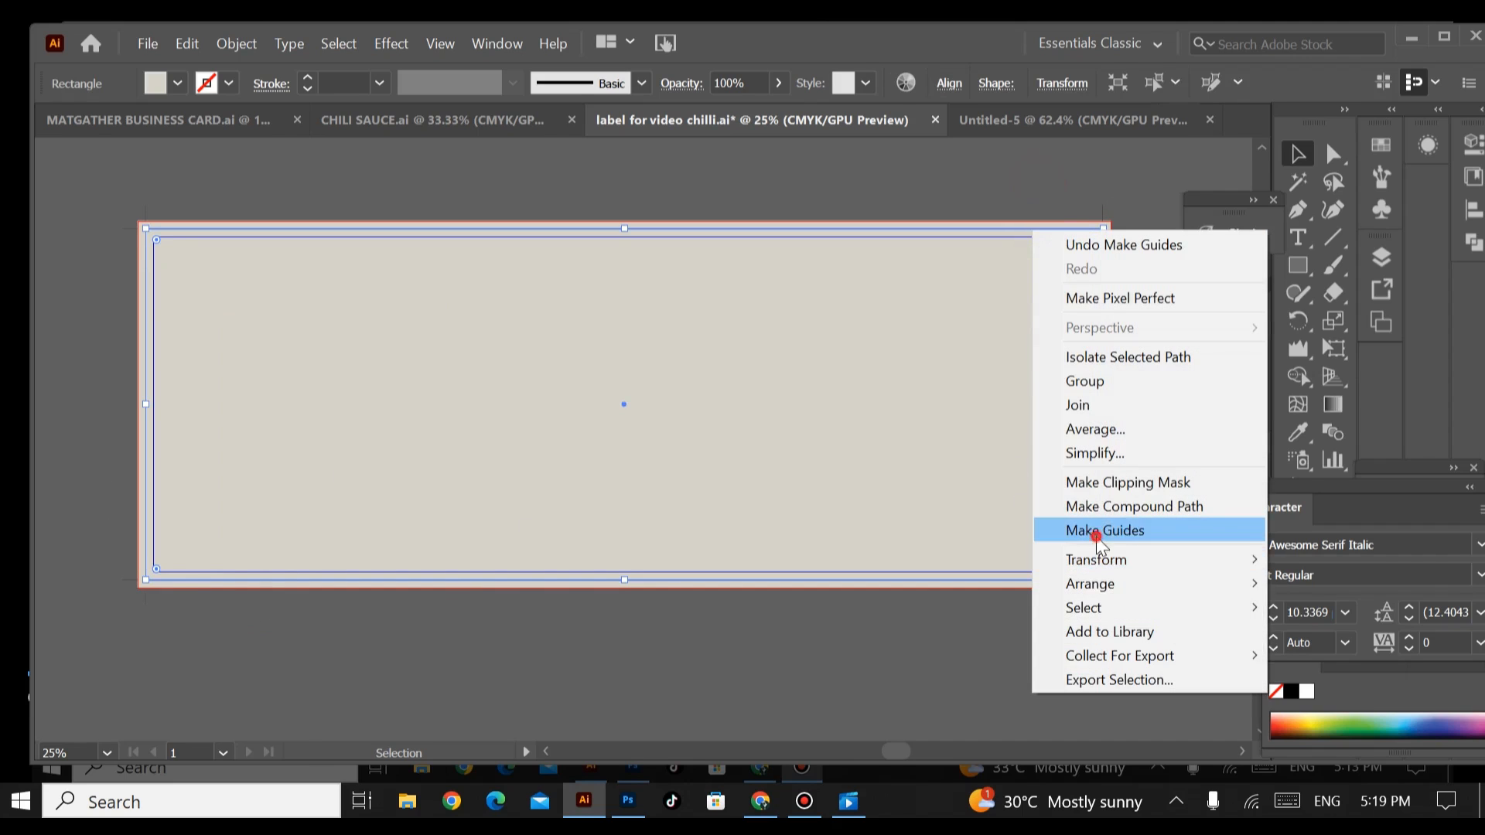
pyautogui.click(1082, 531)
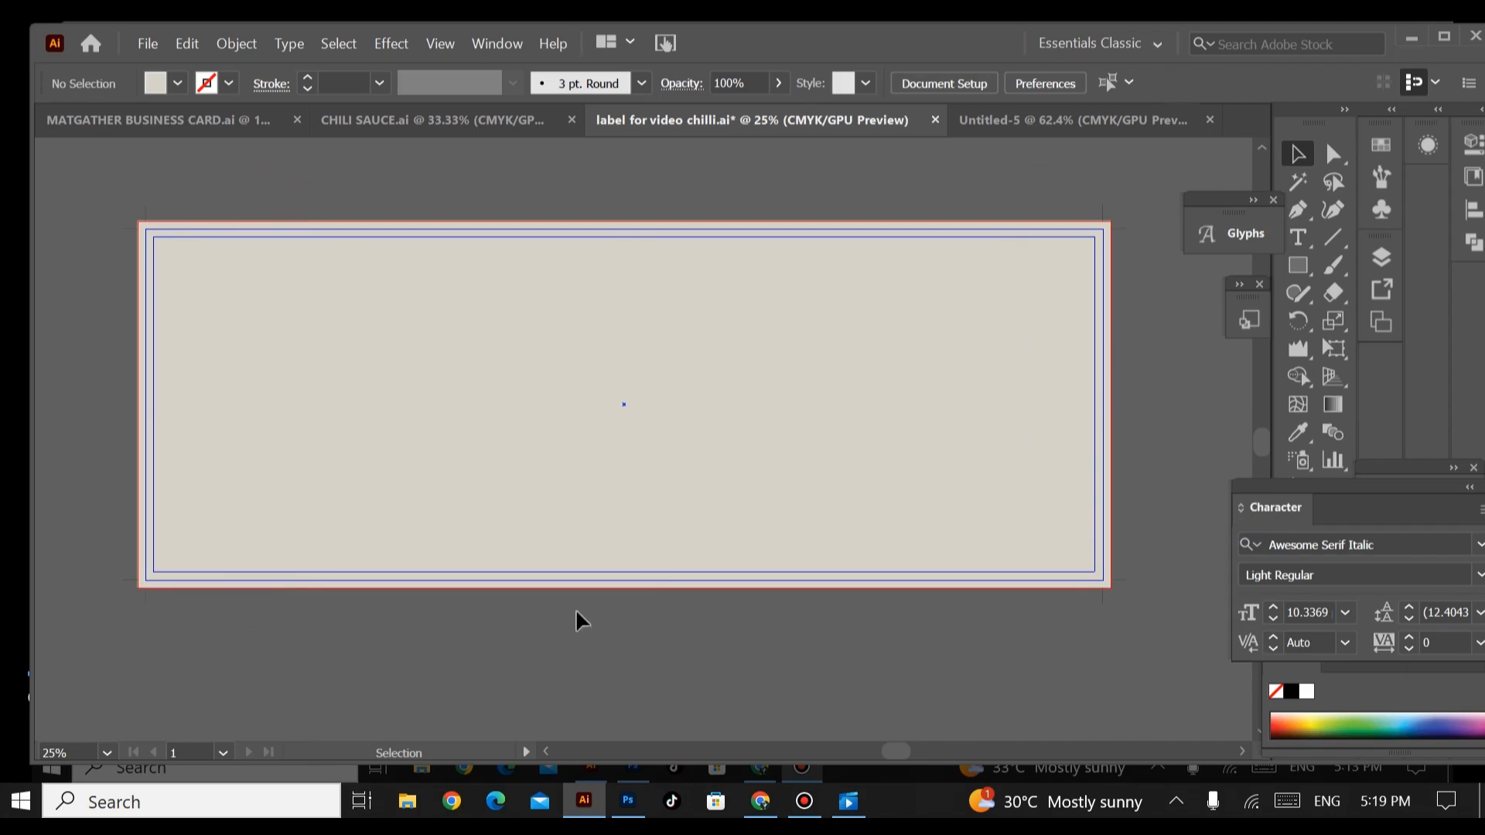
pyautogui.moveTo(354, 340); pyautogui.dragTo(380, 360)
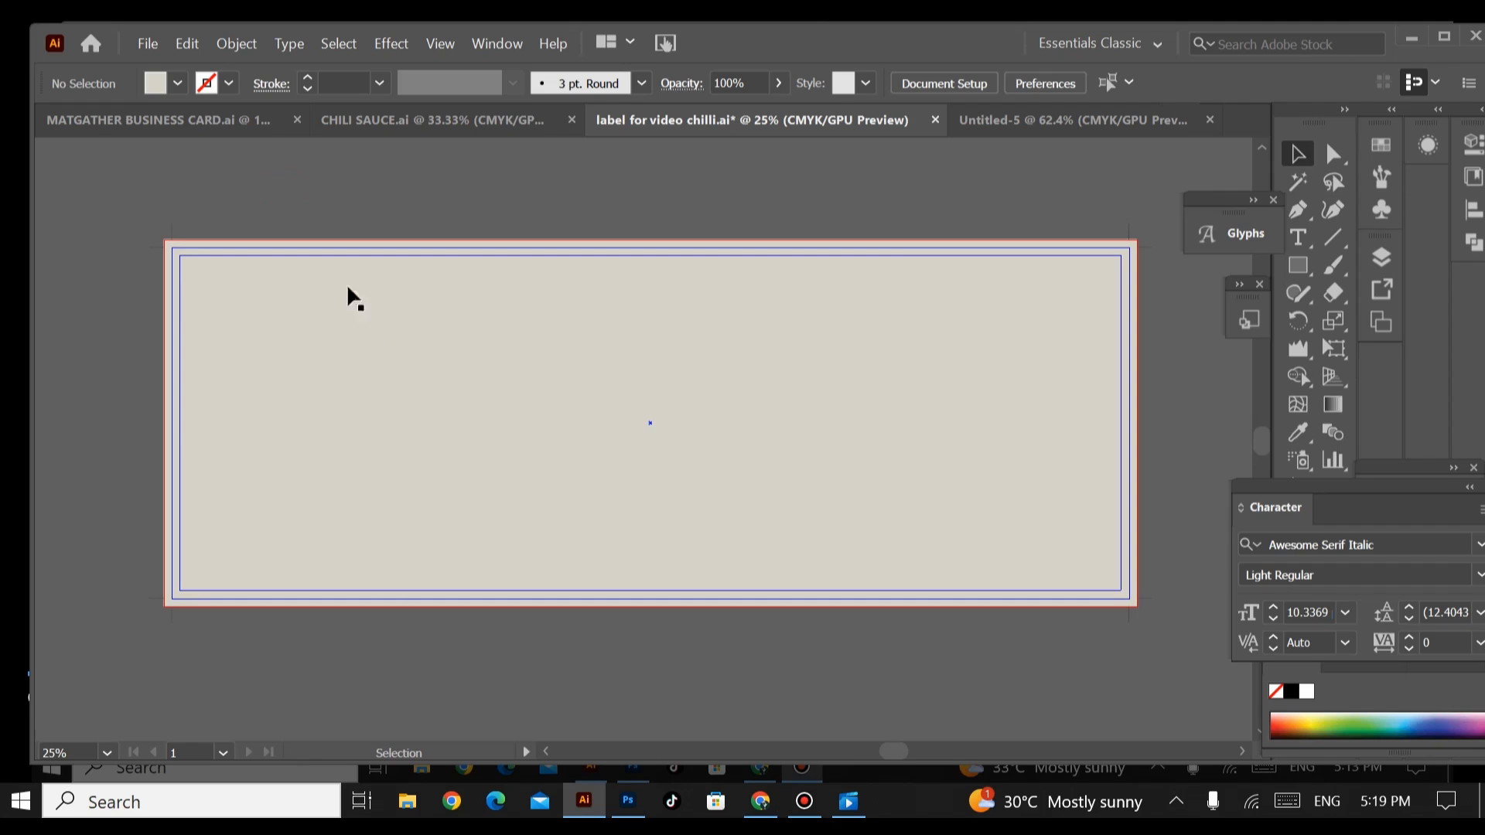
pyautogui.click(235, 44)
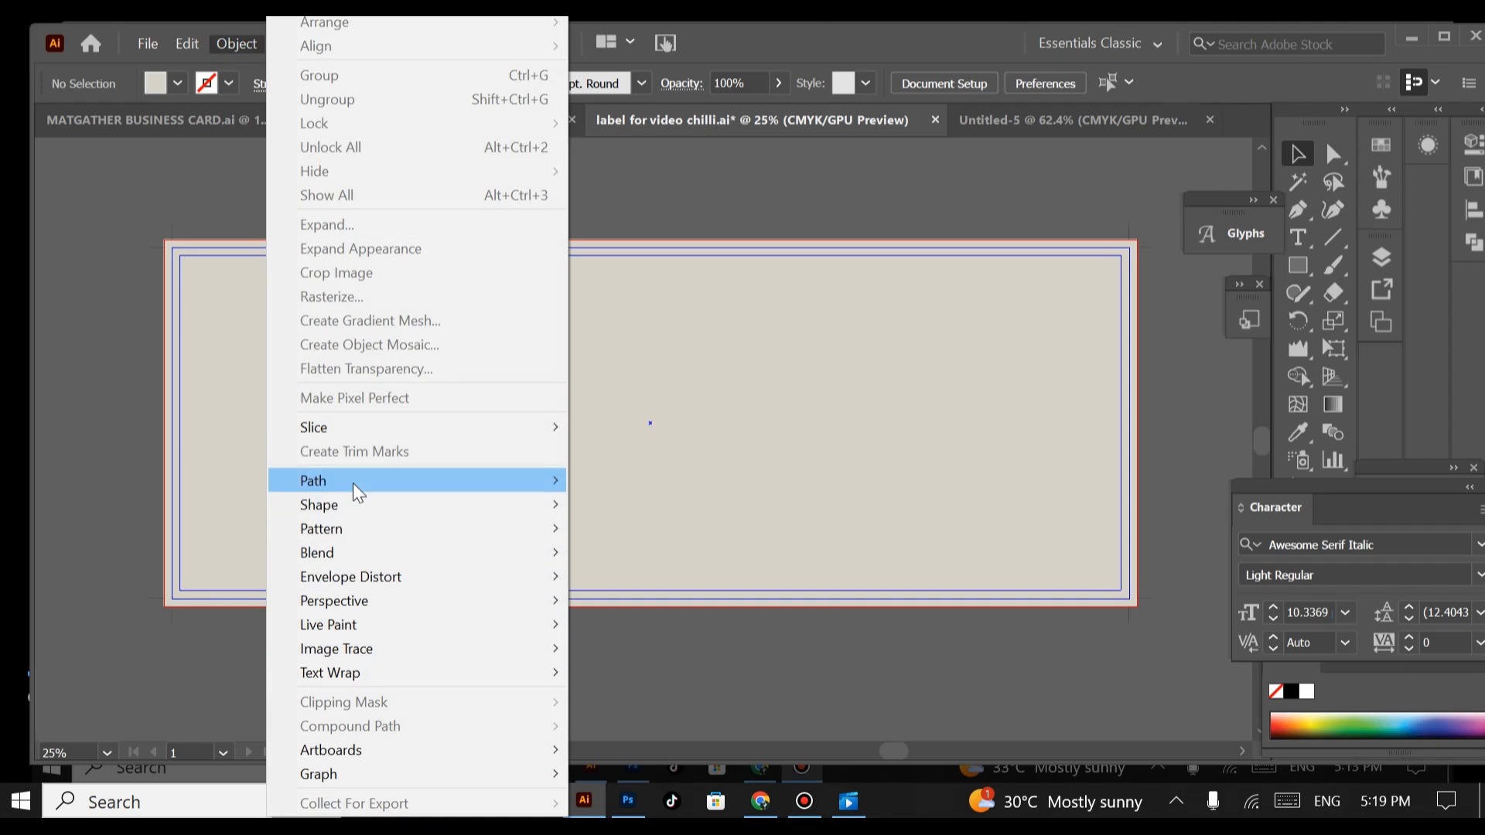
pyautogui.click(353, 481)
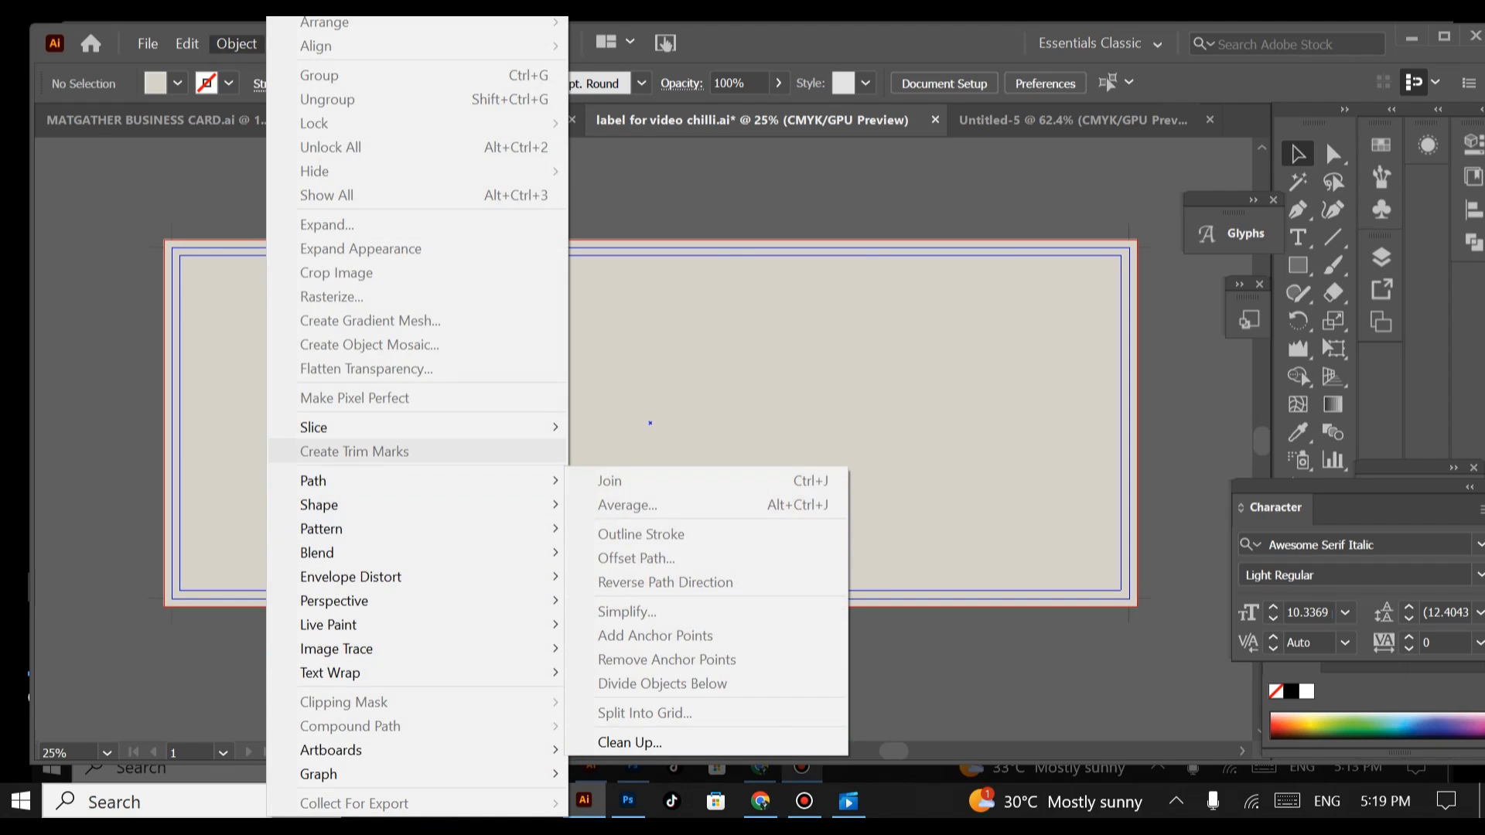
pyautogui.click(141, 217)
# Step: Split the beige bleed-sized rectangle into a grid of 1 row and 2 columns with a 0 in gutter and guides added
pyautogui.click(279, 605)
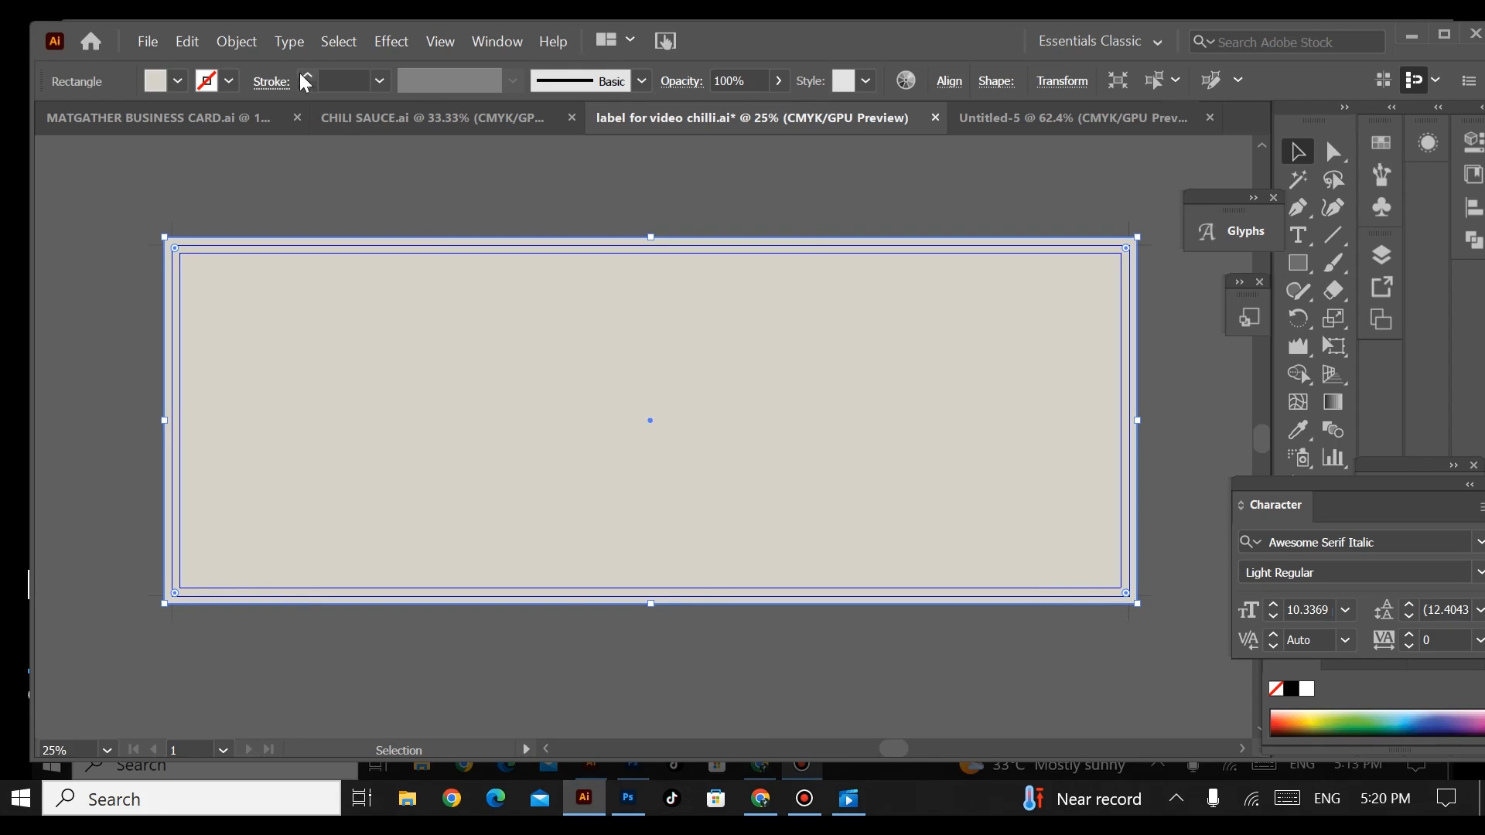
pyautogui.click(241, 44)
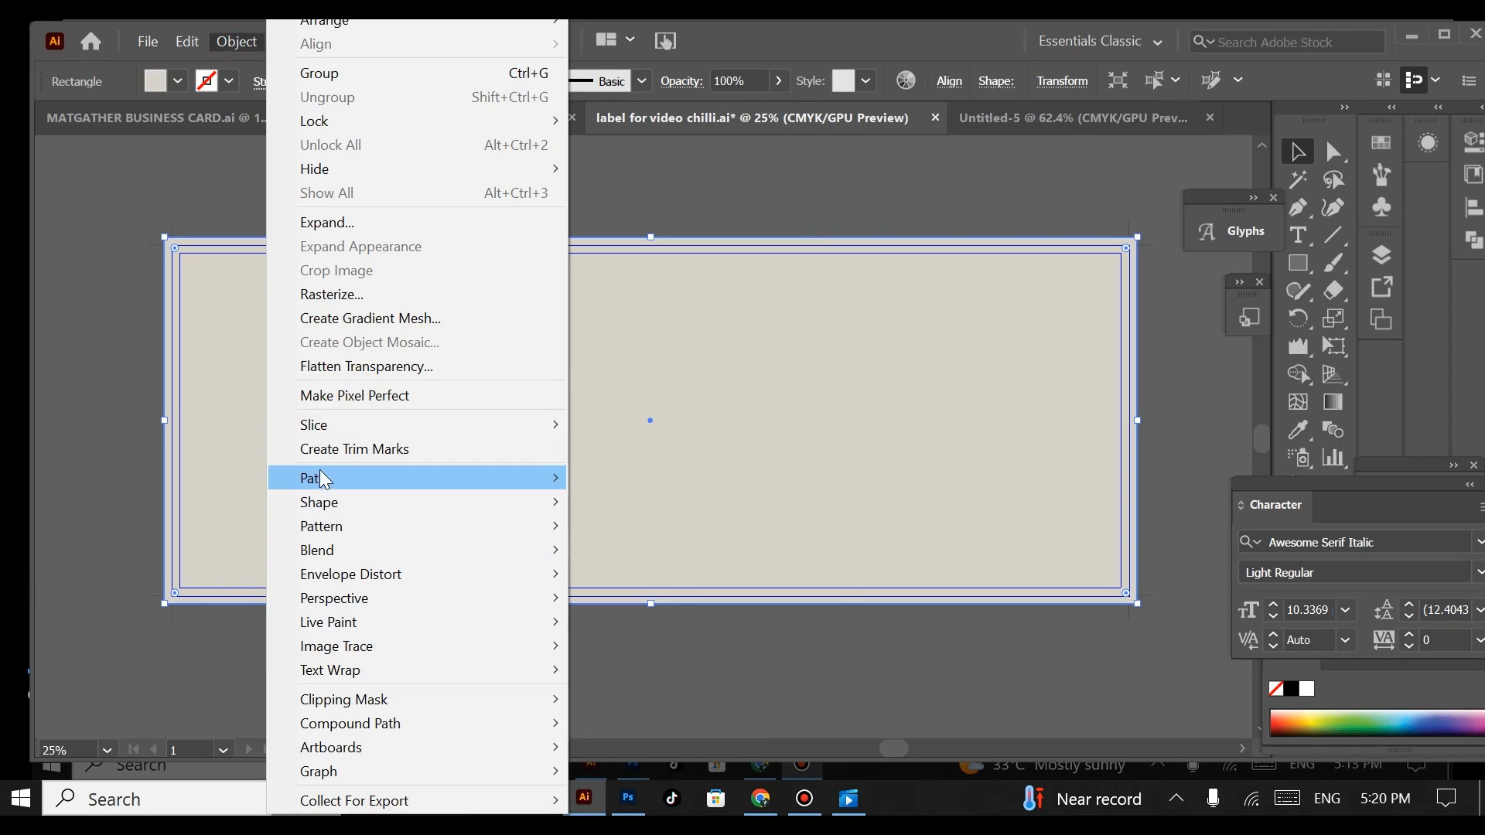
pyautogui.moveTo(321, 477)
pyautogui.click(618, 709)
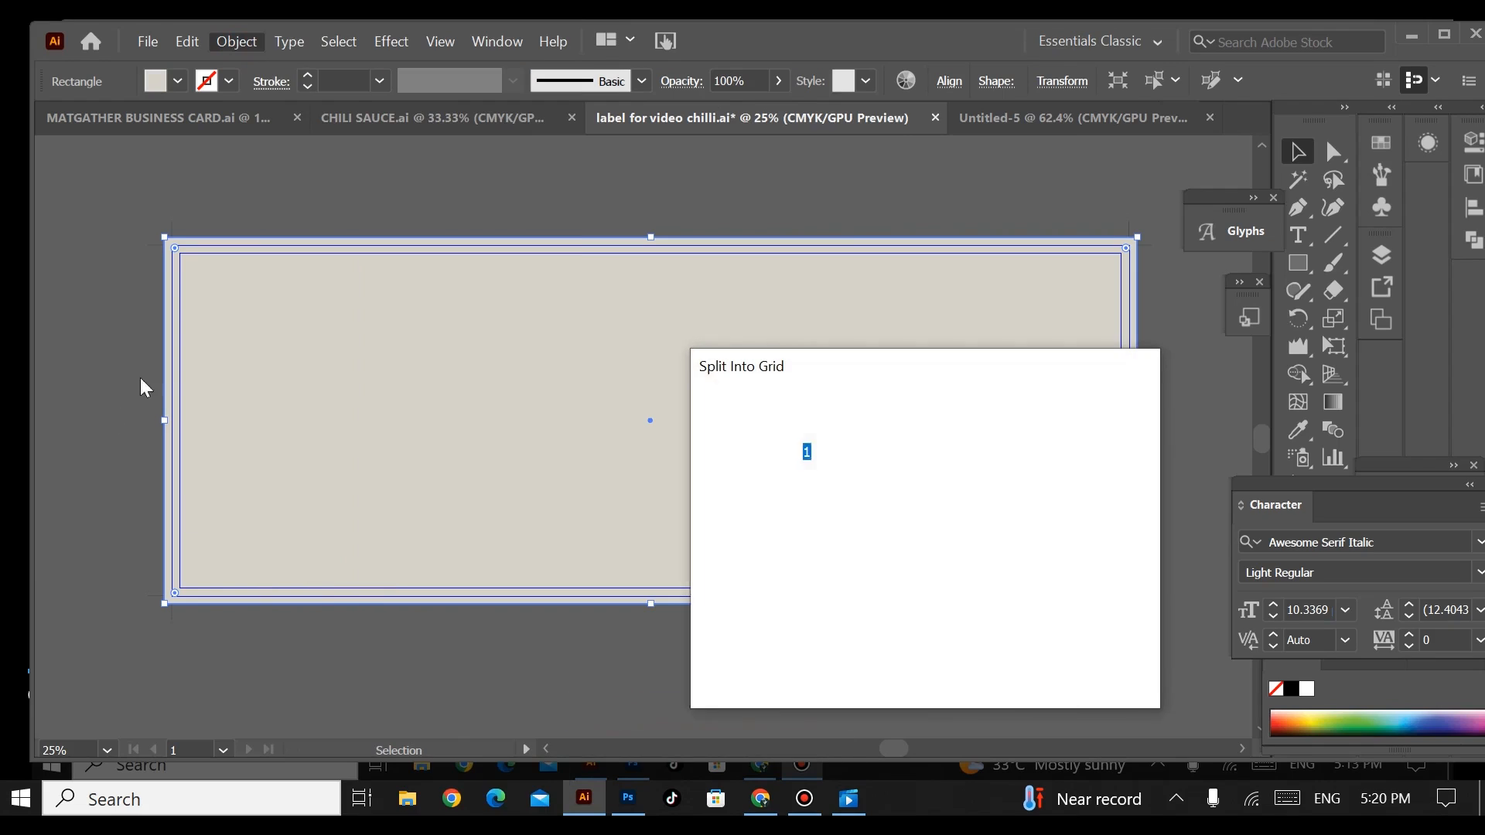
pyautogui.click(1044, 455)
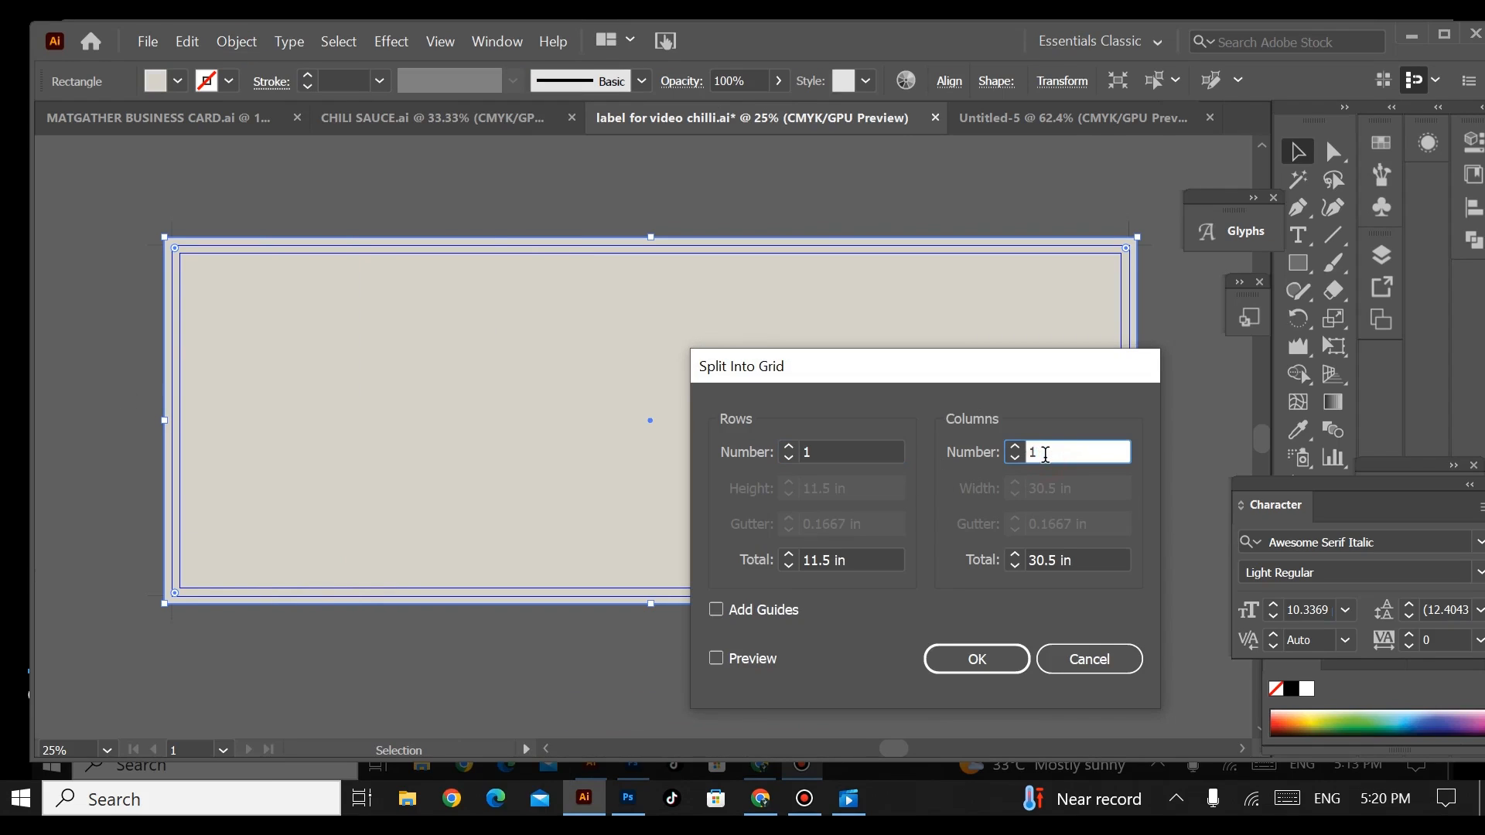
pyautogui.write('2')
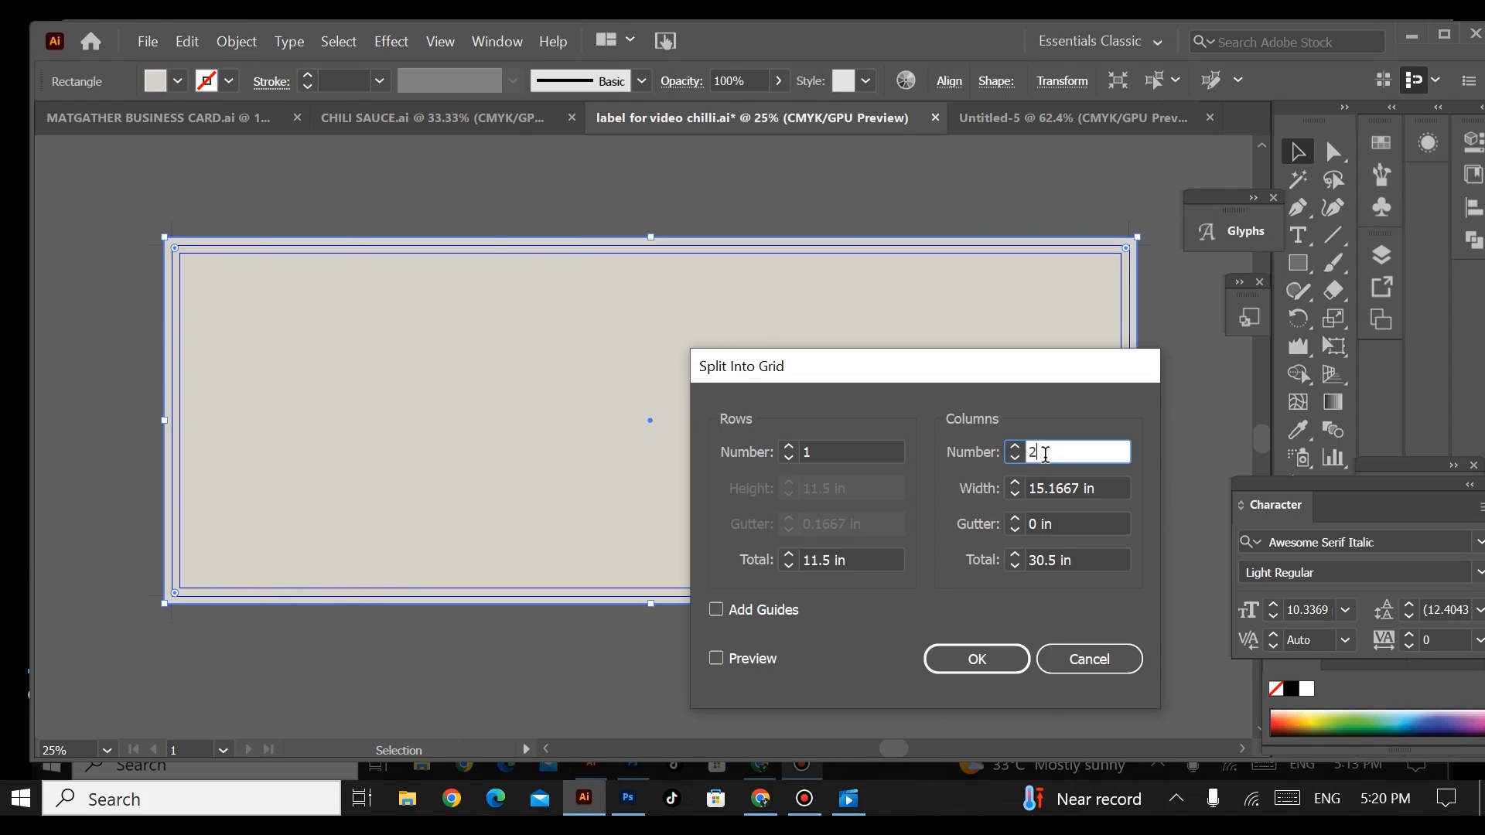
pyautogui.click(715, 610)
pyautogui.click(716, 658)
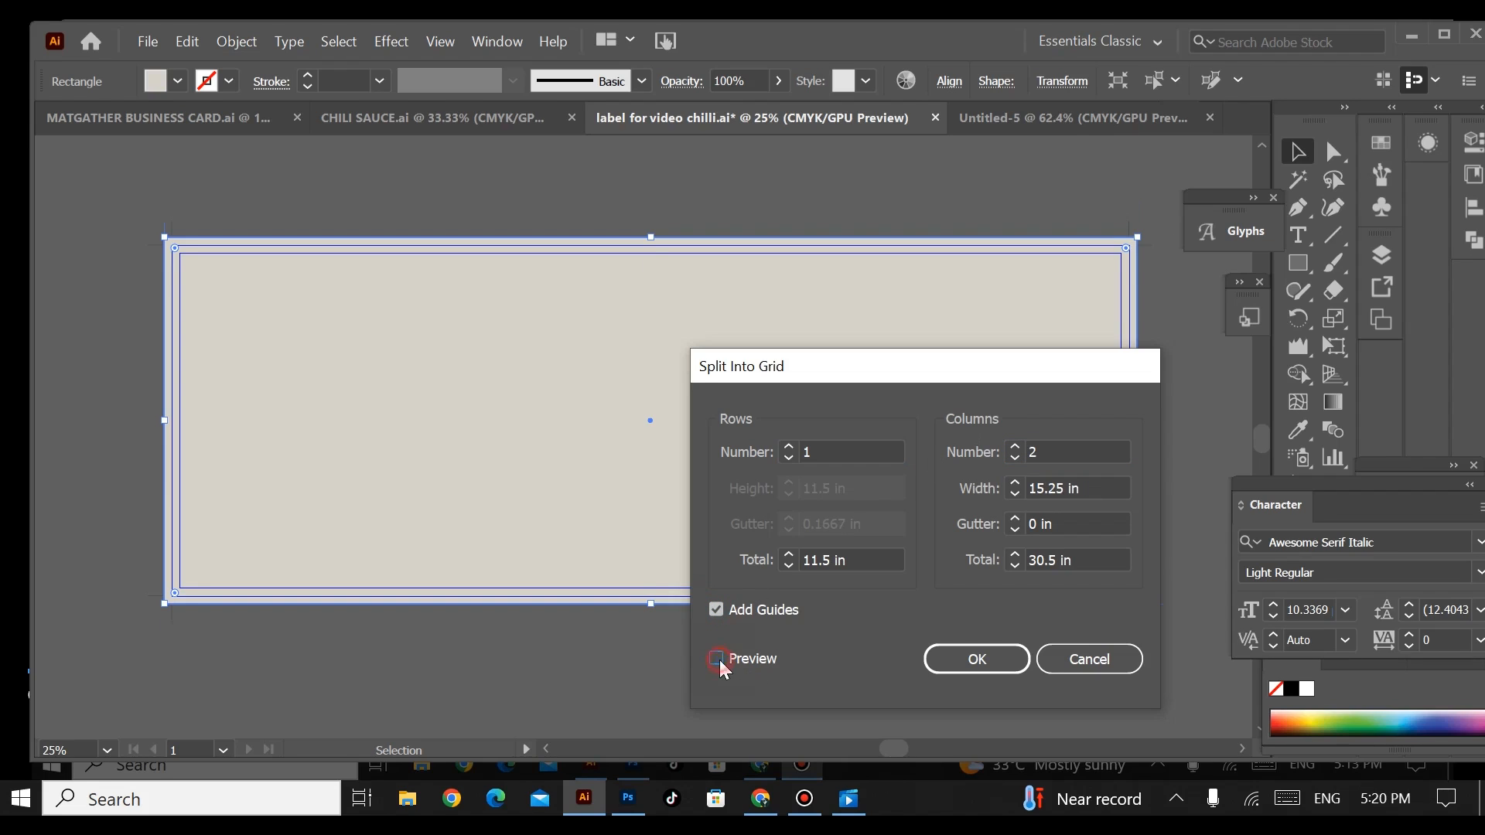
pyautogui.click(966, 658)
pyautogui.click(417, 173)
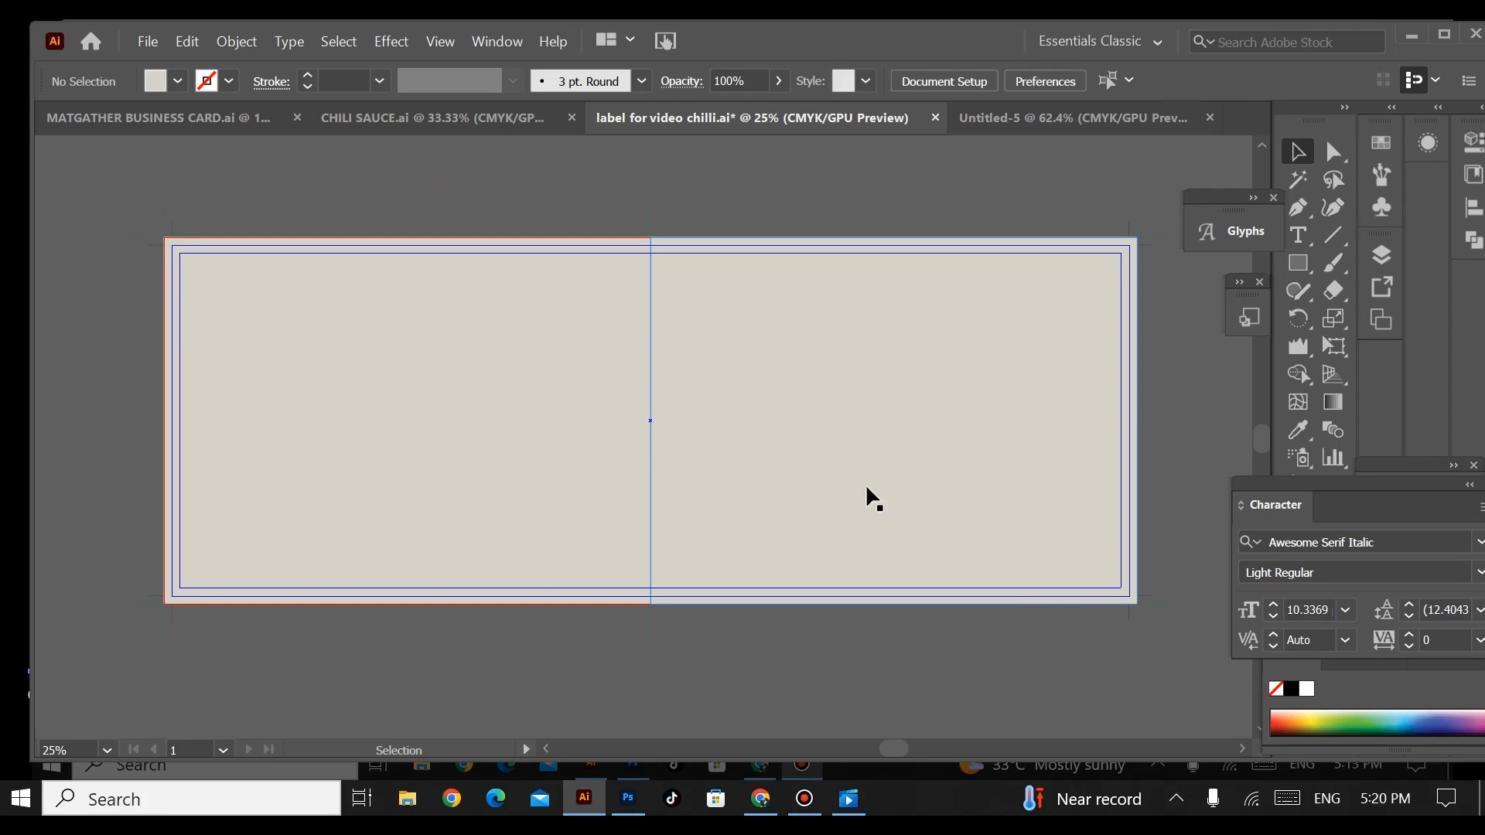
# Step: Select the split background and each of its halves in turn to check the division
pyautogui.moveTo(1121, 636); pyautogui.dragTo(776, 367)
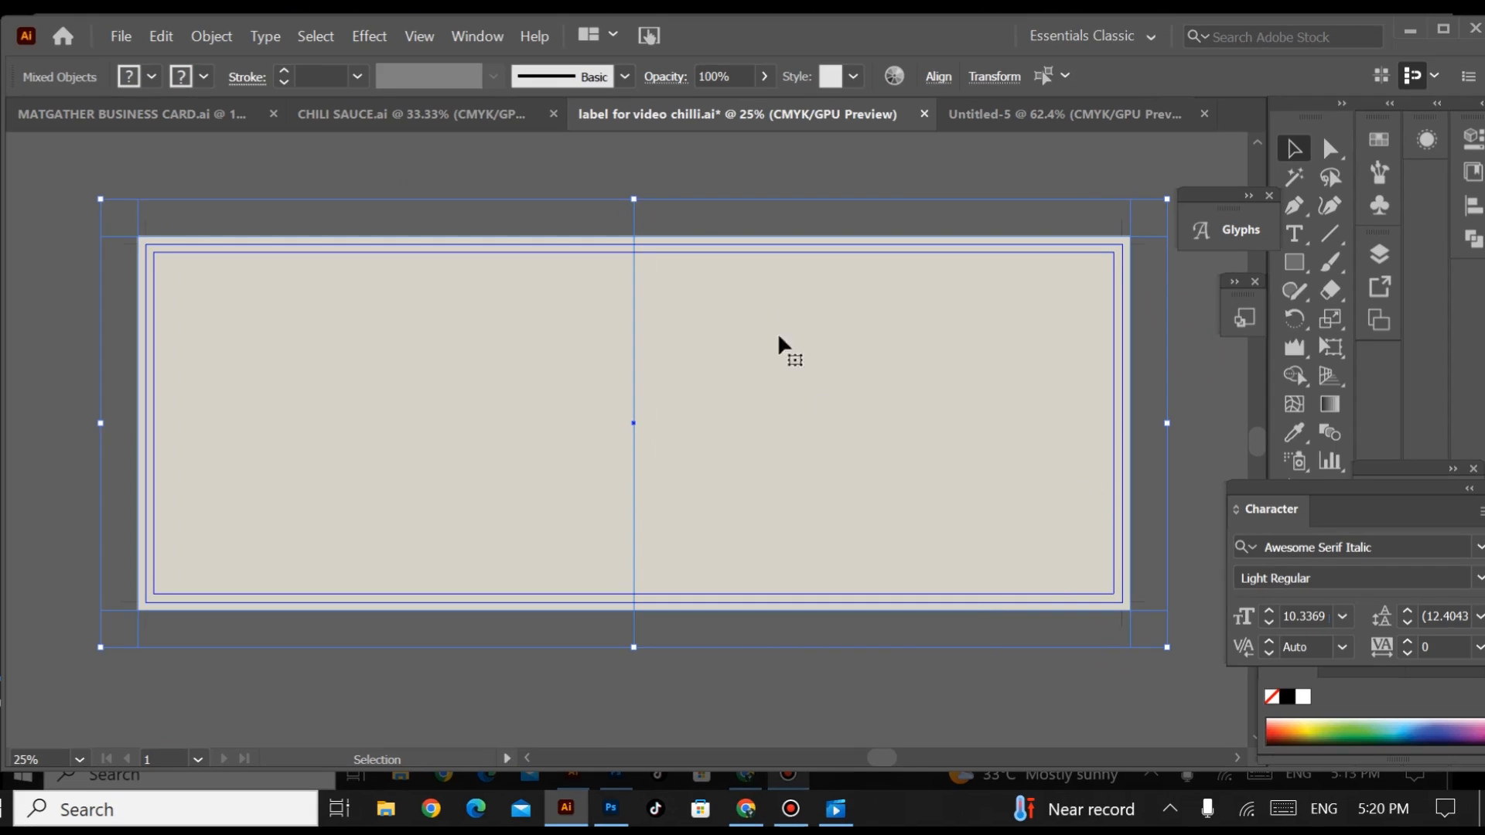
pyautogui.click(936, 432)
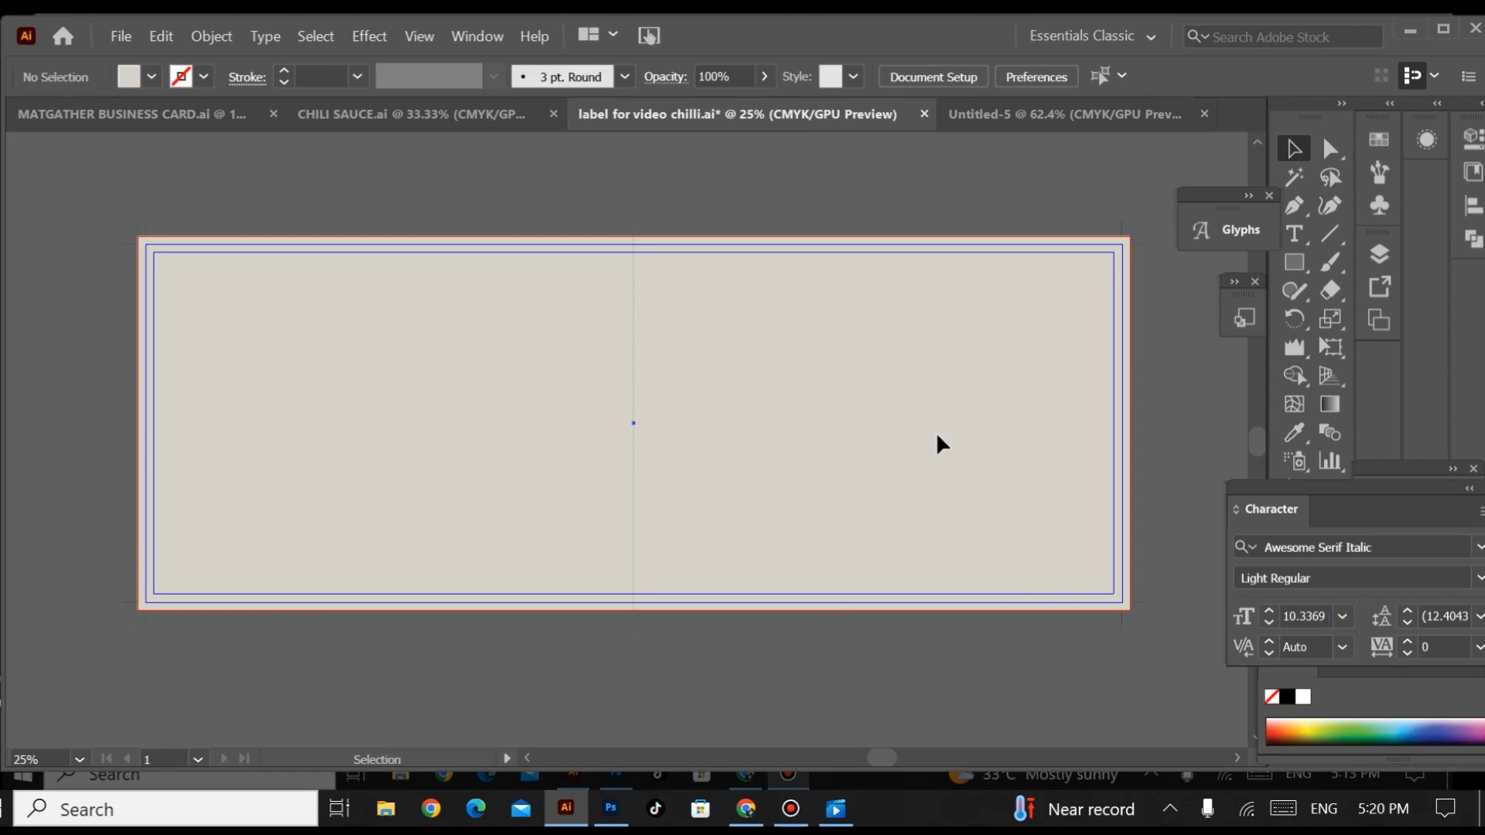
pyautogui.click(492, 439)
pyautogui.click(871, 500)
pyautogui.click(414, 490)
# Step: Draw a horizontal band across the full width of the background's left half and fill it with the sampled dark grey palette colour
pyautogui.moveTo(709, 487); pyautogui.dragTo(918, 497)
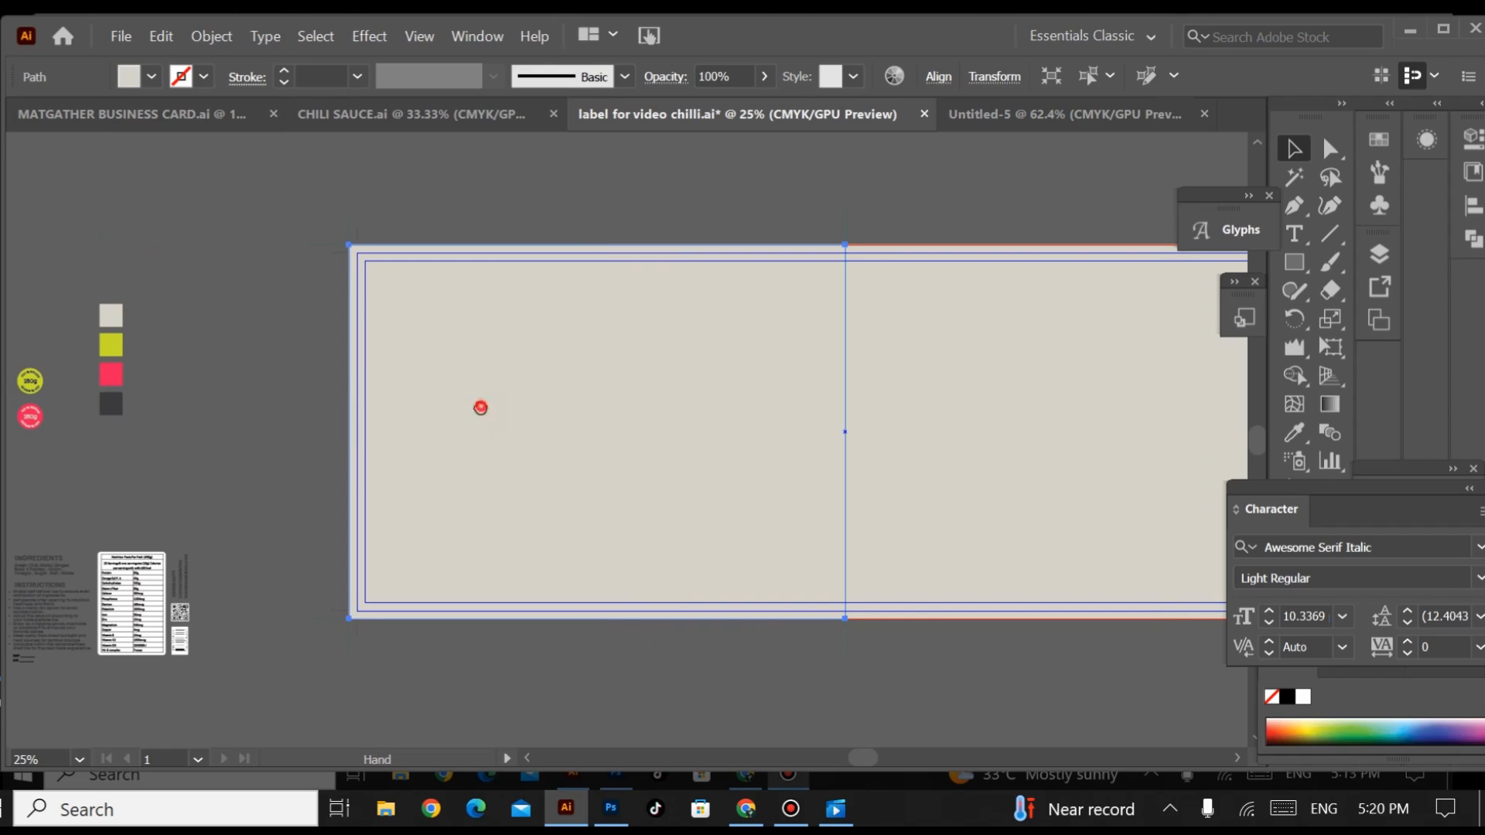
pyautogui.moveTo(479, 403); pyautogui.dragTo(490, 375)
pyautogui.press('m')
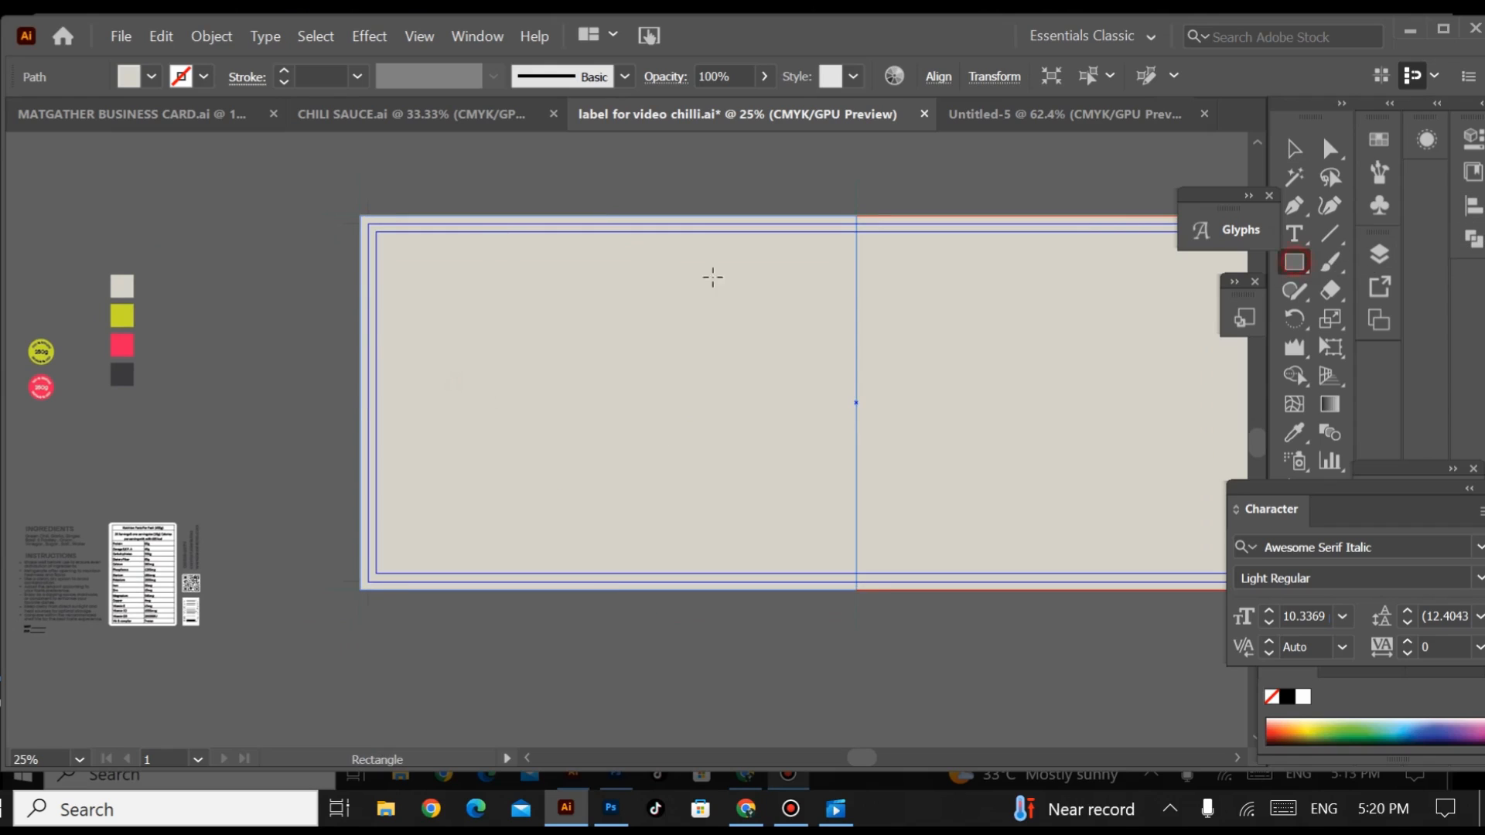
pyautogui.moveTo(360, 319); pyautogui.dragTo(857, 442)
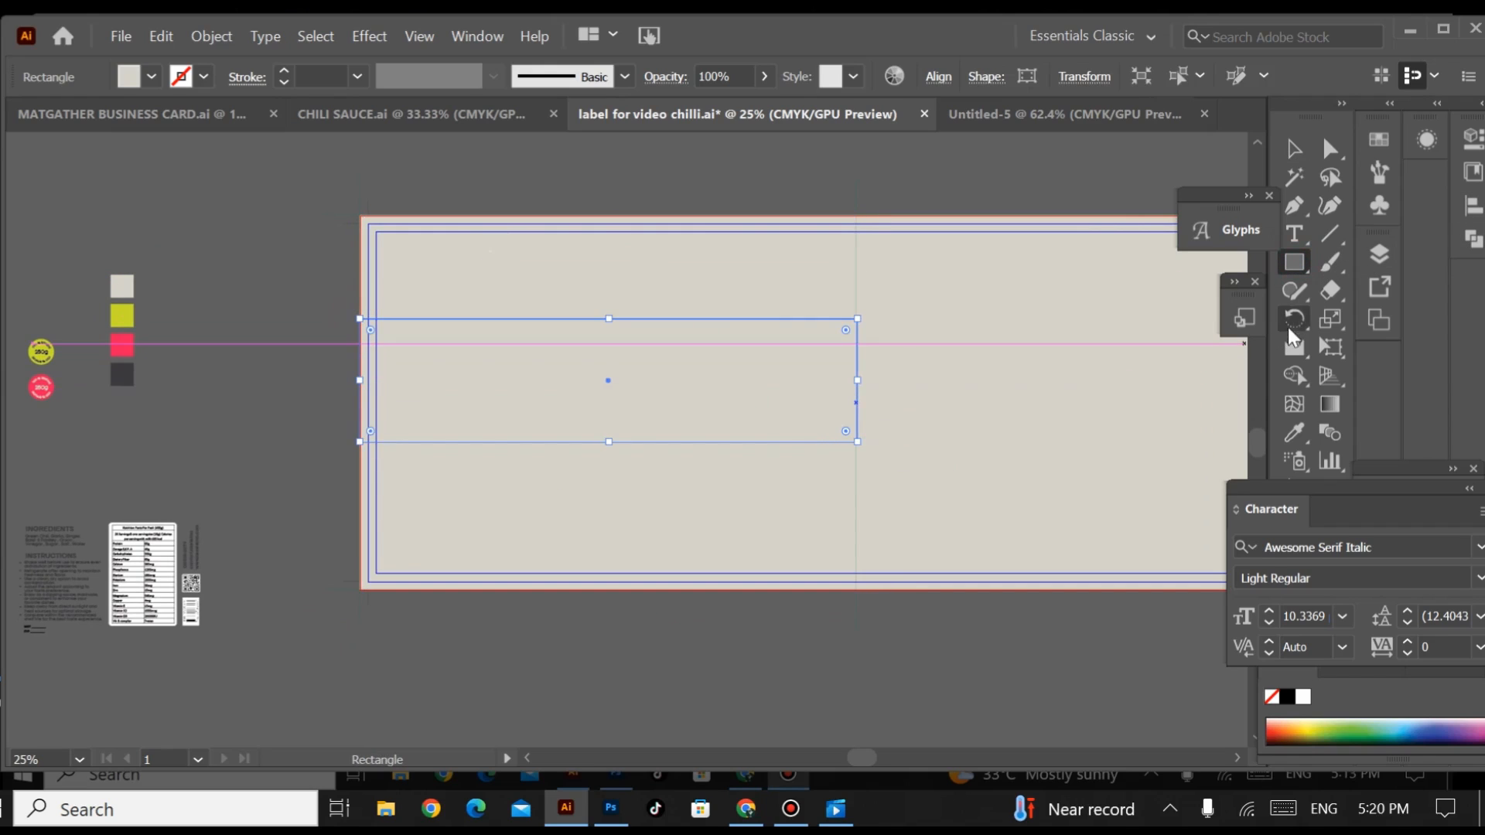
pyautogui.click(1294, 432)
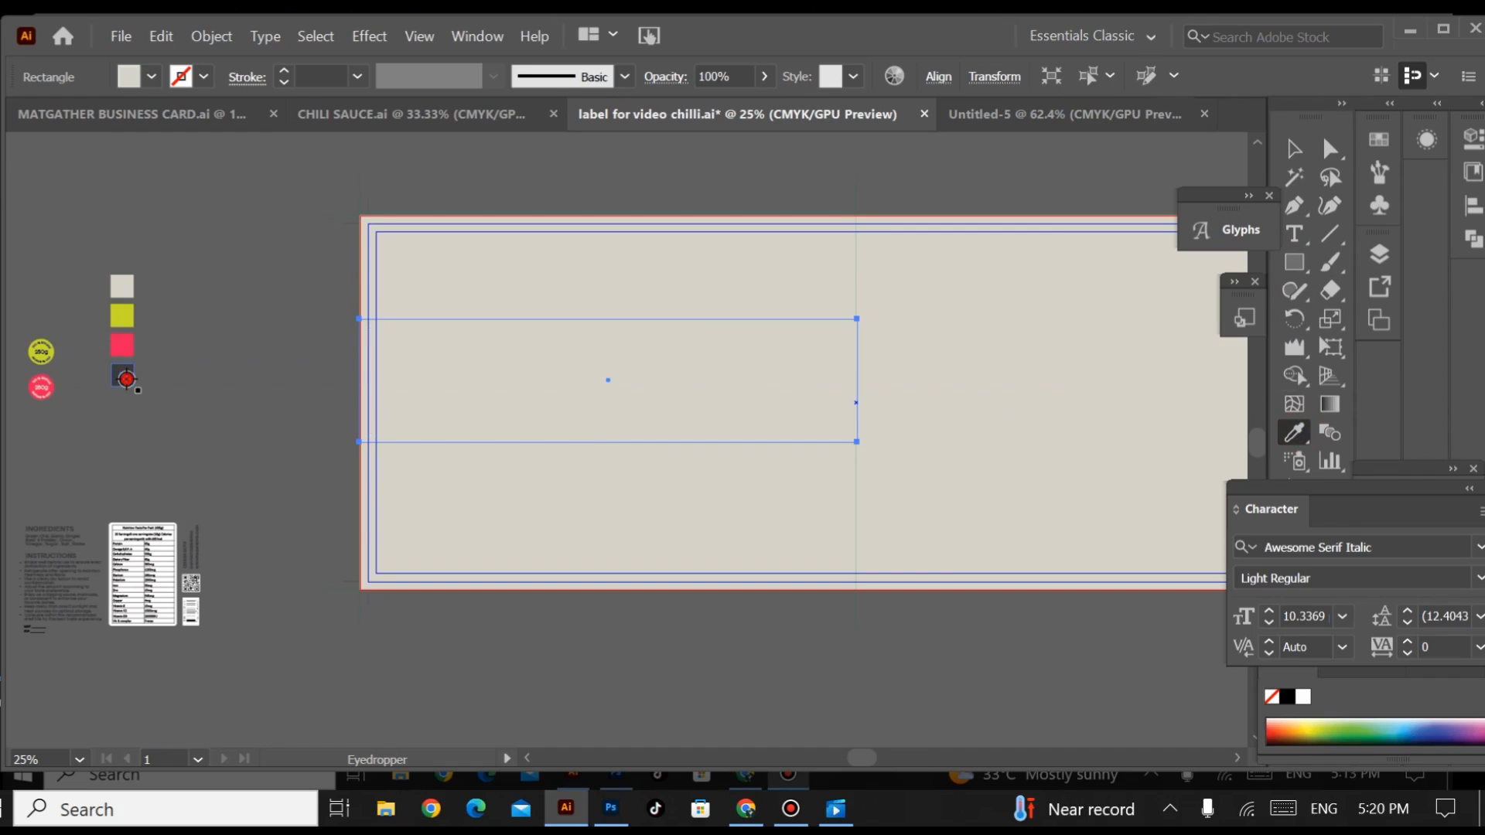
pyautogui.click(122, 375)
pyautogui.click(1294, 147)
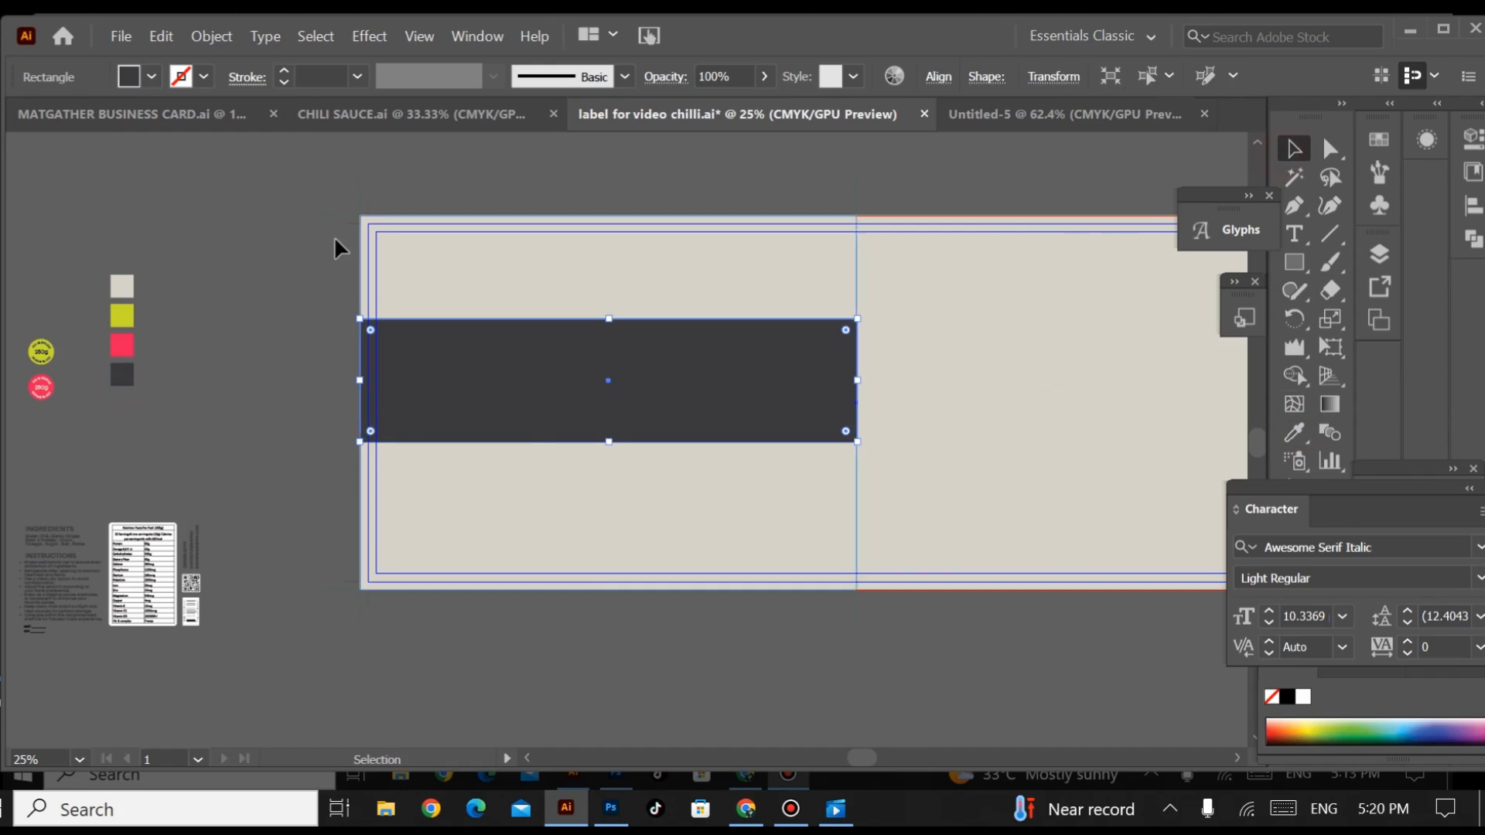
# Step: Add the text GREEN below the label in Awesome Serif Italic and enlarge it to about 230 pt
pyautogui.click(331, 241)
pyautogui.moveTo(283, 313); pyautogui.dragTo(325, 274)
pyautogui.click(1293, 233)
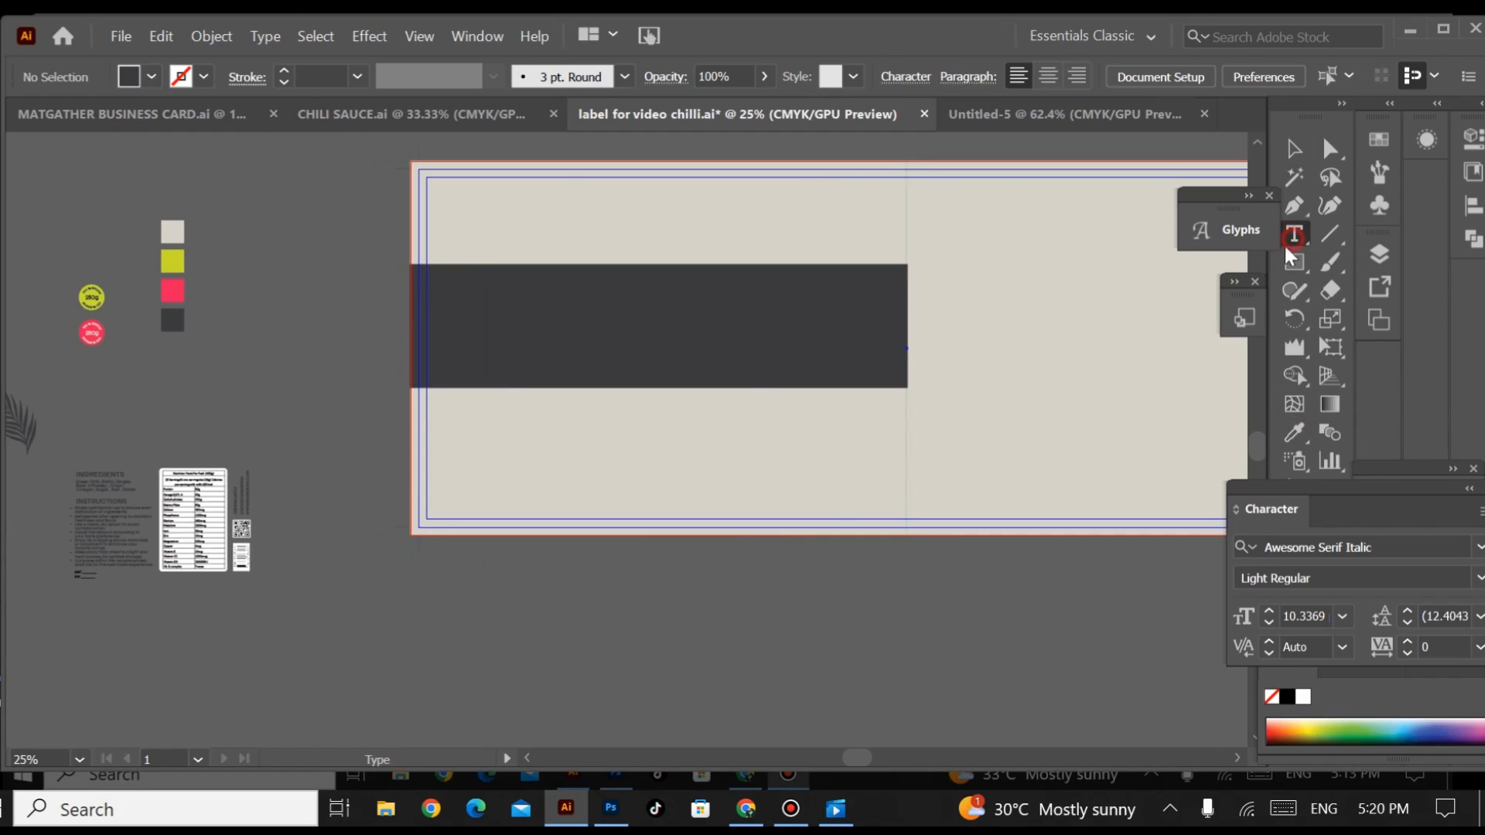
pyautogui.click(428, 604)
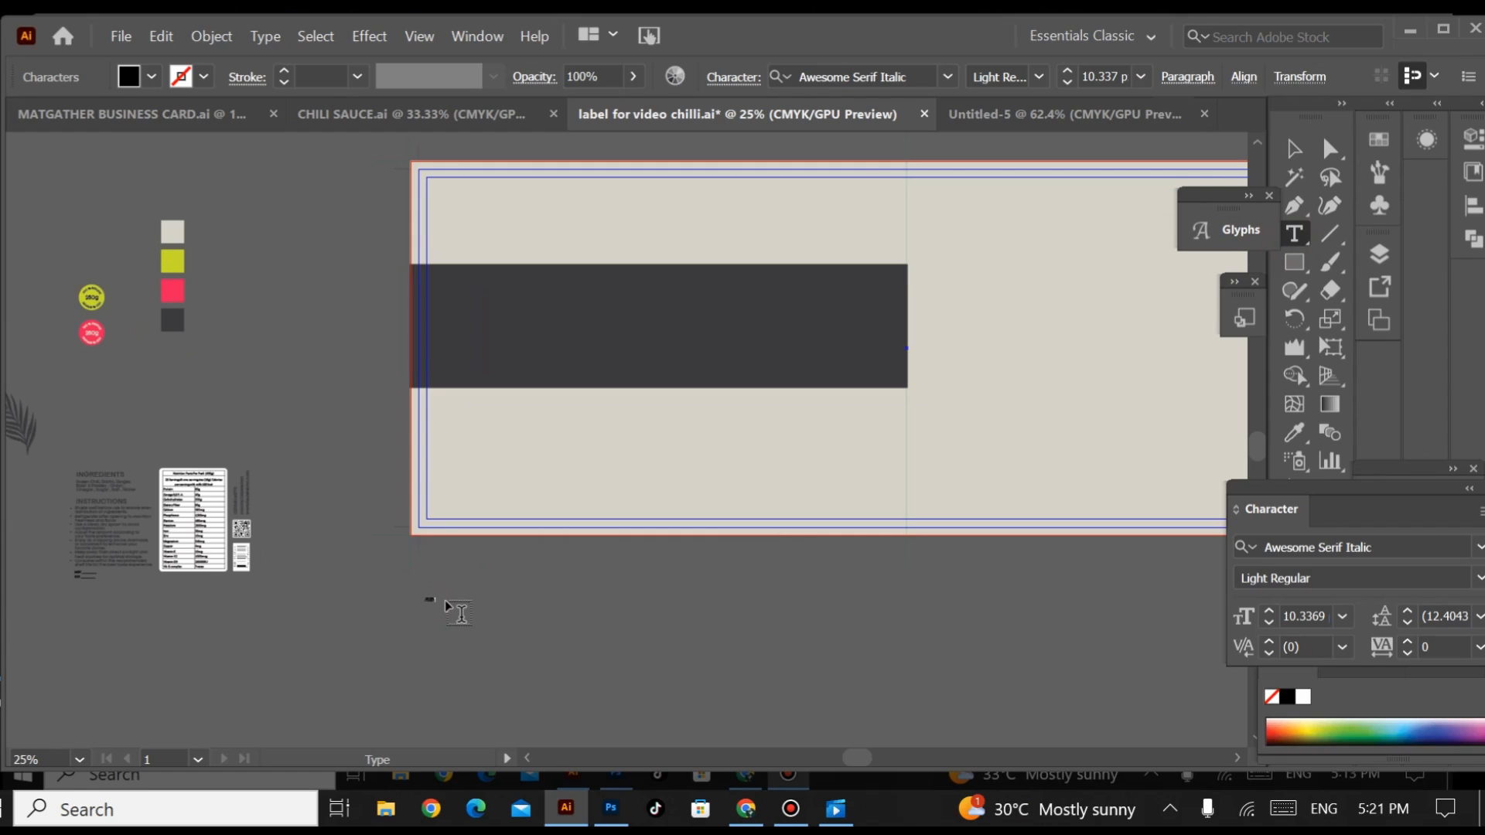
pyautogui.click(1294, 148)
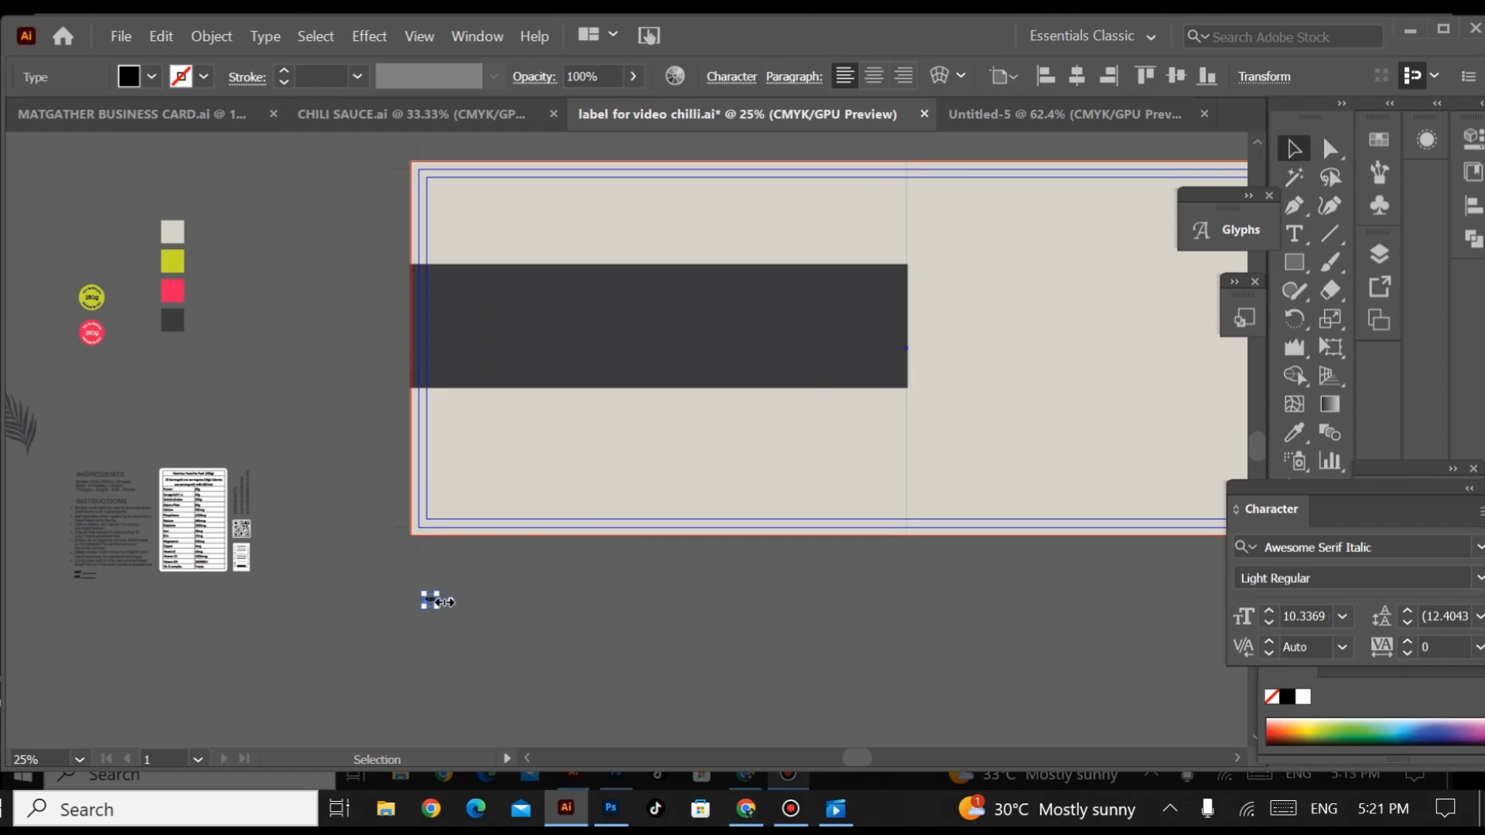
pyautogui.moveTo(438, 602); pyautogui.dragTo(664, 579)
pyautogui.doubleClick(466, 513)
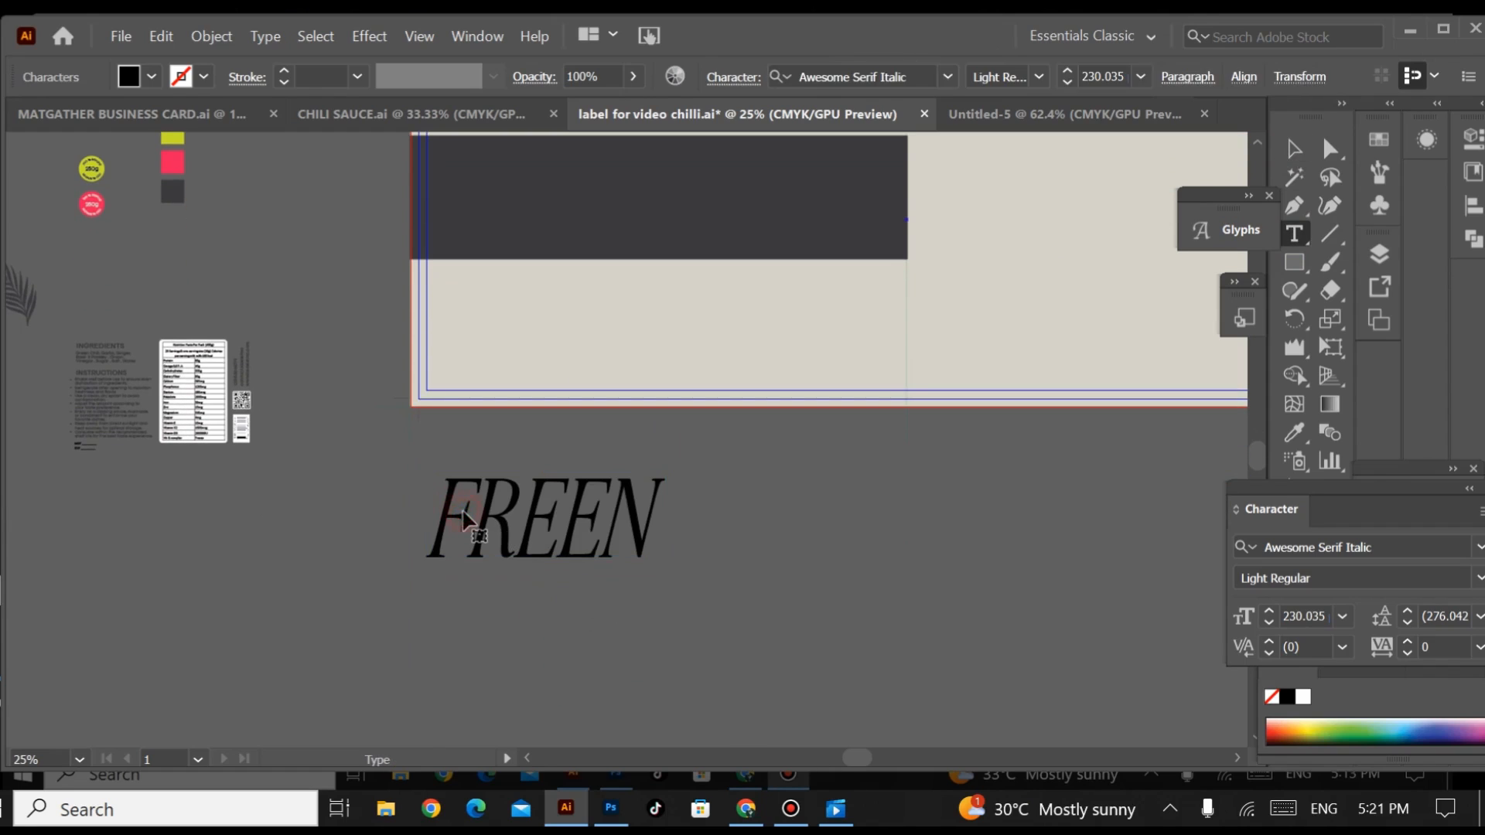
pyautogui.doubleClick(472, 513)
pyautogui.click(474, 509)
pyautogui.press('BackSpace')
pyautogui.write('G')
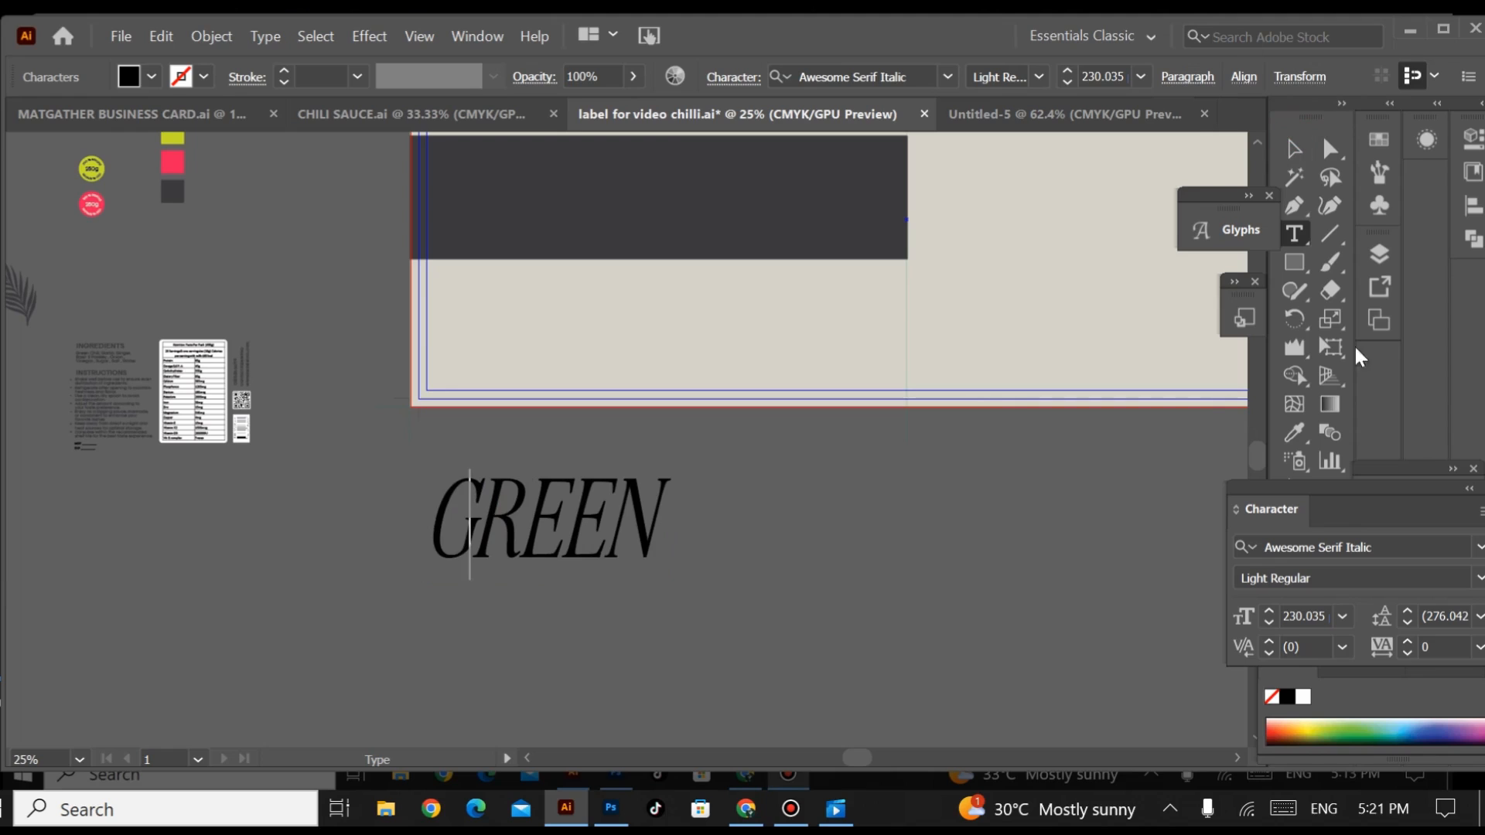
# Step: Change the GREEN text to title case
pyautogui.moveTo(1366, 498); pyautogui.dragTo(1055, 340)
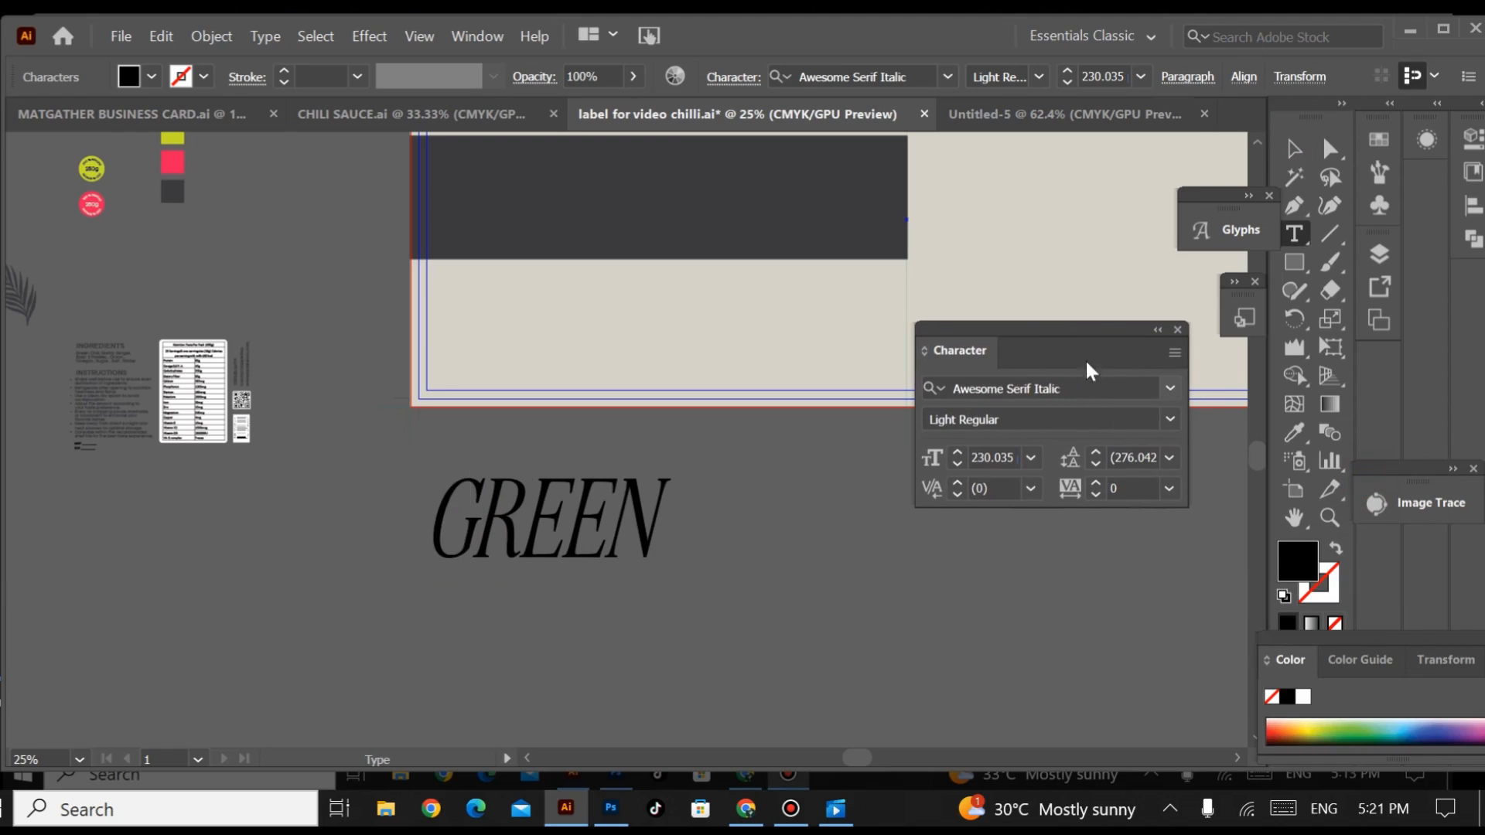
pyautogui.moveTo(1086, 340); pyautogui.dragTo(1220, 327)
pyautogui.click(885, 541)
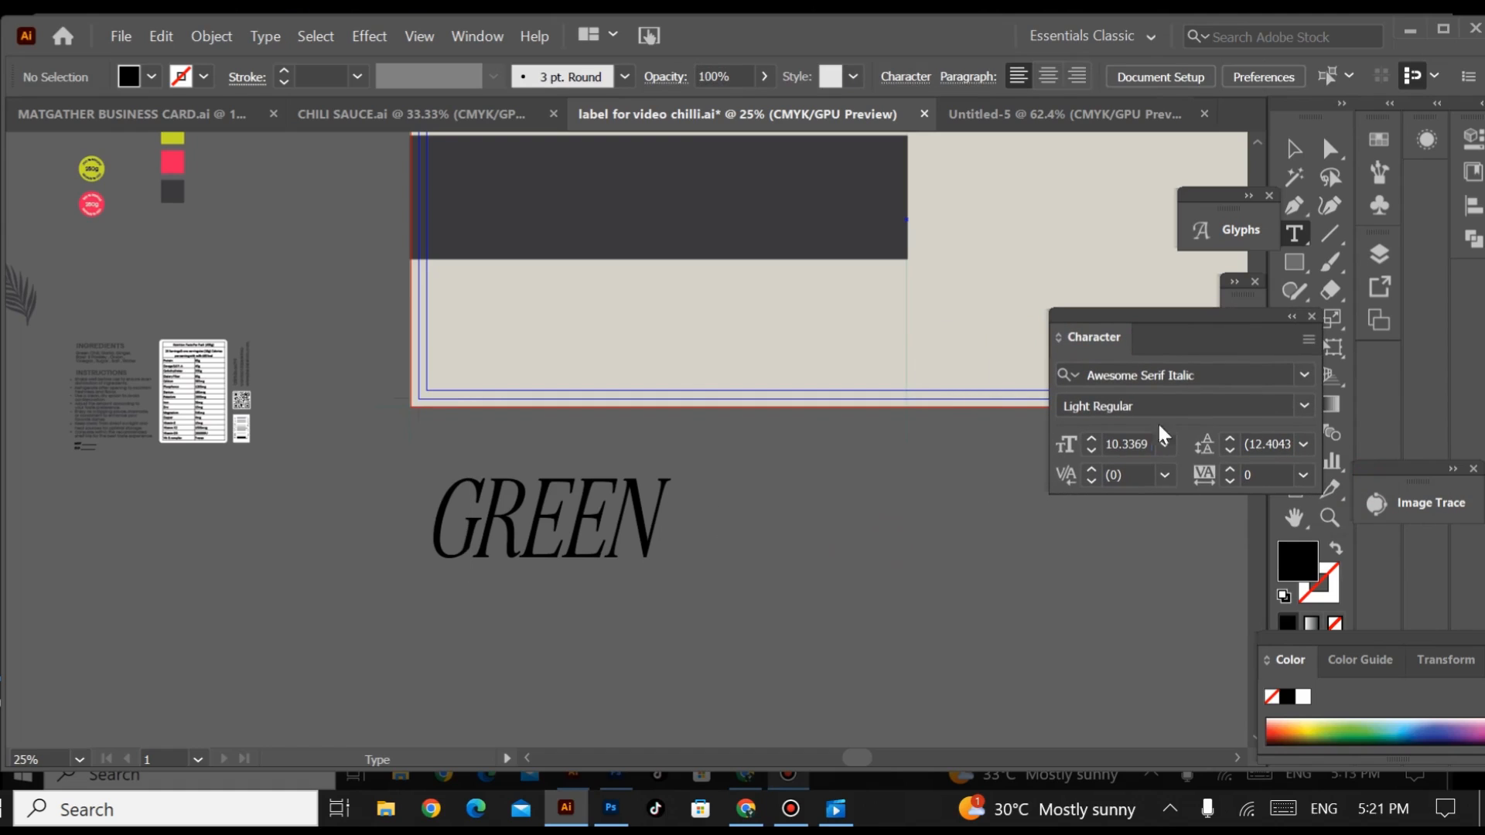
pyautogui.click(1295, 148)
pyautogui.click(626, 495)
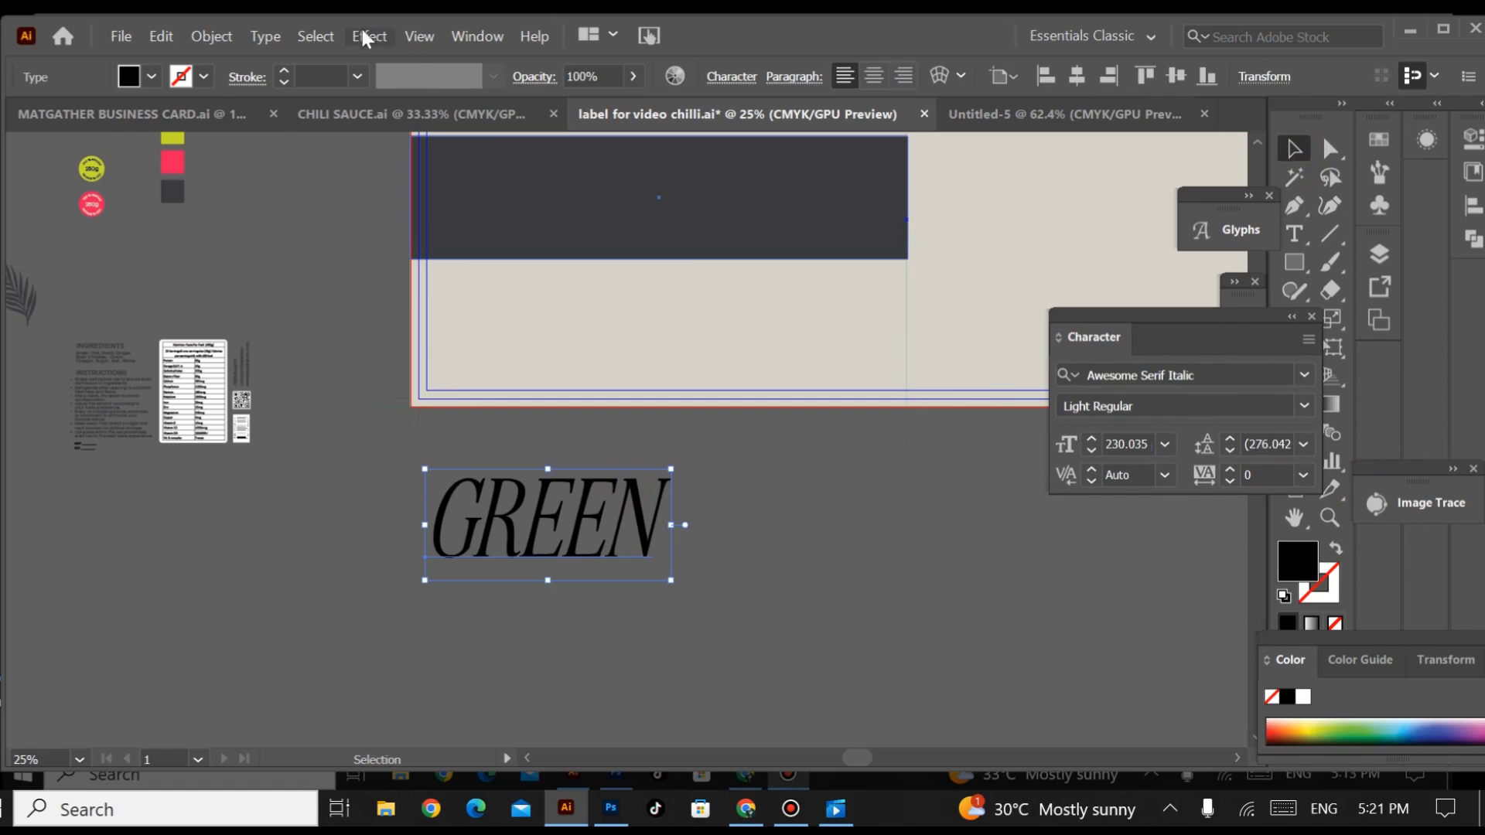
pyautogui.click(263, 37)
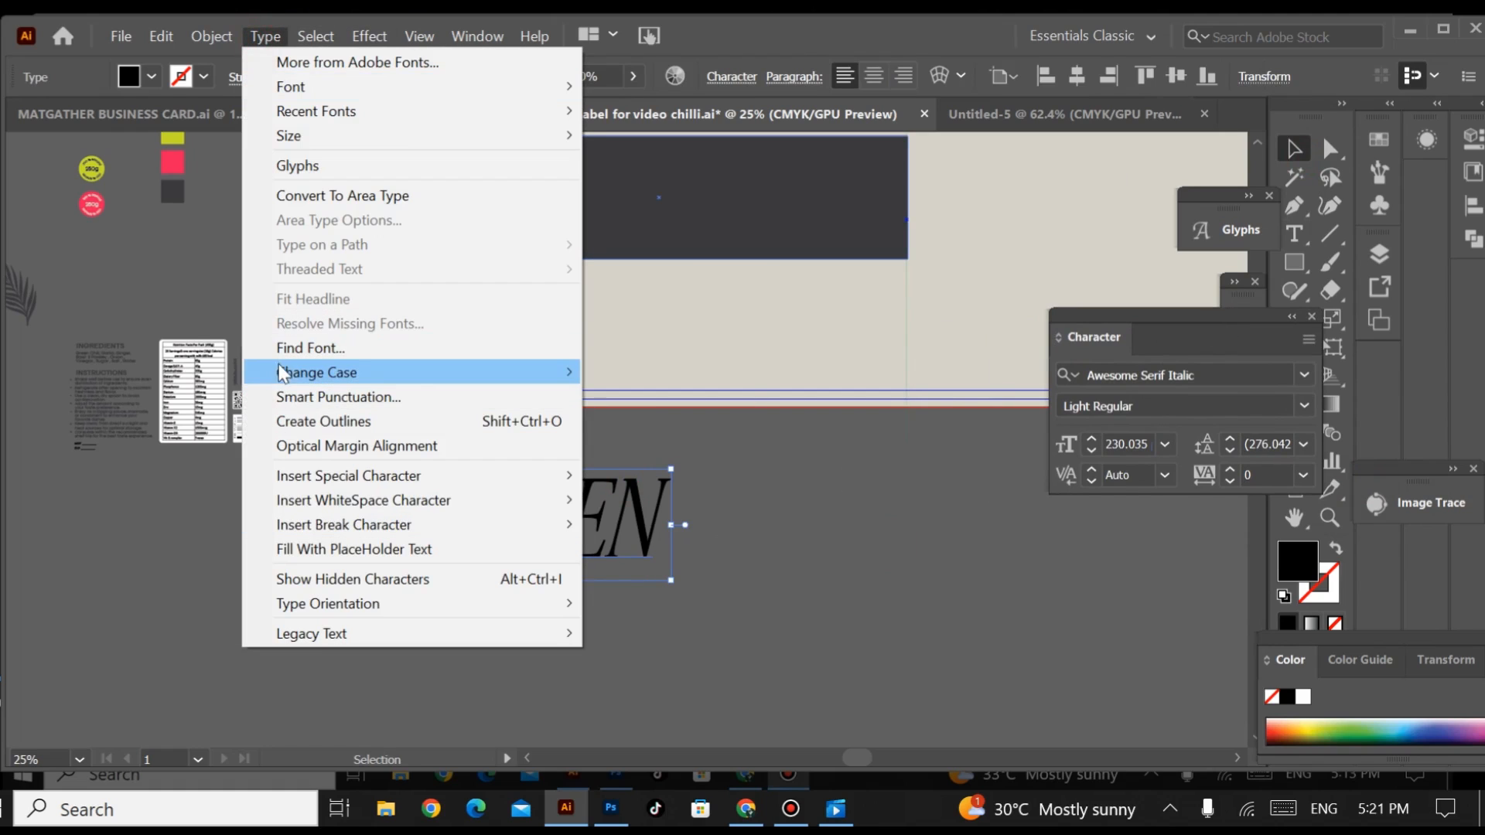
pyautogui.moveTo(283, 377)
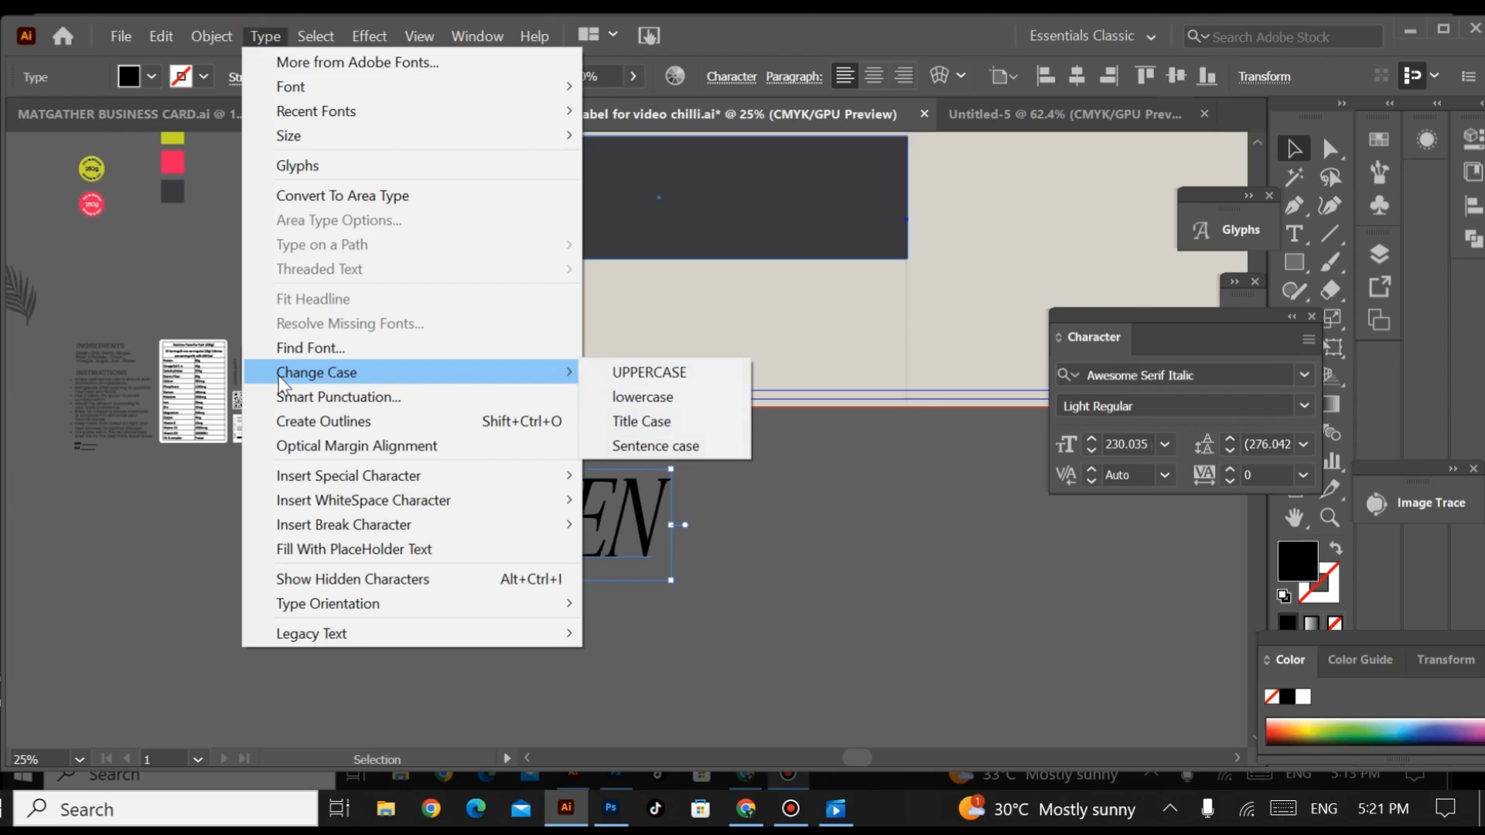
pyautogui.click(648, 421)
pyautogui.click(905, 630)
# Step: Place the Green text on the dark grey band and scale it to about 339 pt to fit the band's height
pyautogui.moveTo(858, 495); pyautogui.dragTo(900, 449)
pyautogui.scroll(2, 716, 518)
pyautogui.moveTo(570, 536); pyautogui.dragTo(626, 193)
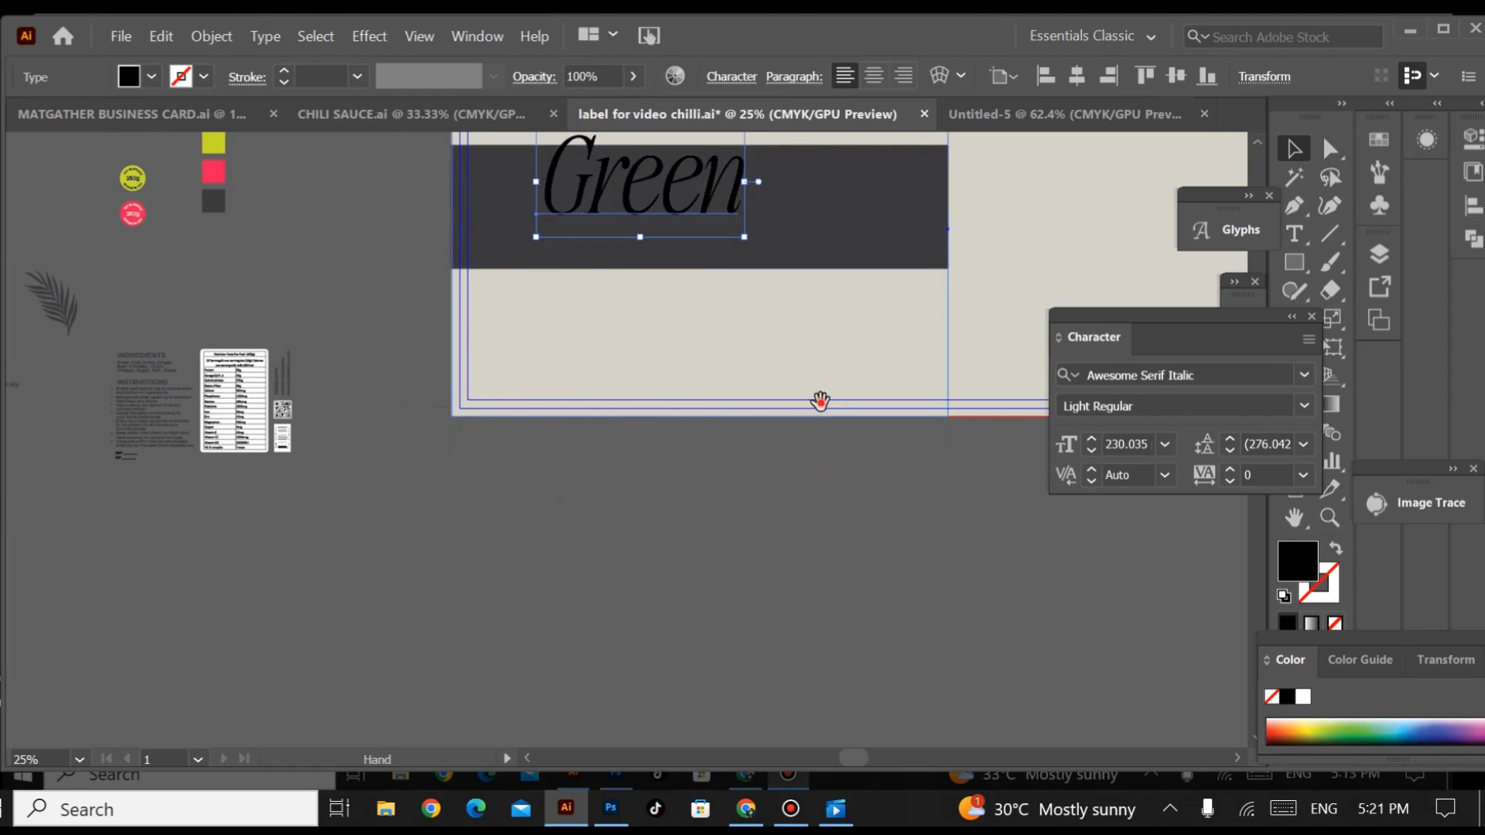
pyautogui.moveTo(819, 397); pyautogui.dragTo(812, 541)
pyautogui.moveTo(741, 379); pyautogui.dragTo(854, 439)
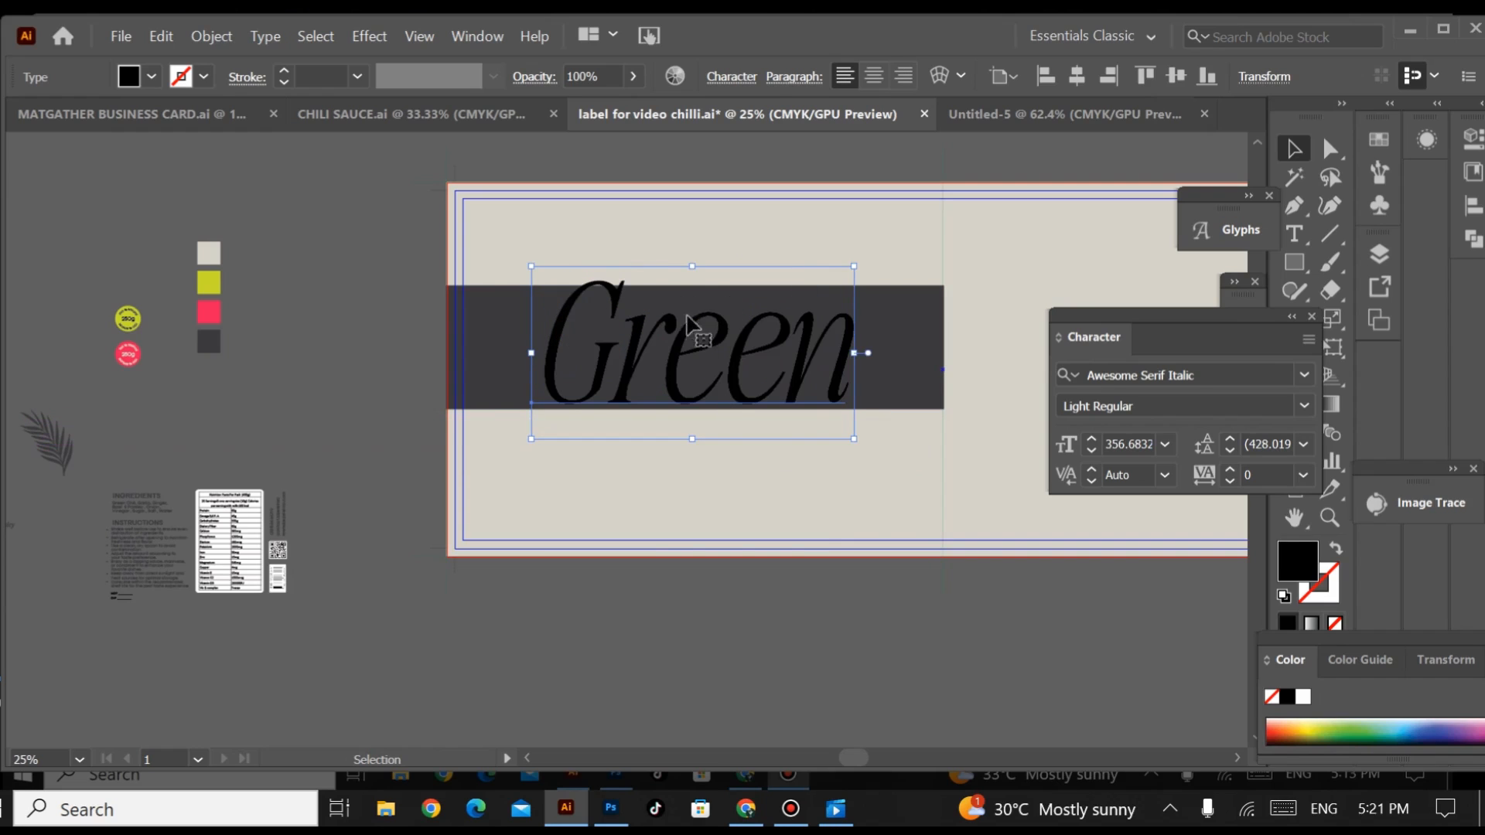
pyautogui.moveTo(691, 267); pyautogui.dragTo(694, 278)
pyautogui.click(806, 608)
# Step: Place a duplicate of the Green text on the empty canvas directly below the label
pyautogui.moveTo(809, 608); pyautogui.dragTo(845, 490)
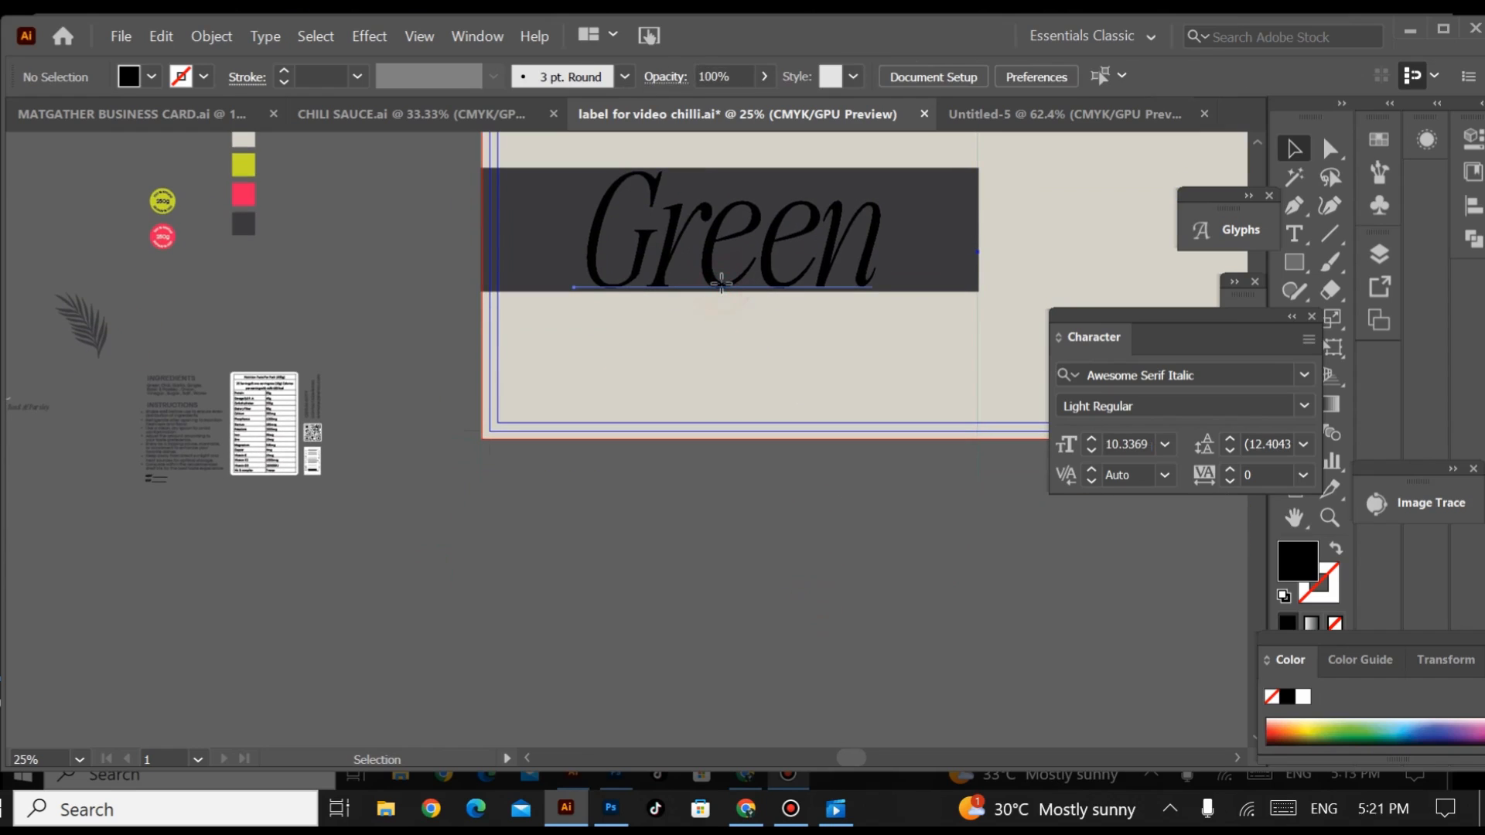
pyautogui.moveTo(720, 283); pyautogui.dragTo(721, 627)
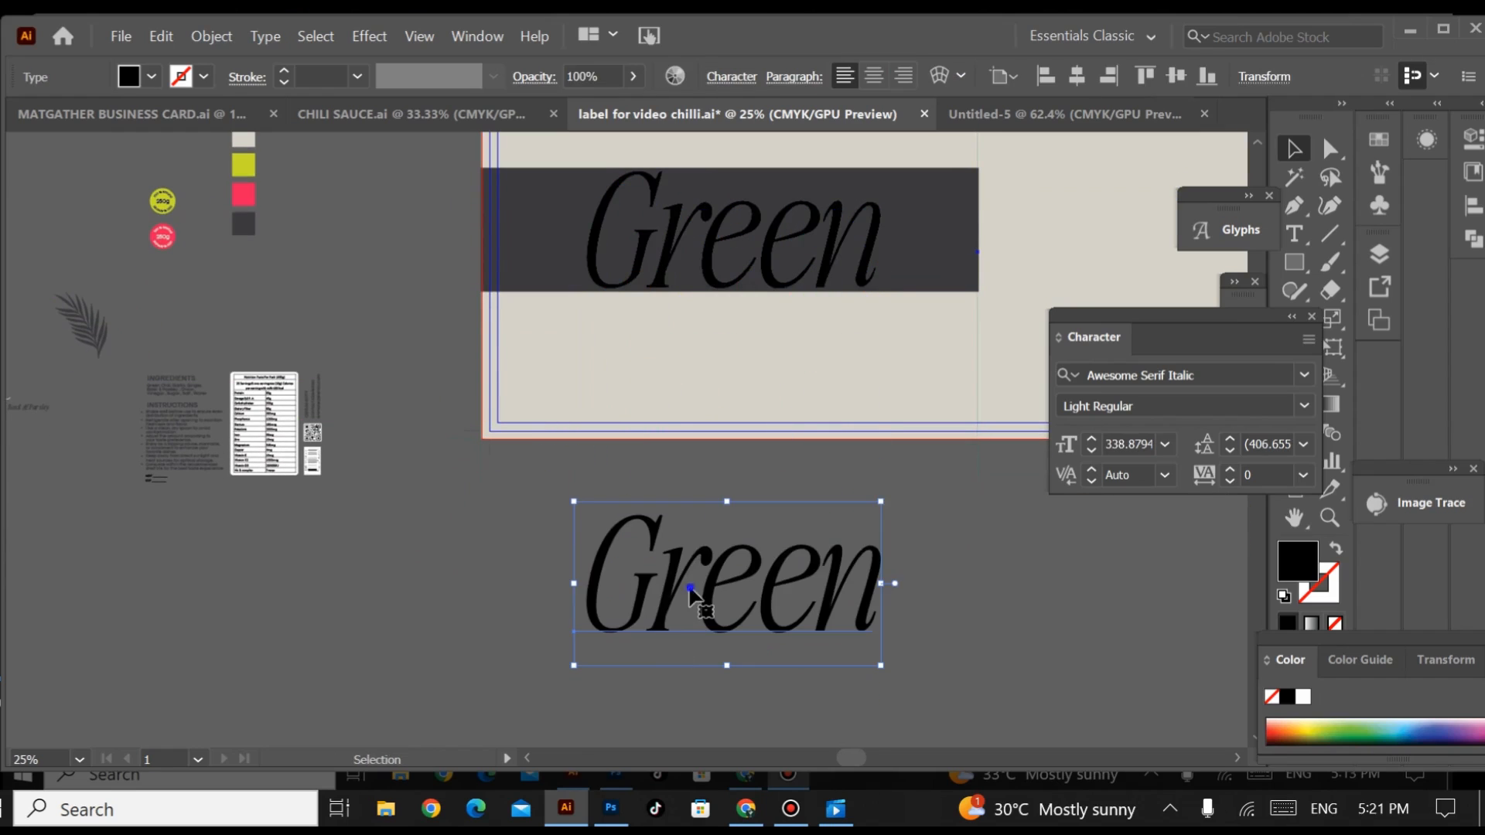
pyautogui.rightClick(692, 595)
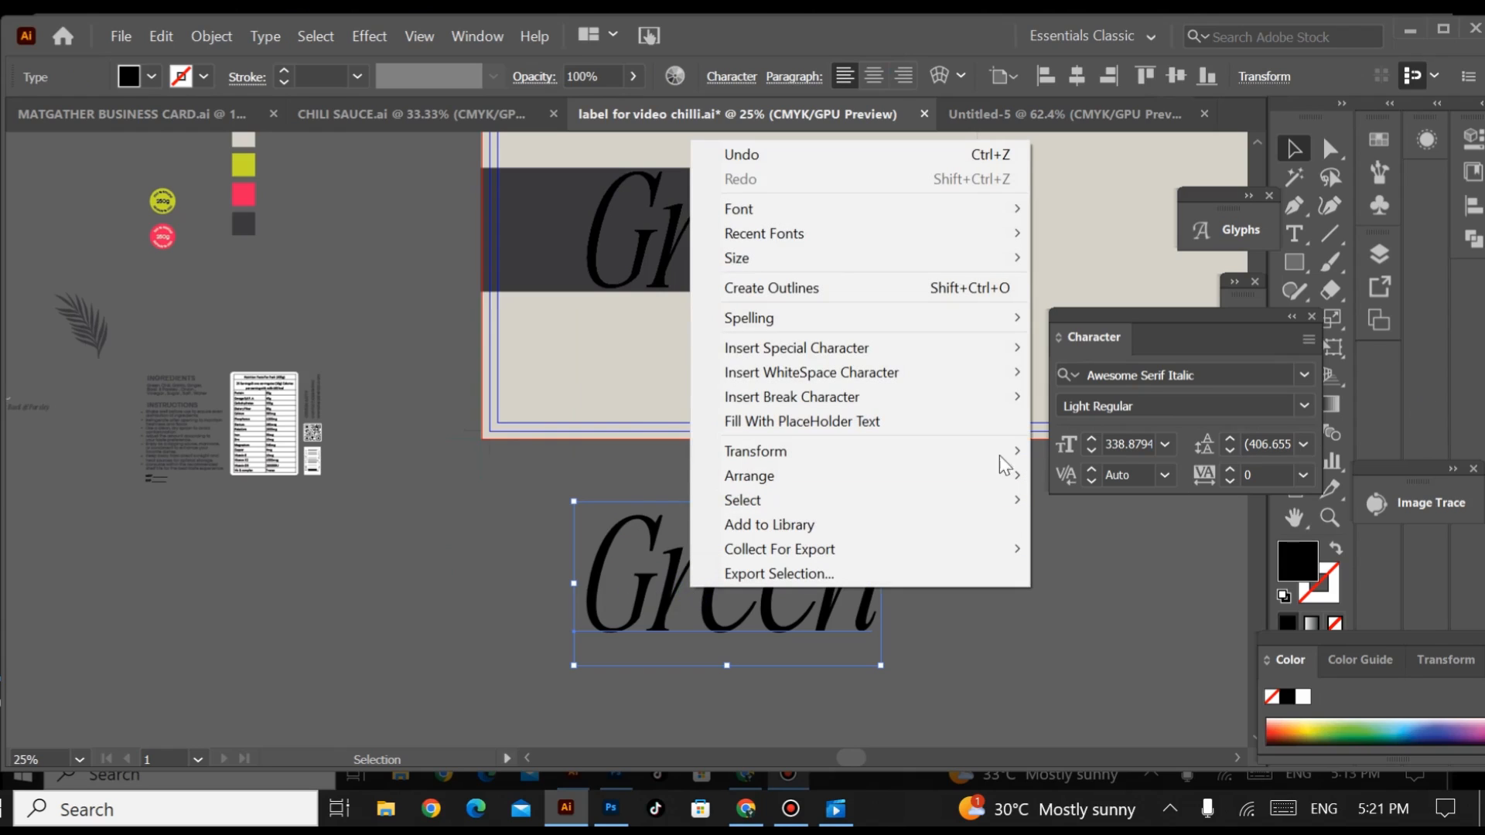
pyautogui.click(1160, 634)
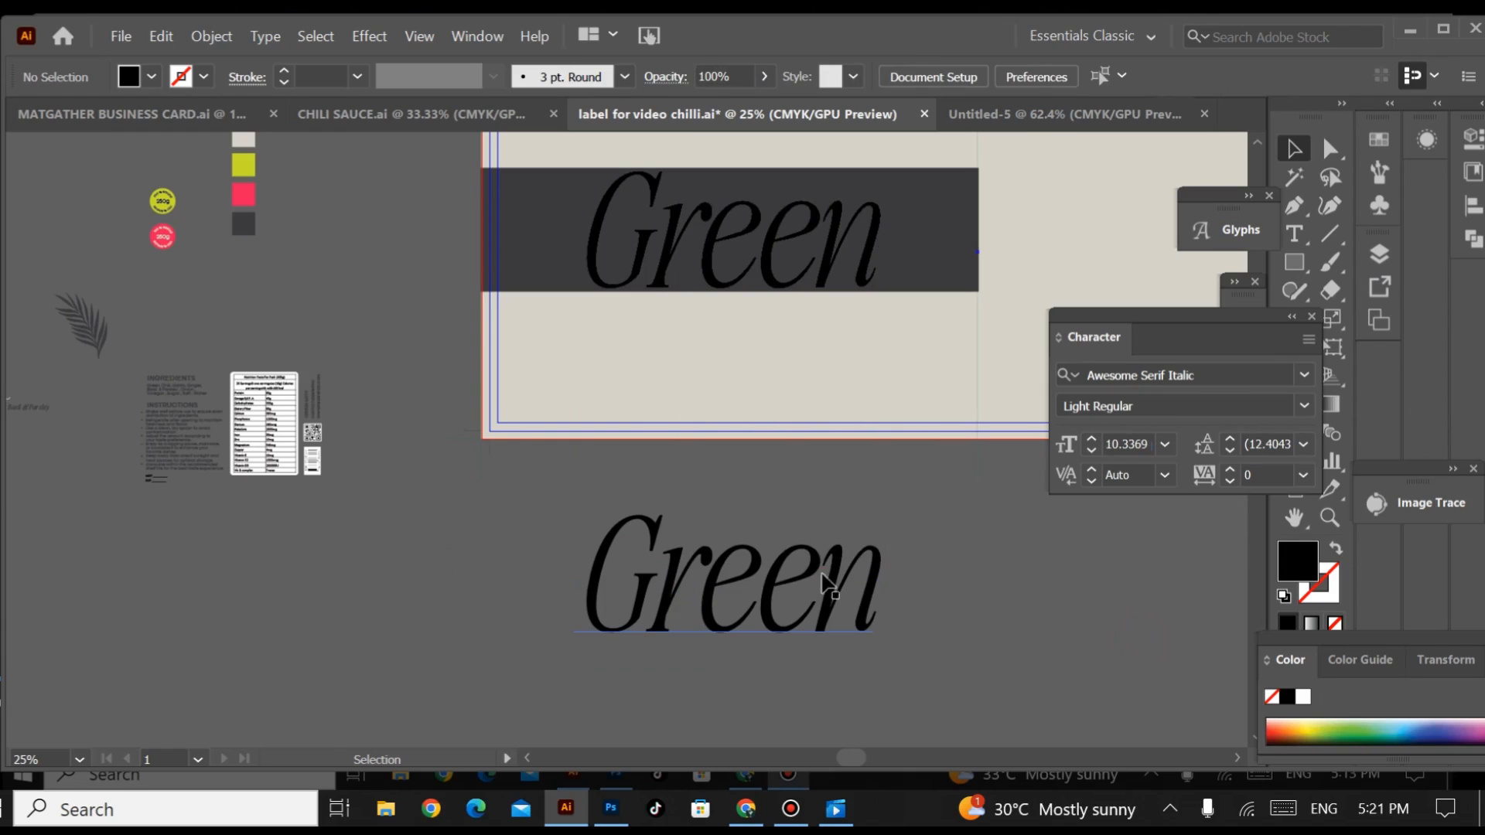
# Step: Fill the duplicated Green text with the lime green sampled from the palette swatch
pyautogui.click(822, 574)
pyautogui.moveTo(1260, 315); pyautogui.dragTo(1422, 585)
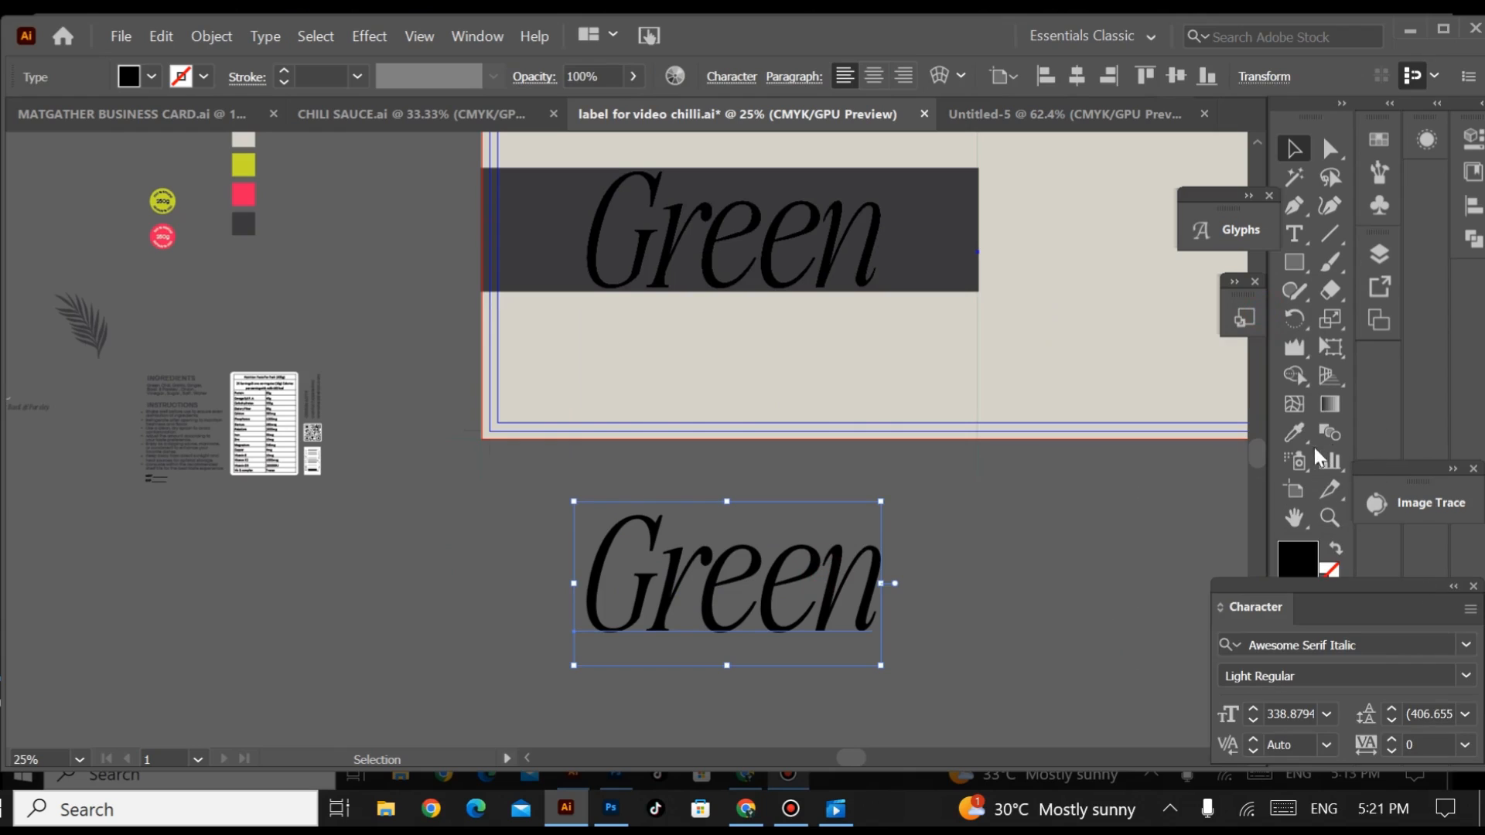
pyautogui.click(1294, 433)
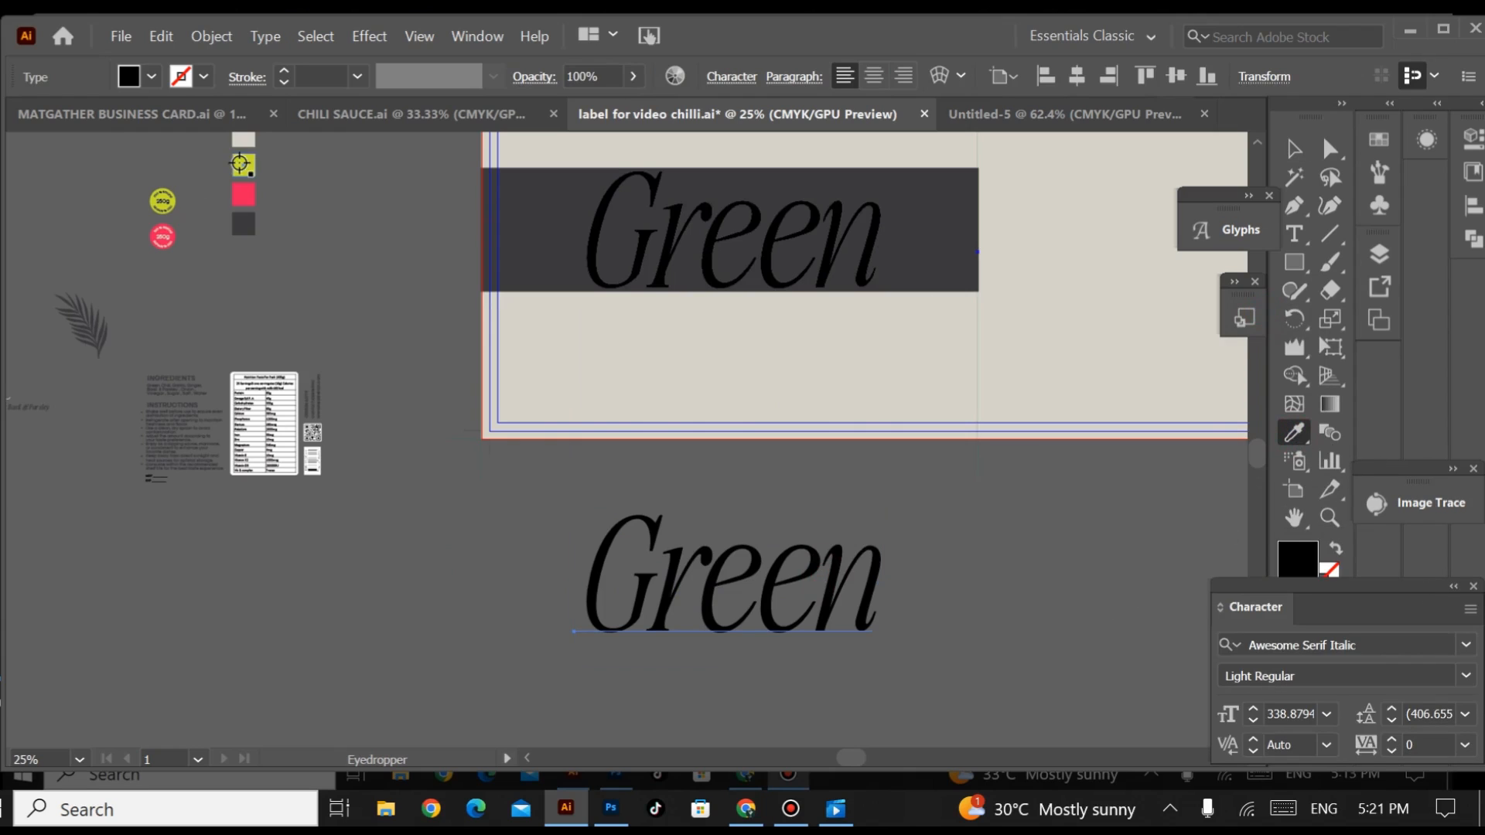
pyautogui.click(241, 164)
pyautogui.click(1293, 148)
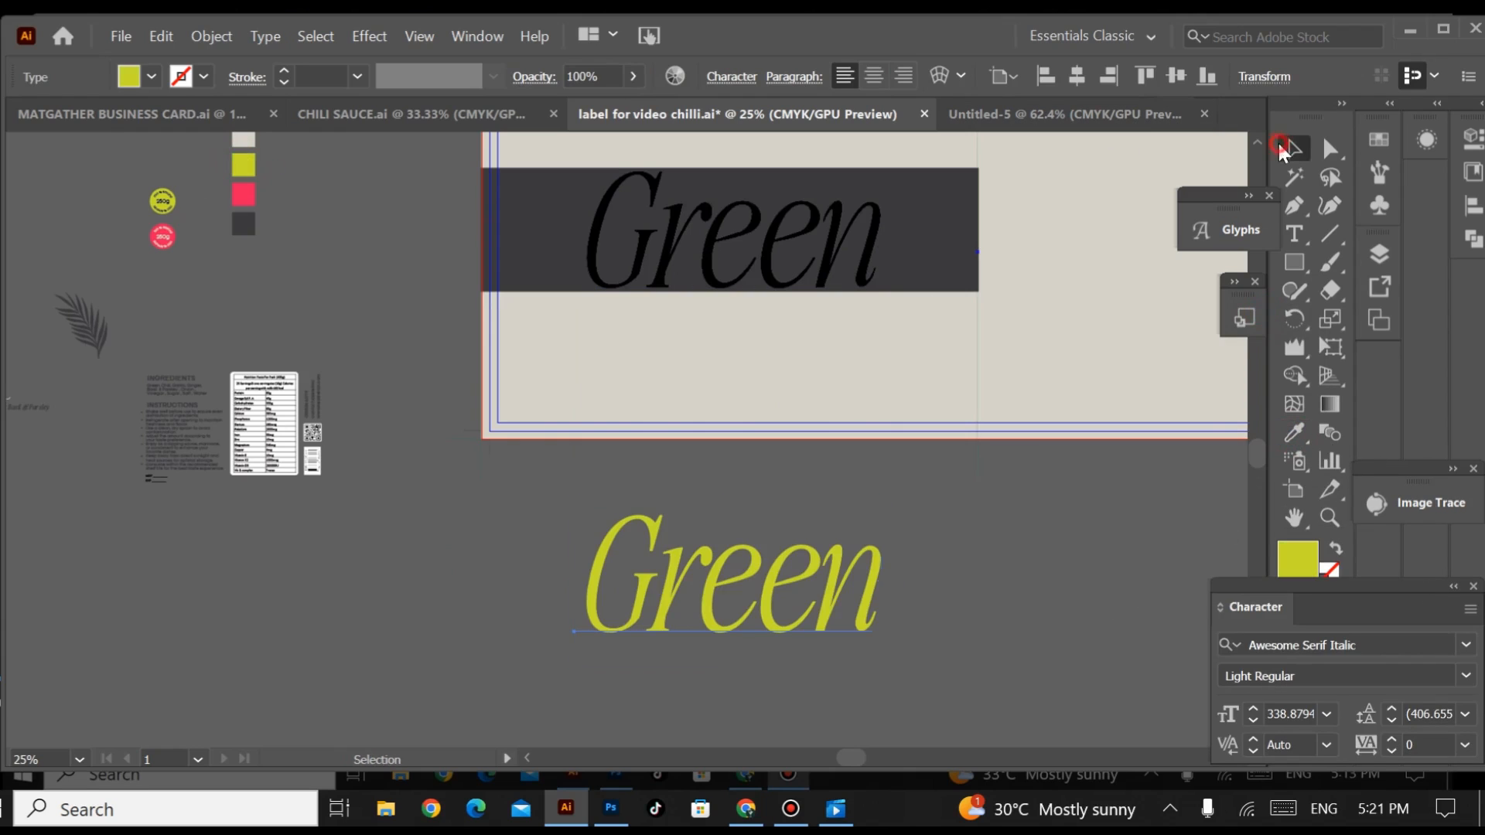
# Step: Convert the lime Green text to outlines and ungroup it into separate letters
pyautogui.rightClick(748, 573)
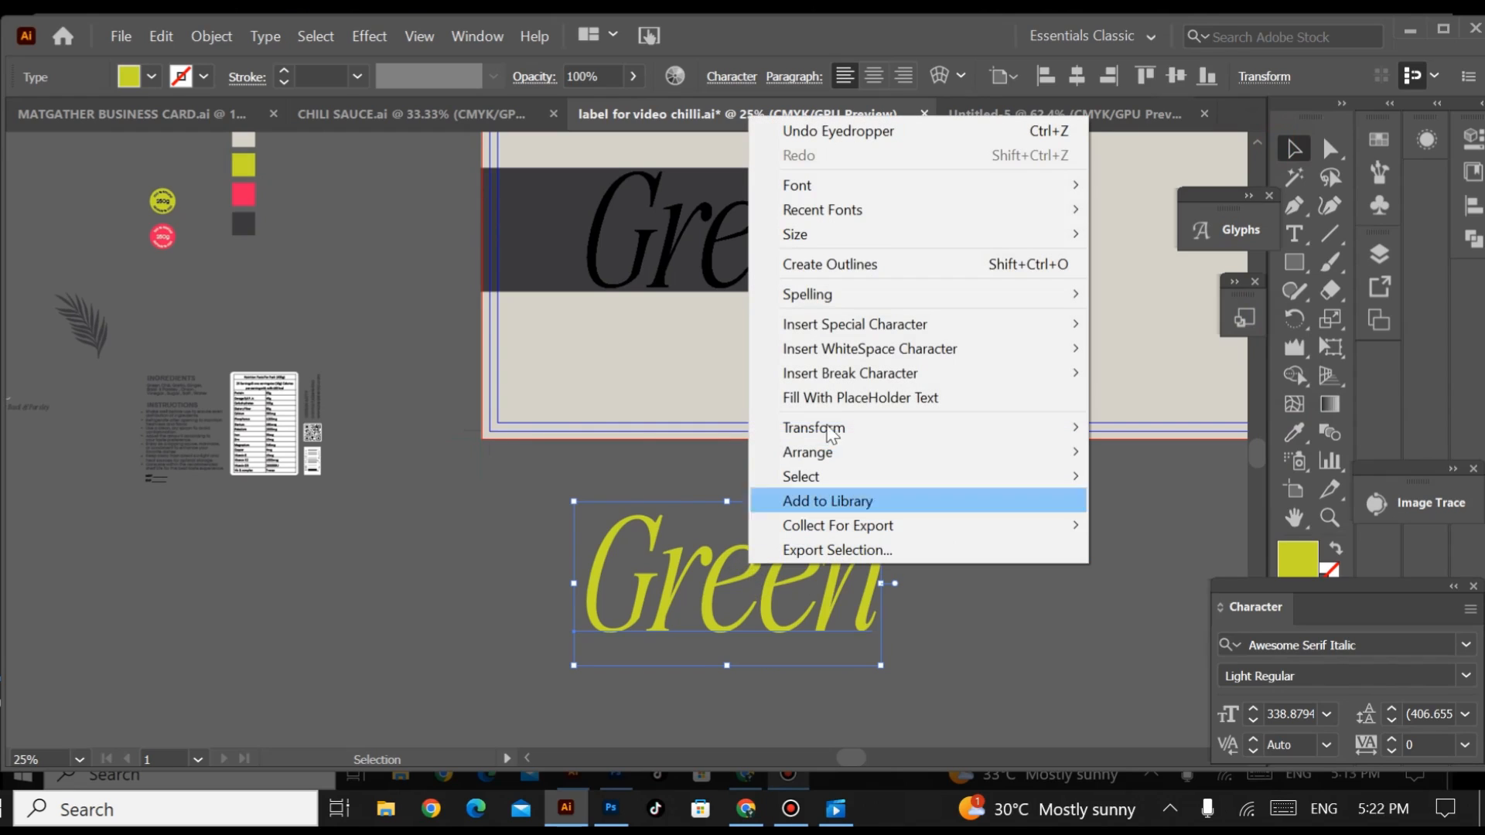
pyautogui.click(838, 272)
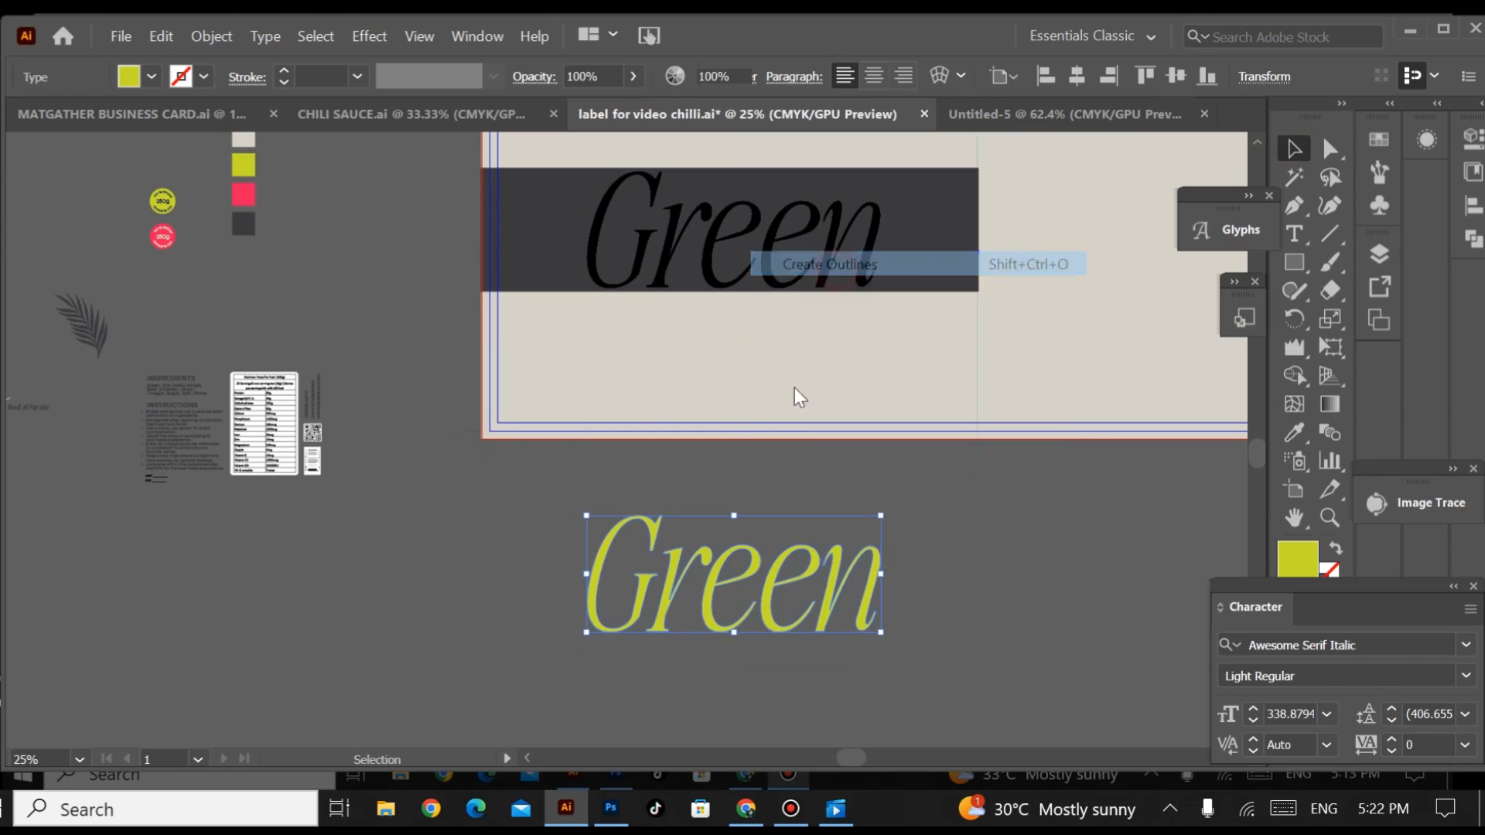
pyautogui.click(957, 545)
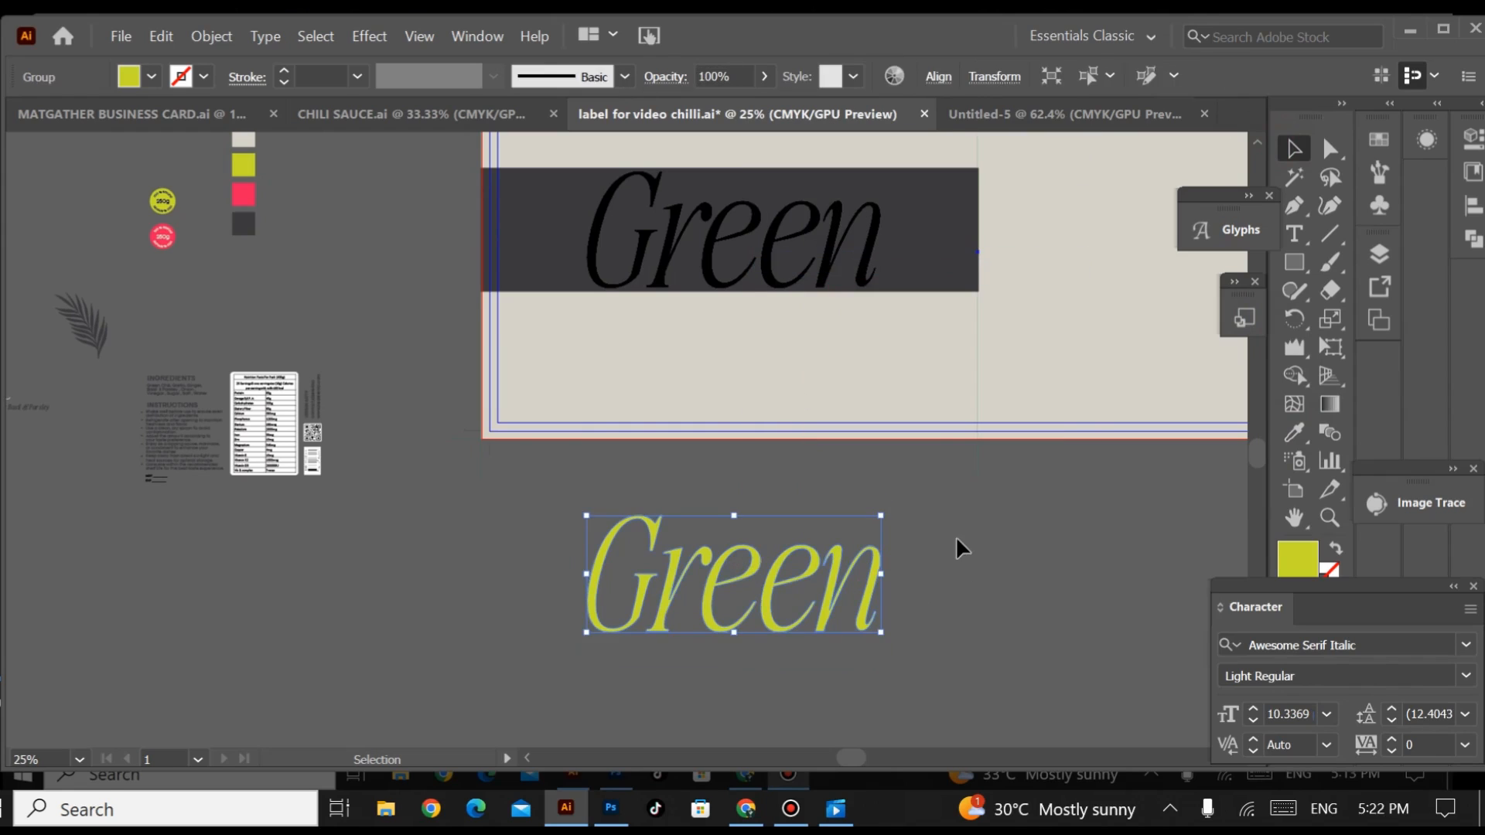
pyautogui.click(839, 599)
pyautogui.rightClick(832, 591)
pyautogui.click(871, 392)
pyautogui.click(1009, 564)
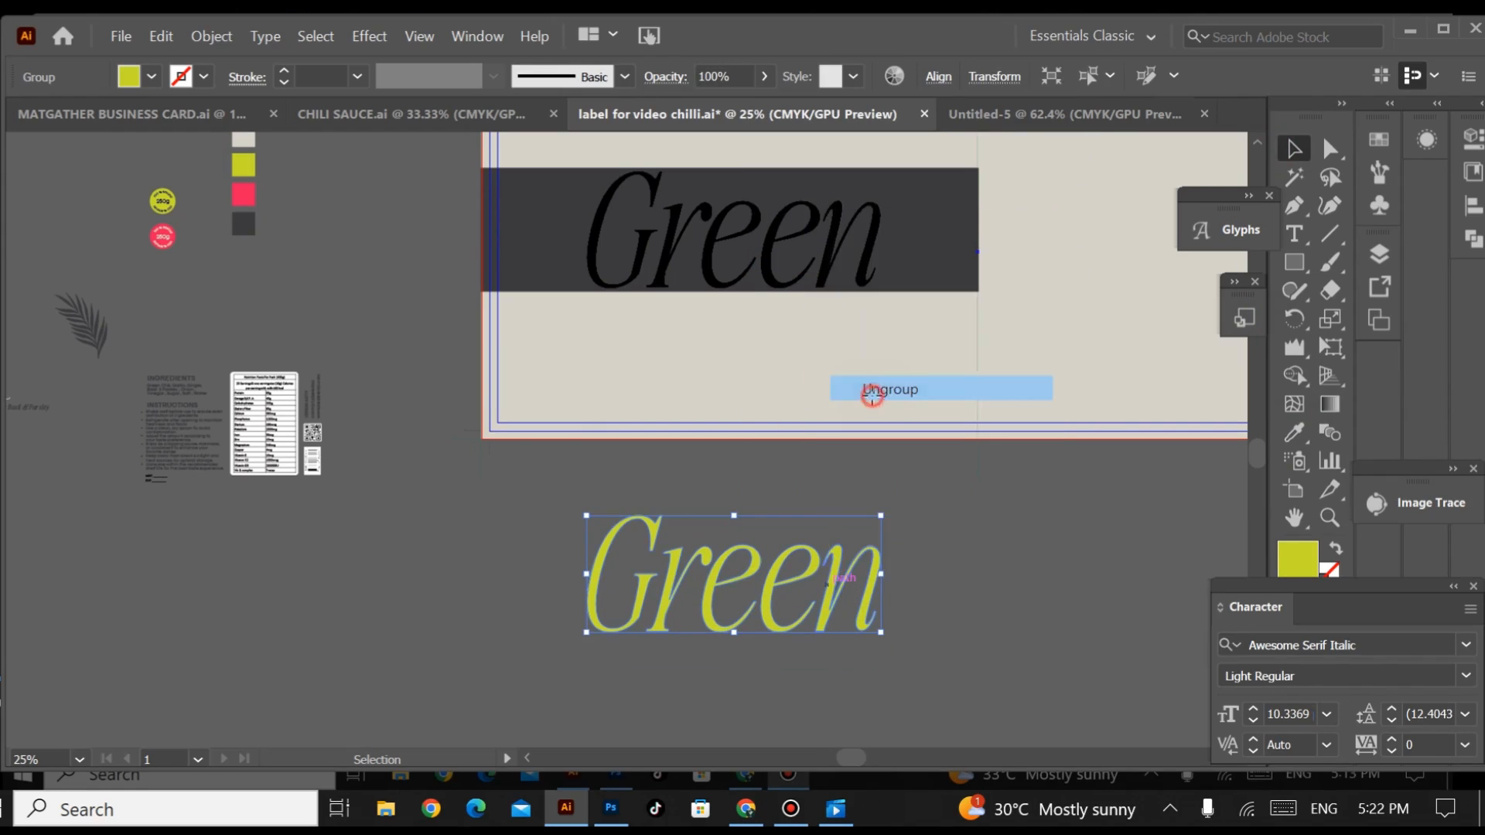
# Step: Nudge the outlined letters r, e, e and n together to the right, away from the G
pyautogui.click(665, 611)
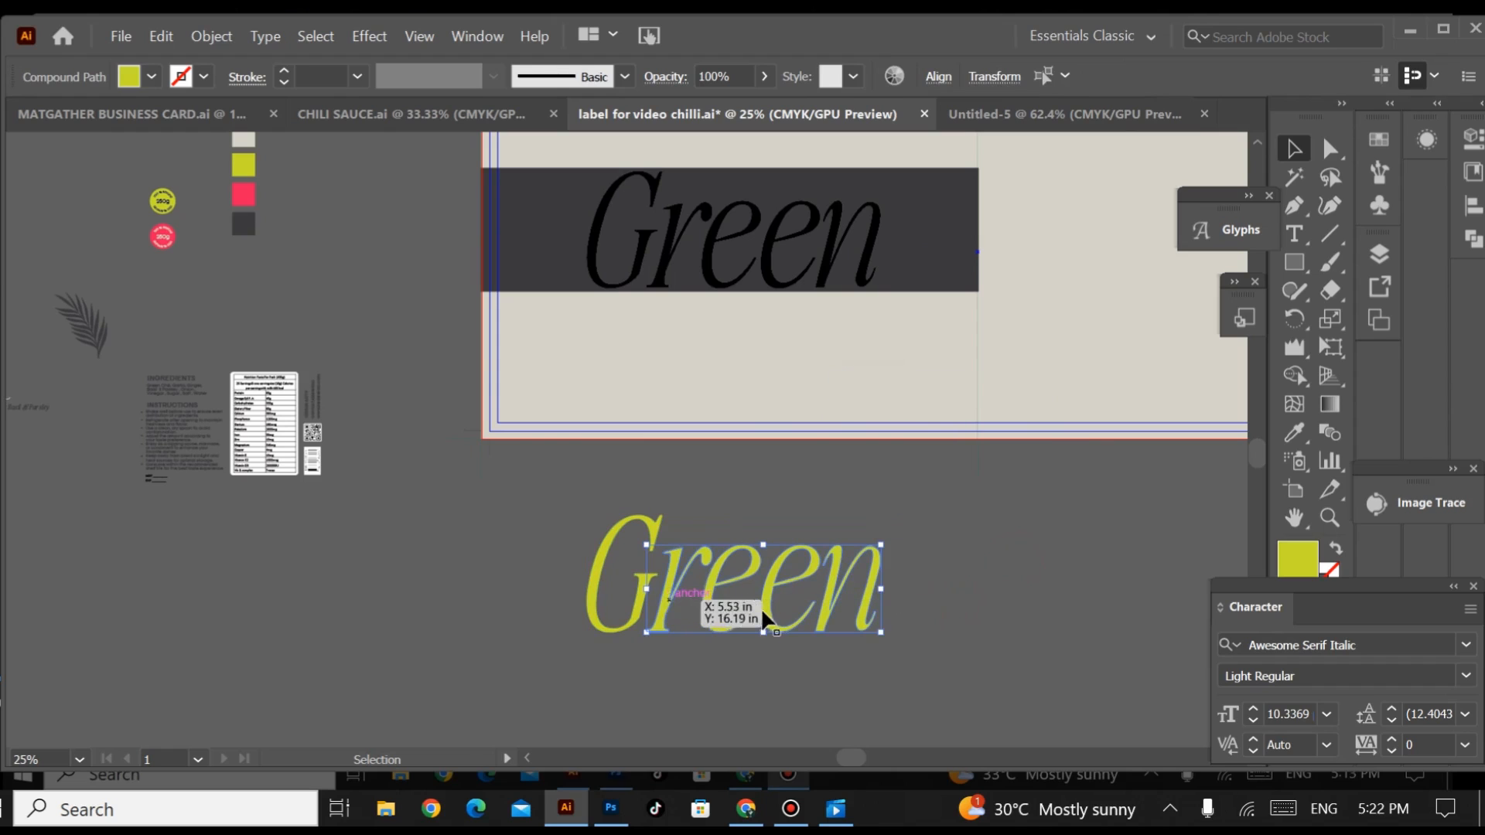
pyautogui.hotkey('ctrl', '=')
pyautogui.hotkey('ctrl', '=')
pyautogui.hotkey('ctrl', '=')
pyautogui.press('Right')
pyautogui.press('Right')
pyautogui.press('Right')
pyautogui.press('Right')
pyautogui.press('Right')
pyautogui.press('Right')
pyautogui.press('Right')
# Step: Adjust the first e beside the r, delete the second e and replace it with a copy of the enlarged first e
pyautogui.press('Right')
pyautogui.press('Right')
pyautogui.press('Right')
pyautogui.press('Right')
pyautogui.press('Right')
pyautogui.press('Right')
pyautogui.press('Right')
pyautogui.press('Right')
pyautogui.press('Right')
pyautogui.press('Right')
pyautogui.press('Right')
pyautogui.press('Right')
pyautogui.press('Right')
pyautogui.press('Right')
pyautogui.press('Right')
pyautogui.press('Right')
pyautogui.press('Right')
pyautogui.press('Right')
pyautogui.press('Right')
pyautogui.click(933, 638)
# Step: Enlarge the outlined letter r to nearly the height of the G
pyautogui.moveTo(413, 454); pyautogui.dragTo(372, 449)
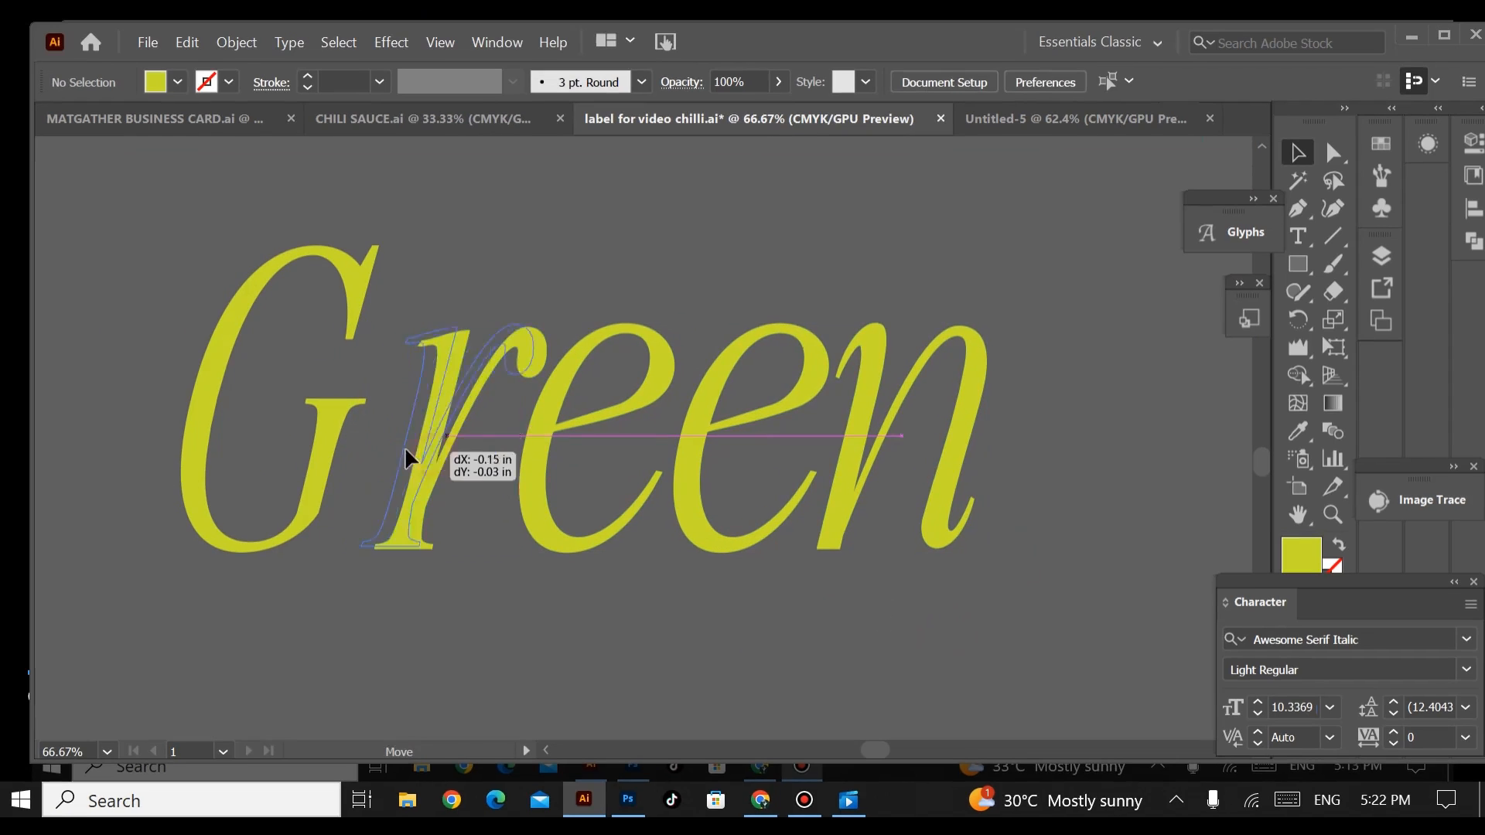
pyautogui.moveTo(413, 322); pyautogui.dragTo(610, 272)
pyautogui.click(457, 291)
pyautogui.click(570, 280)
pyautogui.click(607, 411)
pyautogui.click(705, 246)
pyautogui.moveTo(720, 464); pyautogui.dragTo(718, 593)
pyautogui.press('Right')
pyautogui.press('Right')
pyautogui.press('Right')
pyautogui.press('Right')
pyautogui.press('Right')
pyautogui.press('Right')
pyautogui.press('Right')
pyautogui.press('Right')
pyautogui.press('Right')
pyautogui.press('Right')
pyautogui.press('Right')
pyautogui.press('Right')
pyautogui.press('Right')
pyautogui.press('Right')
pyautogui.press('Right')
pyautogui.press('Right')
pyautogui.press('Right')
pyautogui.press('Right')
pyautogui.press('Right')
pyautogui.press('Right')
pyautogui.click(734, 530)
pyautogui.press('Delete')
pyautogui.moveTo(586, 544); pyautogui.dragTo(766, 546)
pyautogui.click(953, 468)
pyautogui.moveTo(999, 465); pyautogui.dragTo(841, 477)
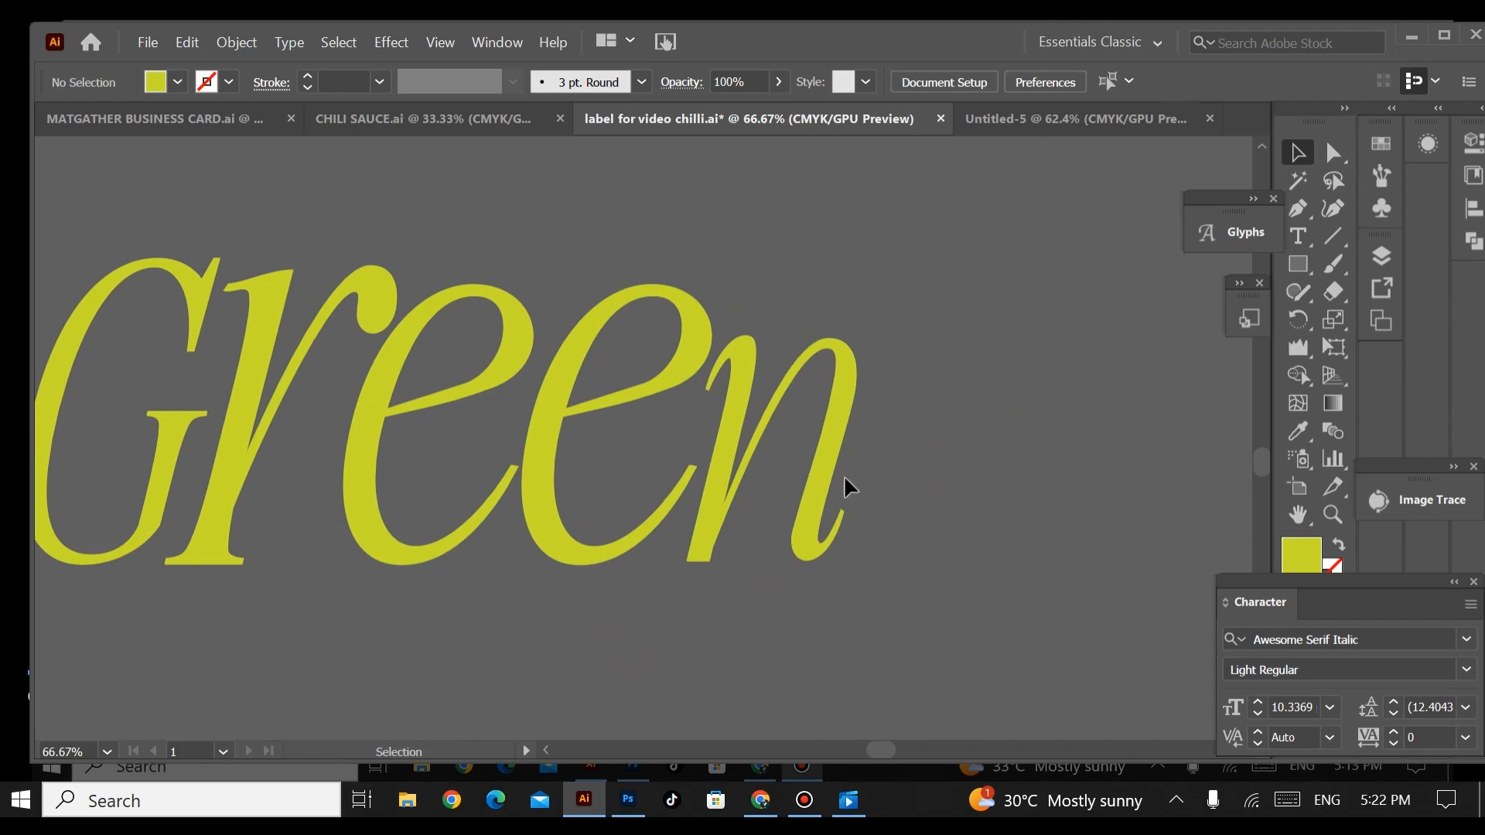
# Step: Enlarge the letter n to the height of the other letters and nudge it right so it just meets the second e
pyautogui.click(823, 433)
pyautogui.press('Right')
pyautogui.press('Right')
pyautogui.press('Right')
pyautogui.press('Right')
pyautogui.press('Right')
pyautogui.press('Right')
pyautogui.press('Right')
pyautogui.press('Right')
pyautogui.press('Right')
pyautogui.press('Right')
pyautogui.press('Right')
pyautogui.press('Right')
pyautogui.press('Right')
pyautogui.press('Right')
pyautogui.press('Right')
pyautogui.press('Right')
pyautogui.press('Right')
pyautogui.press('Right')
pyautogui.press('Right')
pyautogui.press('Right')
pyautogui.moveTo(796, 335); pyautogui.dragTo(796, 285)
pyautogui.click(985, 428)
pyautogui.moveTo(968, 454); pyautogui.dragTo(1091, 443)
pyautogui.click(901, 321)
pyautogui.press('Right')
pyautogui.press('Right')
pyautogui.press('Right')
pyautogui.press('Right')
pyautogui.press('Right')
pyautogui.press('Right')
pyautogui.press('Right')
pyautogui.press('Right')
pyautogui.press('Right')
pyautogui.press('Right')
pyautogui.press('Right')
pyautogui.press('Right')
pyautogui.press('Right')
pyautogui.press('Right')
pyautogui.moveTo(927, 272); pyautogui.dragTo(929, 261)
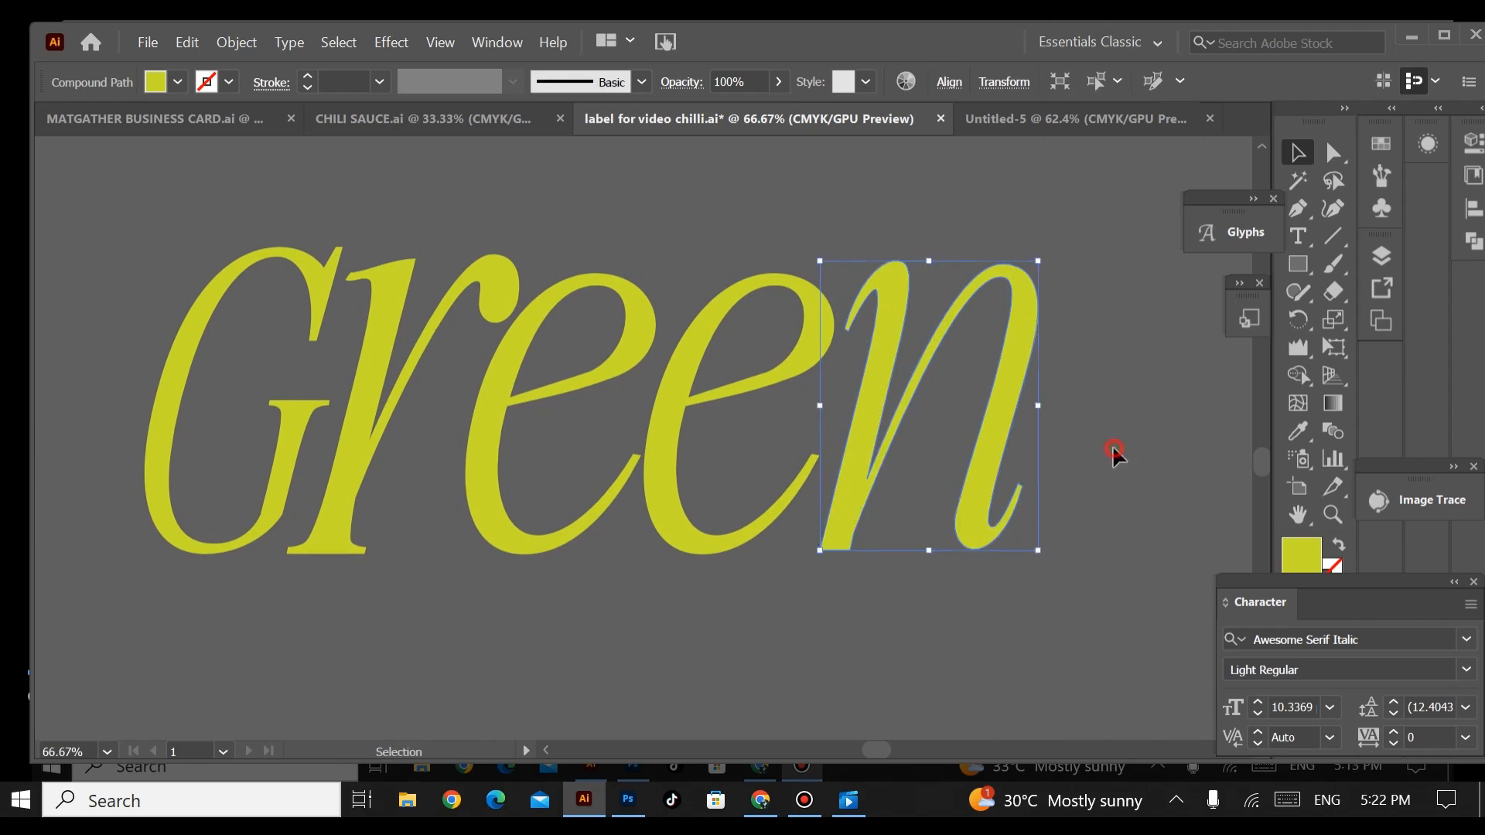
pyautogui.click(1113, 449)
# Step: Group the resized lime letters into a single Green wordmark
pyautogui.moveTo(1110, 450); pyautogui.dragTo(1152, 417)
pyautogui.hotkey('ctrl', 'a')
pyautogui.scroll(3, 995, 541)
pyautogui.hotkey('ctrl', 'g')
pyautogui.hotkey('ctrl', '-')
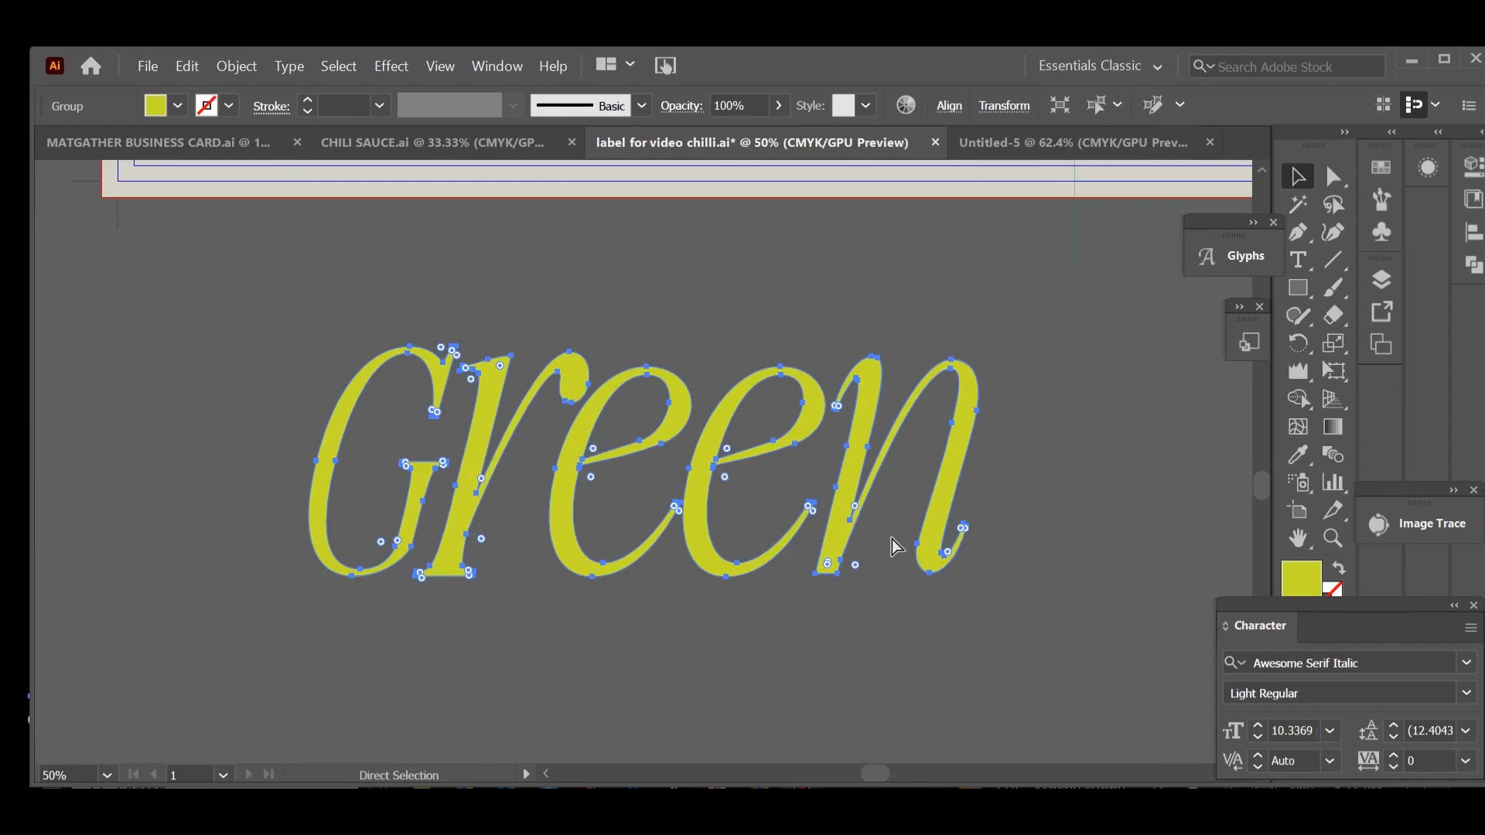
pyautogui.hotkey('ctrl', '-')
pyautogui.scroll(3, 859, 547)
pyautogui.press('v')
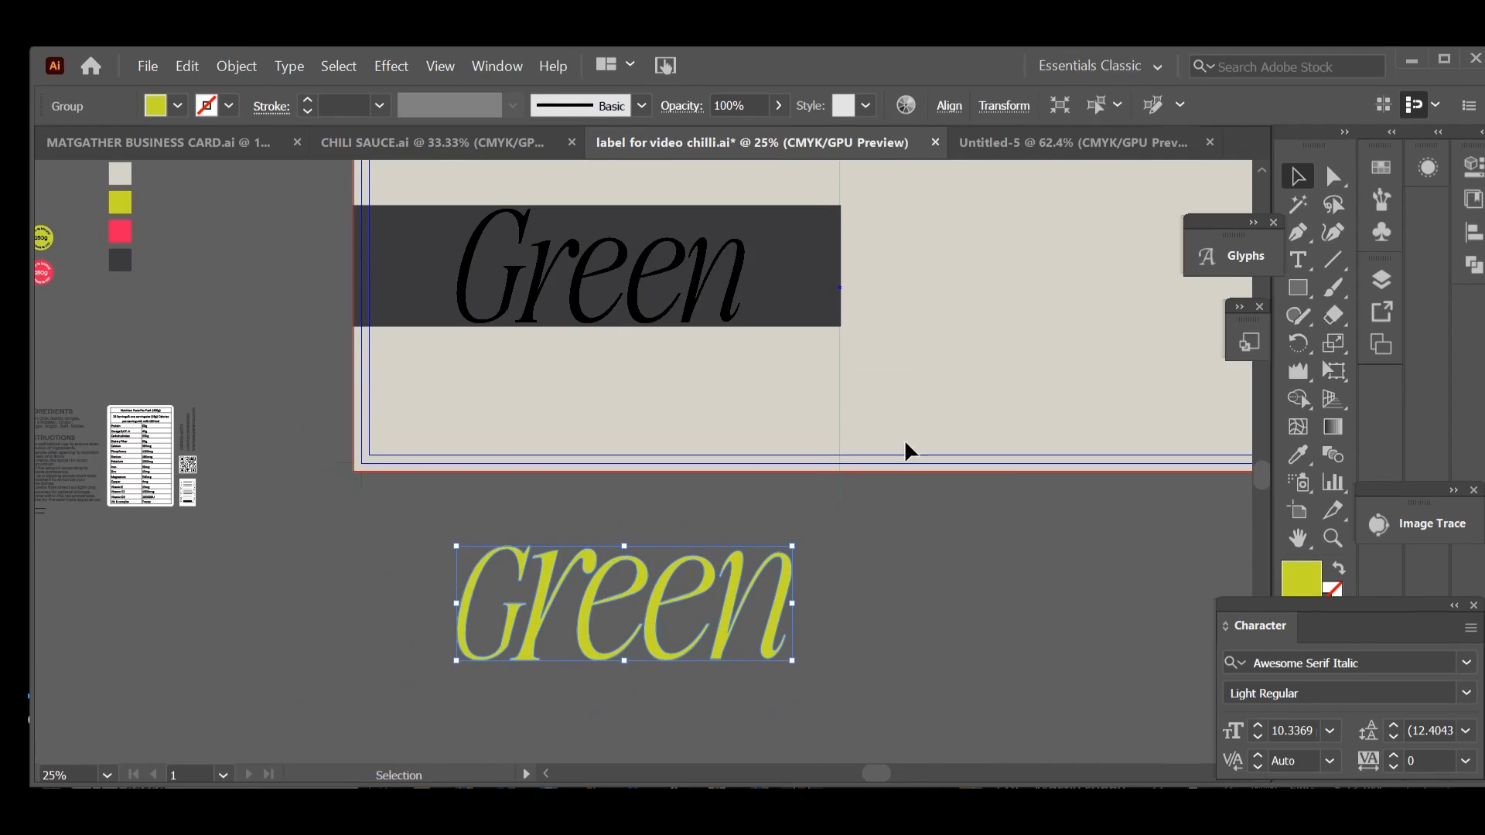
# Step: Delete the black Green text from the dark band and move the lime wordmark into its place
pyautogui.click(727, 315)
pyautogui.press('Delete')
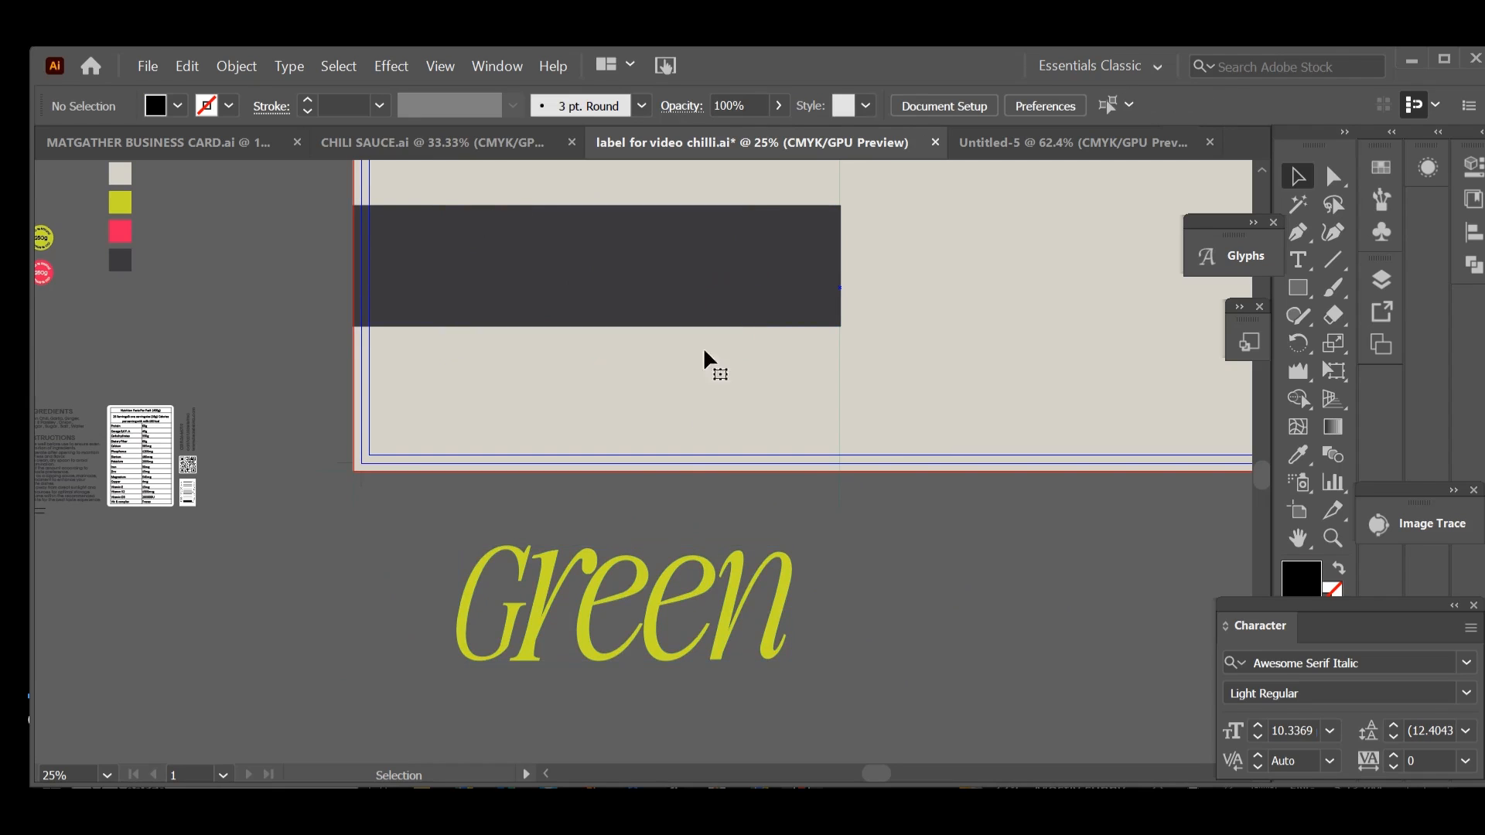
pyautogui.moveTo(680, 594); pyautogui.dragTo(665, 267)
pyautogui.click(813, 553)
pyautogui.moveTo(815, 564); pyautogui.dragTo(886, 598)
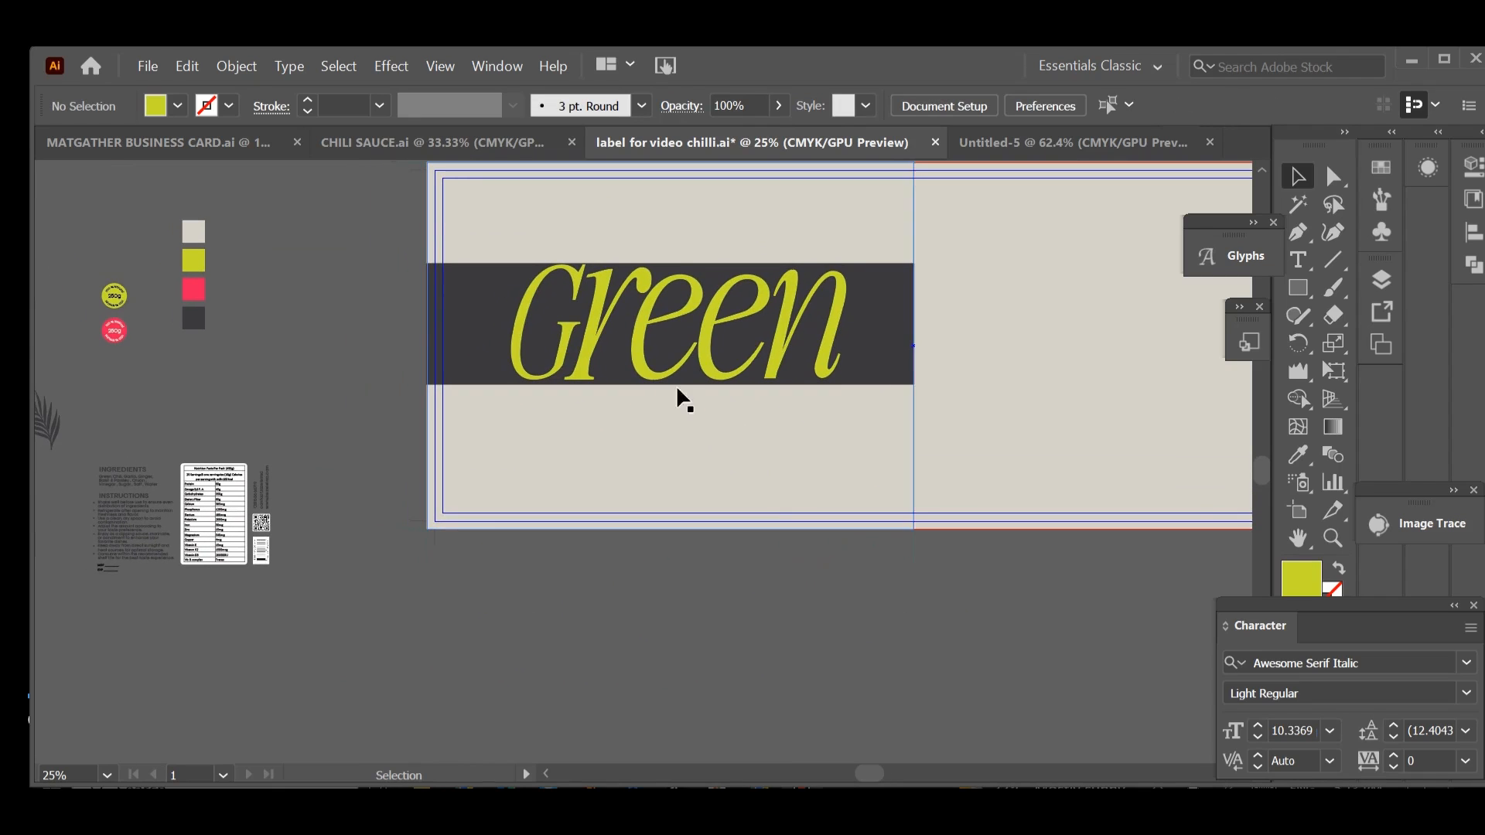
# Step: Scale the lime Green wordmark proportionally to fill the height of the dark band
pyautogui.click(584, 377)
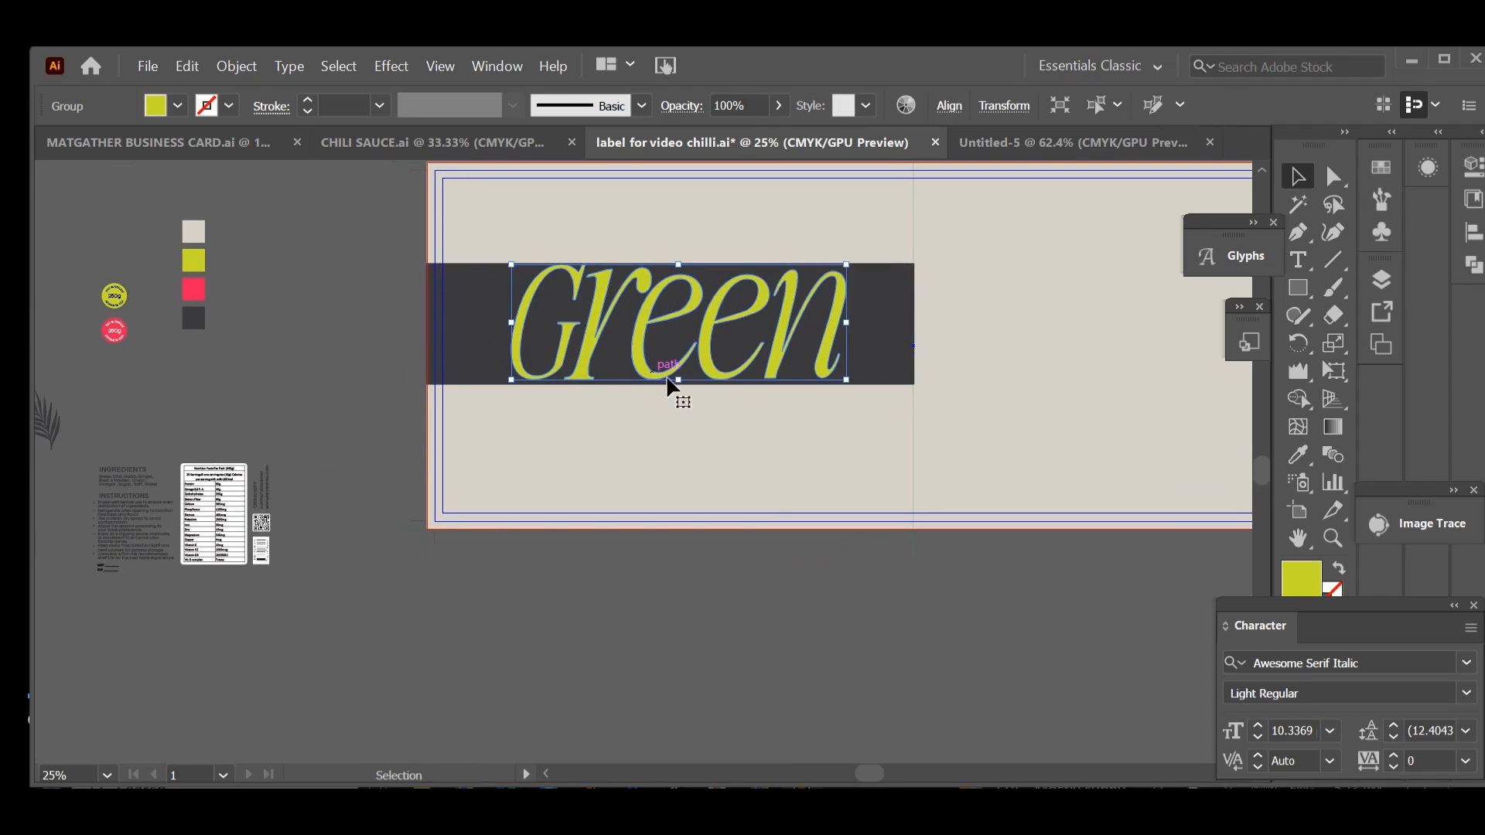
pyautogui.moveTo(680, 381); pyautogui.dragTo(680, 389)
pyautogui.click(663, 625)
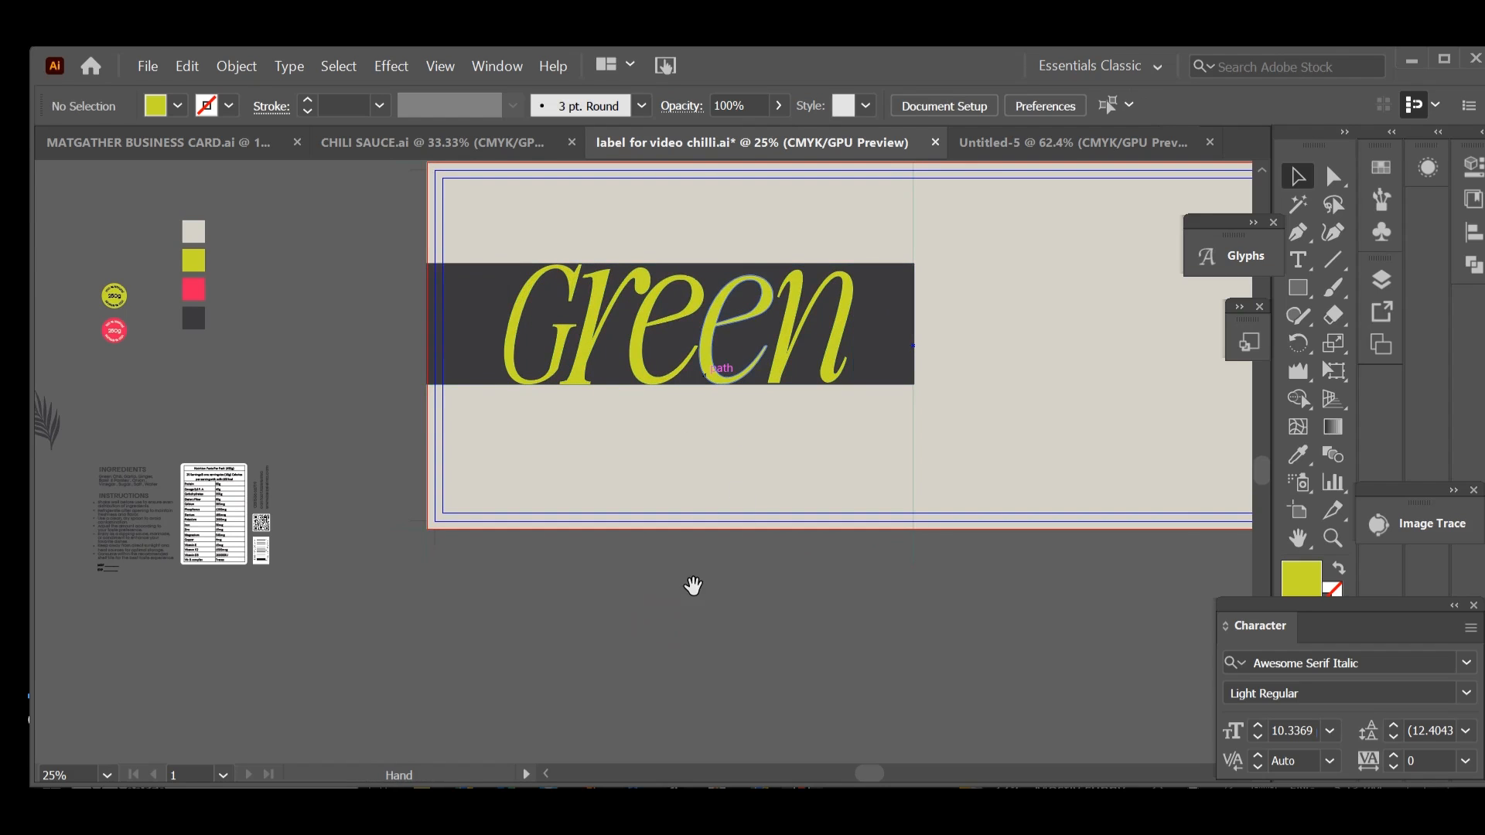
pyautogui.moveTo(696, 587); pyautogui.dragTo(719, 596)
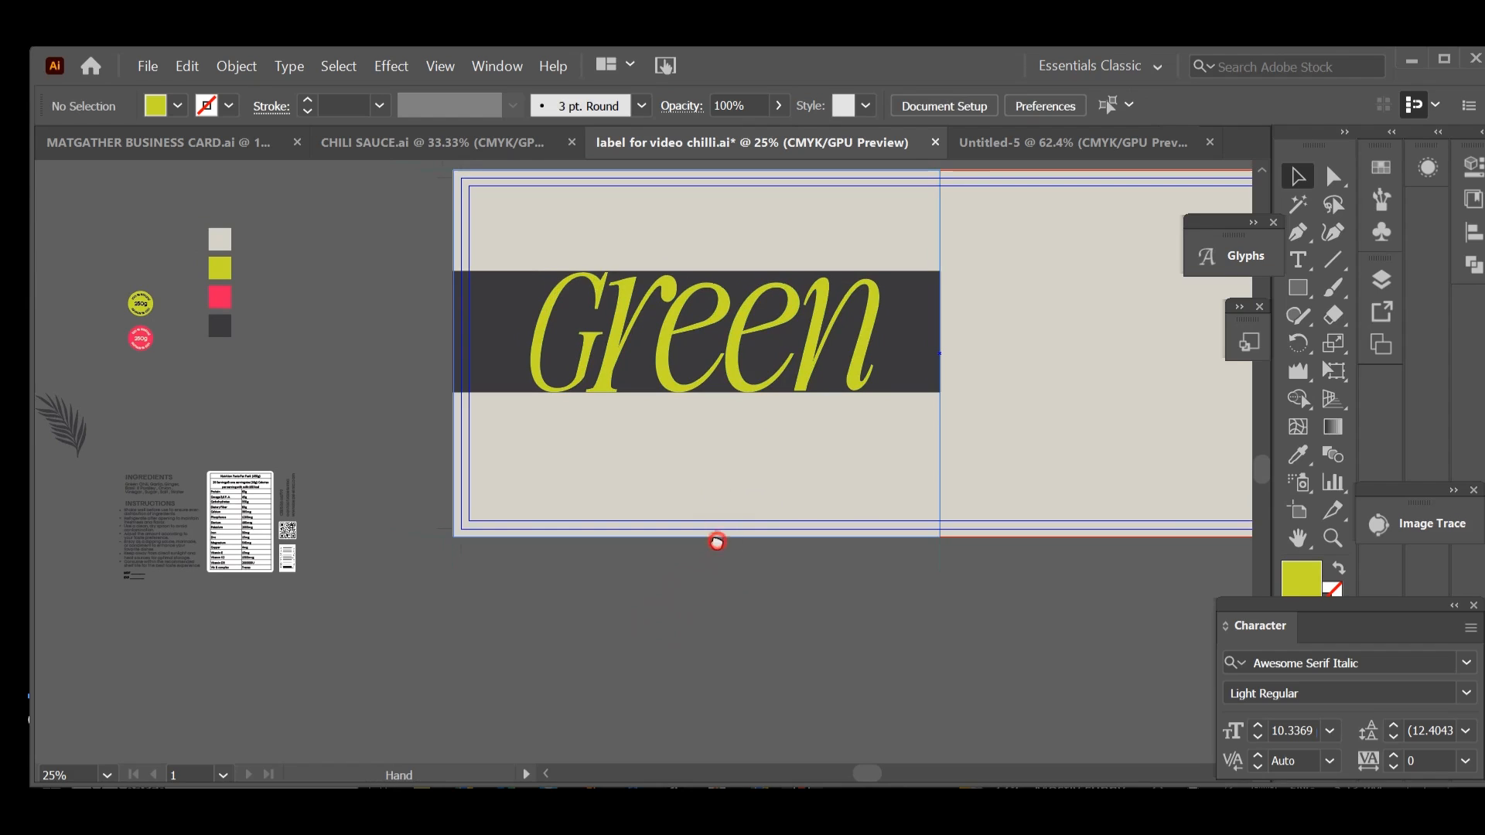
pyautogui.click(700, 390)
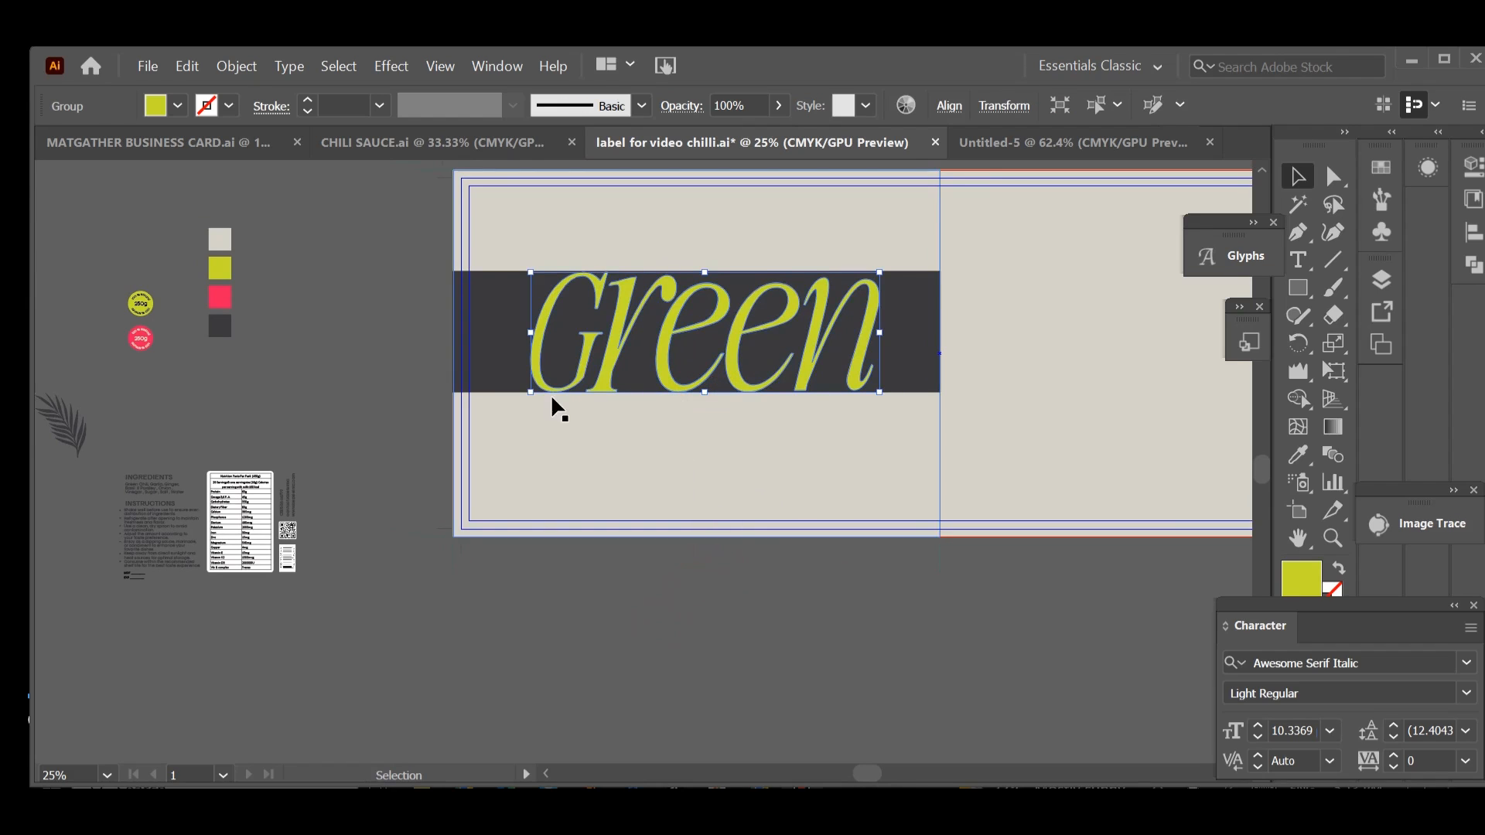
pyautogui.moveTo(531, 394); pyautogui.dragTo(537, 391)
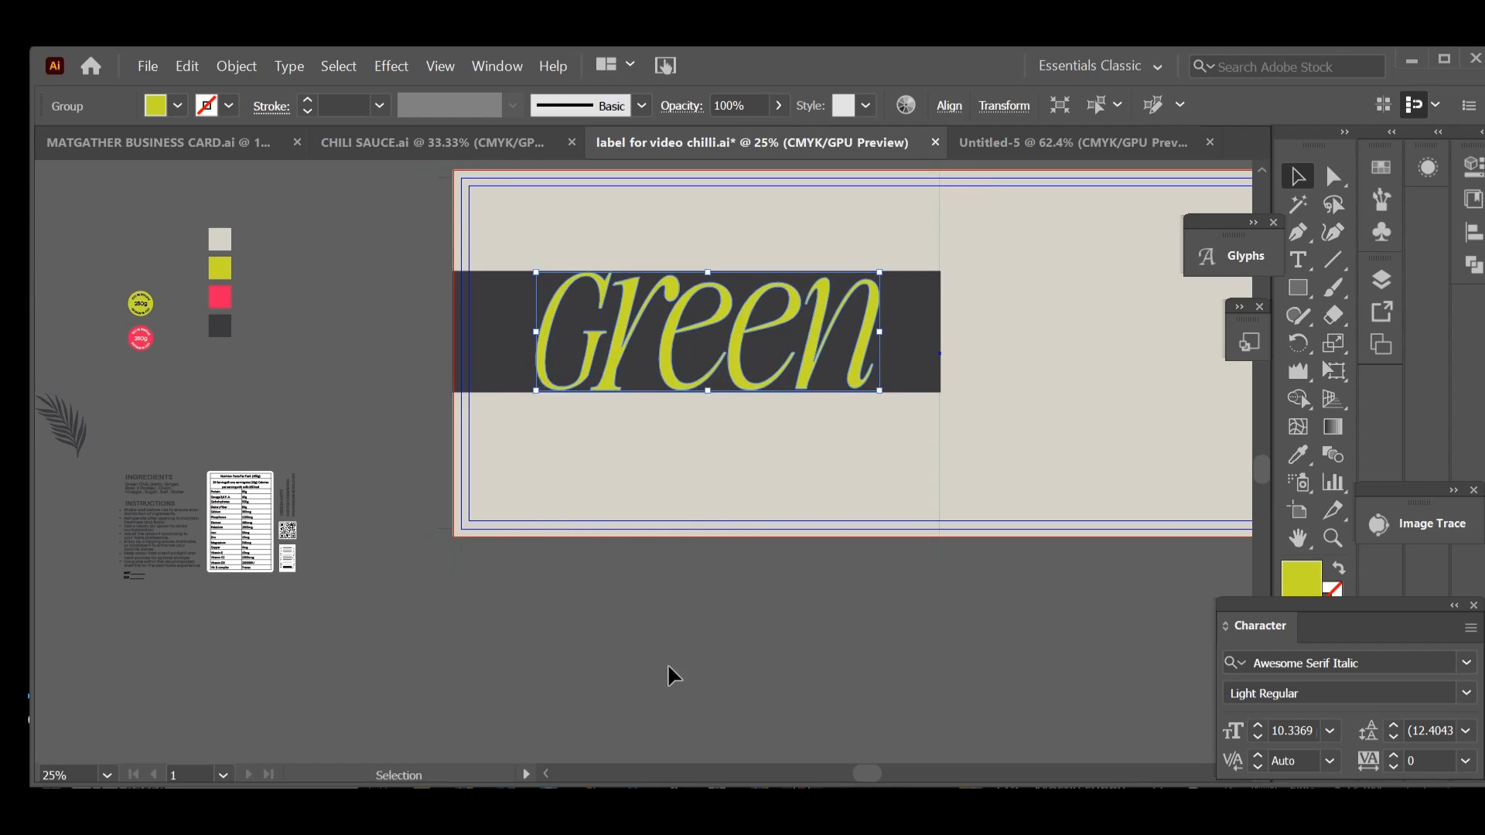
# Step: Add the text SAUCE in Awesome Serif Italic below the artboard and enlarge it to about 251 pt
pyautogui.click(662, 667)
pyautogui.click(1298, 260)
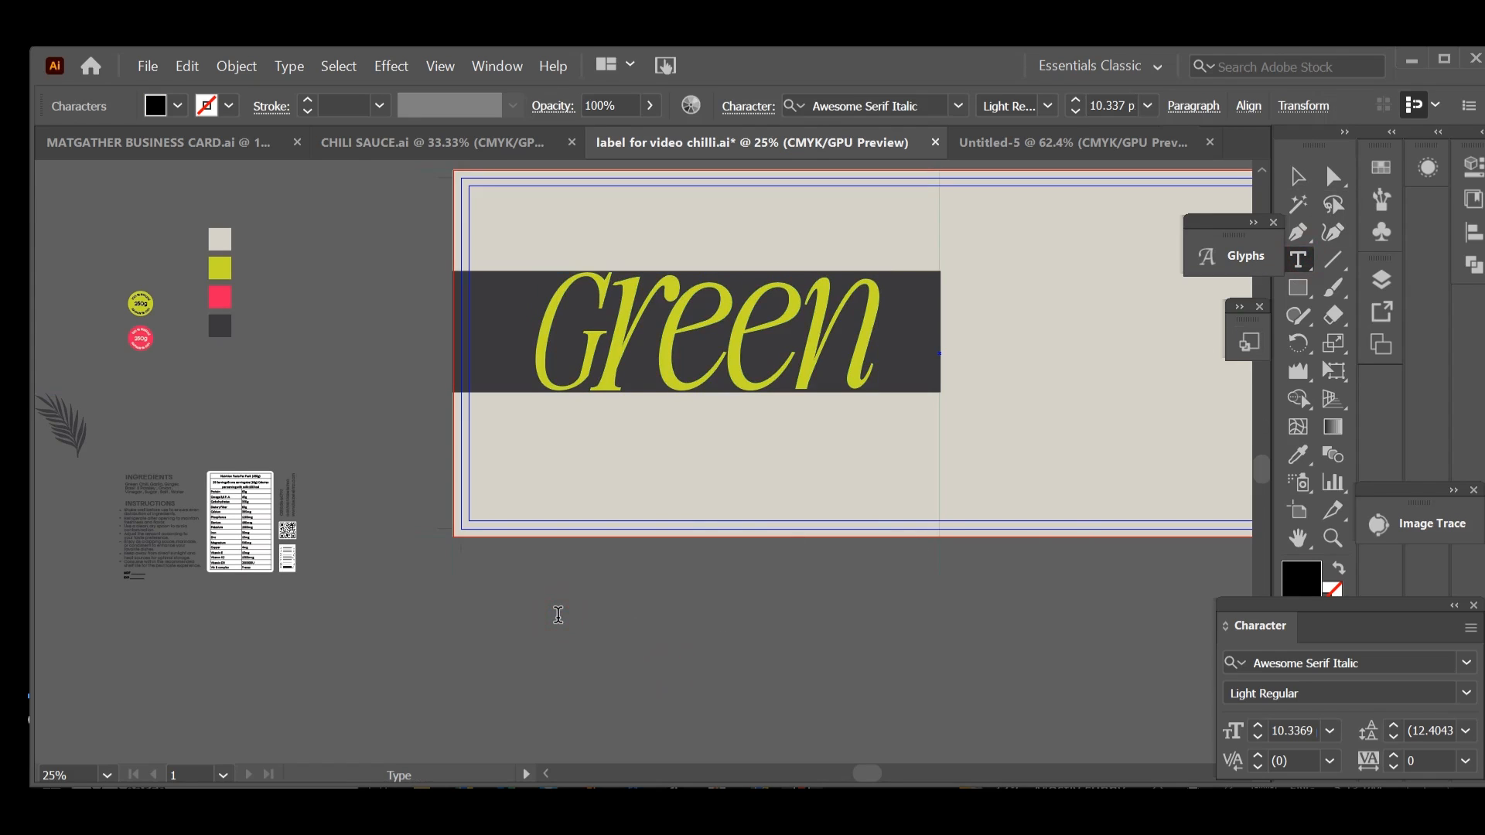
pyautogui.click(558, 614)
pyautogui.click(1298, 176)
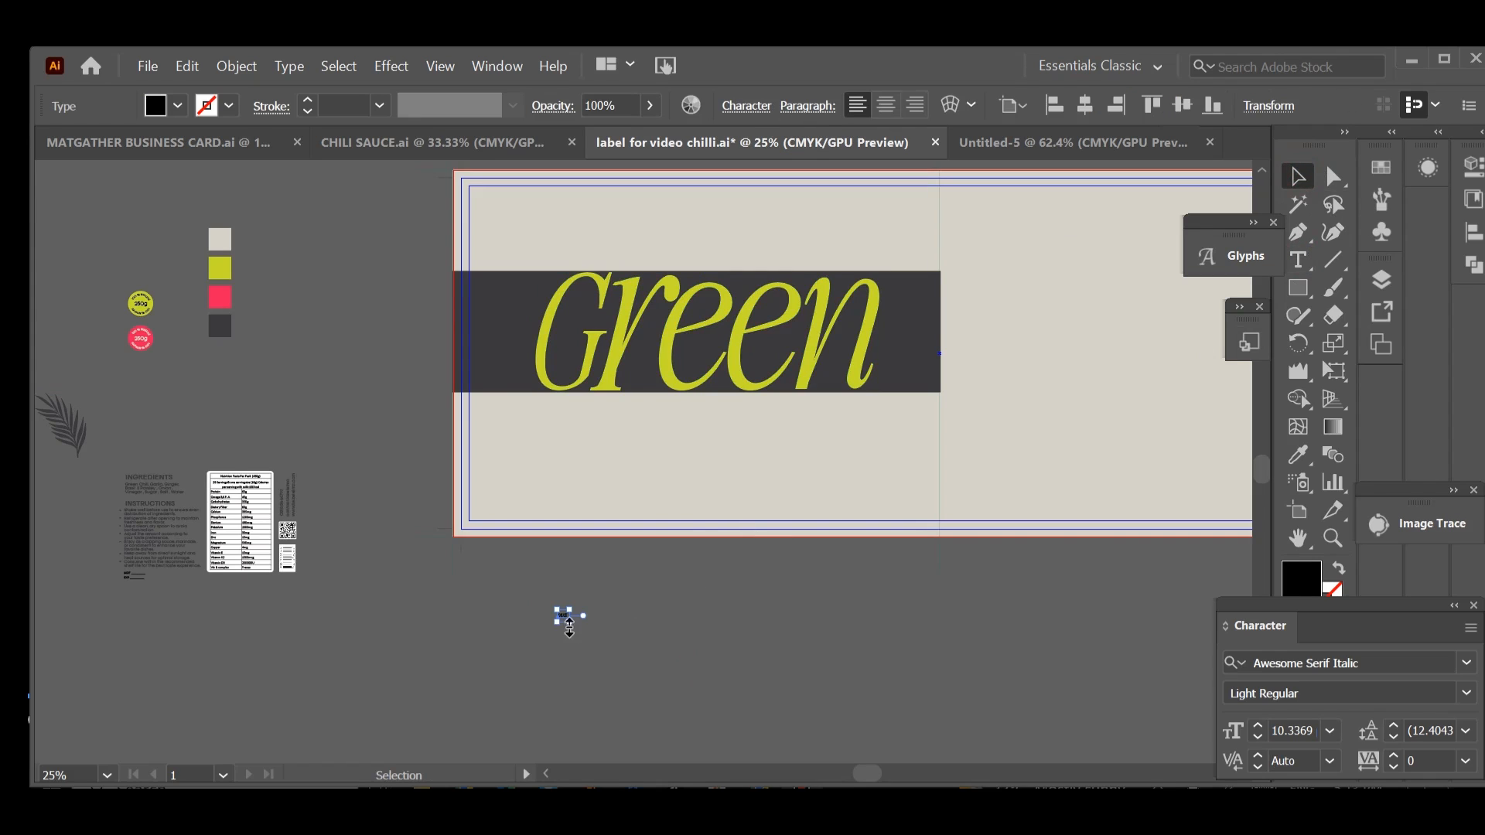
pyautogui.moveTo(570, 622); pyautogui.dragTo(781, 661)
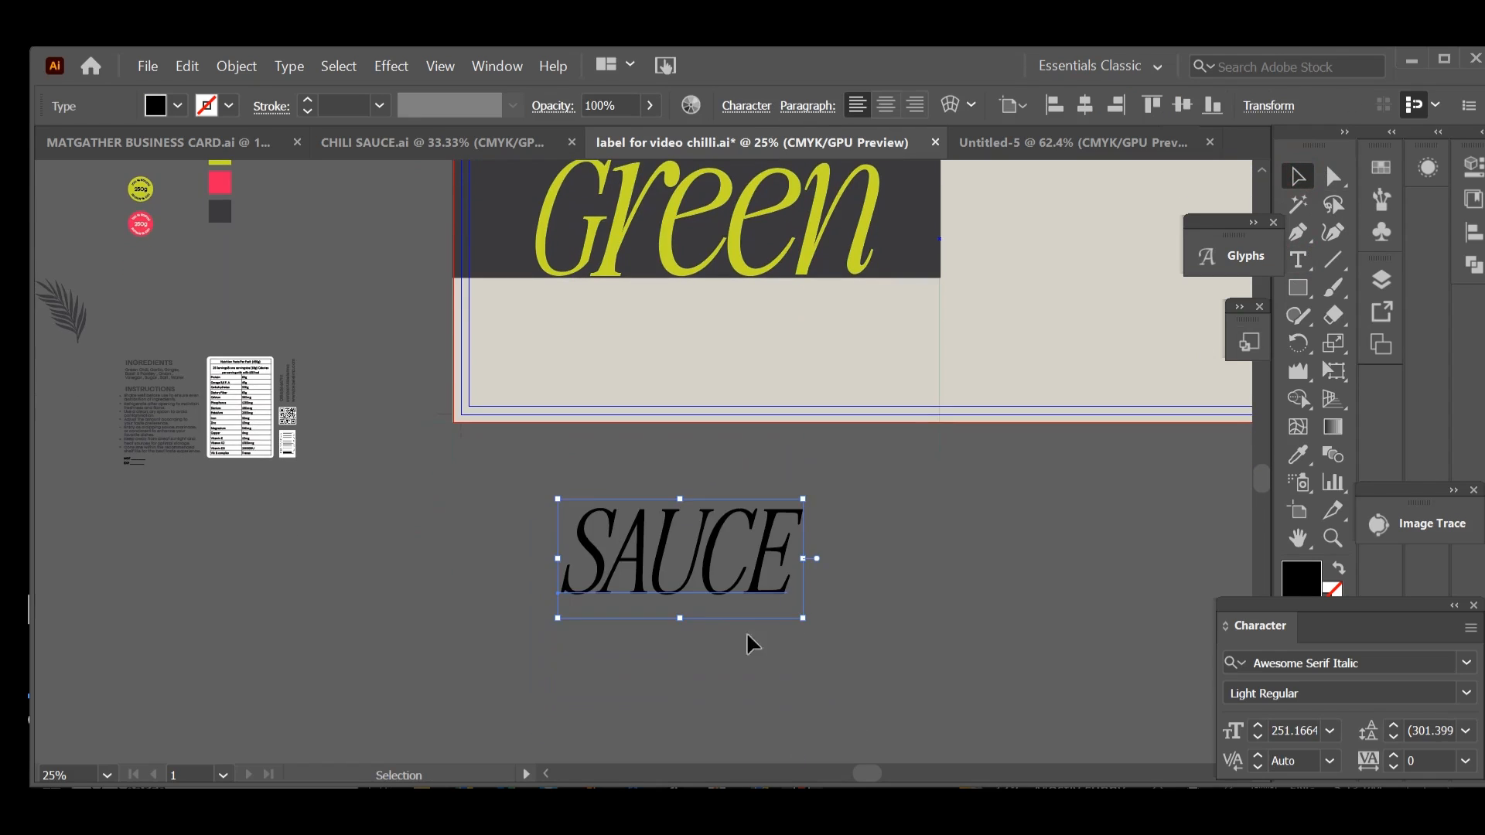
# Step: Change the SAUCE text to title case
pyautogui.click(290, 68)
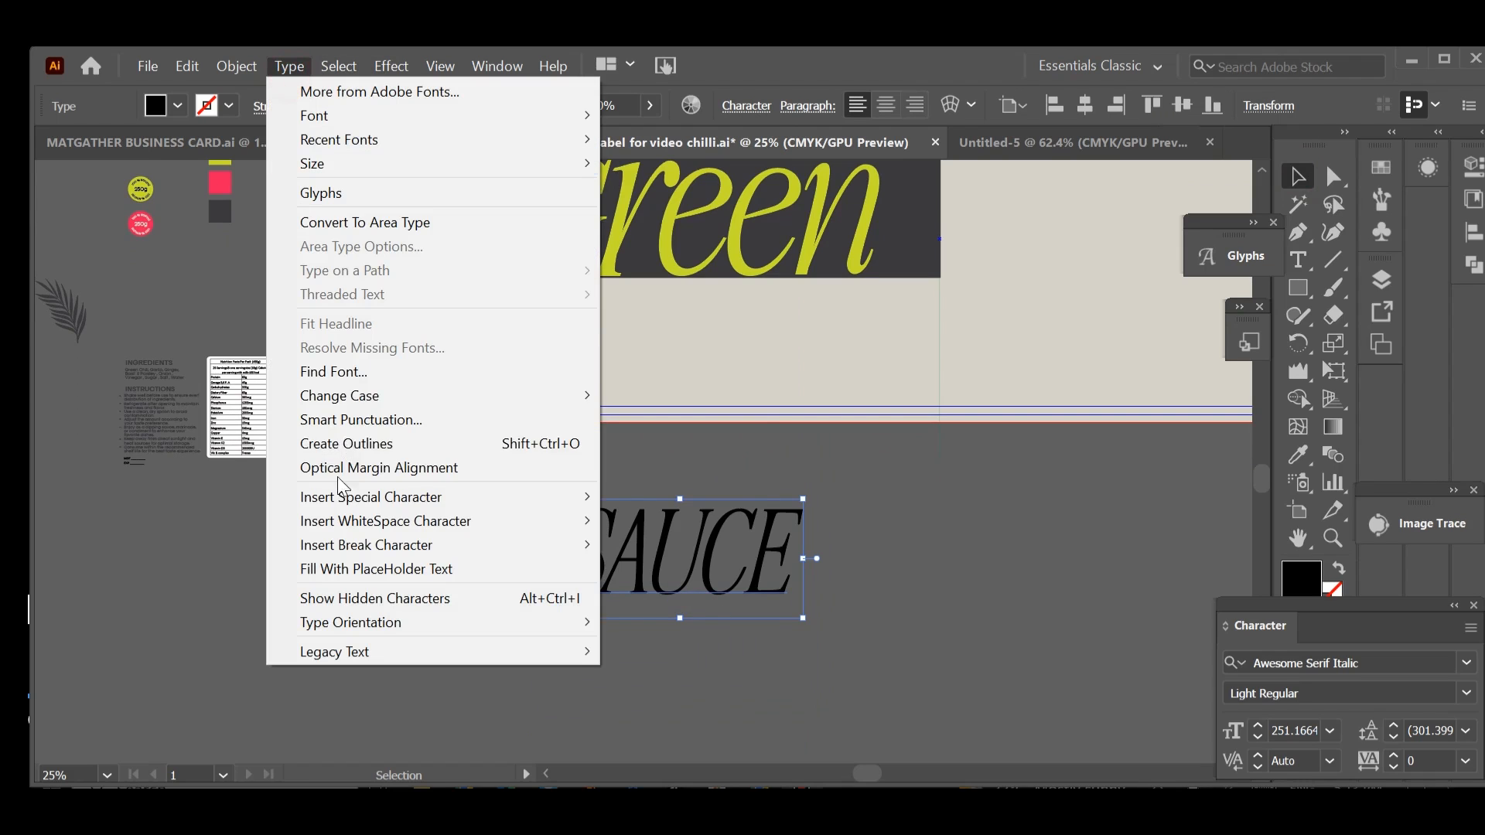
pyautogui.moveTo(323, 395)
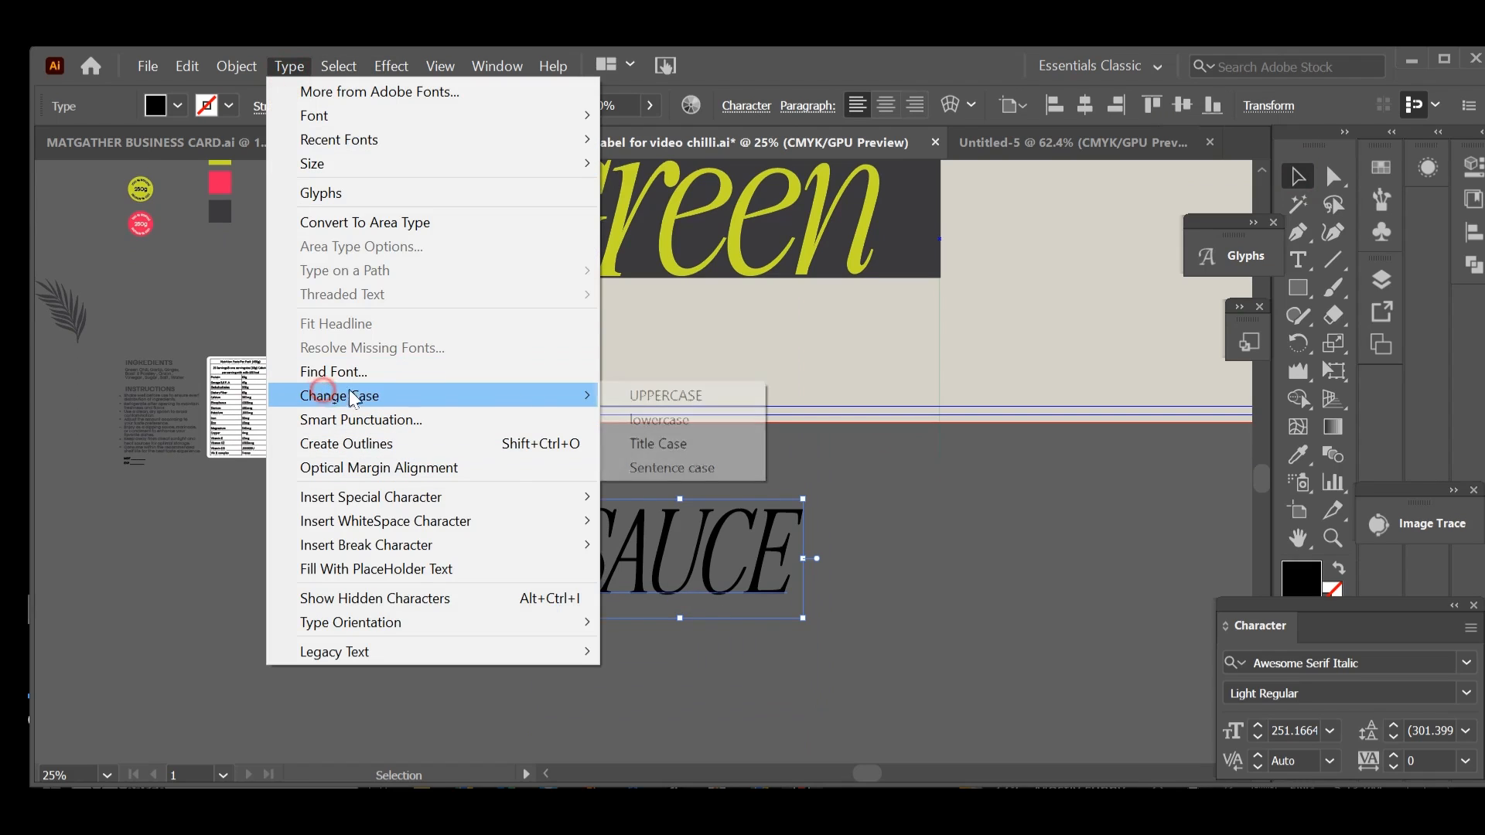
pyautogui.click(673, 452)
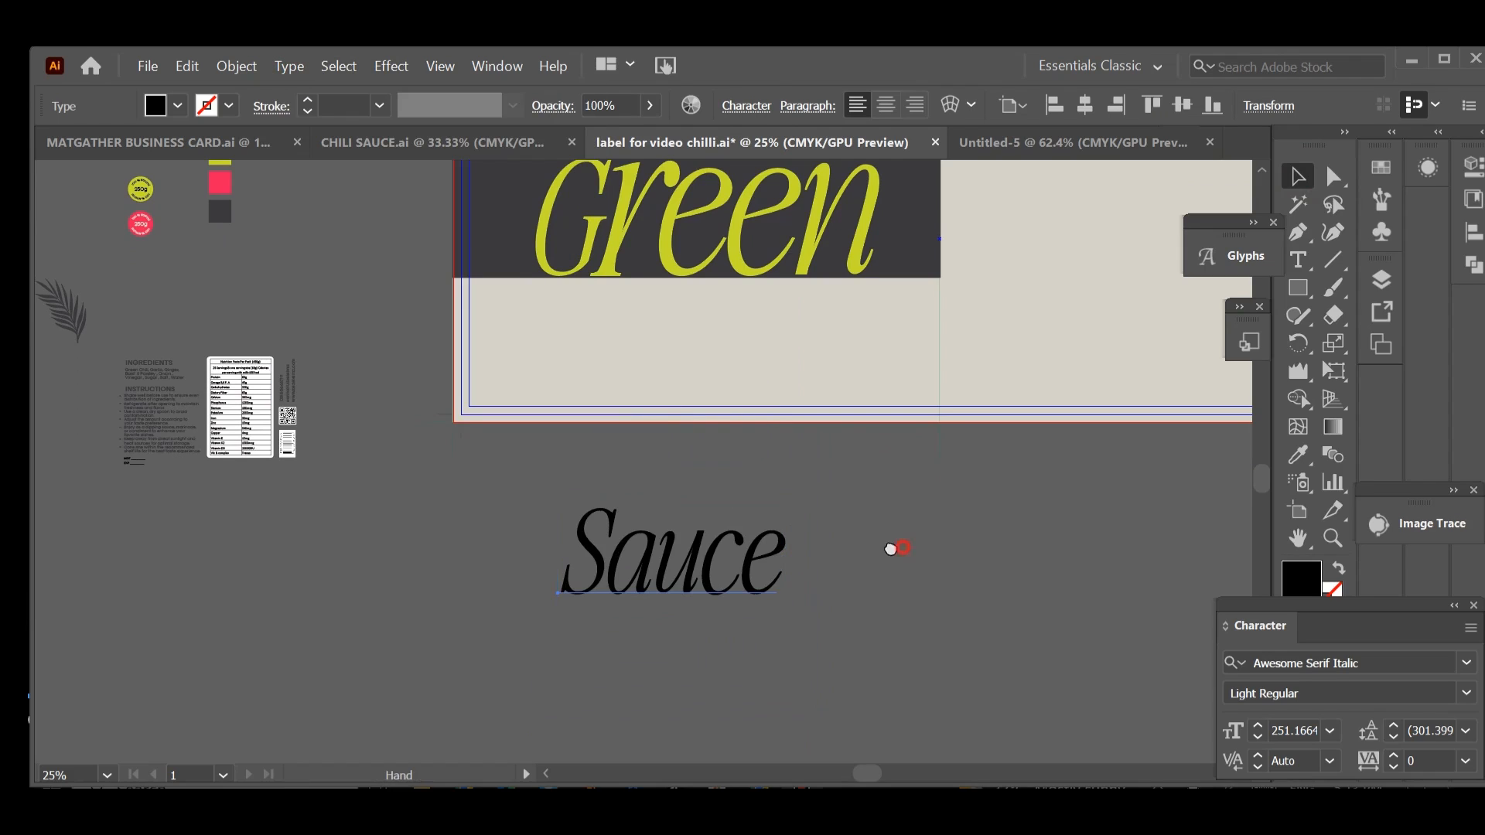
# Step: Enlarge the Sauce text to about 379 pt and place it on the label directly beneath the dark band
pyautogui.moveTo(903, 548); pyautogui.dragTo(818, 559)
pyautogui.moveTo(706, 570); pyautogui.dragTo(784, 573)
pyautogui.moveTo(915, 547); pyautogui.dragTo(917, 616)
pyautogui.moveTo(640, 655); pyautogui.dragTo(619, 470)
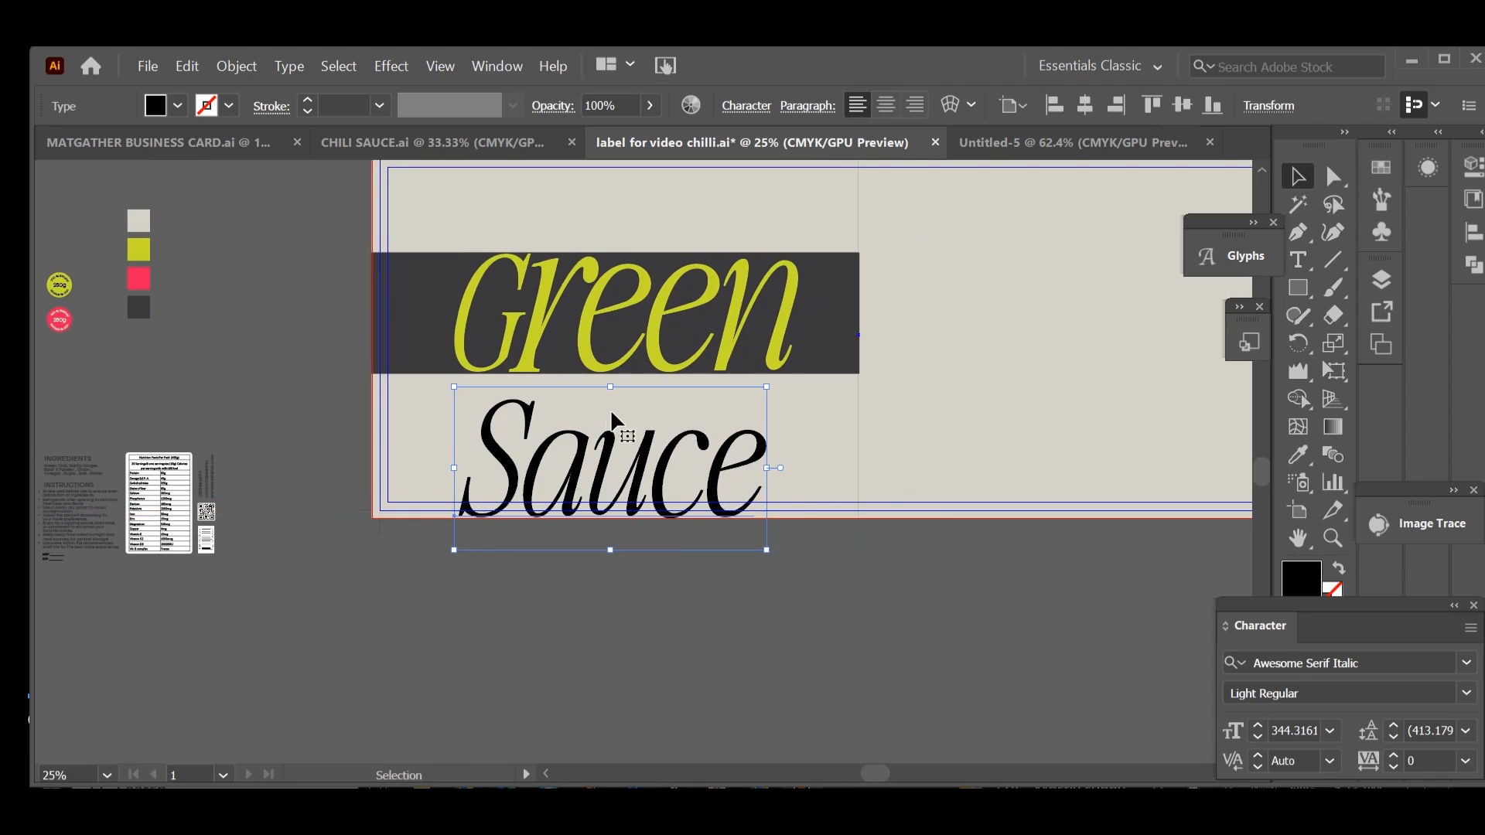
pyautogui.moveTo(609, 386); pyautogui.dragTo(610, 371)
pyautogui.click(848, 588)
# Step: Recolour the Sauce text with the charcoal sampled from the dark band
pyautogui.click(728, 473)
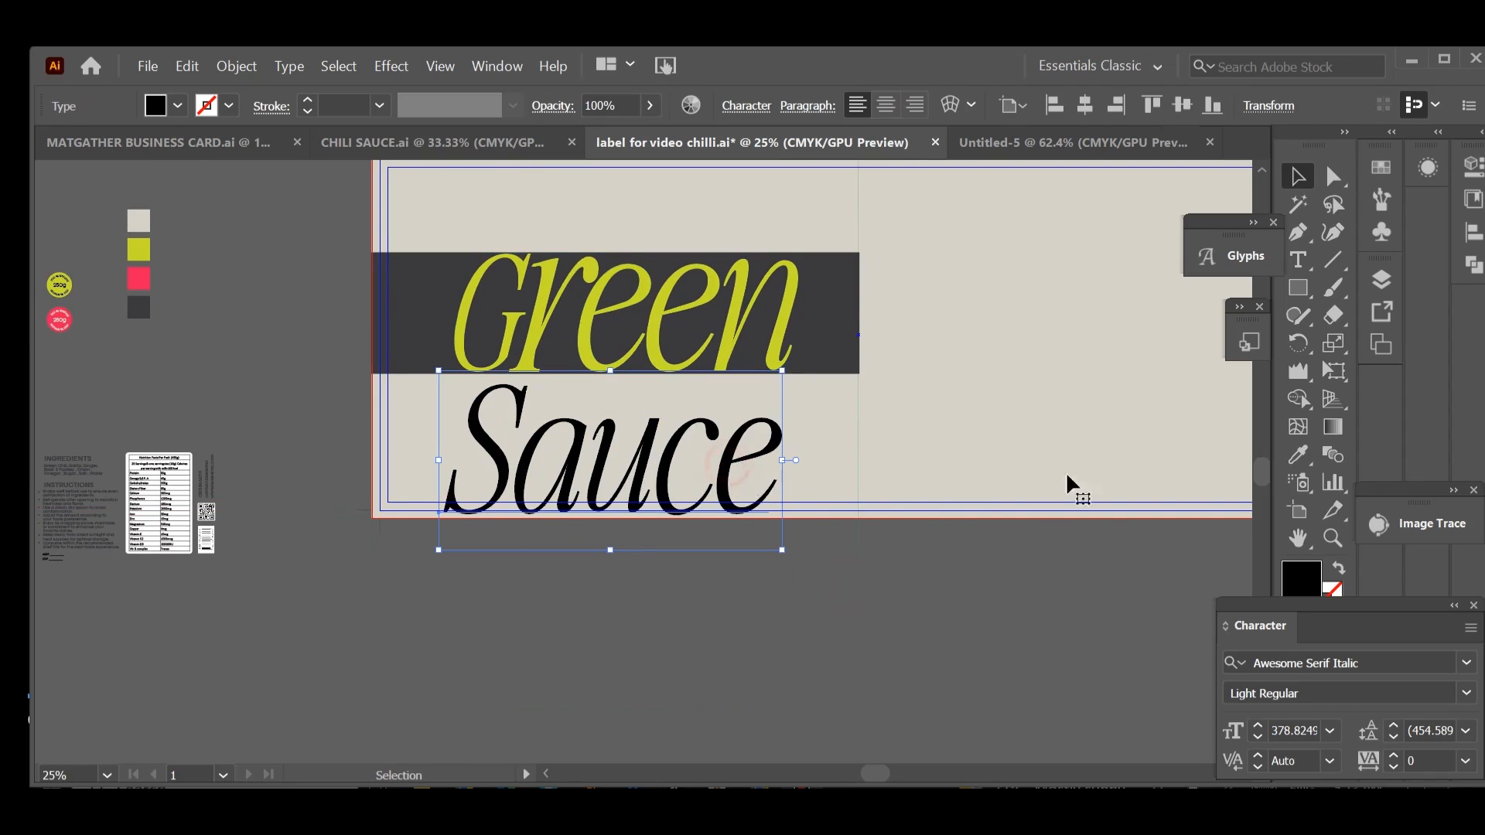
pyautogui.click(1297, 456)
pyautogui.click(841, 321)
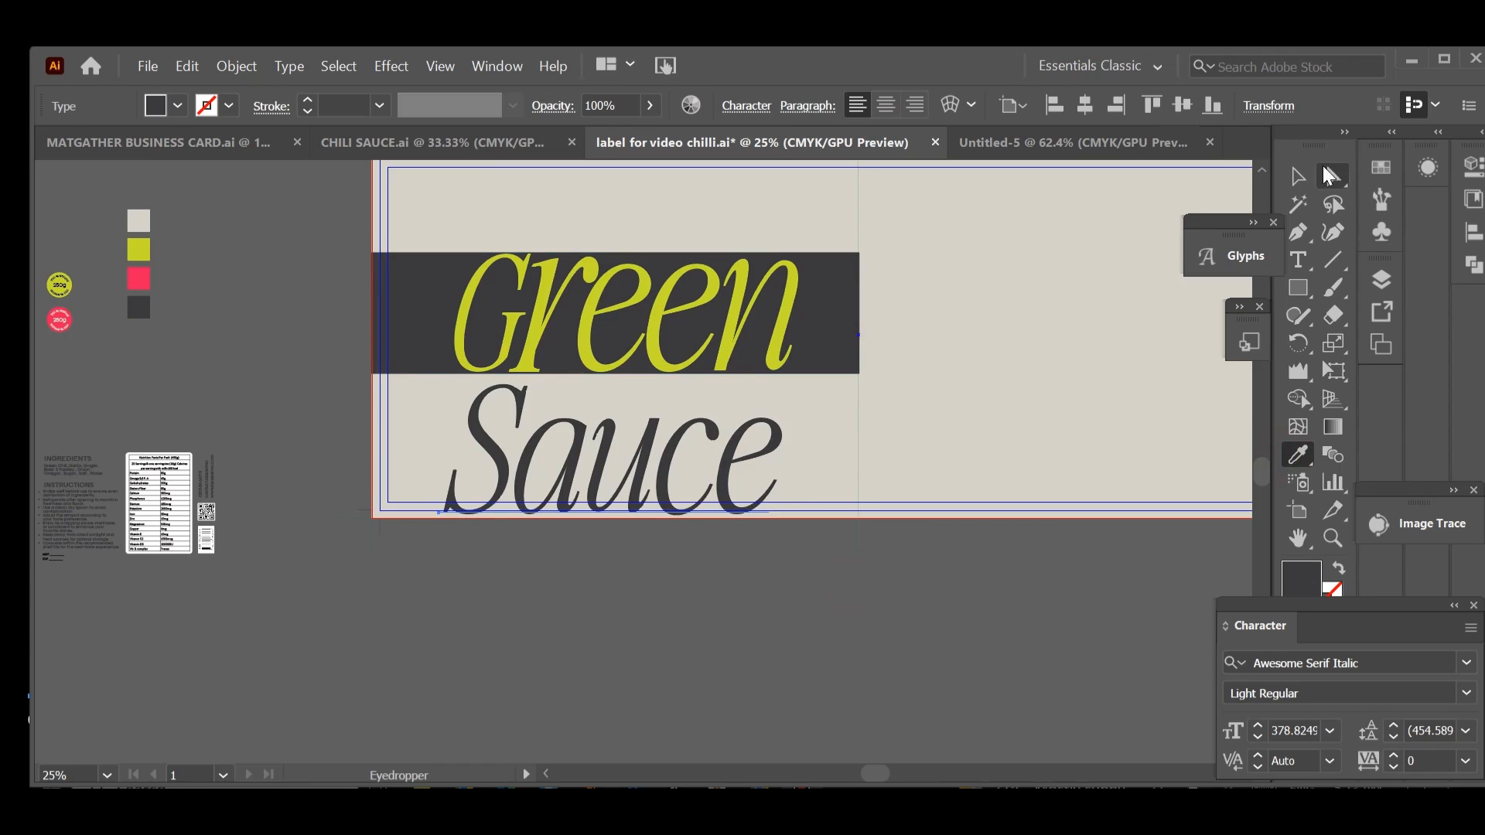
pyautogui.click(1299, 177)
pyautogui.click(1009, 614)
pyautogui.moveTo(1009, 614); pyautogui.dragTo(1065, 579)
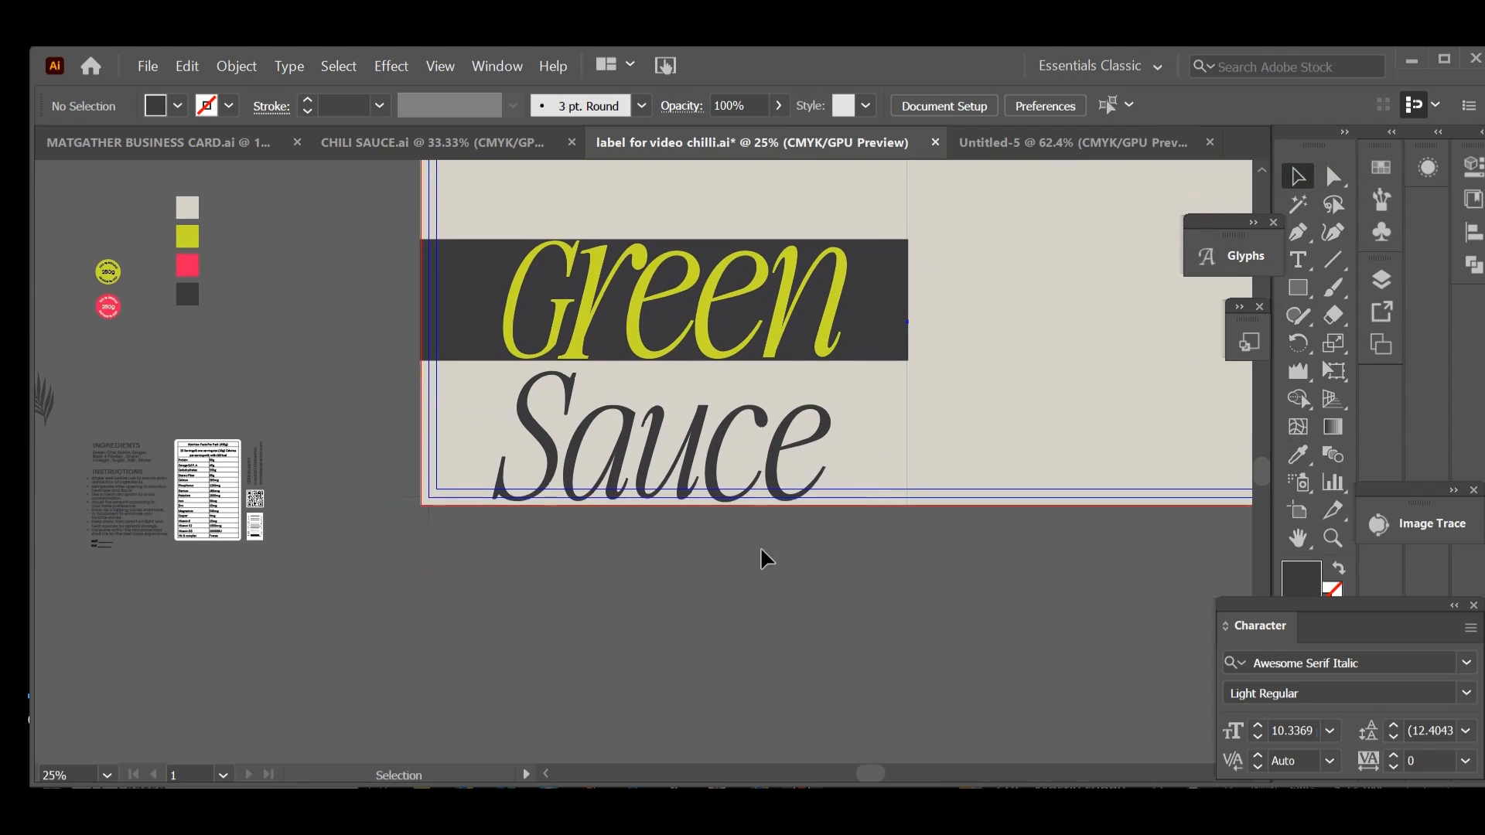
# Step: Enlarge the Sauce text further to about 414 pt, fitting it between the dark band and the artboard's lower edge
pyautogui.click(718, 501)
pyautogui.moveTo(660, 358); pyautogui.dragTo(659, 352)
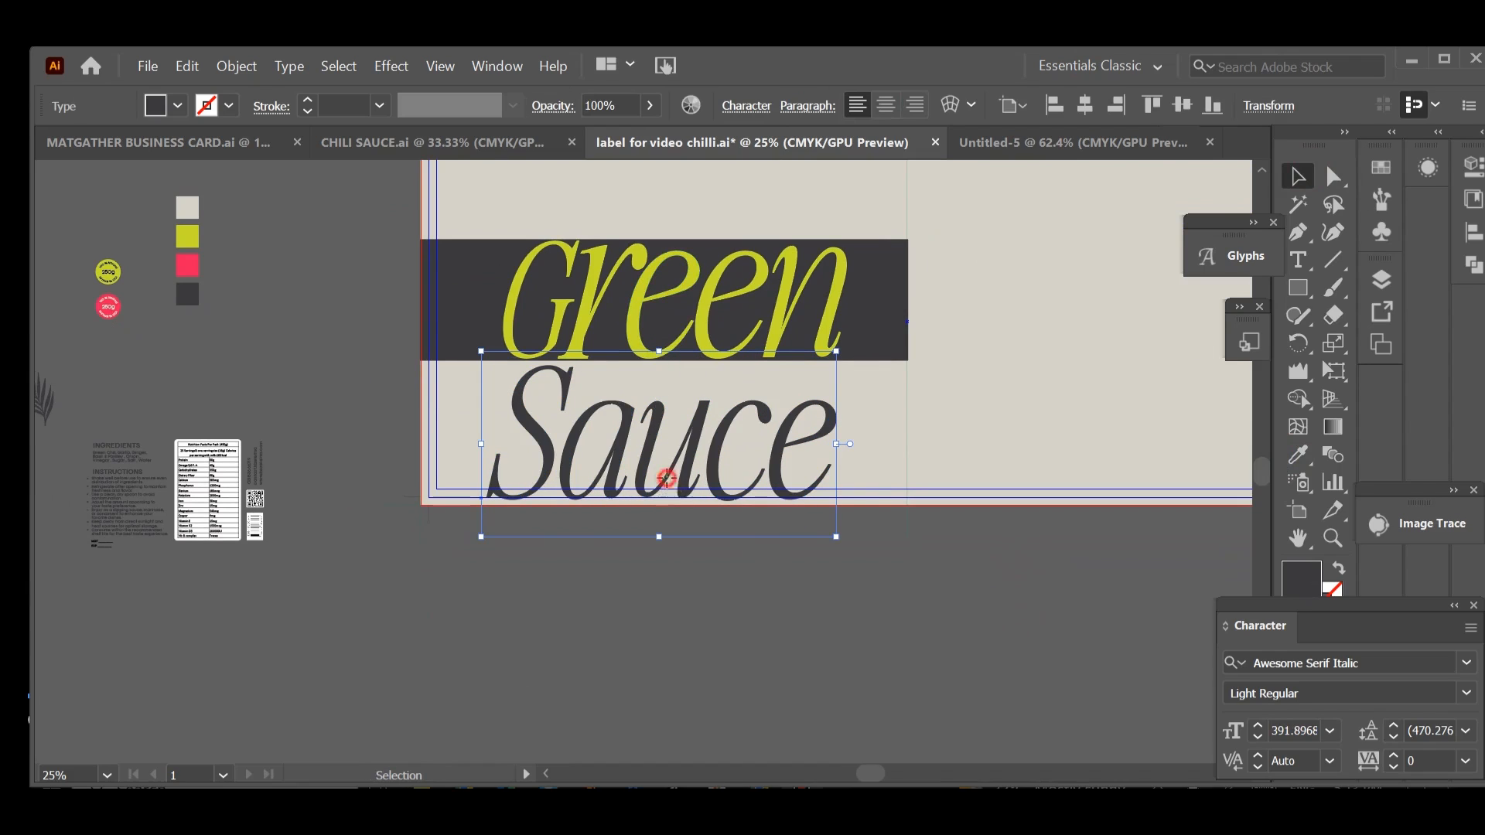
pyautogui.moveTo(687, 489); pyautogui.dragTo(687, 498)
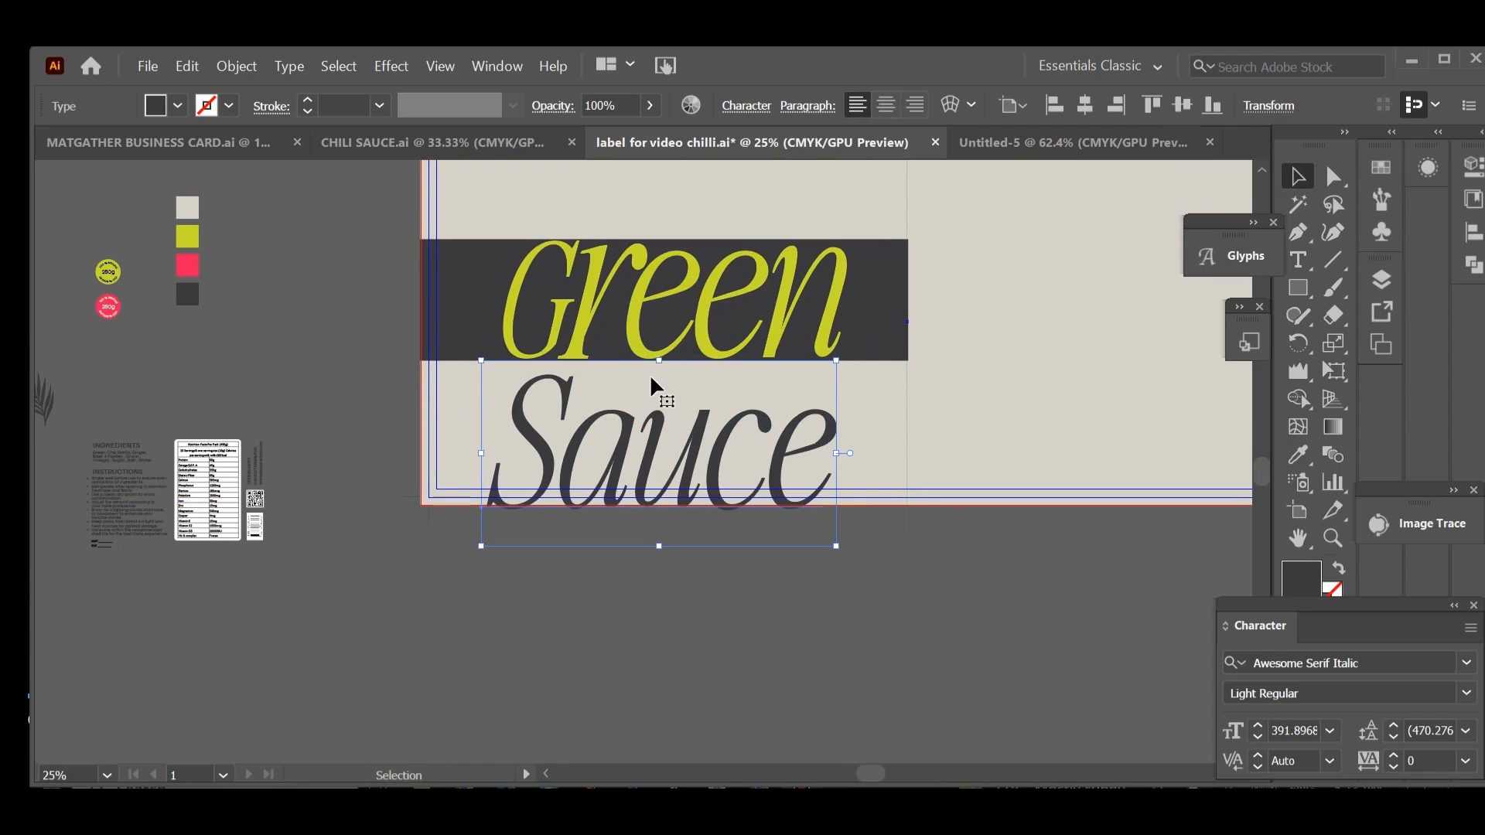
pyautogui.moveTo(662, 359); pyautogui.dragTo(664, 350)
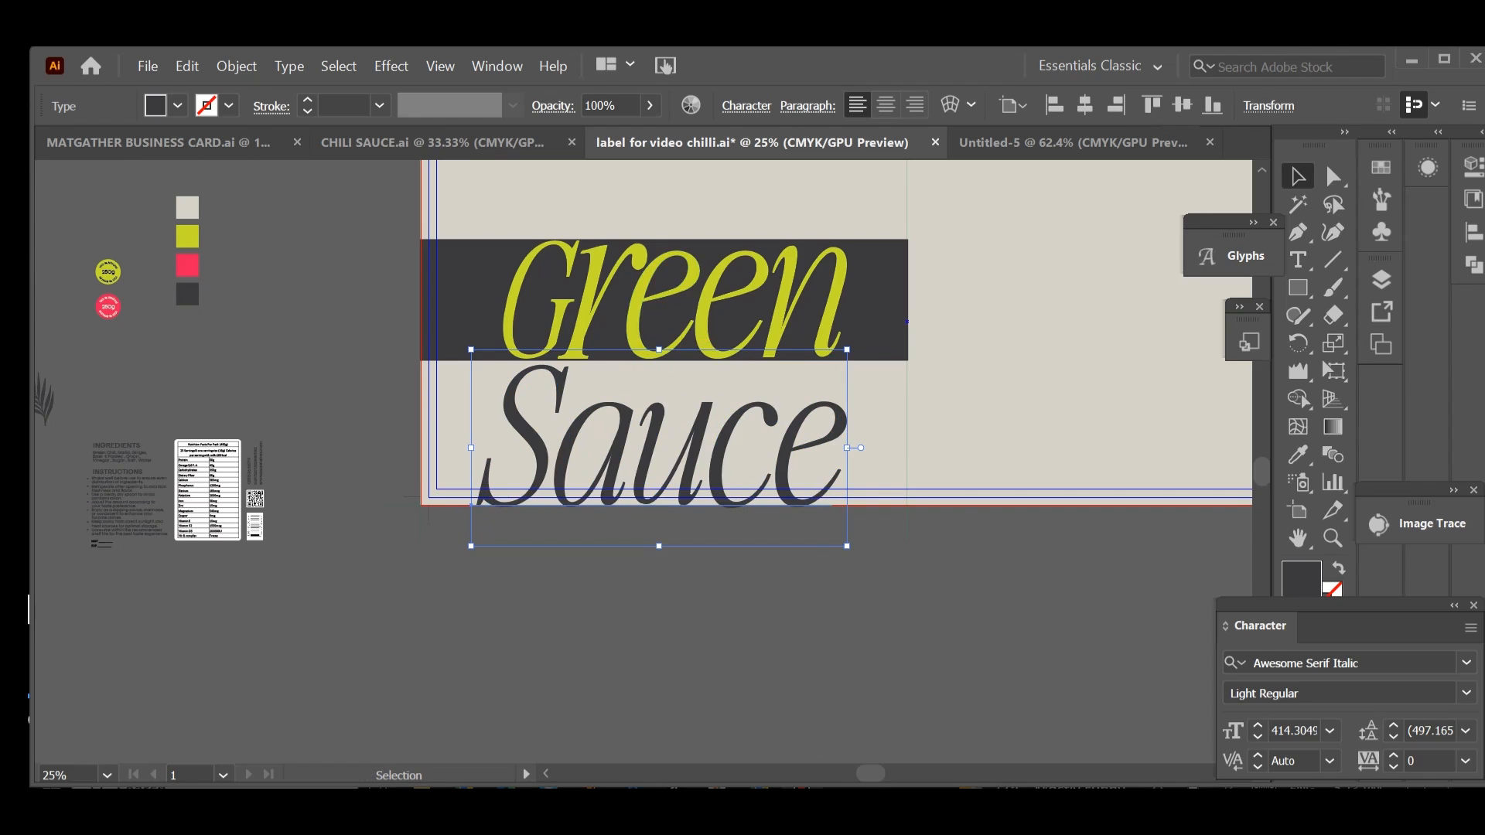
# Step: Duplicate the Sauce text below the artboard and replace the copy's wording with CHILI
pyautogui.moveTo(692, 458); pyautogui.dragTo(691, 666)
pyautogui.doubleClick(690, 666)
pyautogui.press('BackSpace')
pyautogui.write('CHILI')
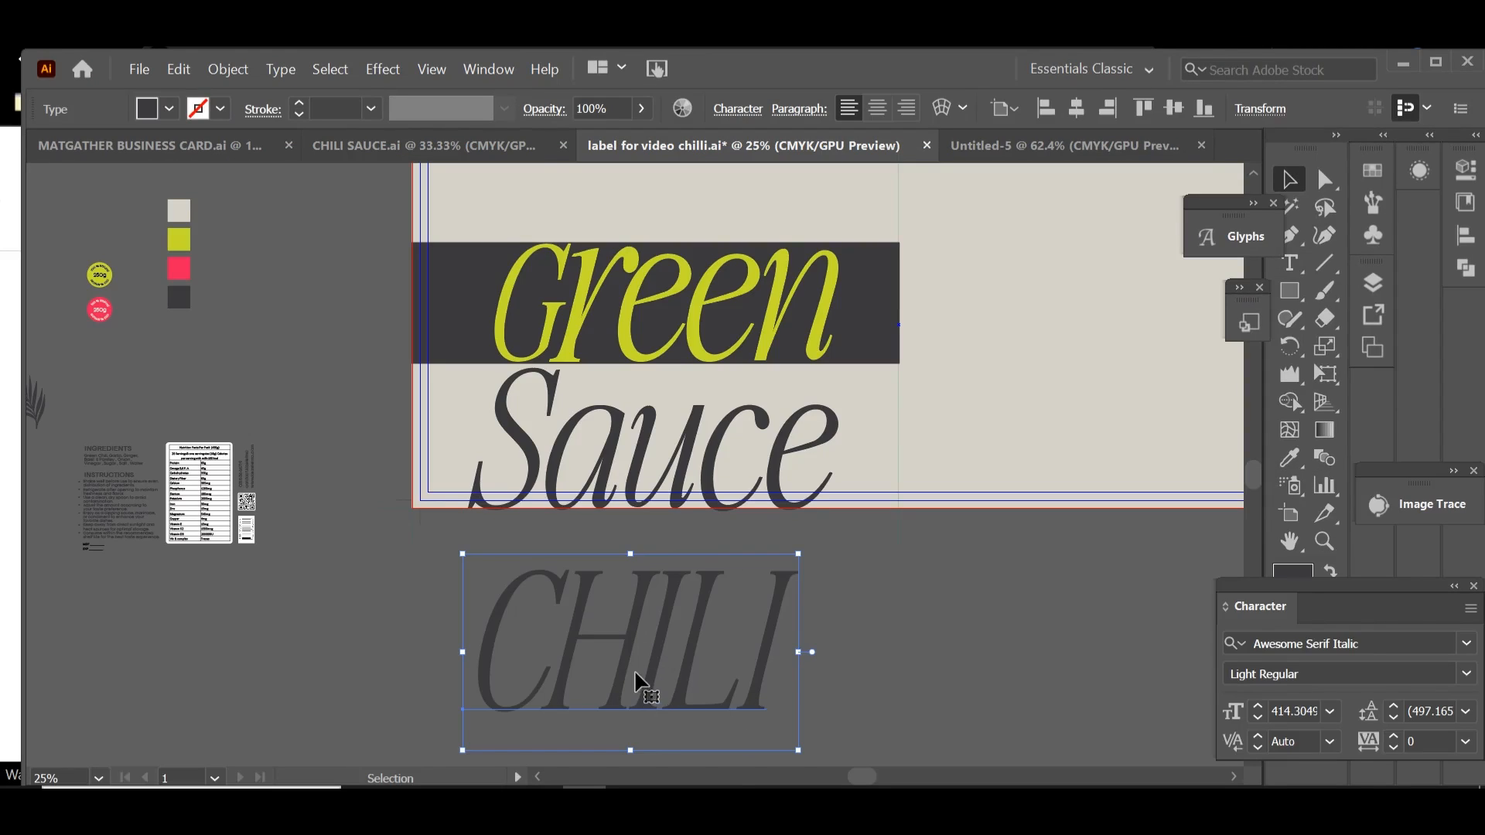
# Step: Shrink the CHILI text to about 71 pt and place it in the gap above the middle of Sauce
pyautogui.moveTo(638, 682); pyautogui.dragTo(709, 668)
pyautogui.moveTo(854, 716); pyautogui.dragTo(680, 405)
pyautogui.click(711, 688)
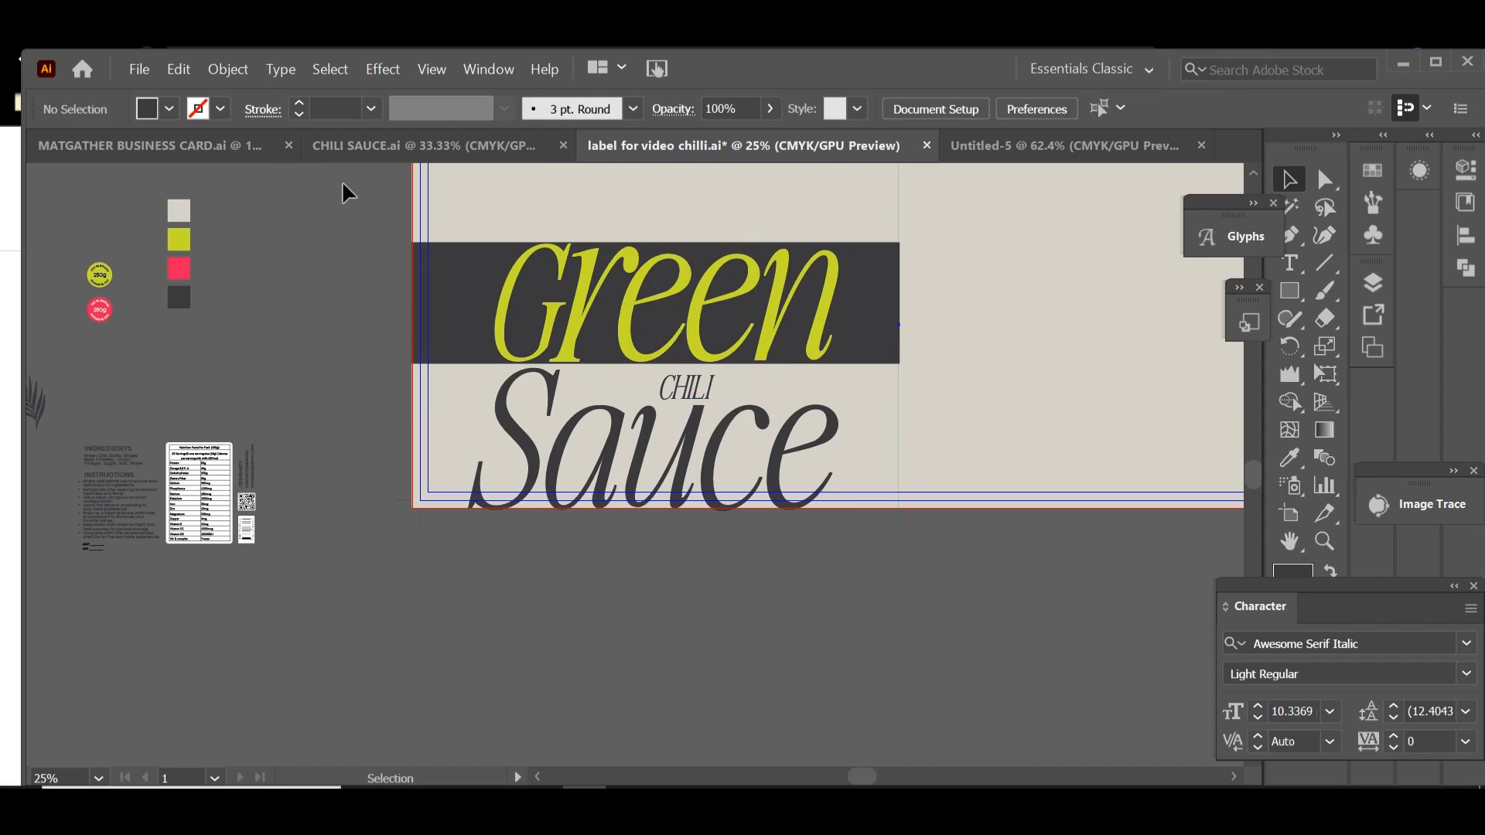
# Step: Set the CHILI text's tracking to 500 and nudge it slightly left above Sauce
pyautogui.click(474, 142)
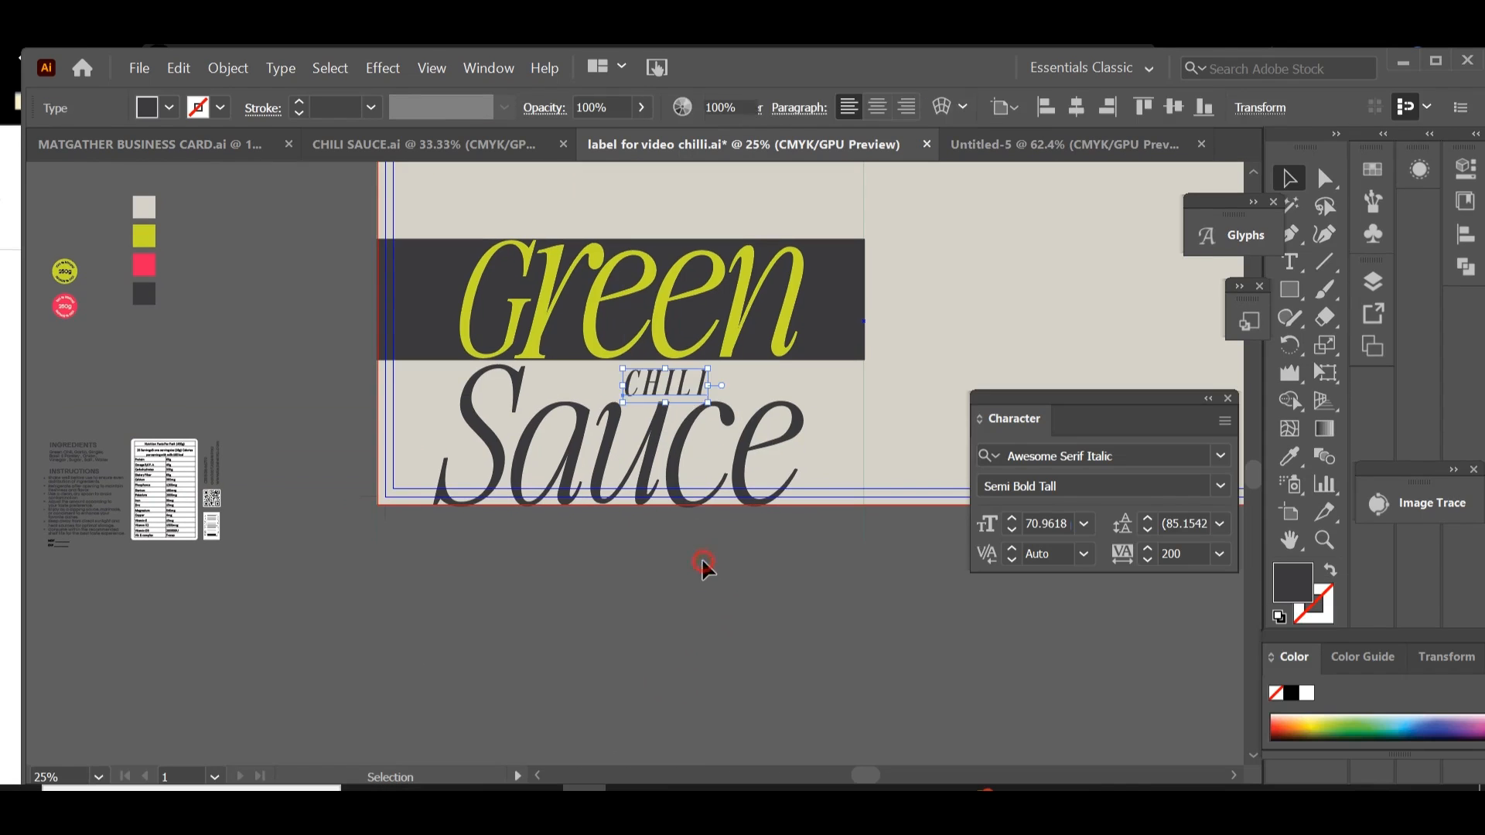
pyautogui.click(704, 567)
pyautogui.click(684, 387)
pyautogui.click(1178, 553)
pyautogui.write('500')
pyautogui.press('Return')
pyautogui.click(750, 653)
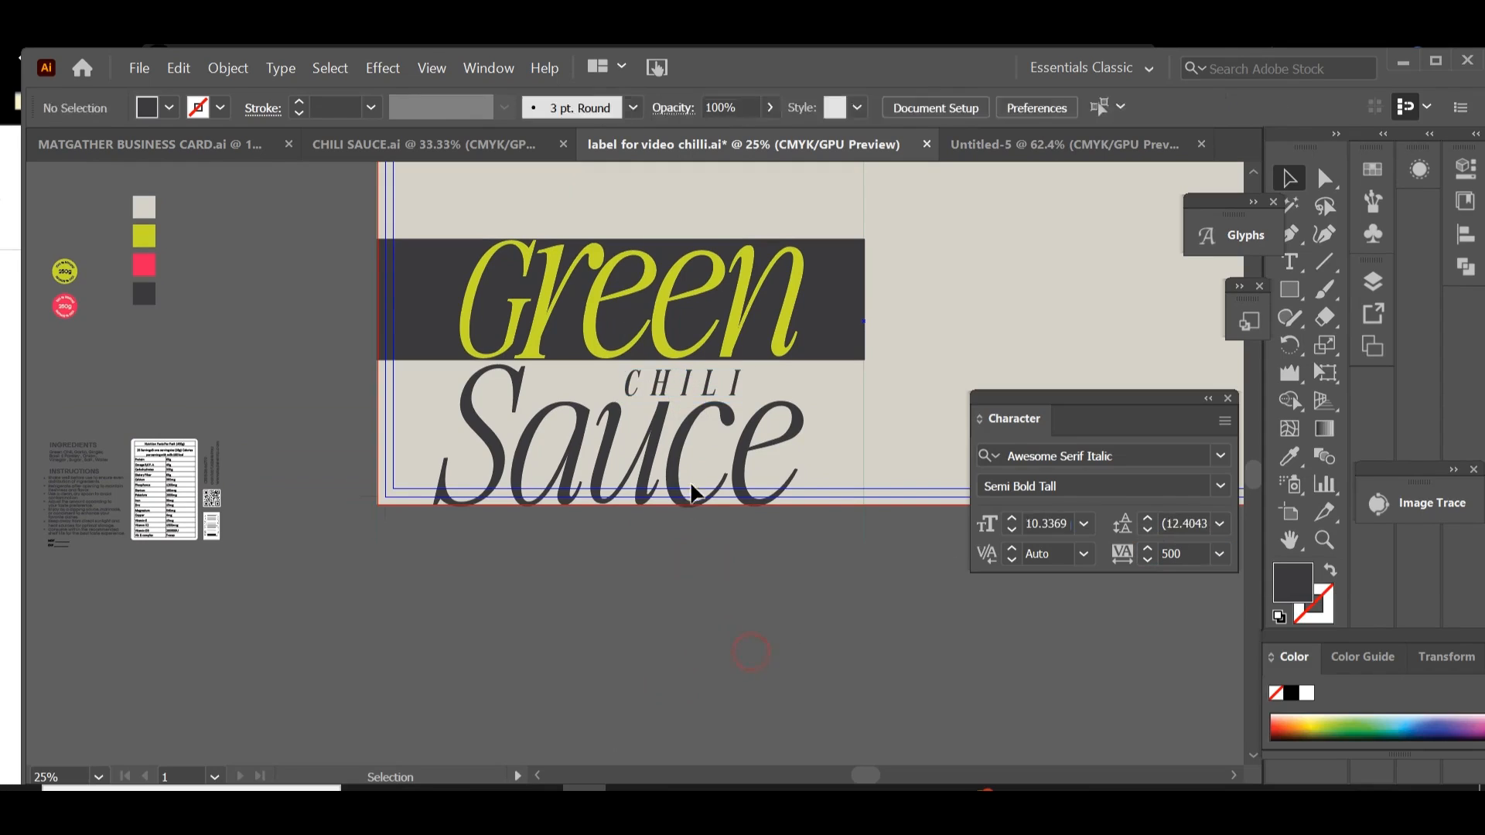
pyautogui.moveTo(709, 391); pyautogui.dragTo(690, 392)
pyautogui.click(684, 601)
pyautogui.moveTo(740, 545); pyautogui.dragTo(999, 630)
pyautogui.click(700, 426)
pyautogui.click(768, 631)
pyautogui.moveTo(424, 547); pyautogui.dragTo(687, 529)
pyautogui.moveTo(573, 613); pyautogui.dragTo(502, 671)
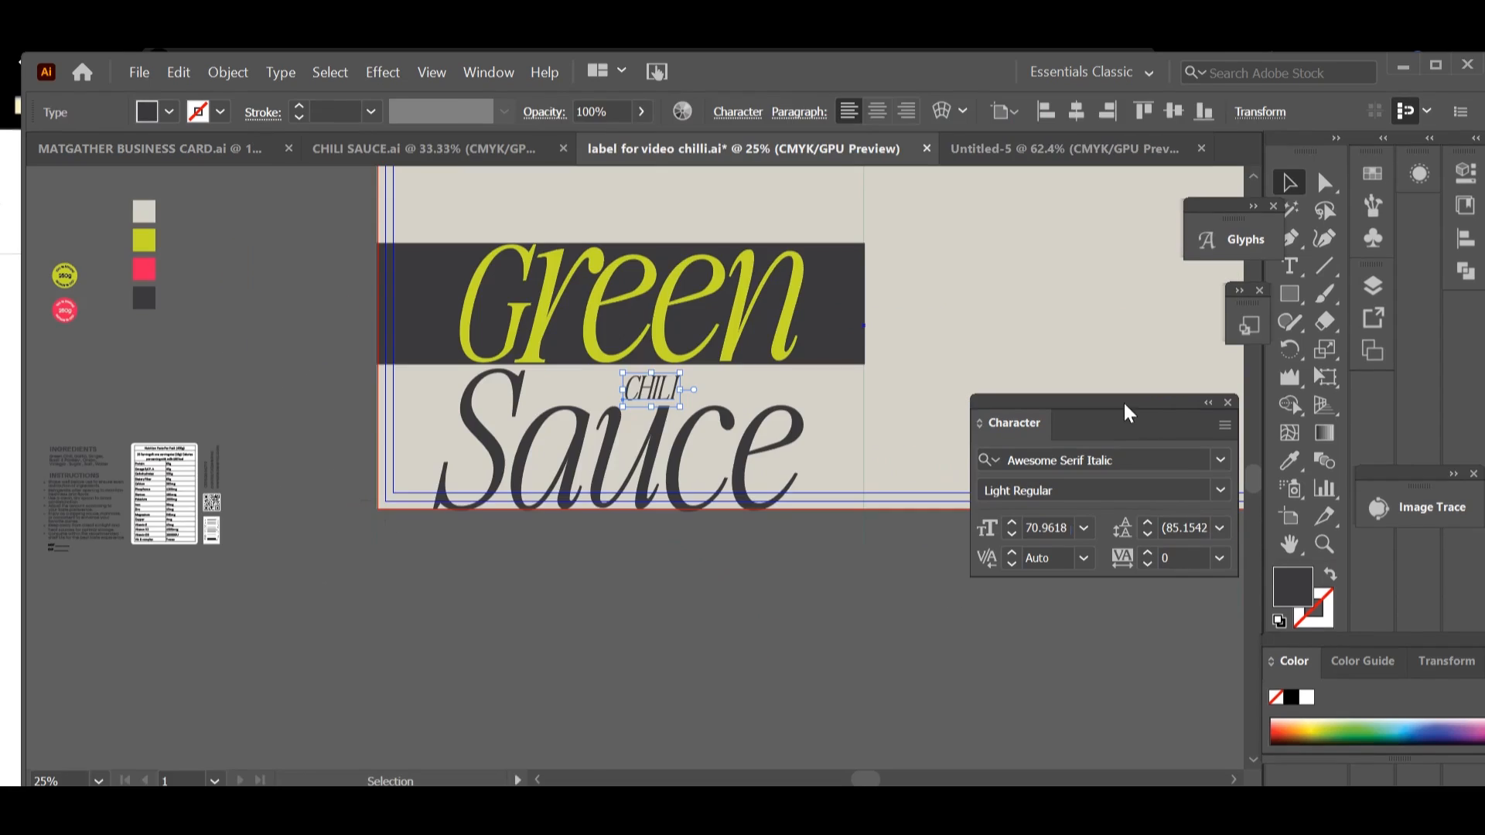
# Step: Set the CHILI text's tracking to 200
pyautogui.click(1174, 555)
pyautogui.press('Up')
pyautogui.press('Up')
pyautogui.press('Up')
pyautogui.press('Up')
pyautogui.press('Up')
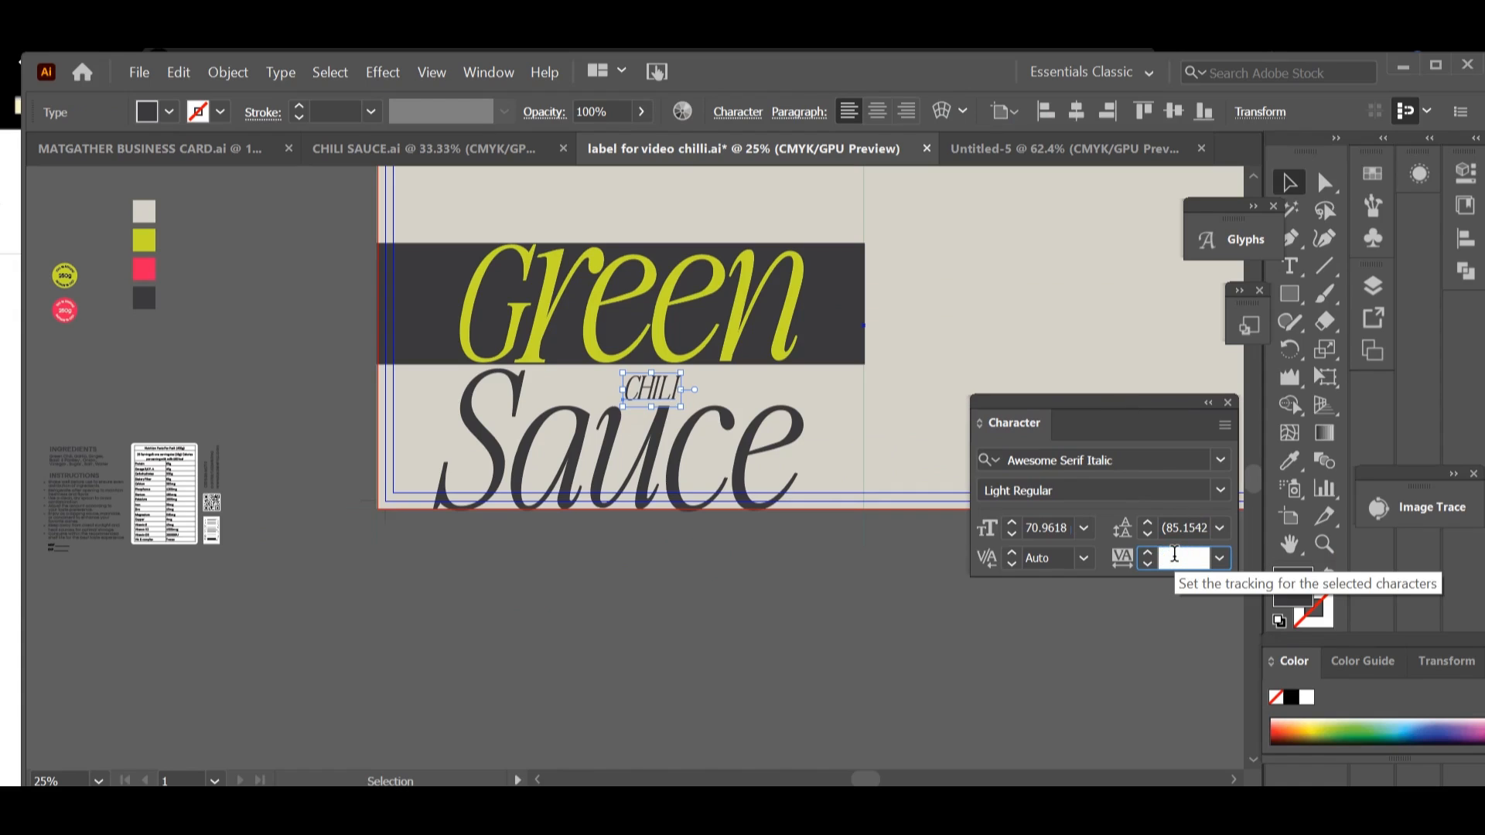
pyautogui.press('Return')
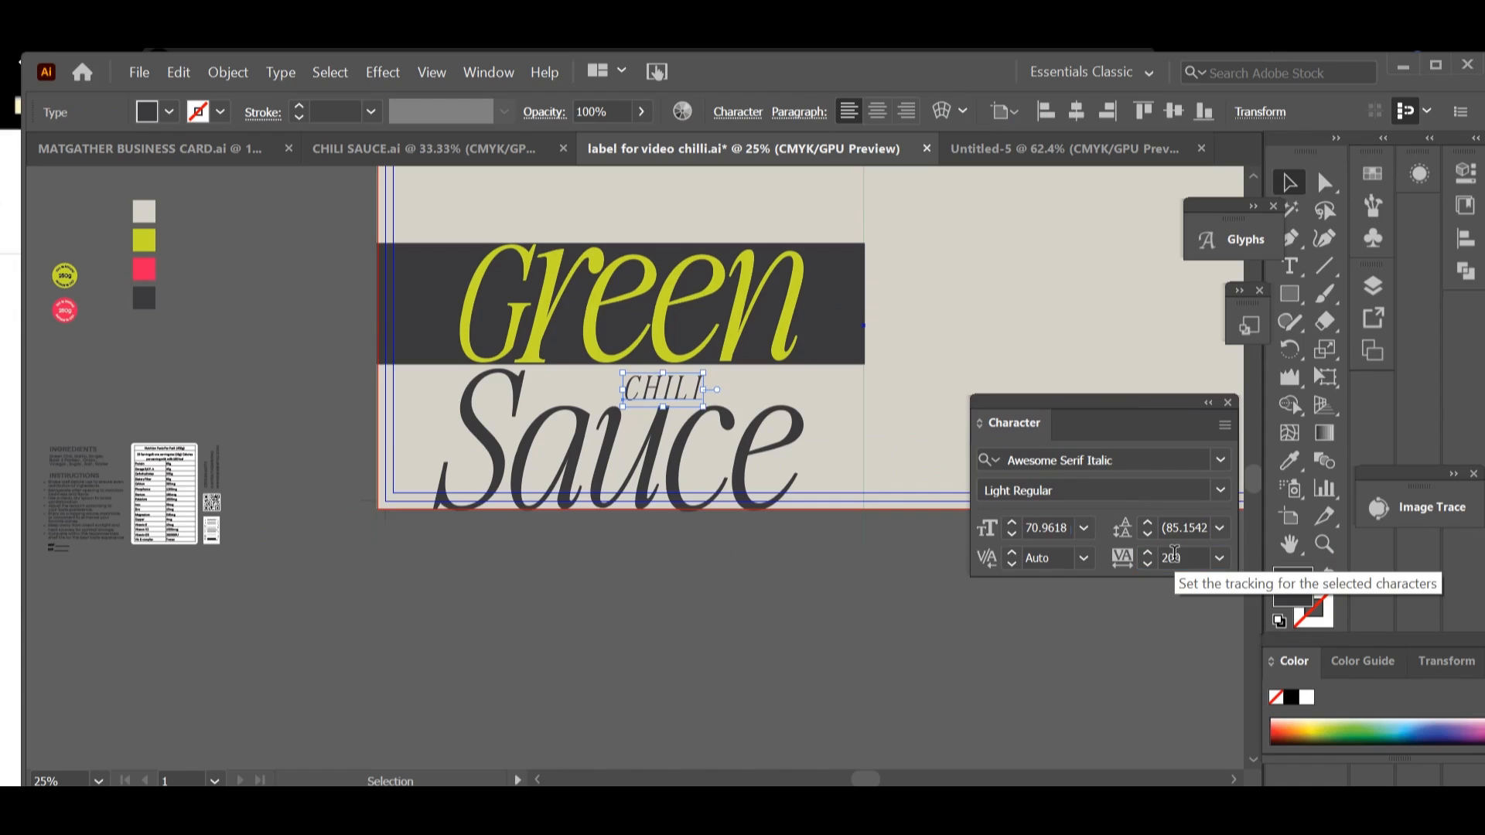
pyautogui.click(851, 592)
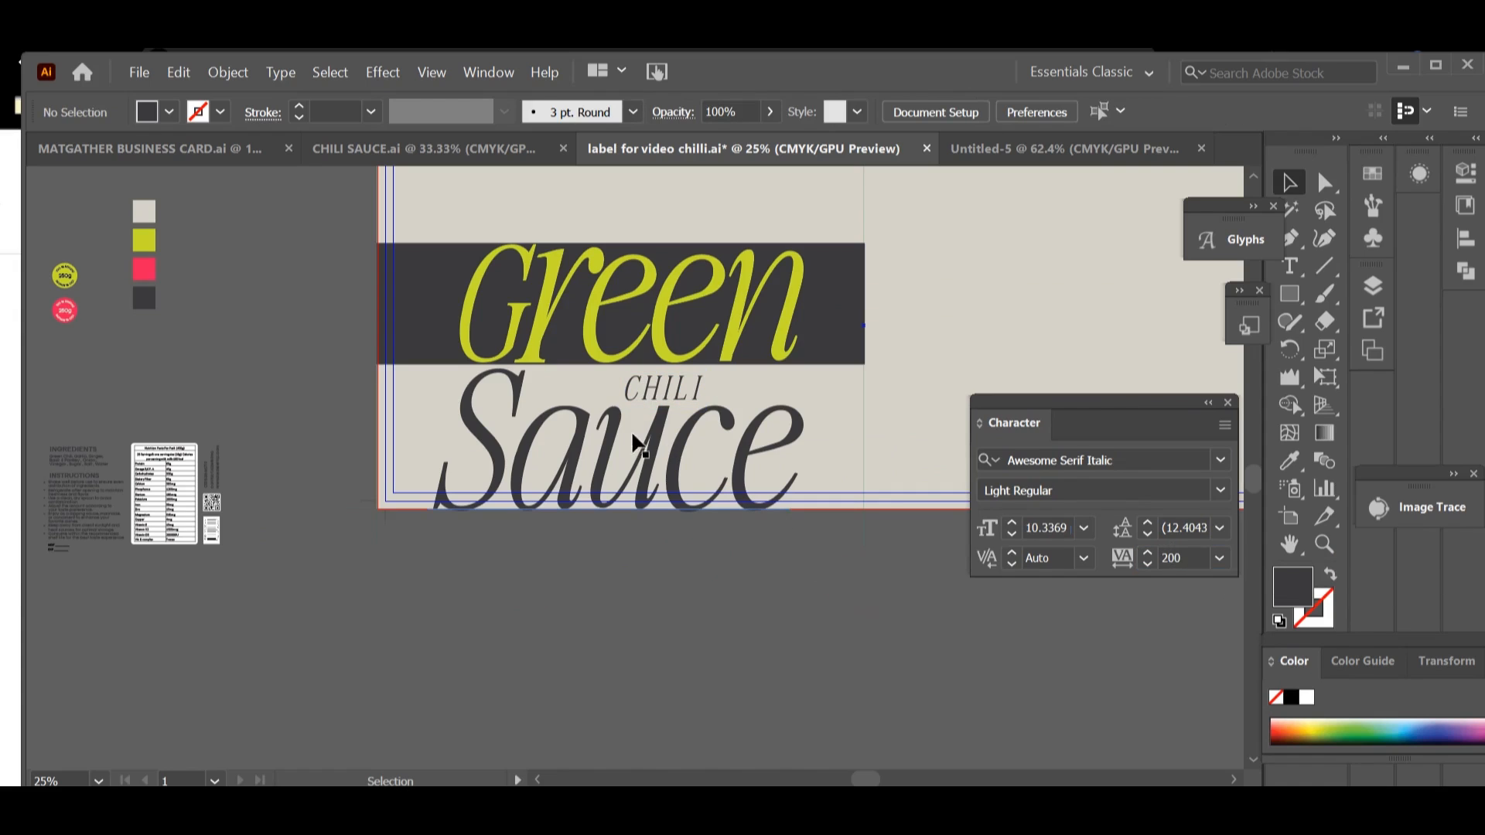
# Step: Set the CHILI text's font style to Semi Bold Tall
pyautogui.click(663, 402)
pyautogui.click(1220, 495)
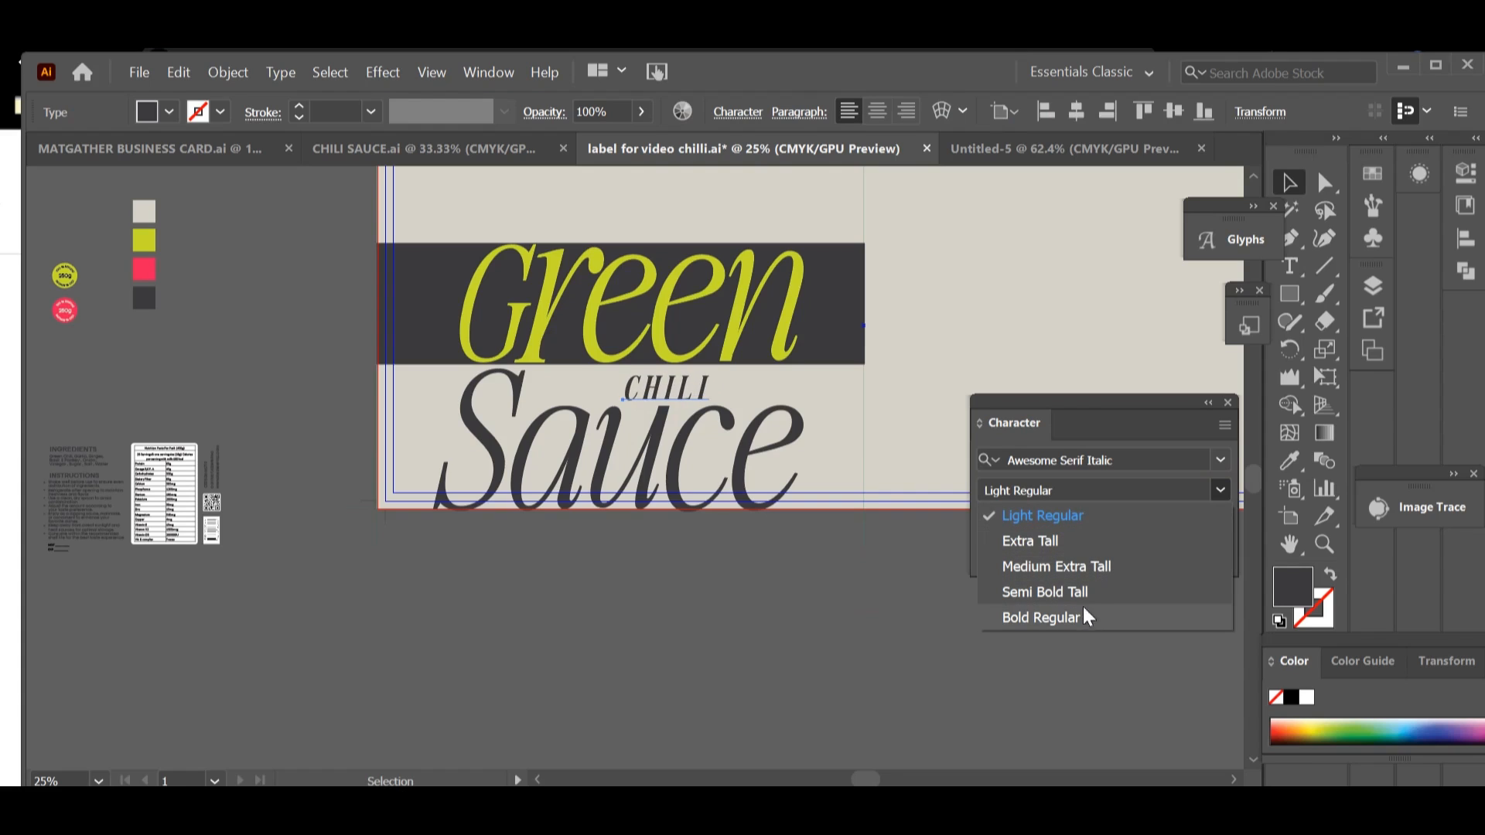
pyautogui.click(1082, 591)
# Step: Bring the cream line-art tomato slice into the label document and place it over the left end of the dark band
pyautogui.click(424, 148)
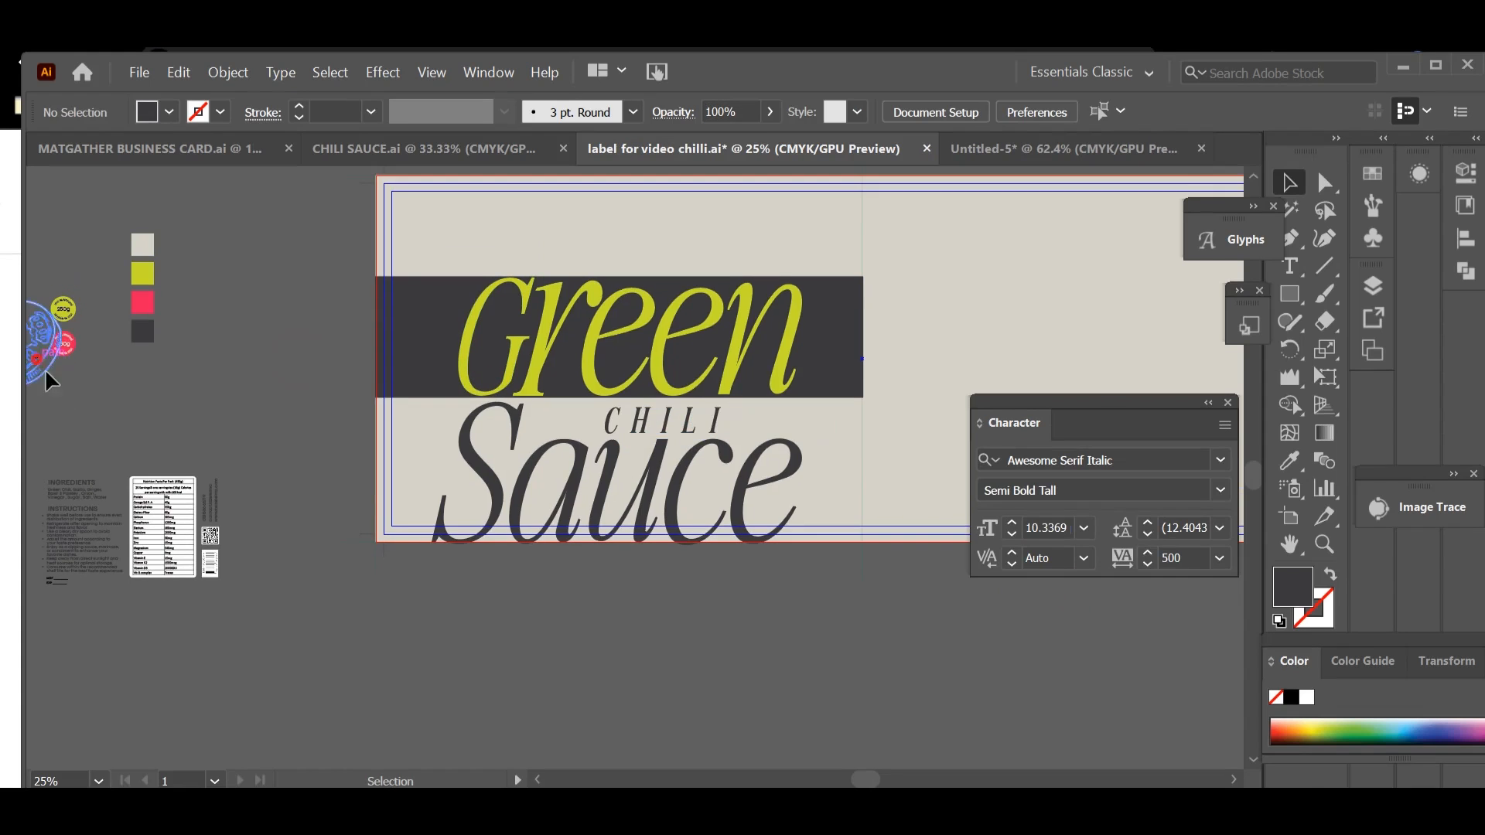
pyautogui.moveTo(50, 375); pyautogui.dragTo(444, 418)
pyautogui.click(255, 481)
pyautogui.click(317, 487)
pyautogui.click(343, 578)
pyautogui.click(423, 379)
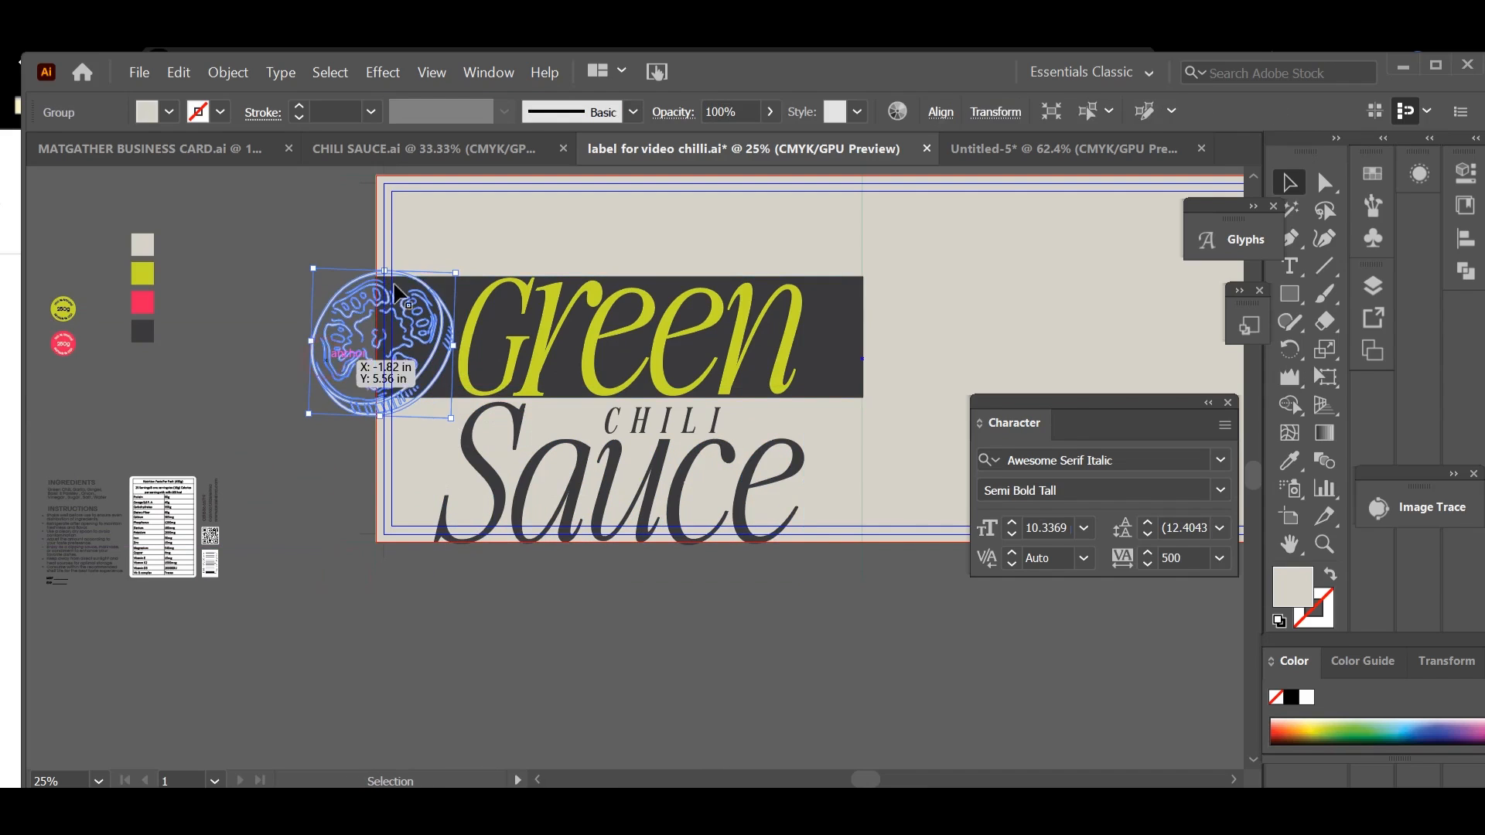
# Step: Enlarge the tomato slice beyond the band's height and shift it left so it partly overhangs the artboard edge
pyautogui.moveTo(383, 269); pyautogui.dragTo(387, 226)
pyautogui.moveTo(410, 365); pyautogui.dragTo(394, 382)
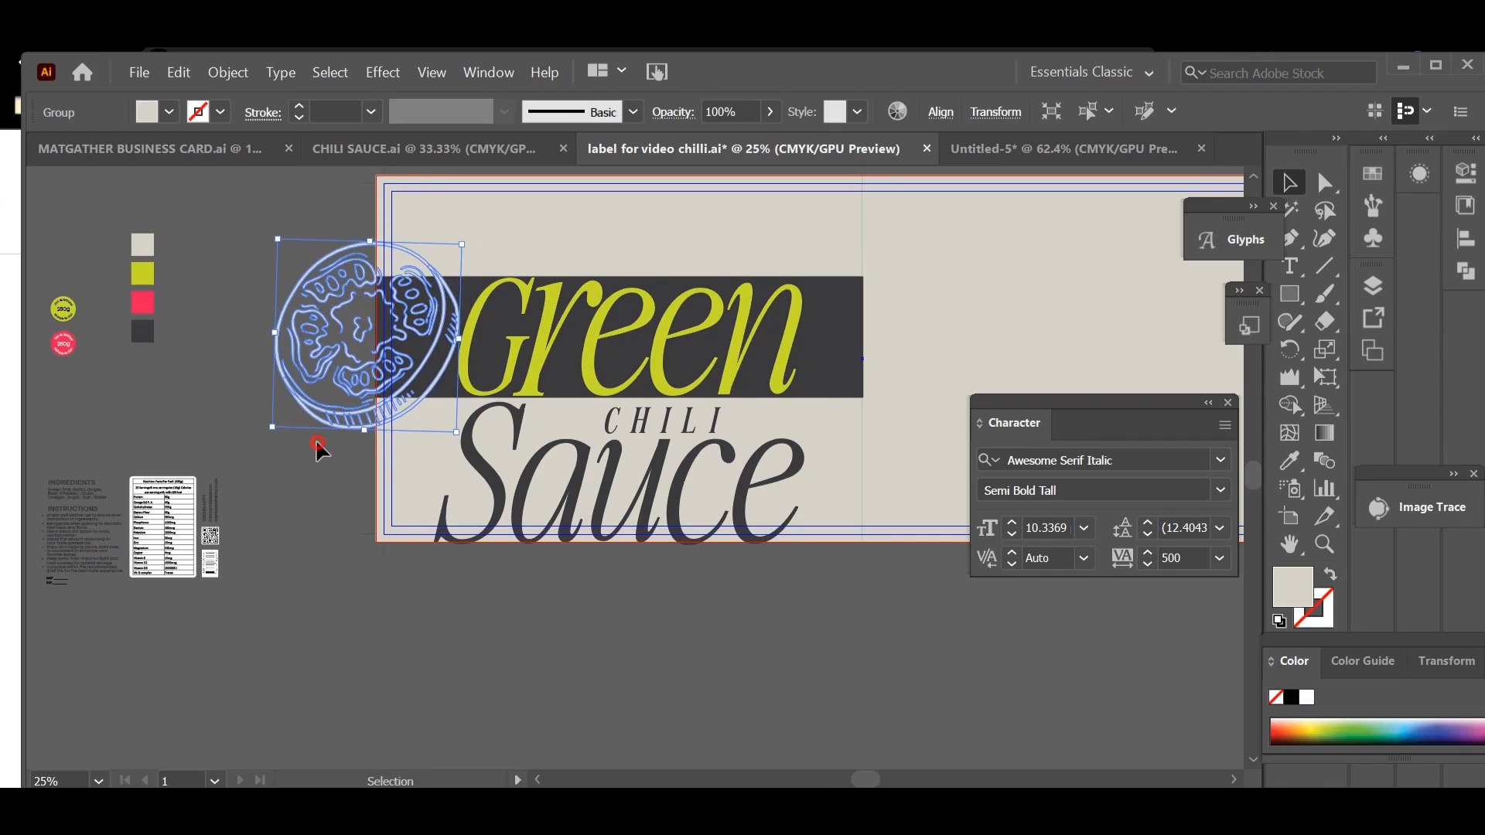
pyautogui.click(317, 451)
# Step: Duplicate the tomato slice to the right of Green and extend the dark band rightward behind it
pyautogui.press('space')
pyautogui.moveTo(303, 543); pyautogui.dragTo(134, 562)
pyautogui.moveTo(225, 345); pyautogui.dragTo(778, 398)
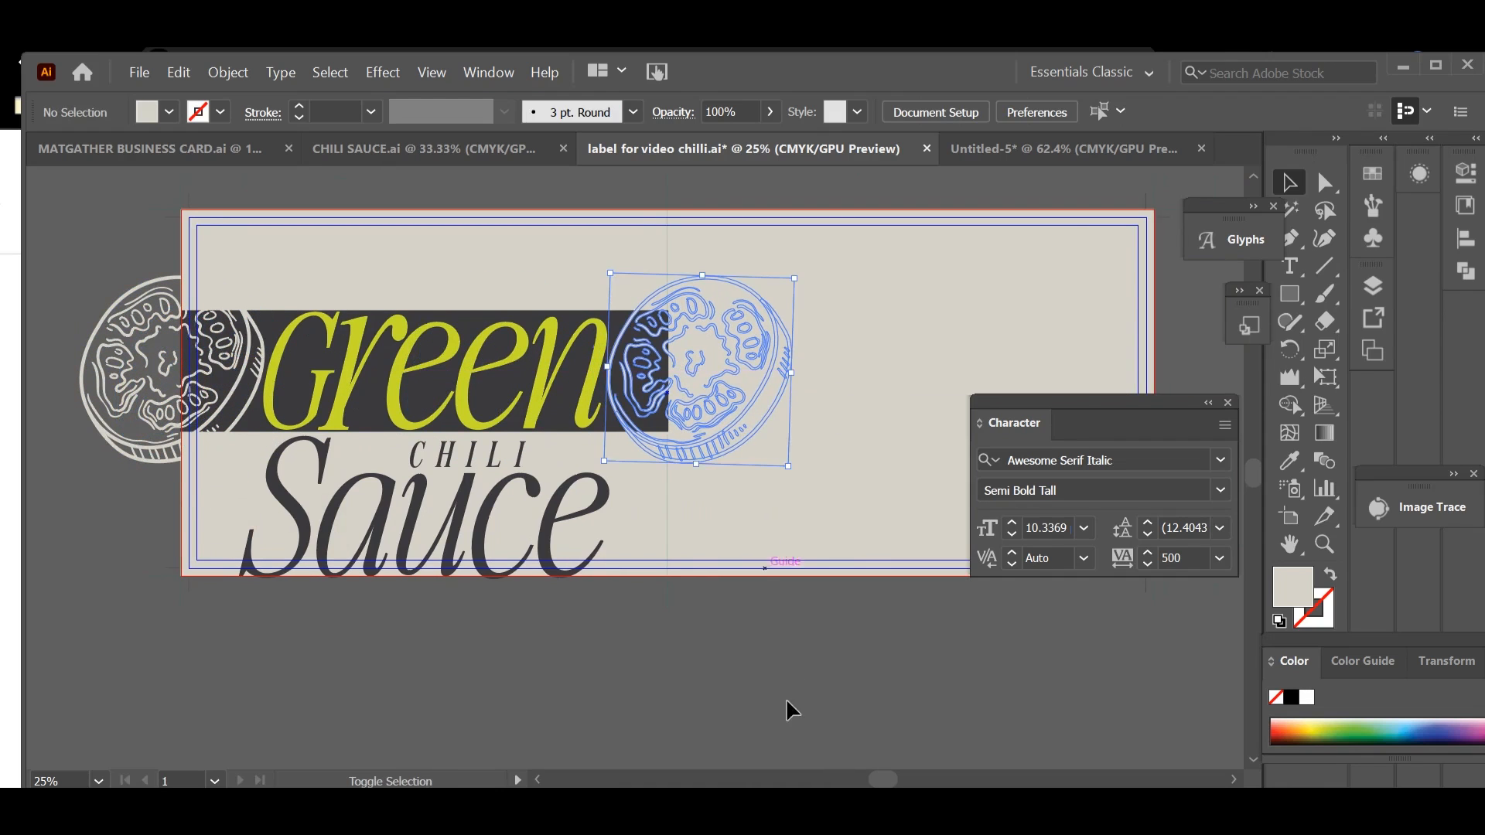
pyautogui.click(787, 700)
pyautogui.moveTo(669, 371); pyautogui.dragTo(727, 372)
pyautogui.click(688, 623)
# Step: Bring the ËAVEE logo from CHILI SAUCE.ai into the label document and place it above the Green band
pyautogui.moveTo(639, 630); pyautogui.dragTo(823, 638)
pyautogui.click(520, 154)
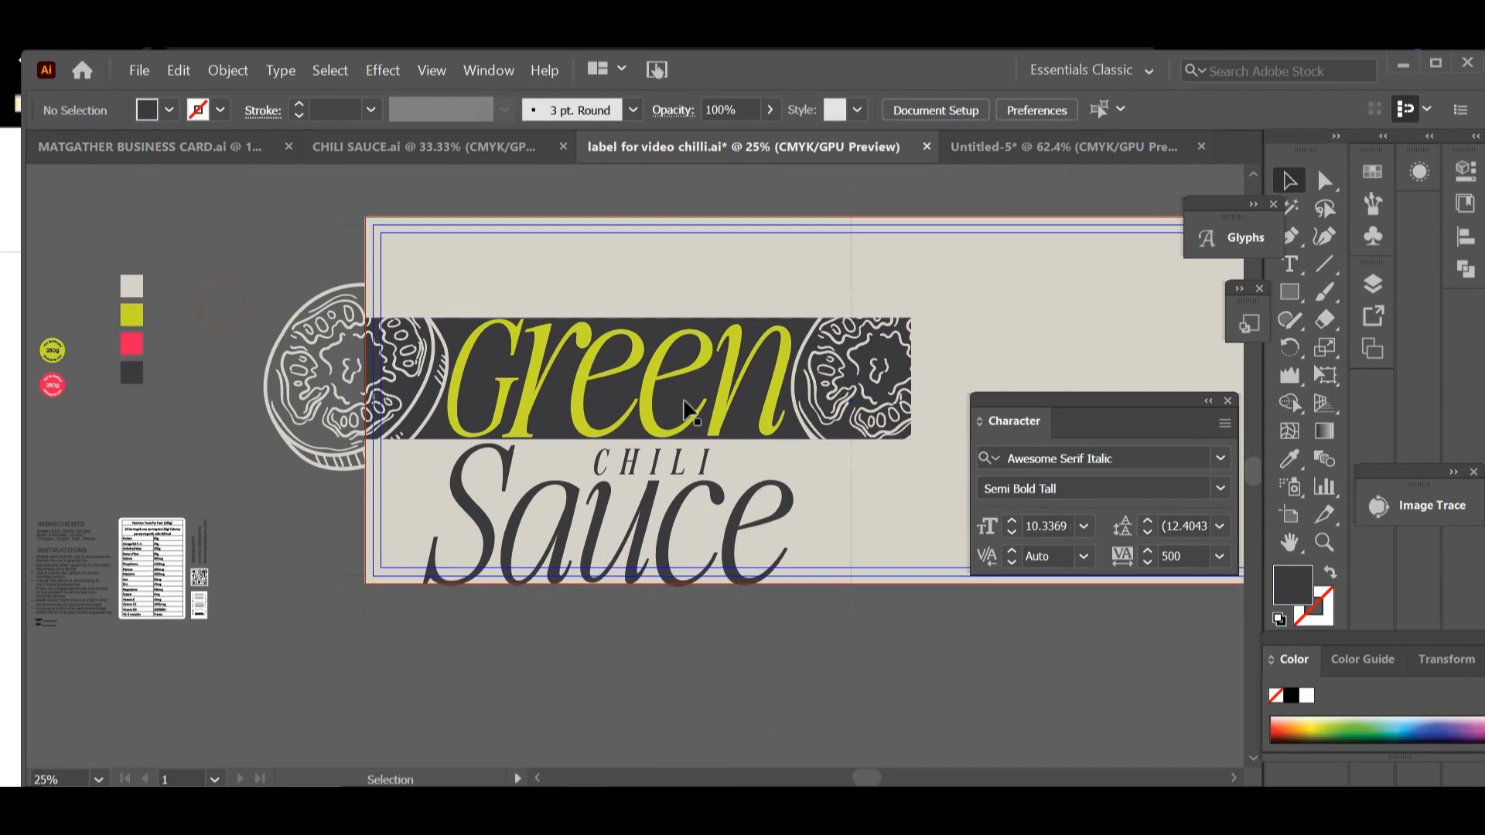
pyautogui.press('space')
pyautogui.moveTo(695, 663); pyautogui.dragTo(836, 645)
pyautogui.moveTo(255, 546); pyautogui.dragTo(992, 252)
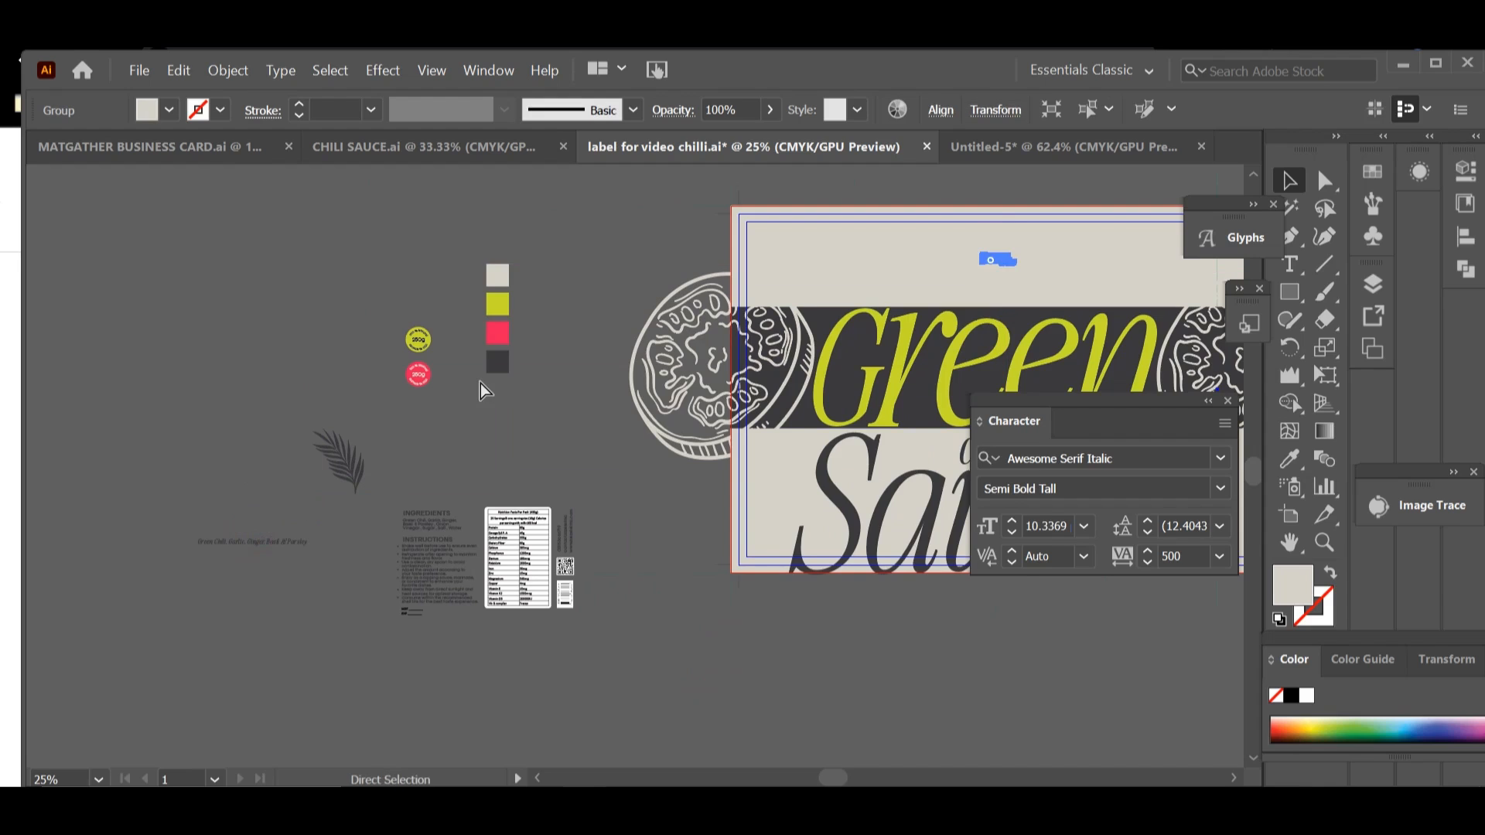
# Step: Enlarge the ËAVEE logo and move it just above the artboard's upper edge
pyautogui.press('space')
pyautogui.moveTo(493, 392); pyautogui.dragTo(134, 444)
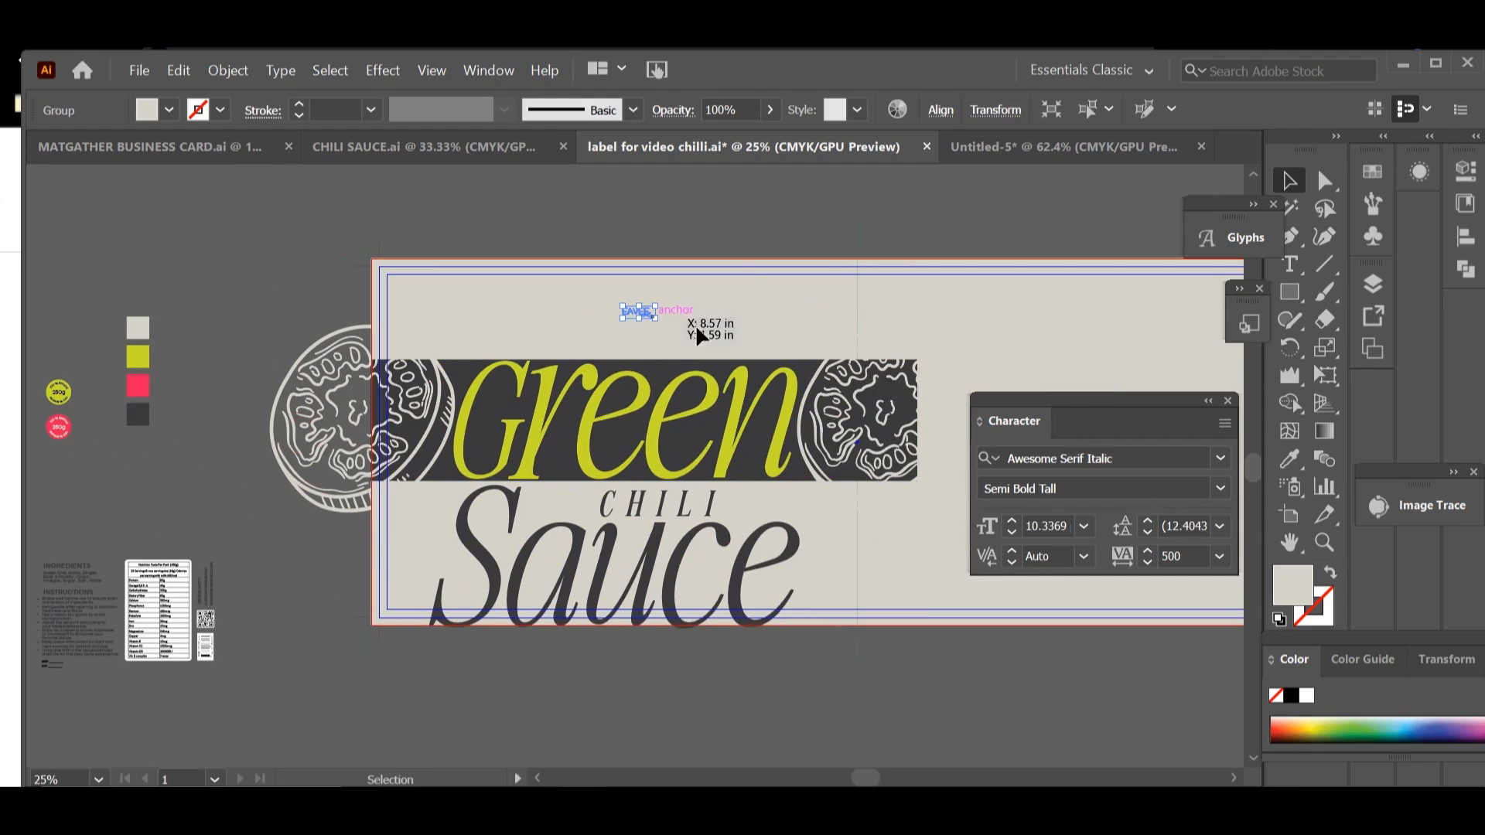
pyautogui.moveTo(654, 318); pyautogui.dragTo(586, 218)
pyautogui.press('Delete')
# Step: Draw a rectangle about 2.1 in tall hanging from the label's upper edge above Green and fill it with the band's charcoal
pyautogui.click(1287, 290)
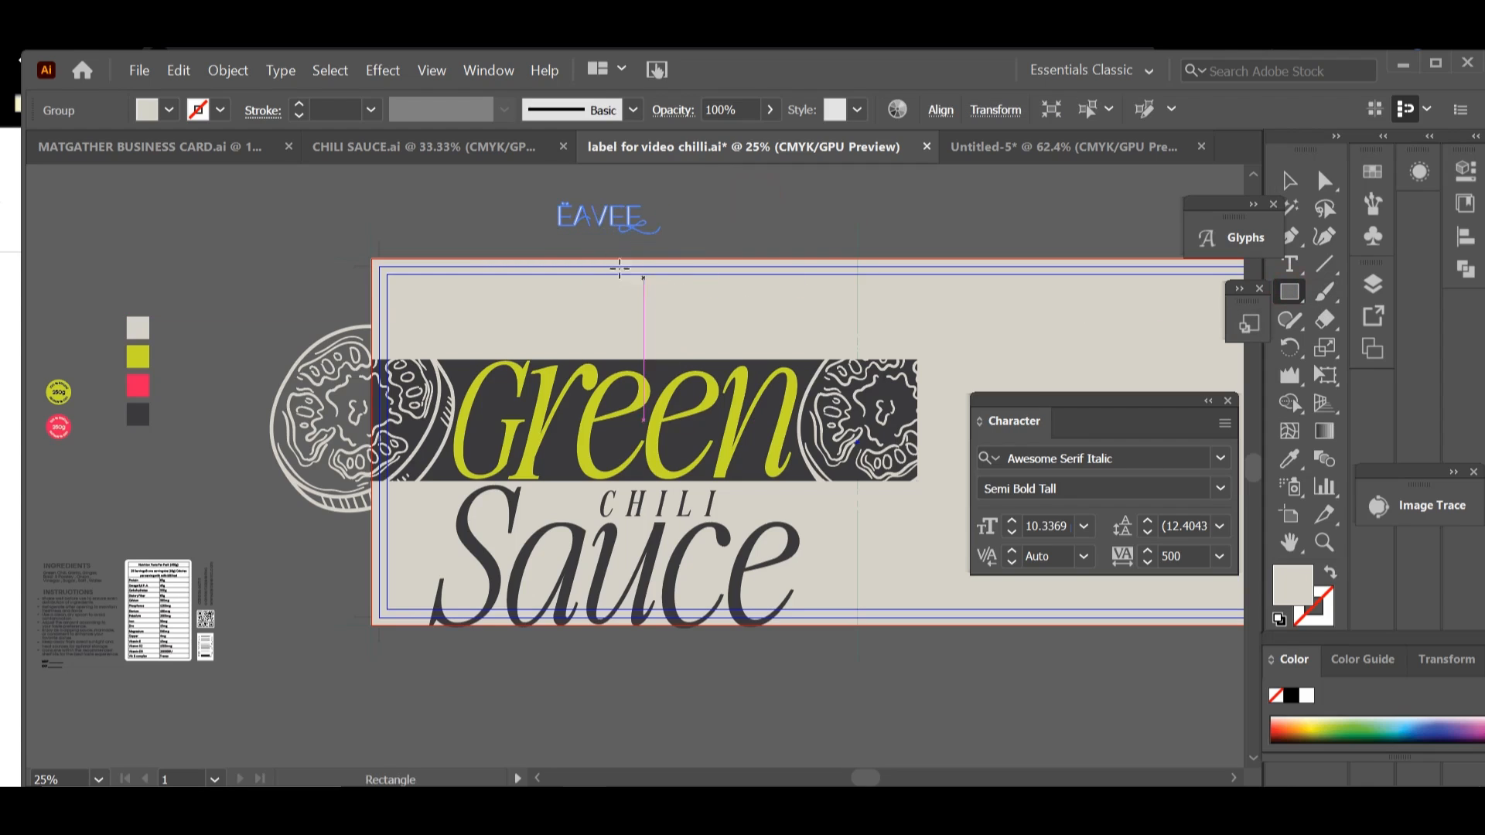
pyautogui.moveTo(599, 260); pyautogui.dragTo(696, 324)
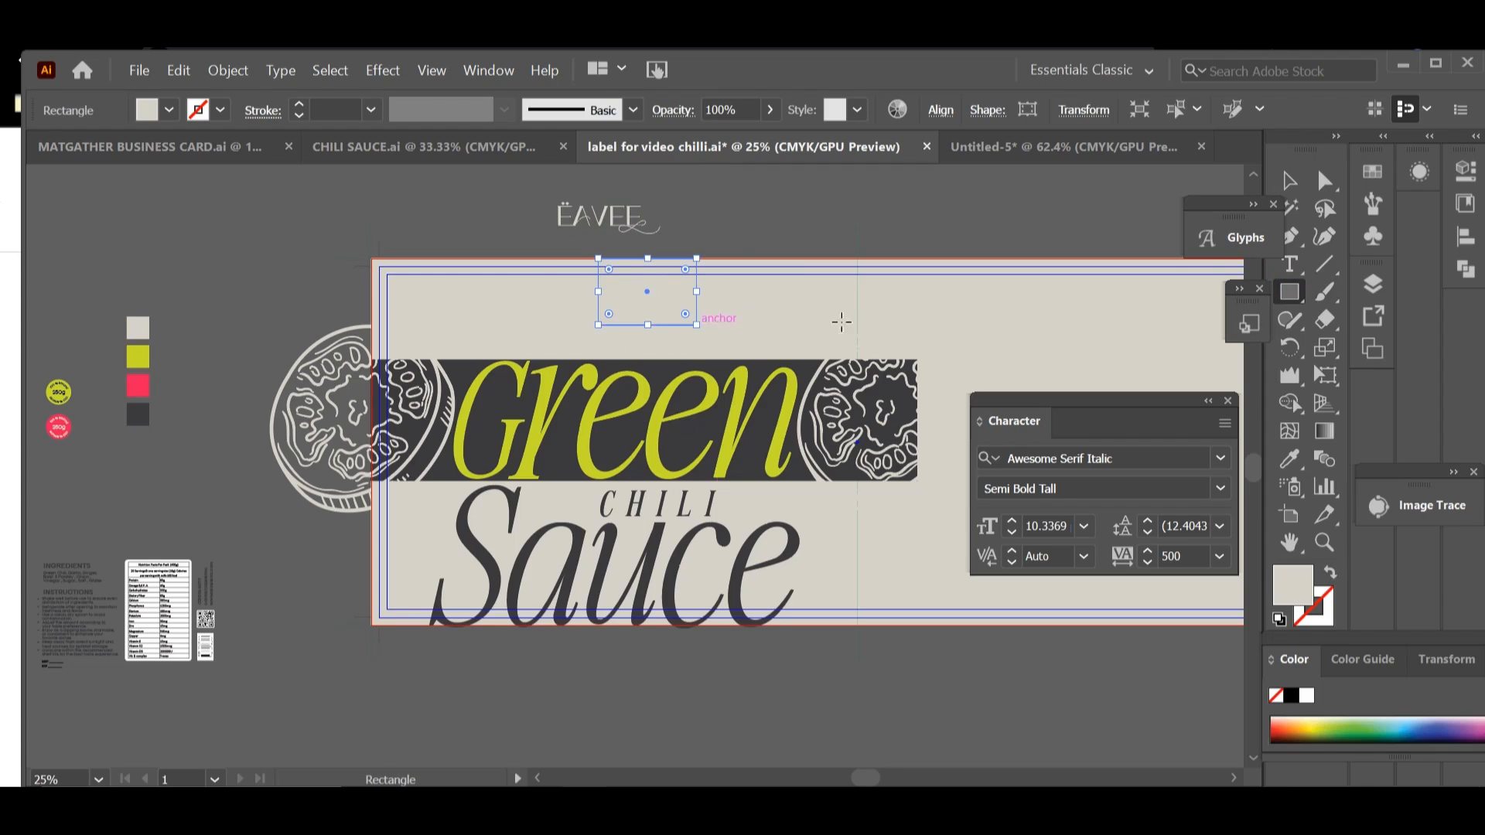
pyautogui.click(1299, 456)
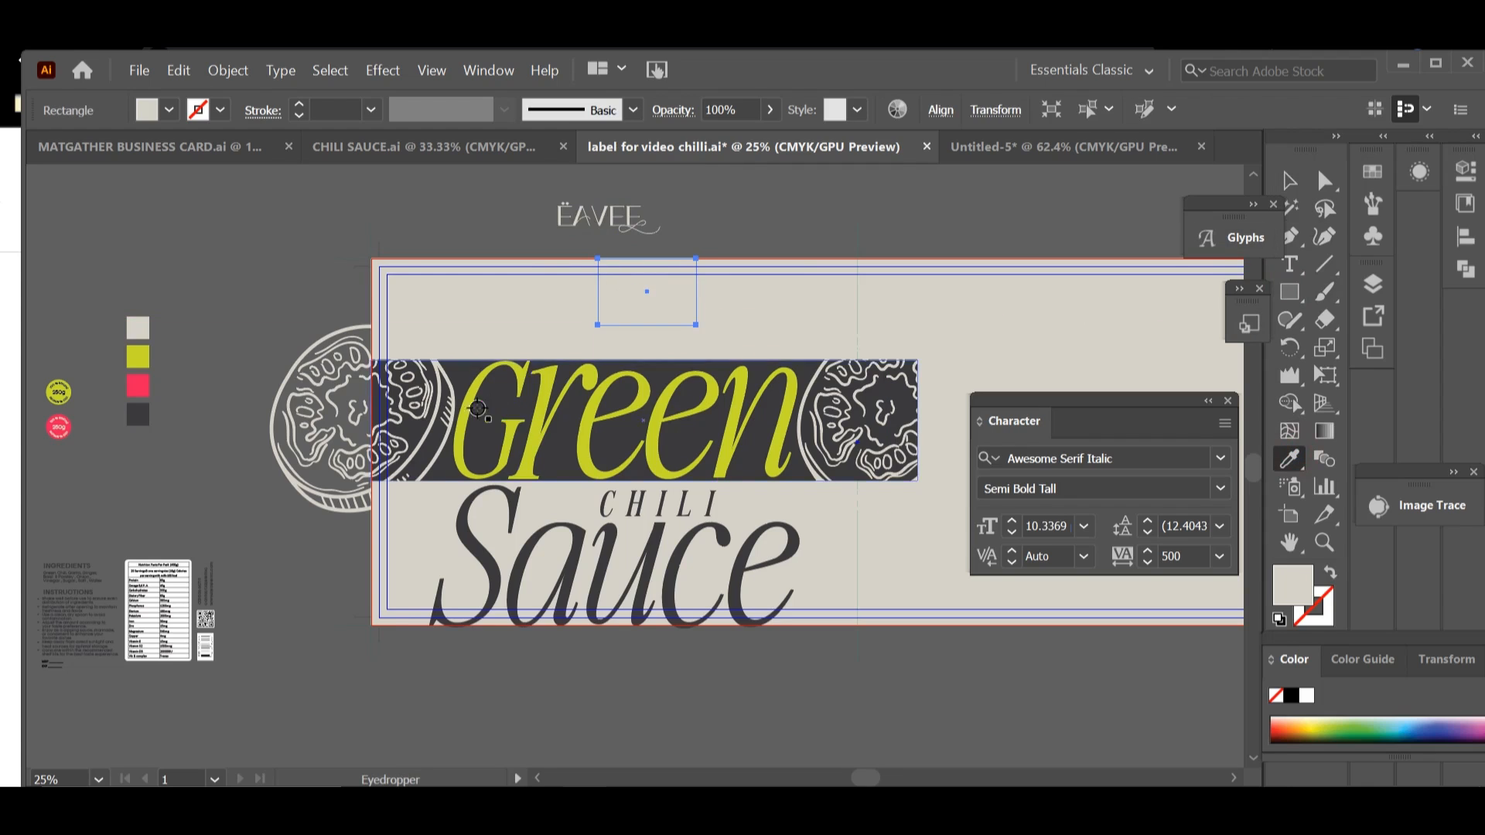
pyautogui.click(468, 377)
pyautogui.click(1289, 180)
pyautogui.click(736, 222)
# Step: Move the ËAVEE logo onto the charcoal rectangle and bring it to the front
pyautogui.moveTo(625, 236); pyautogui.dragTo(668, 307)
pyautogui.rightClick(667, 307)
pyautogui.moveTo(705, 560)
pyautogui.click(989, 562)
pyautogui.click(961, 646)
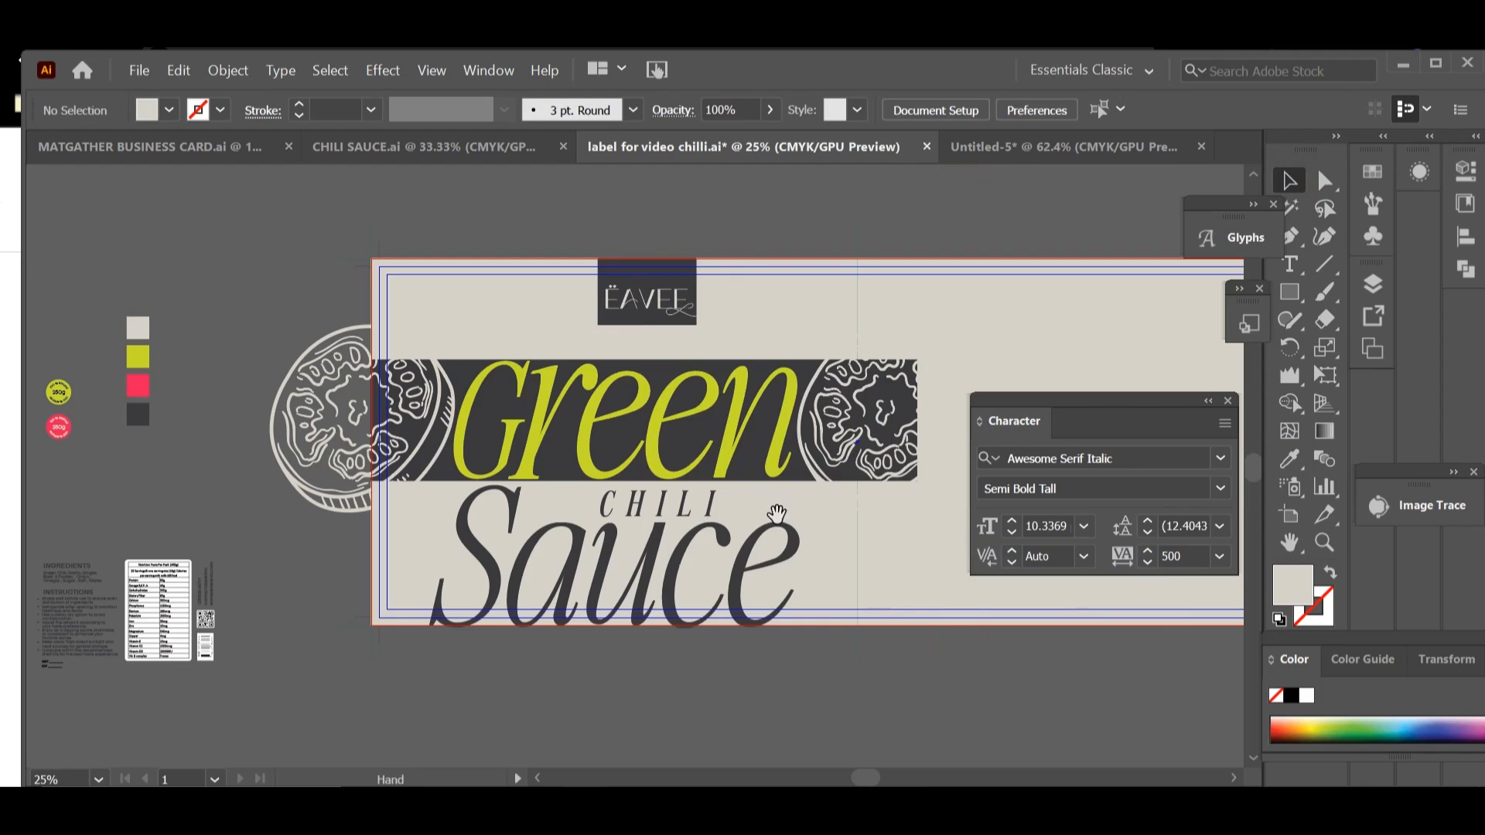
# Step: Widen the charcoal logo rectangle on its right side to about 3.2 in
pyautogui.click(690, 289)
pyautogui.moveTo(697, 292); pyautogui.dragTo(703, 294)
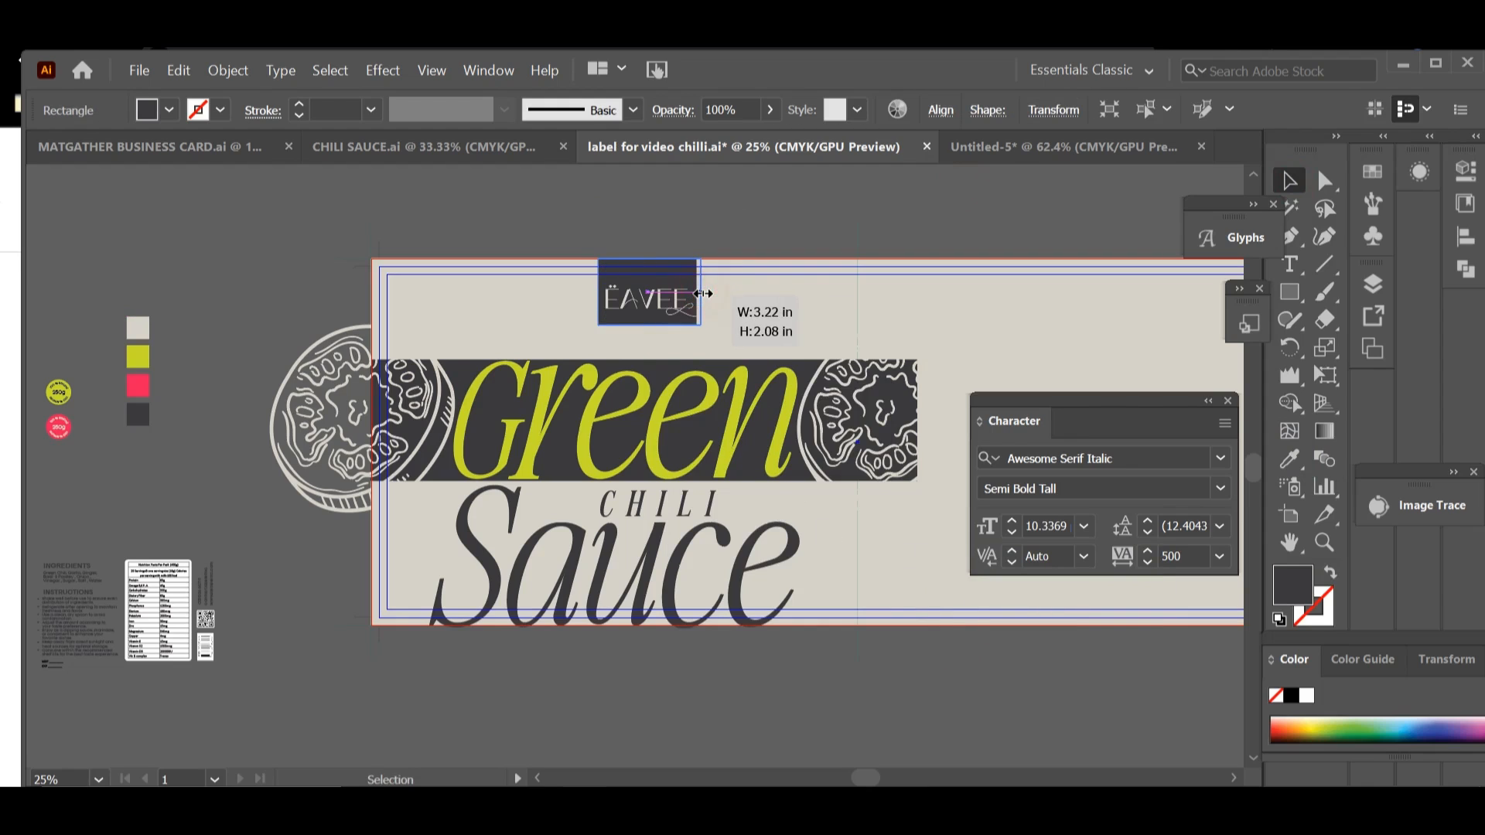
pyautogui.click(747, 224)
pyautogui.moveTo(789, 628); pyautogui.dragTo(806, 579)
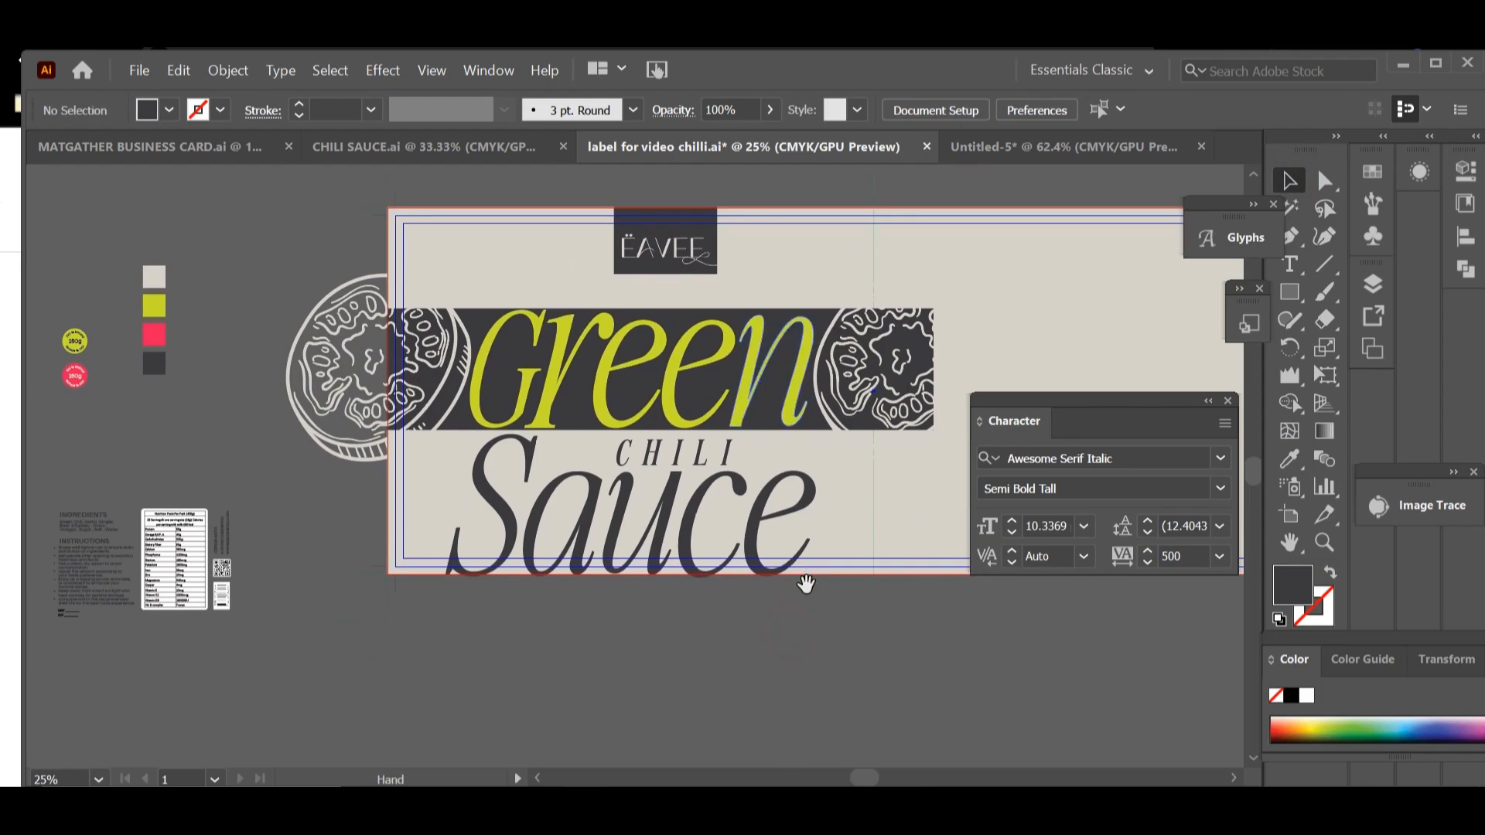
pyautogui.moveTo(841, 625); pyautogui.dragTo(866, 673)
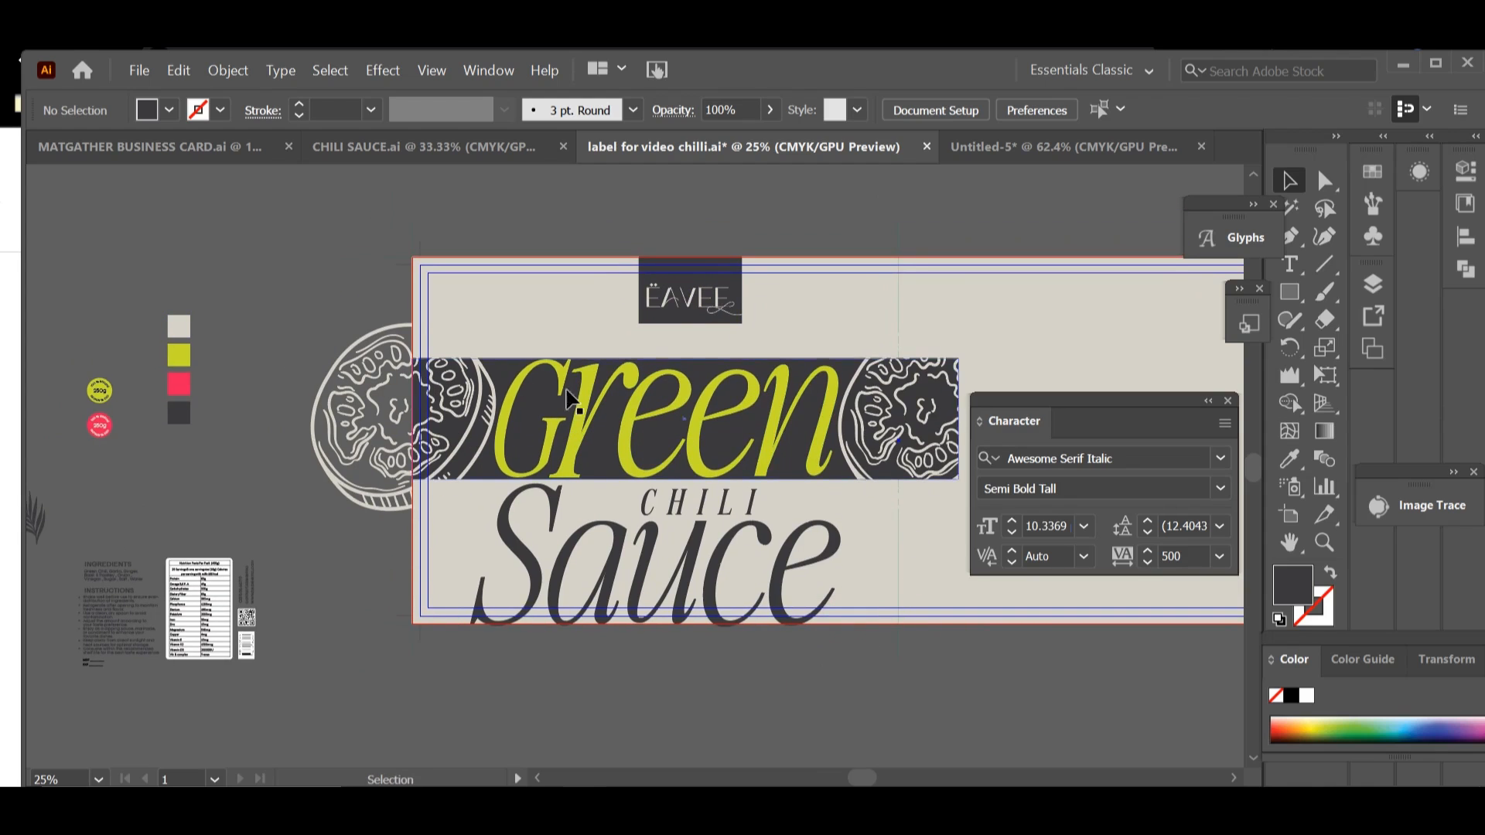
pyautogui.moveTo(266, 456); pyautogui.dragTo(231, 456)
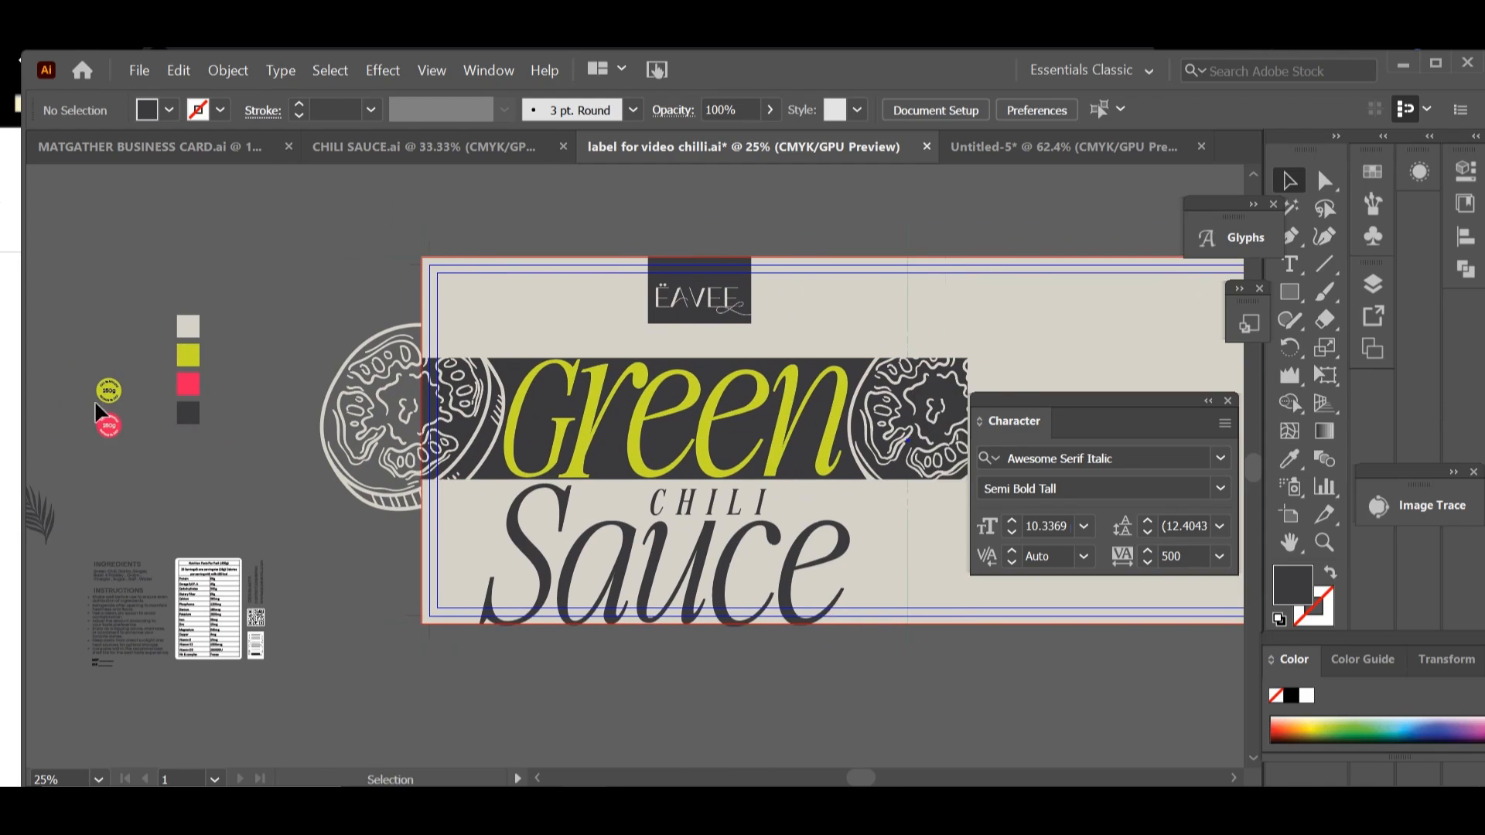
# Step: Enlarge the lime 250g badge, move it over the end of Sauce and bring it to the front
pyautogui.moveTo(116, 396); pyautogui.dragTo(412, 599)
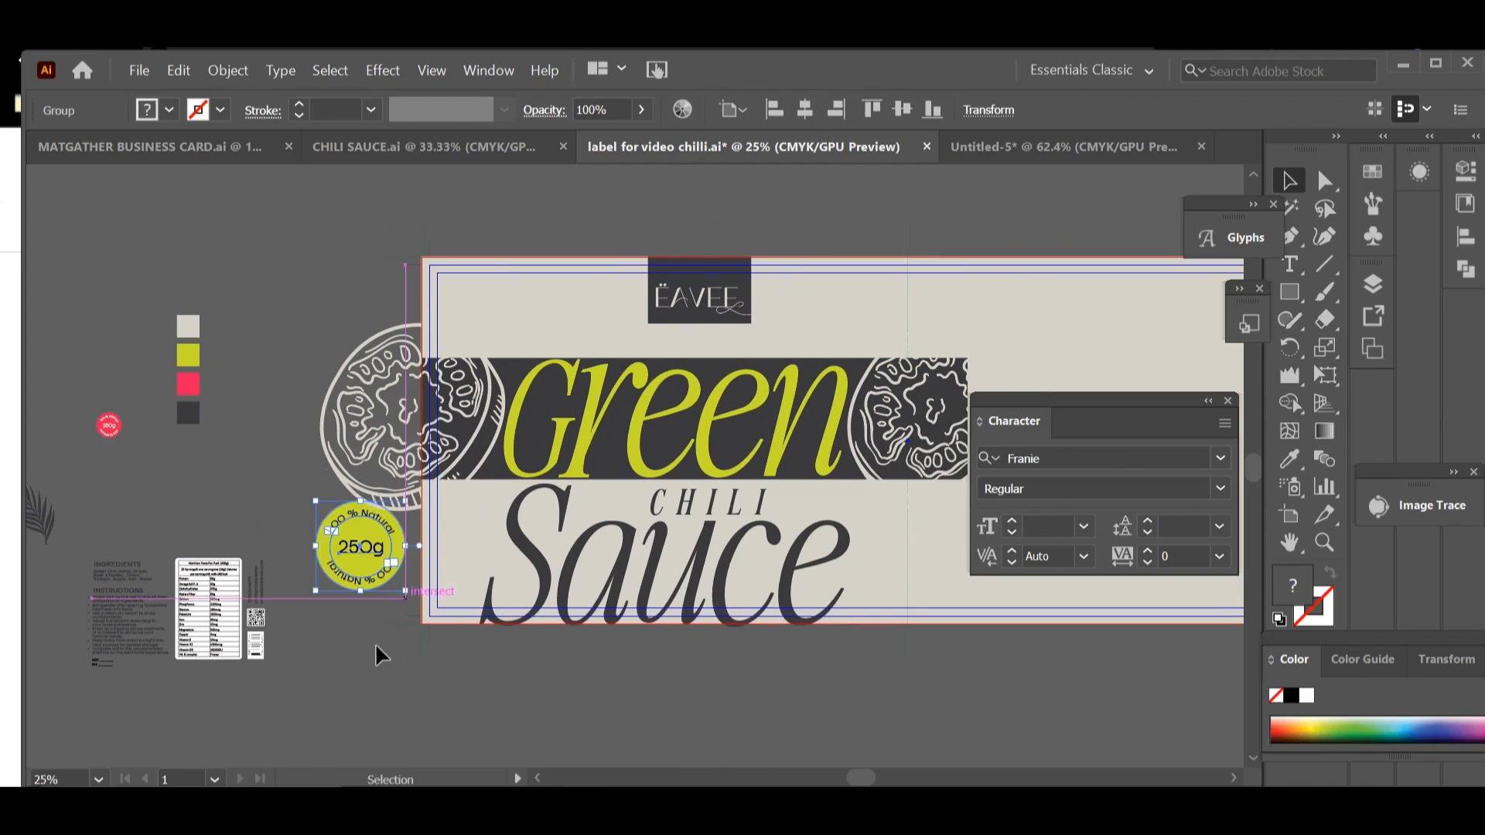
pyautogui.click(377, 649)
pyautogui.moveTo(354, 553); pyautogui.dragTo(876, 541)
pyautogui.rightClick(831, 565)
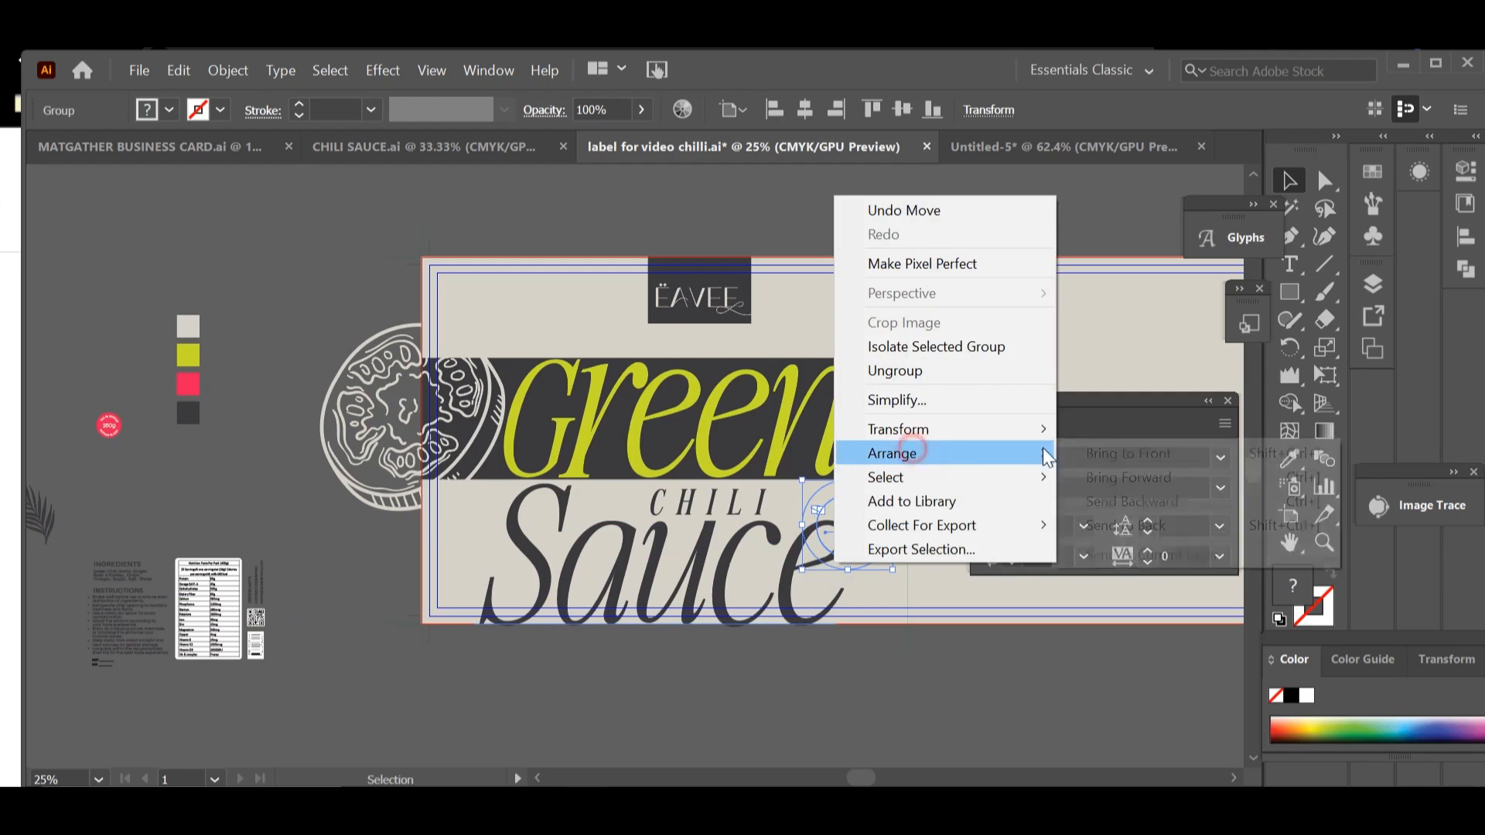
pyautogui.click(1075, 448)
# Step: Shrink the lime 250g badge slightly and seat it above the final e of Sauce
pyautogui.moveTo(892, 570); pyautogui.dragTo(856, 533)
pyautogui.moveTo(830, 515); pyautogui.dragTo(850, 526)
pyautogui.click(917, 700)
pyautogui.moveTo(908, 615); pyautogui.dragTo(1055, 581)
# Step: Place the line "Green Chili, Garlic, Ginger, Basil & Parsley" between the logo block and Green, brought to the front
pyautogui.moveTo(339, 513); pyautogui.dragTo(449, 506)
pyautogui.moveTo(131, 576); pyautogui.dragTo(1063, 348)
pyautogui.rightClick(315, 421)
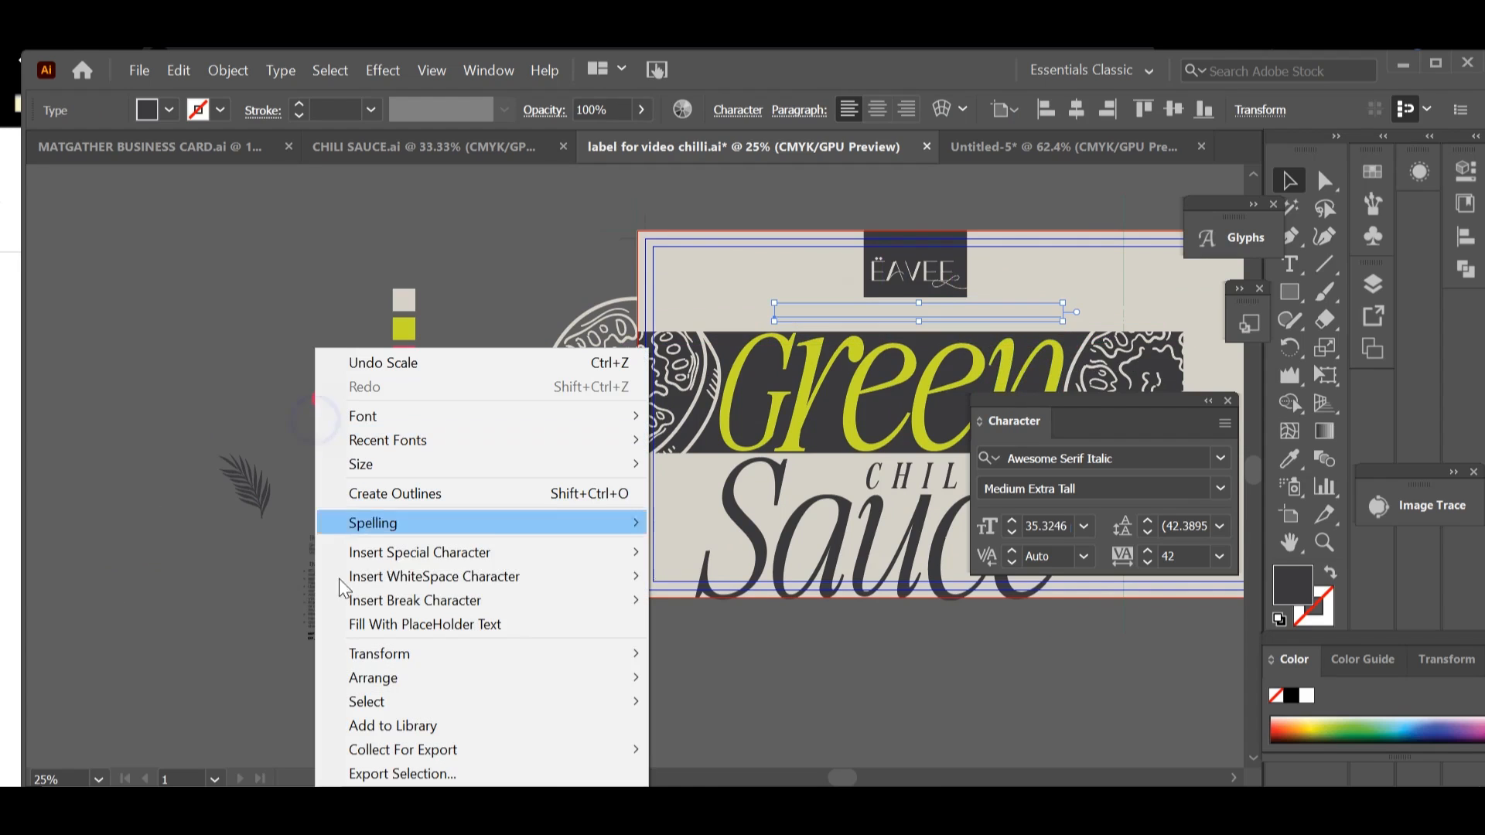
pyautogui.moveTo(341, 678)
pyautogui.click(680, 678)
pyautogui.moveTo(825, 653); pyautogui.dragTo(556, 657)
pyautogui.click(712, 685)
pyautogui.moveTo(727, 330); pyautogui.dragTo(732, 333)
pyautogui.click(728, 625)
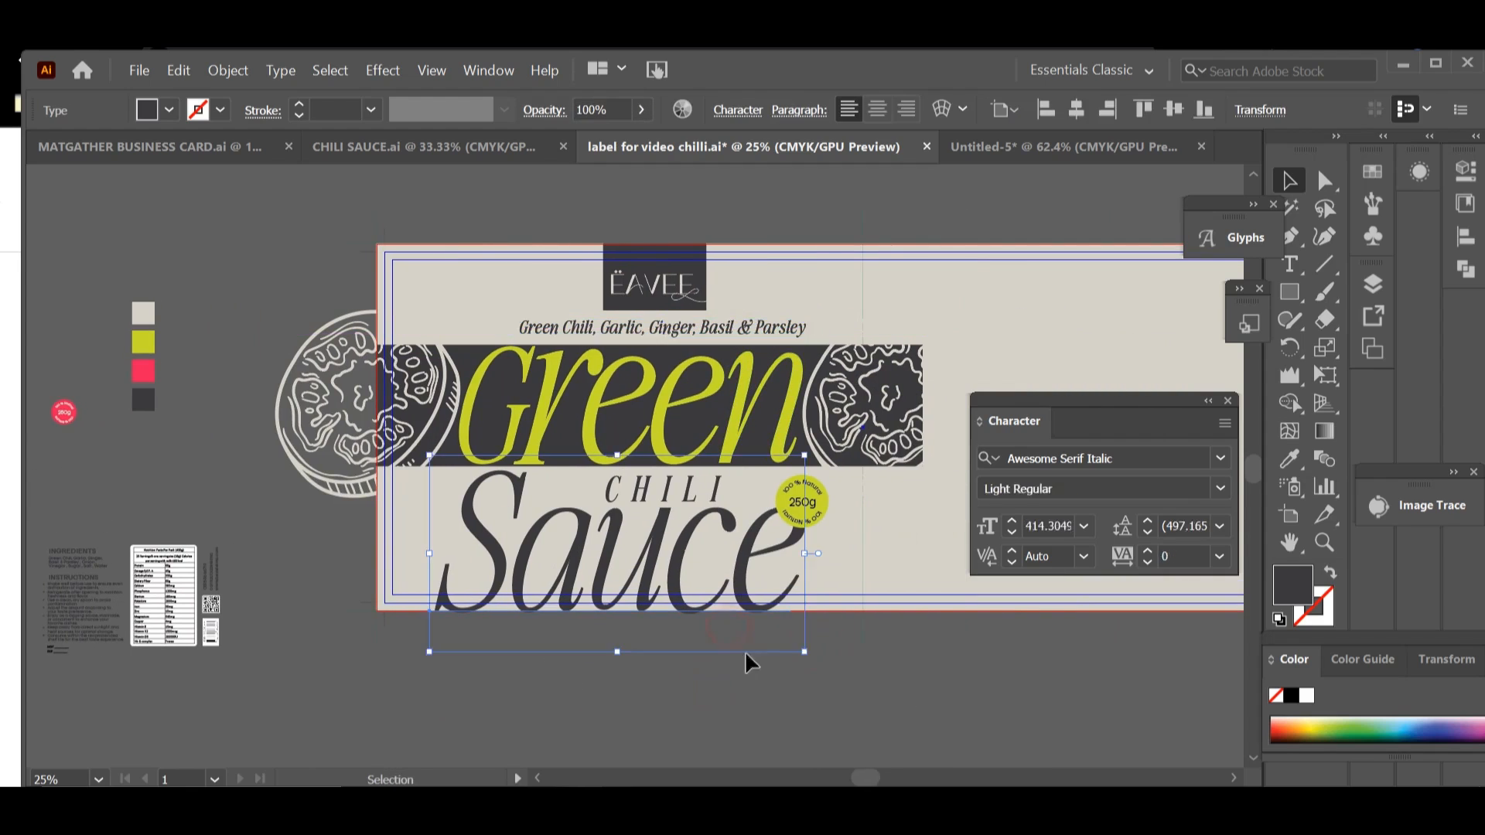
pyautogui.click(770, 653)
# Step: Tighten the letter spacing of the word Sauce to a tracking of -20
pyautogui.moveTo(891, 631); pyautogui.dragTo(863, 618)
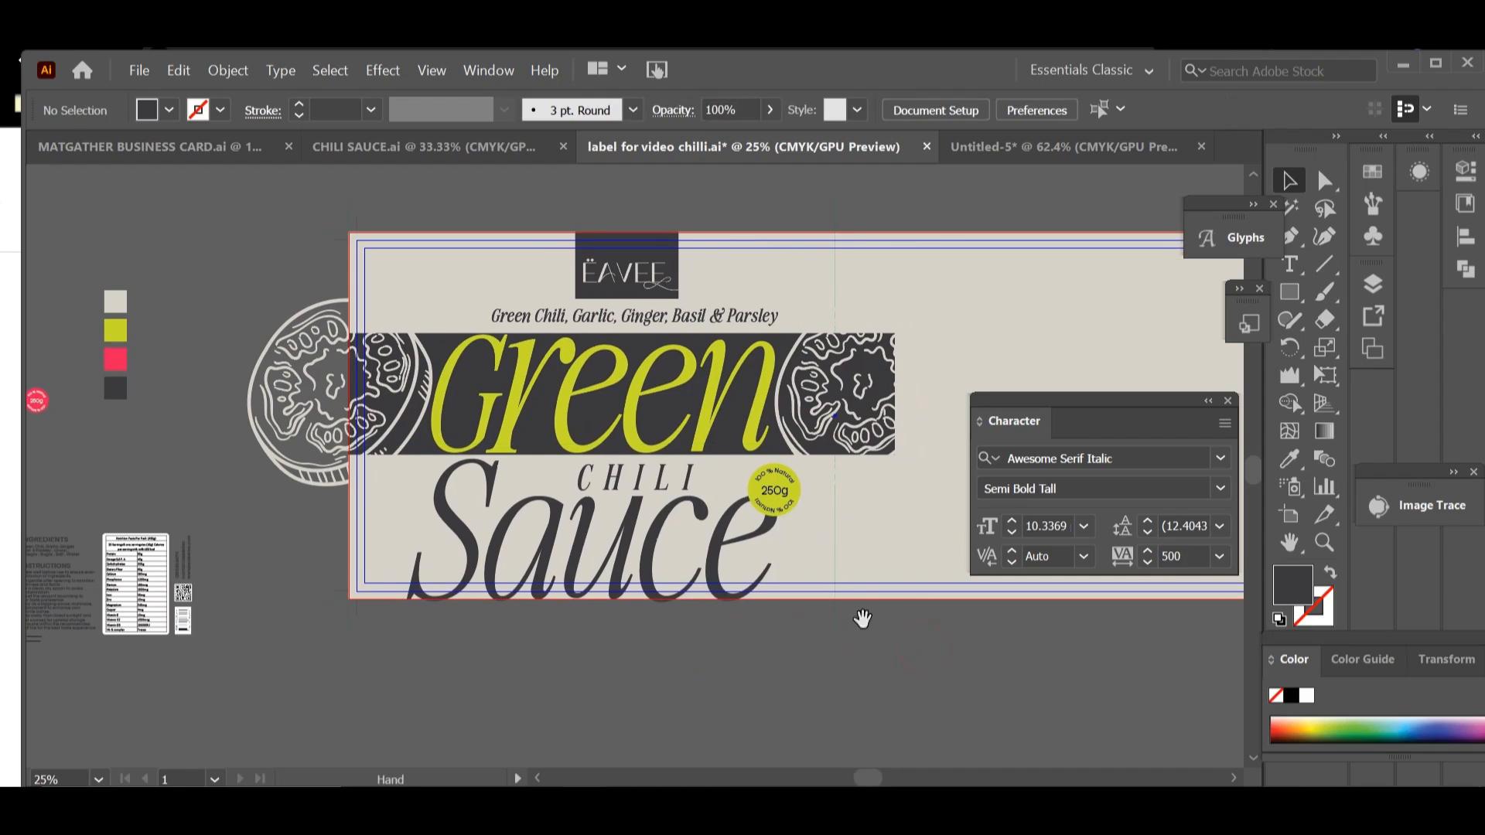
pyautogui.click(655, 486)
pyautogui.click(805, 630)
pyautogui.moveTo(742, 607); pyautogui.dragTo(829, 538)
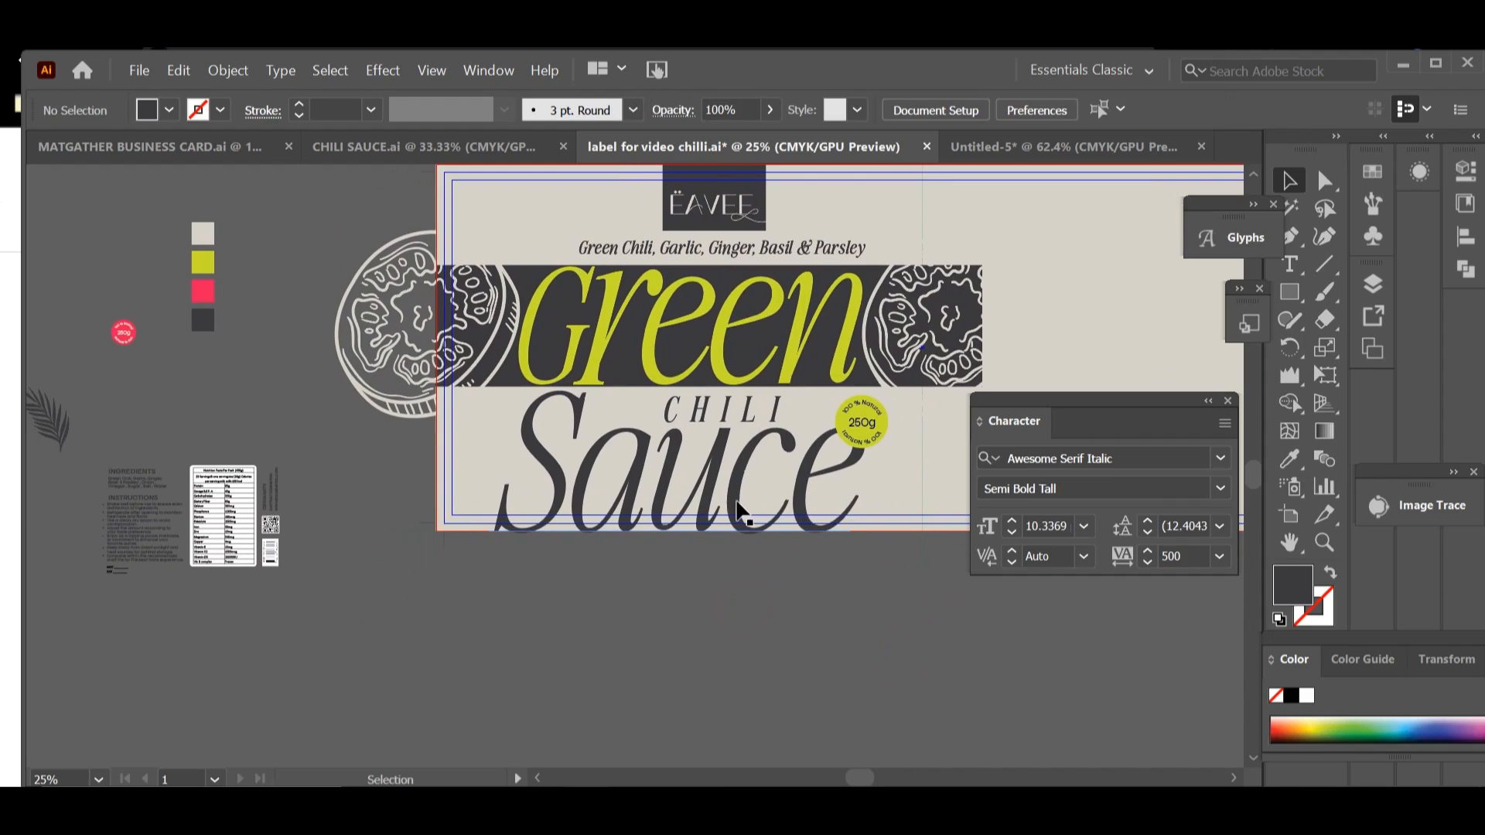
pyautogui.click(712, 495)
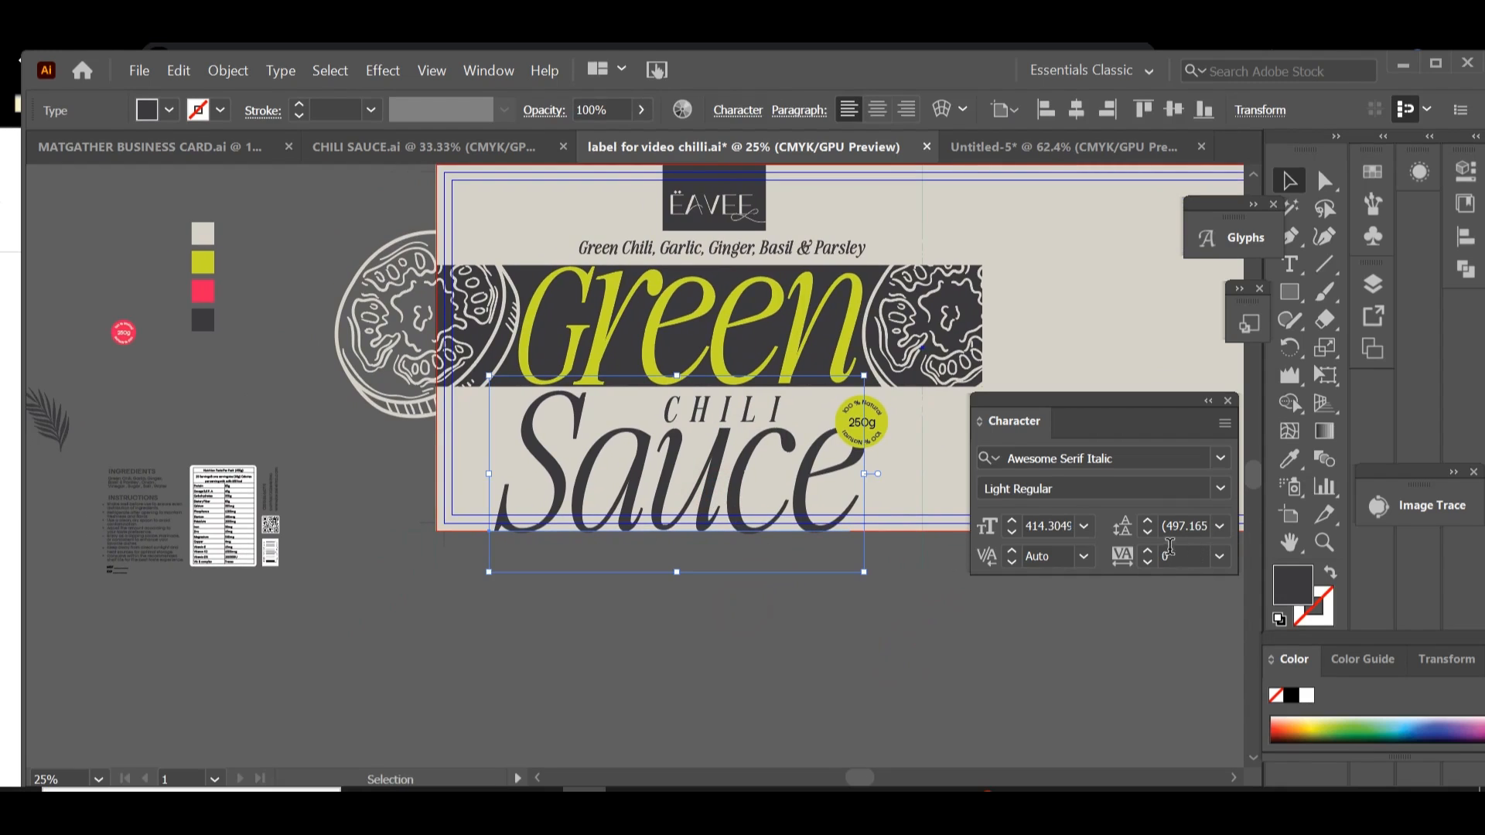
pyautogui.press('Down')
pyautogui.press('Down')
pyautogui.press('Down')
pyautogui.press('Down')
pyautogui.press('Down')
pyautogui.press('Down')
pyautogui.press('Down')
pyautogui.press('Down')
pyautogui.press('Down')
pyautogui.press('Down')
pyautogui.press('Down')
pyautogui.press('Down')
pyautogui.press('Down')
pyautogui.press('Down')
pyautogui.press('Down')
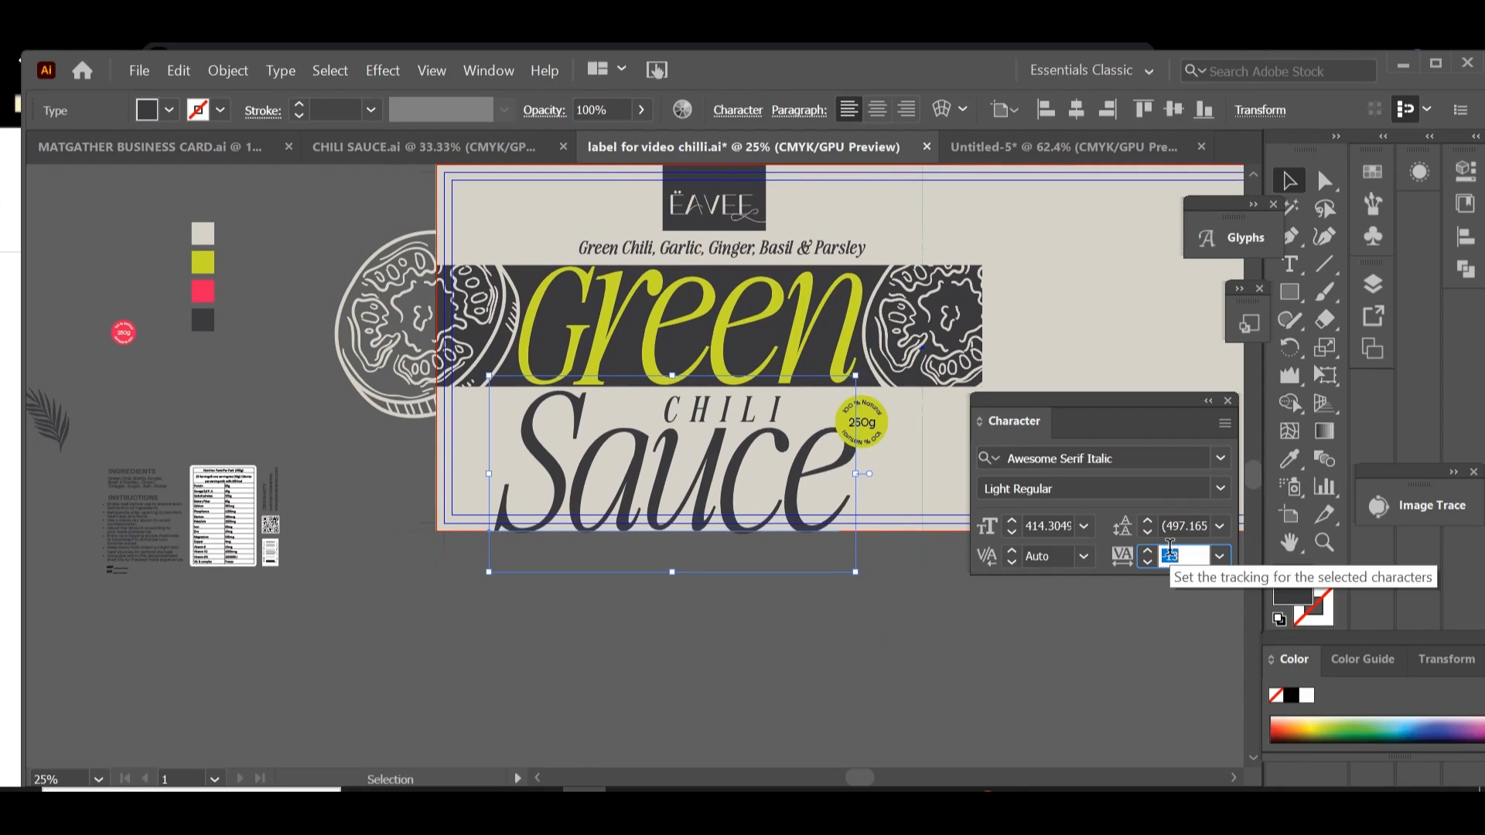
pyautogui.press('Down')
pyautogui.press('Down')
pyautogui.press('Down')
pyautogui.press('Down')
pyautogui.press('Down')
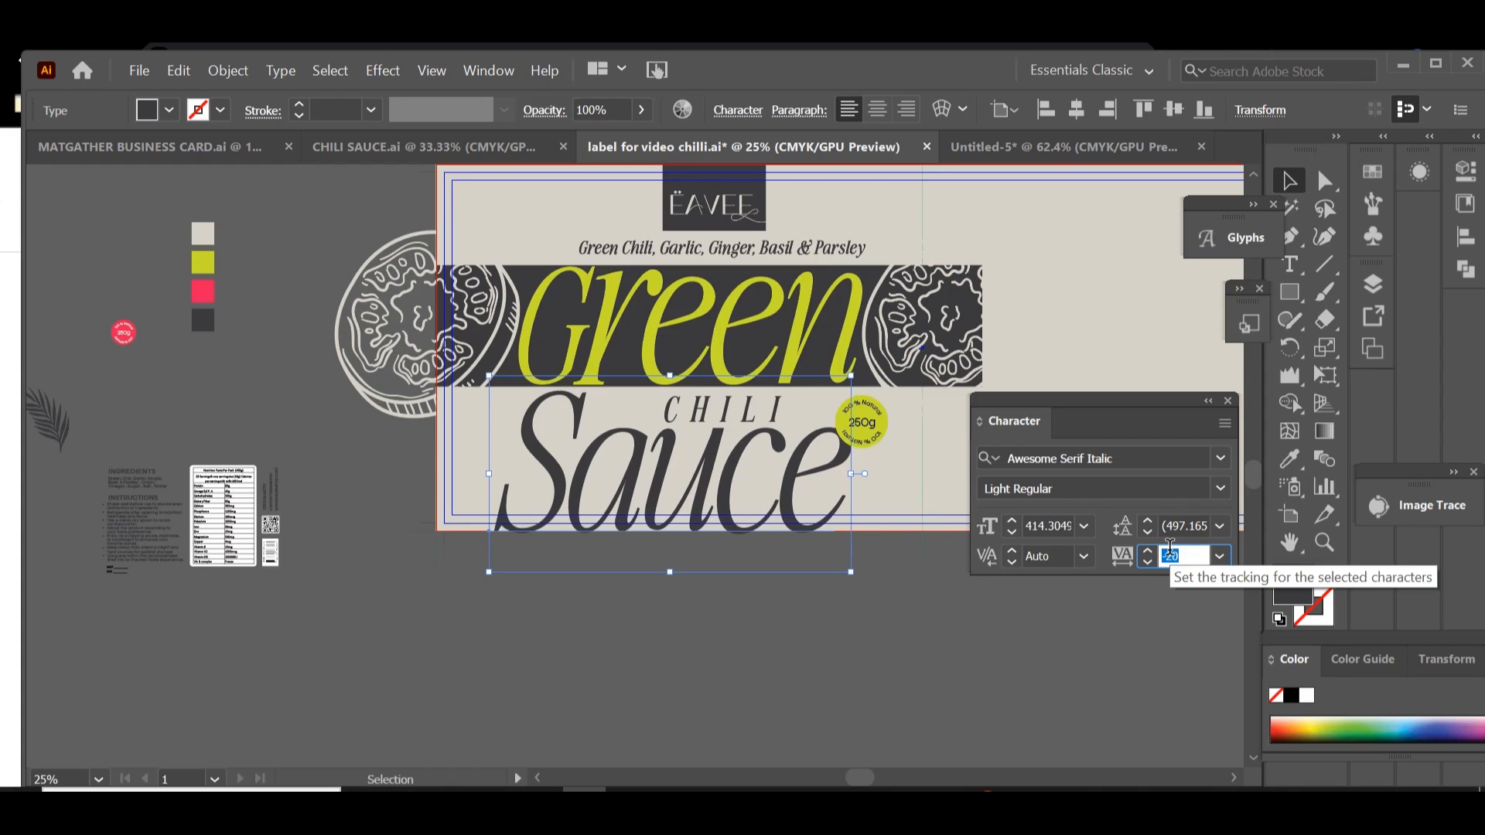
# Step: Shift the word Sauce slightly right so its end lines up with the end of Green
pyautogui.click(792, 516)
pyautogui.moveTo(793, 516); pyautogui.dragTo(807, 516)
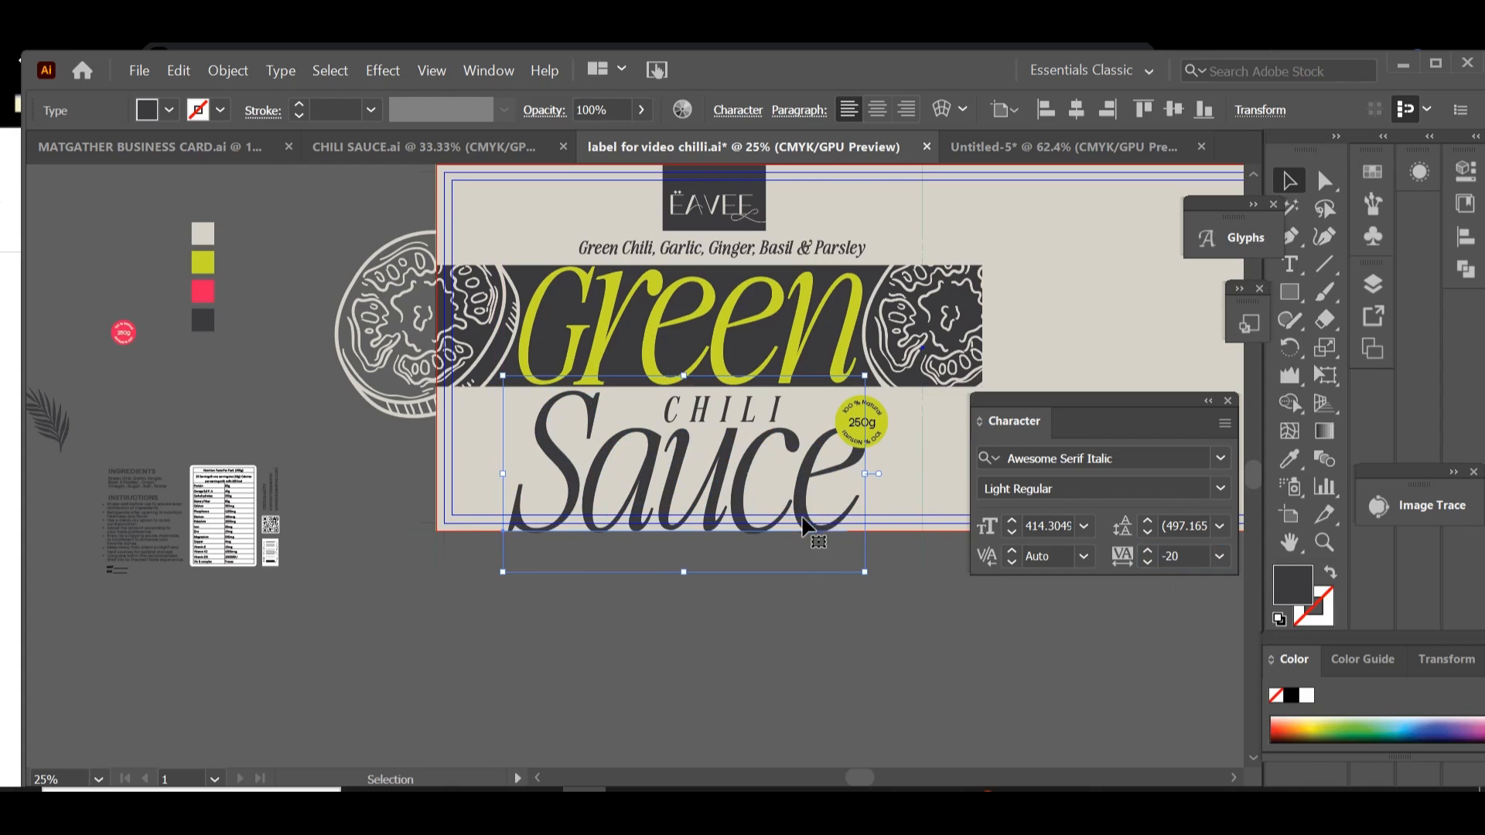
pyautogui.click(690, 647)
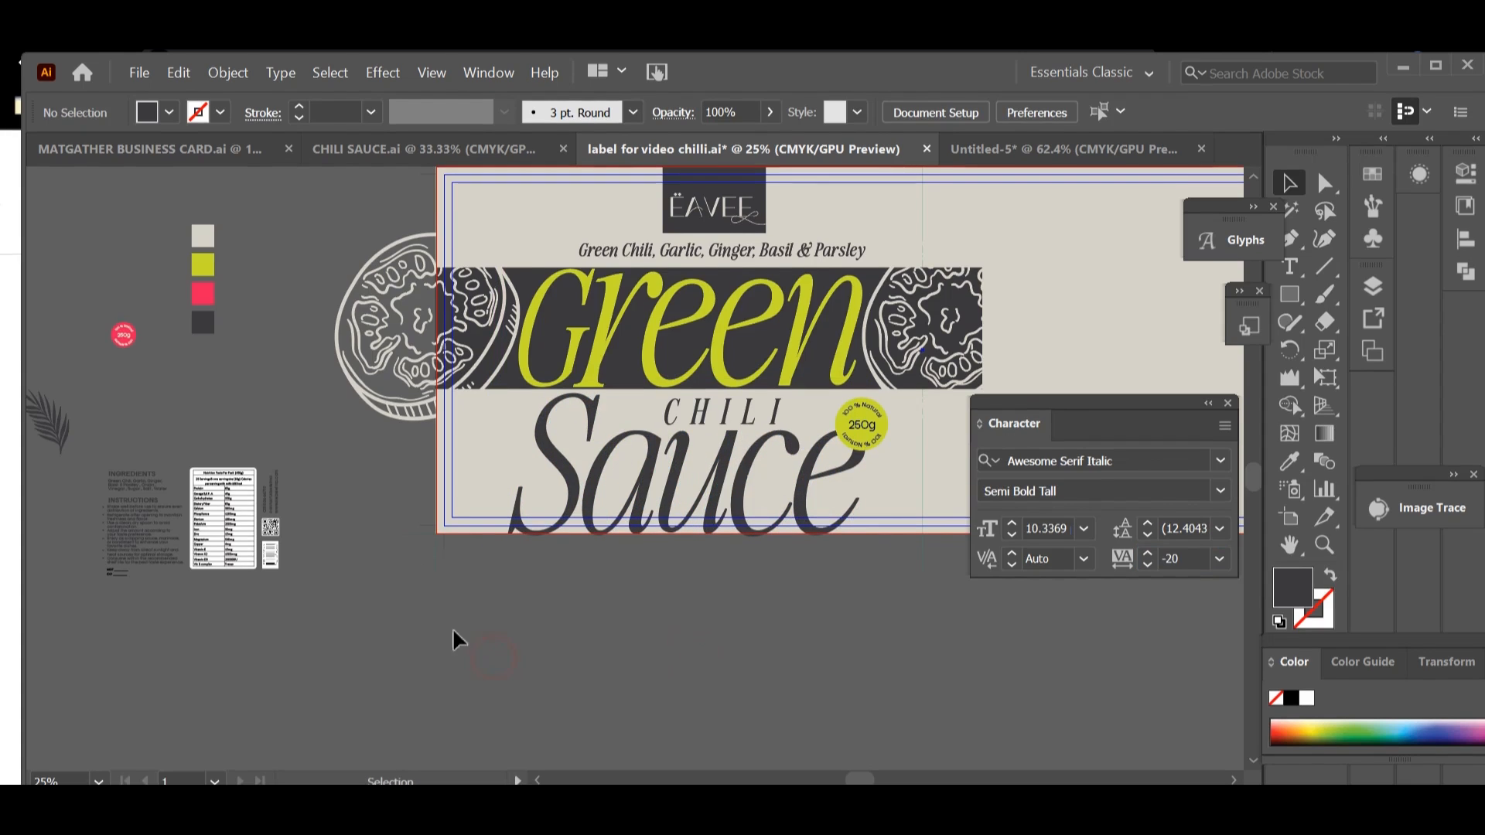
# Step: Move the charcoal leaf beside the end of Sauce, enlarge it past the label's lower edge and bring it to the front
pyautogui.moveTo(48, 423); pyautogui.dragTo(897, 498)
pyautogui.moveTo(792, 615); pyautogui.dragTo(551, 599)
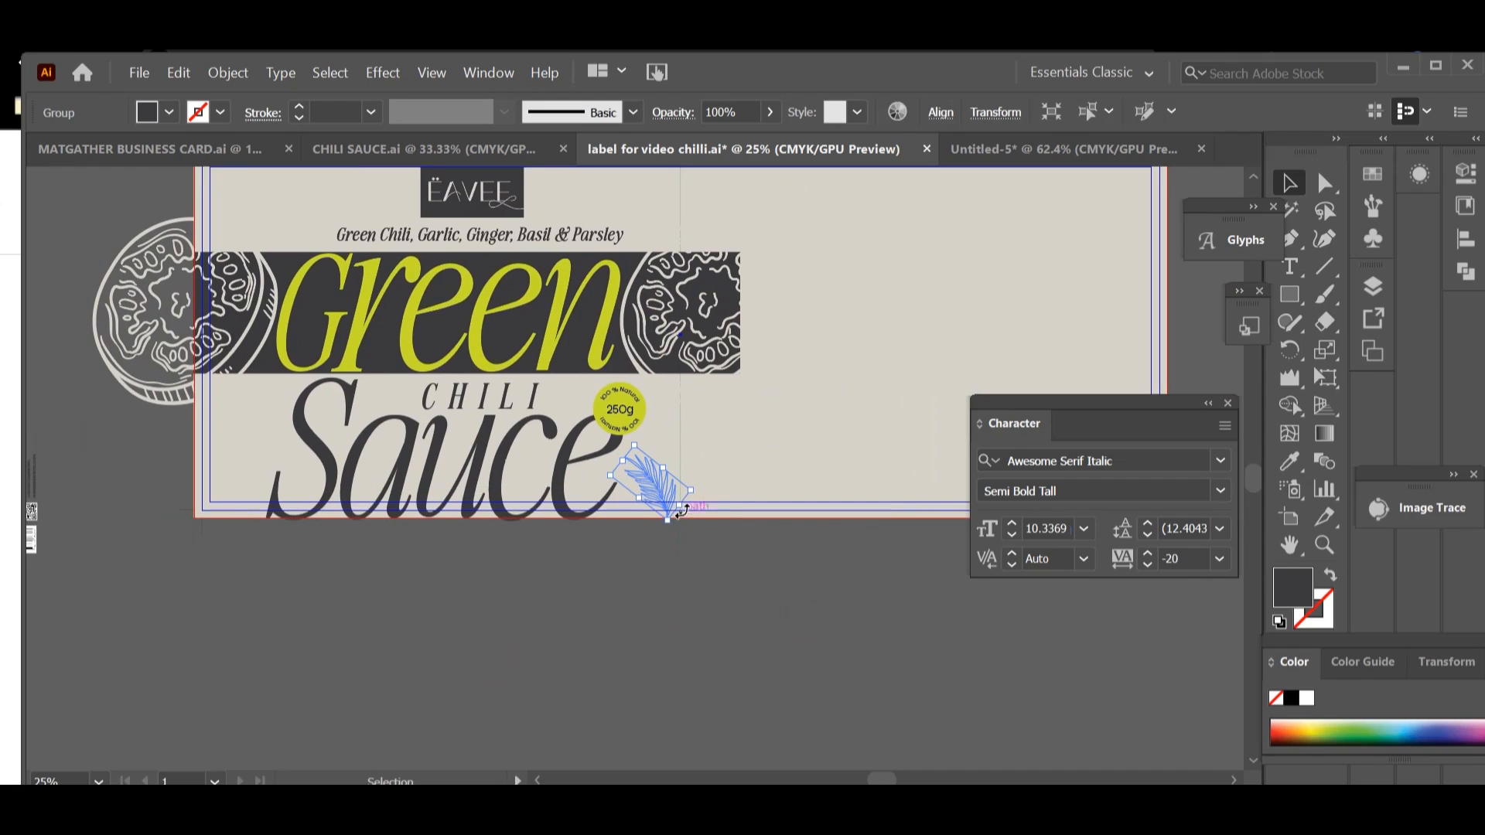
pyautogui.moveTo(683, 508); pyautogui.dragTo(761, 597)
pyautogui.rightClick(696, 540)
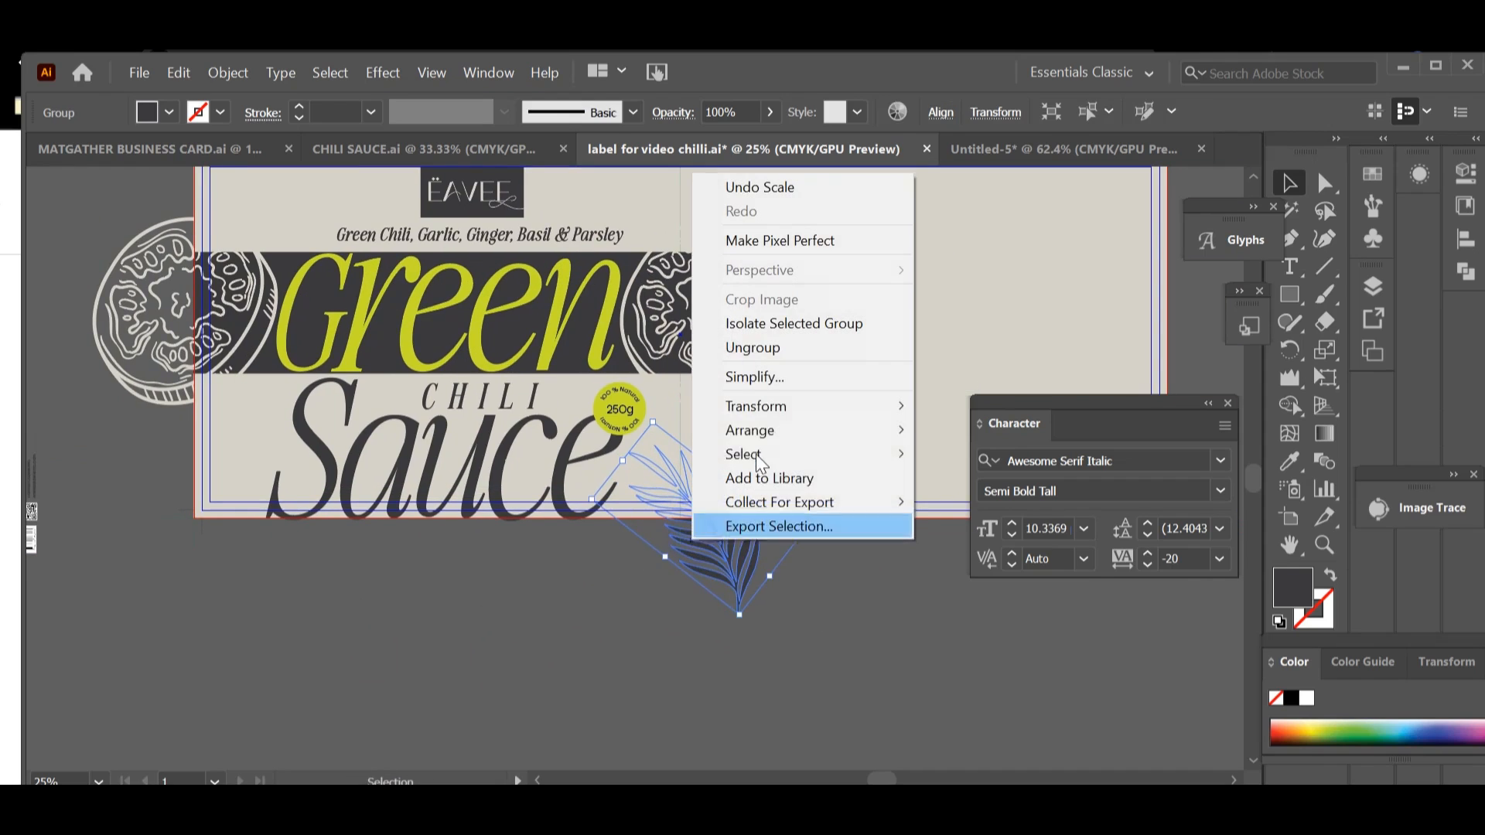
pyautogui.moveTo(766, 438)
pyautogui.click(951, 425)
pyautogui.click(888, 590)
# Step: Rotate the leaf slightly more upright and shift it closer to the e of Sauce
pyautogui.moveTo(733, 554); pyautogui.dragTo(710, 550)
pyautogui.moveTo(728, 626); pyautogui.dragTo(783, 624)
pyautogui.click(823, 626)
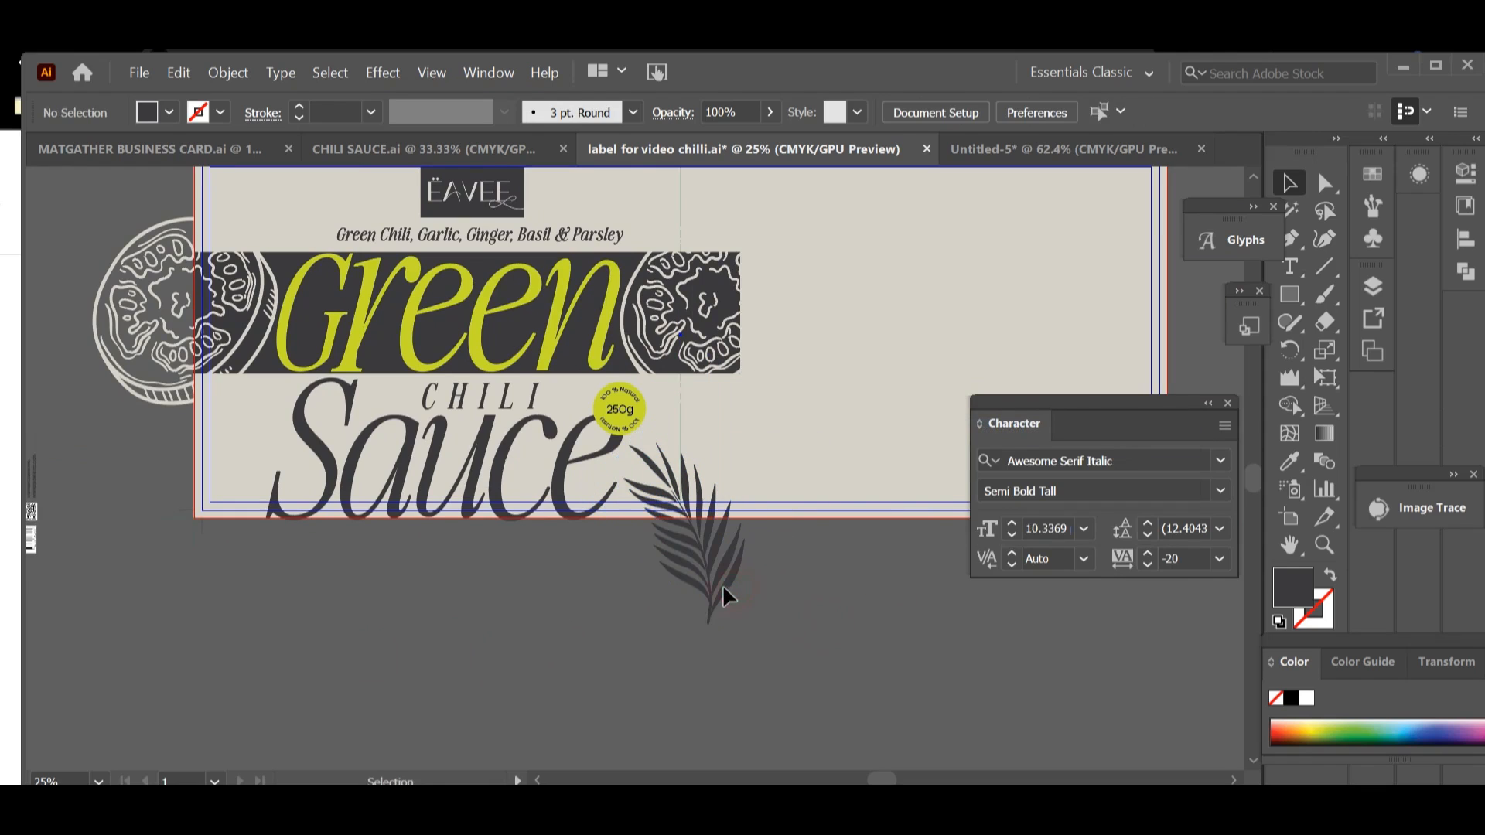
pyautogui.moveTo(717, 582); pyautogui.dragTo(685, 577)
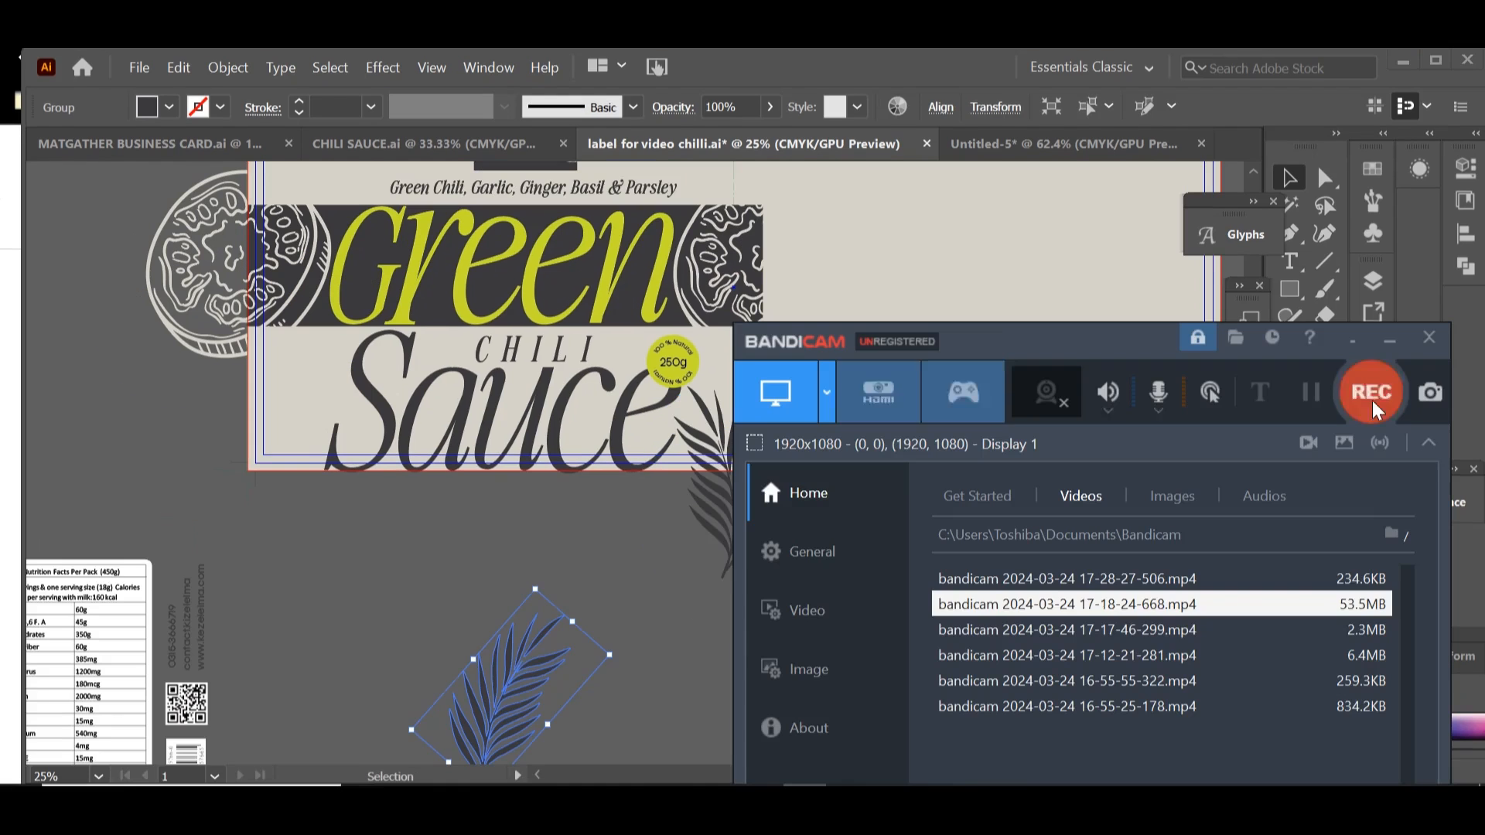
pyautogui.click(1370, 391)
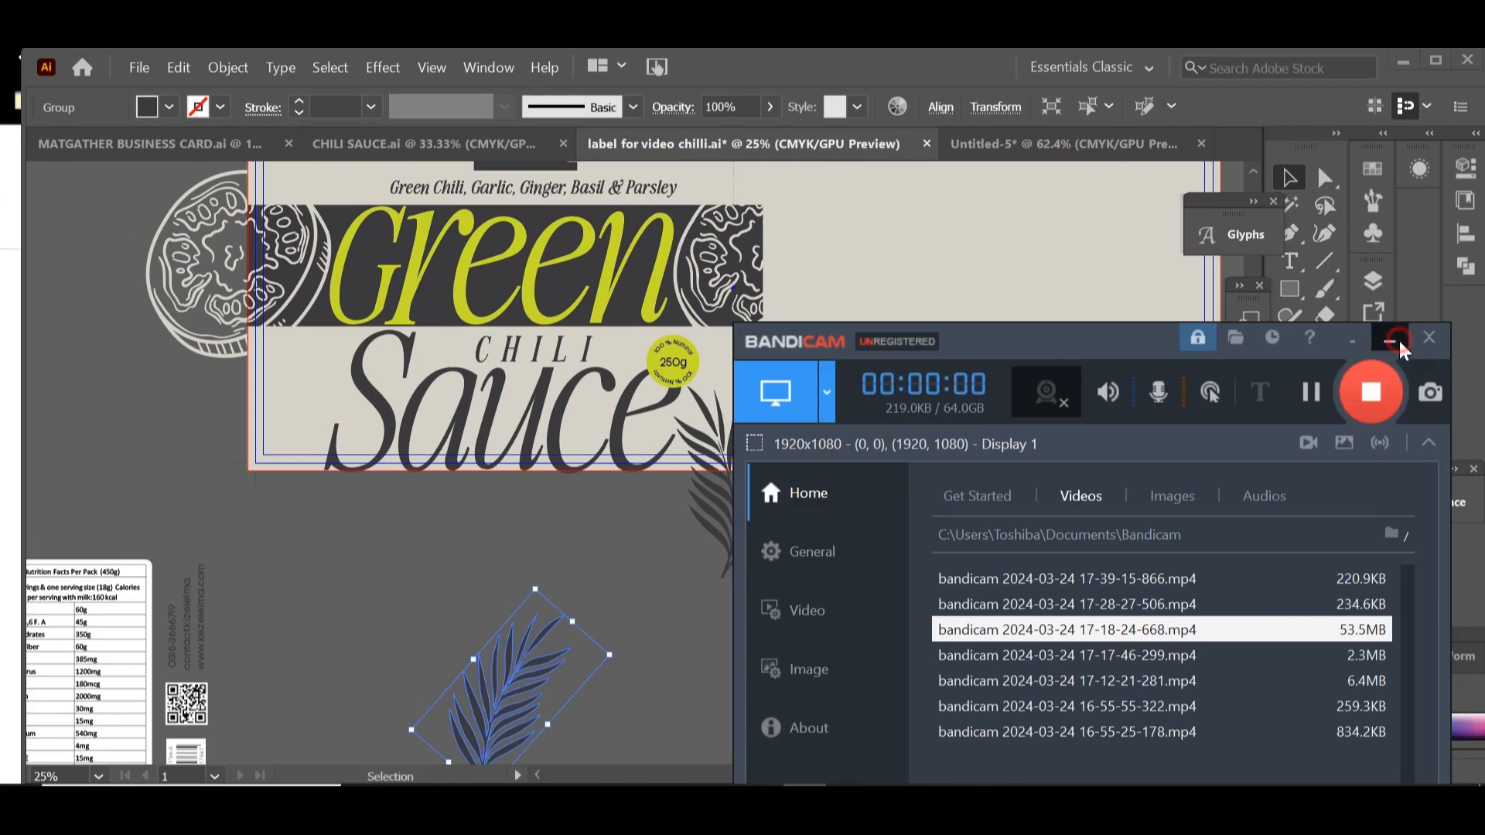
pyautogui.click(1399, 346)
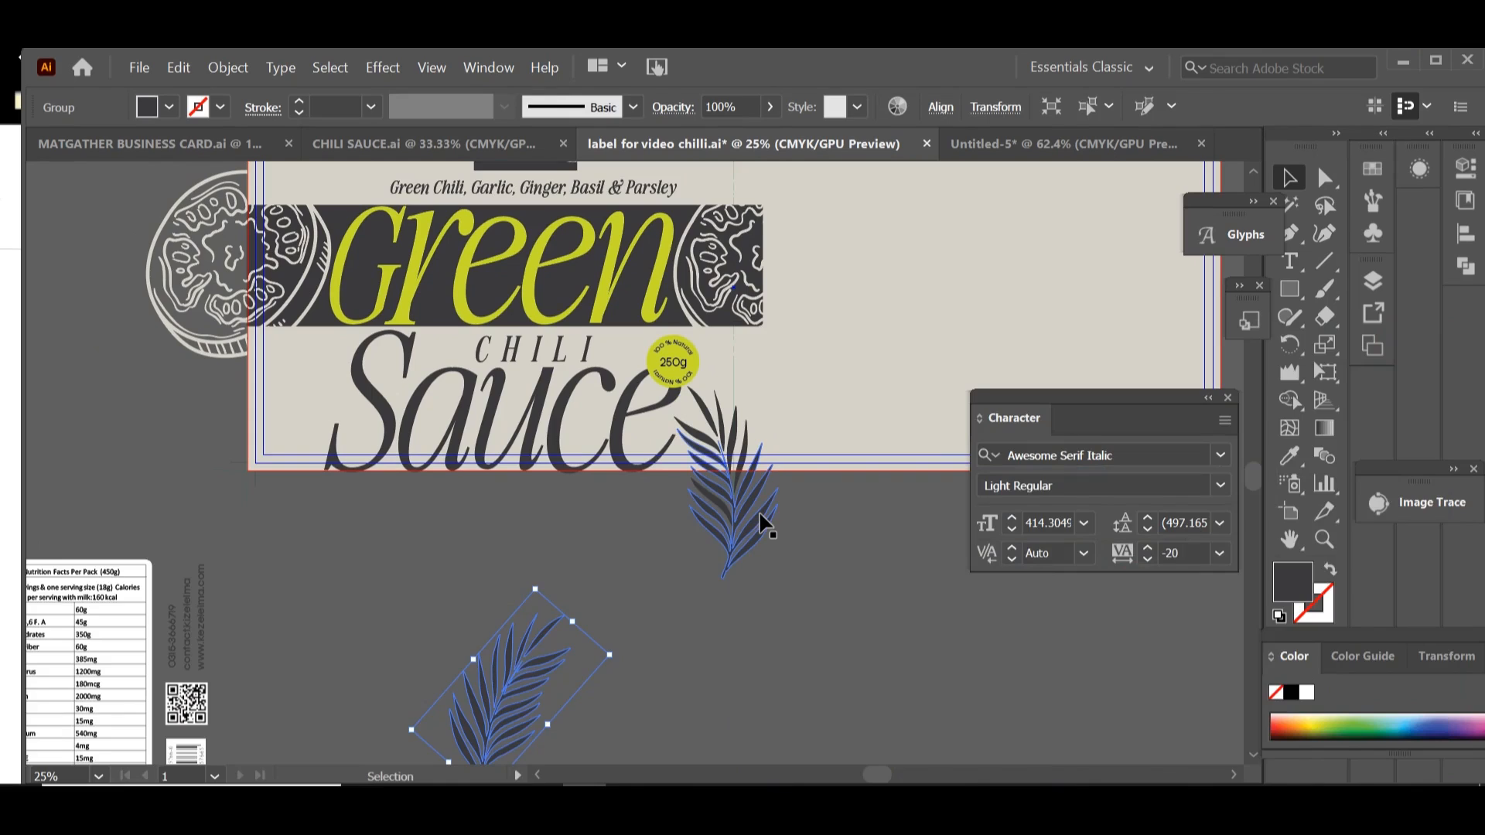
# Step: Create a reflected copy of the leaf beside Sauce about the vertical axis
pyautogui.click(737, 508)
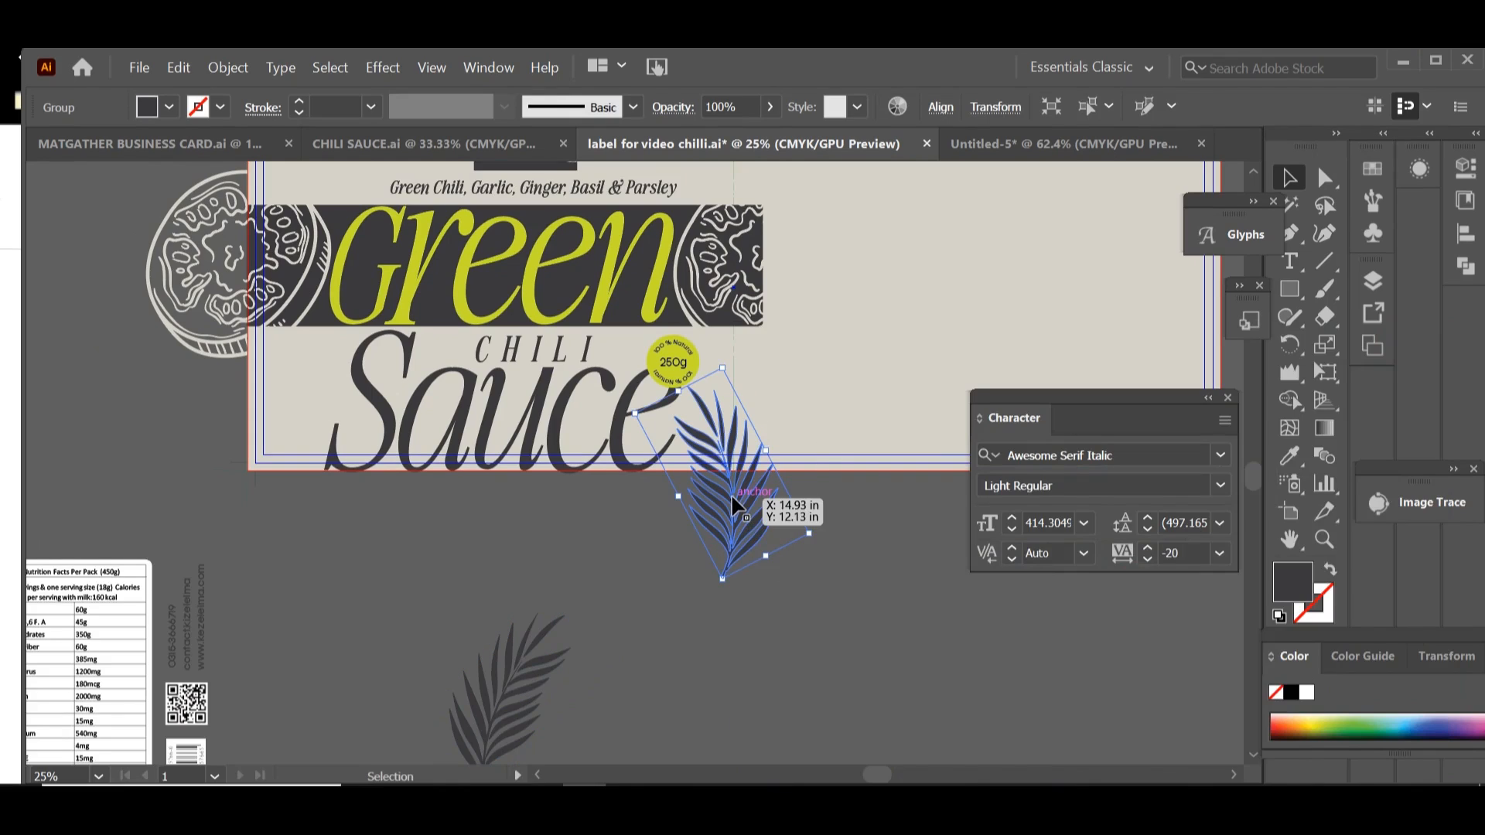
pyautogui.rightClick(732, 500)
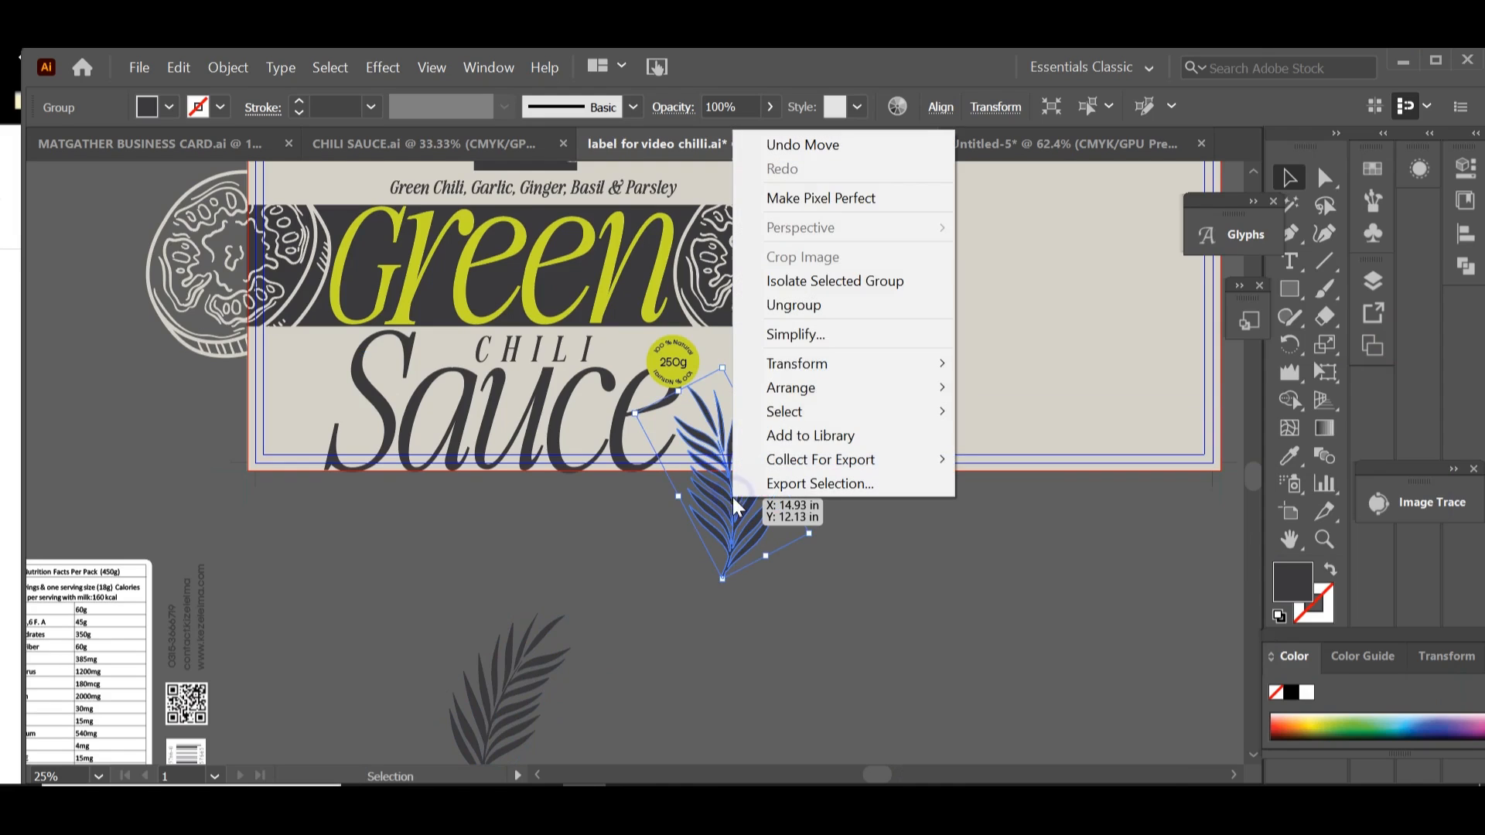
pyautogui.moveTo(885, 357)
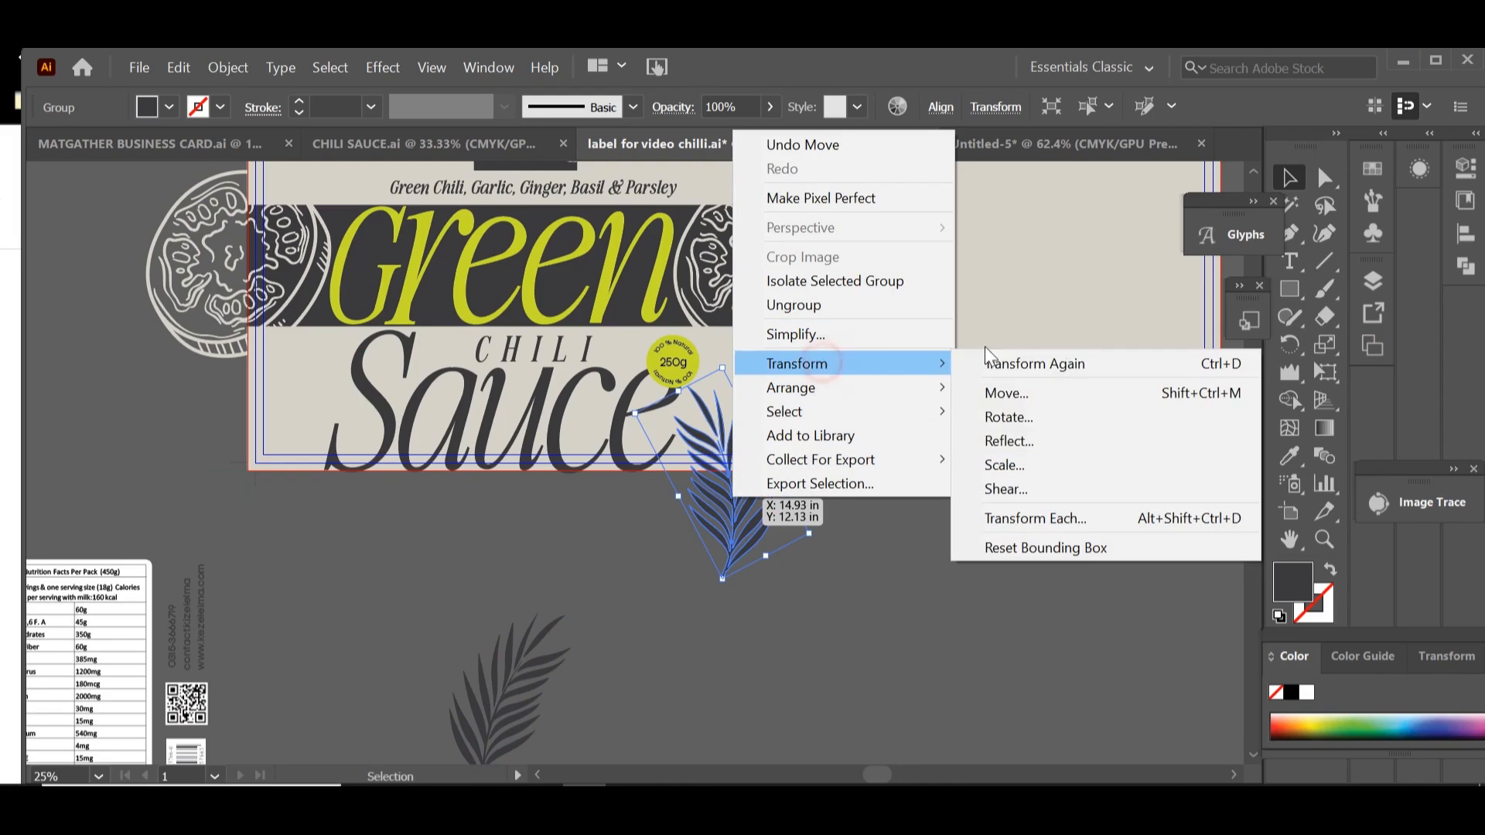
pyautogui.click(1051, 434)
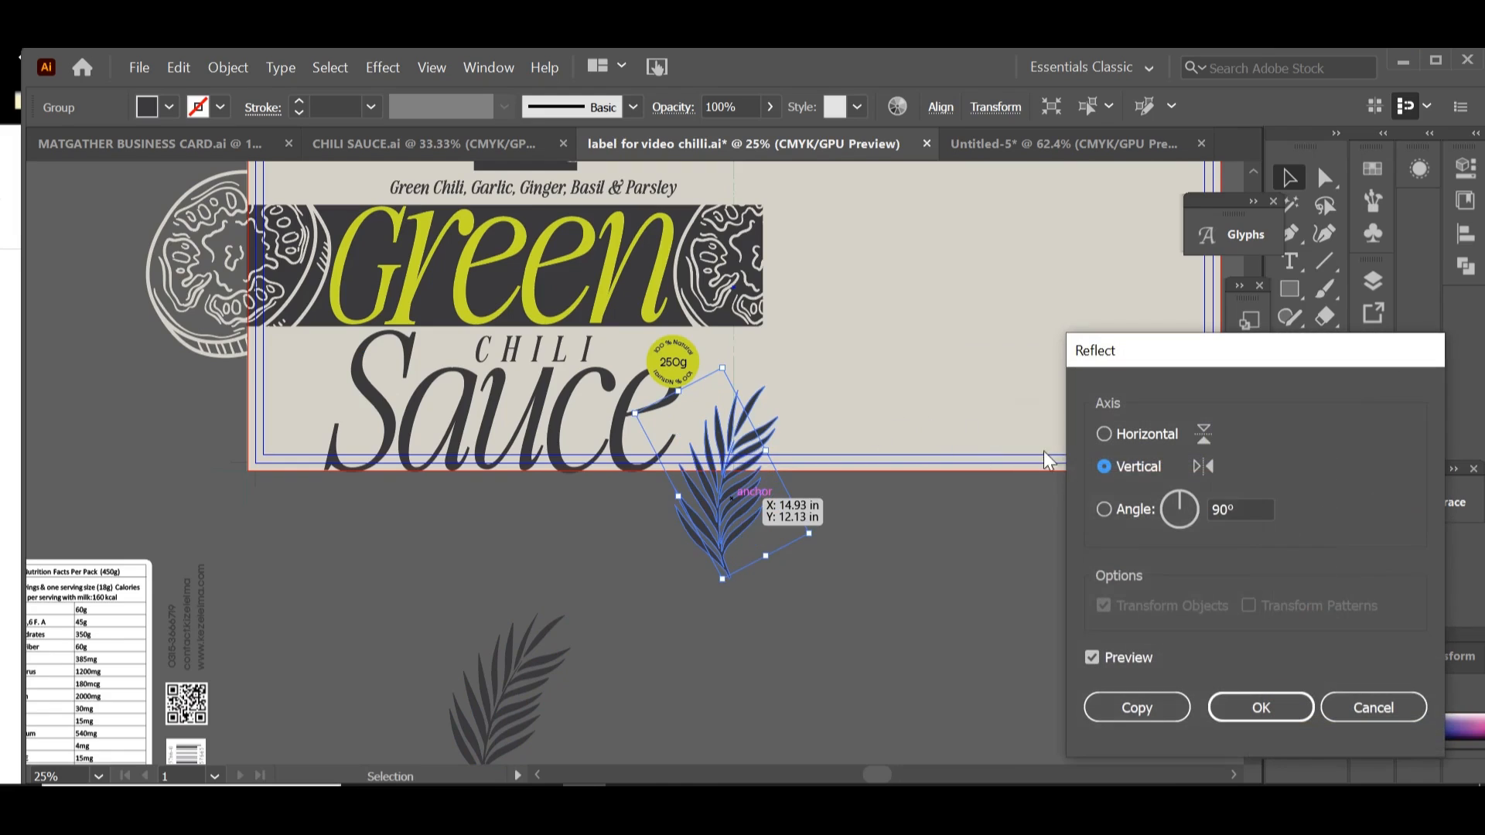
pyautogui.click(1091, 656)
pyautogui.click(1090, 656)
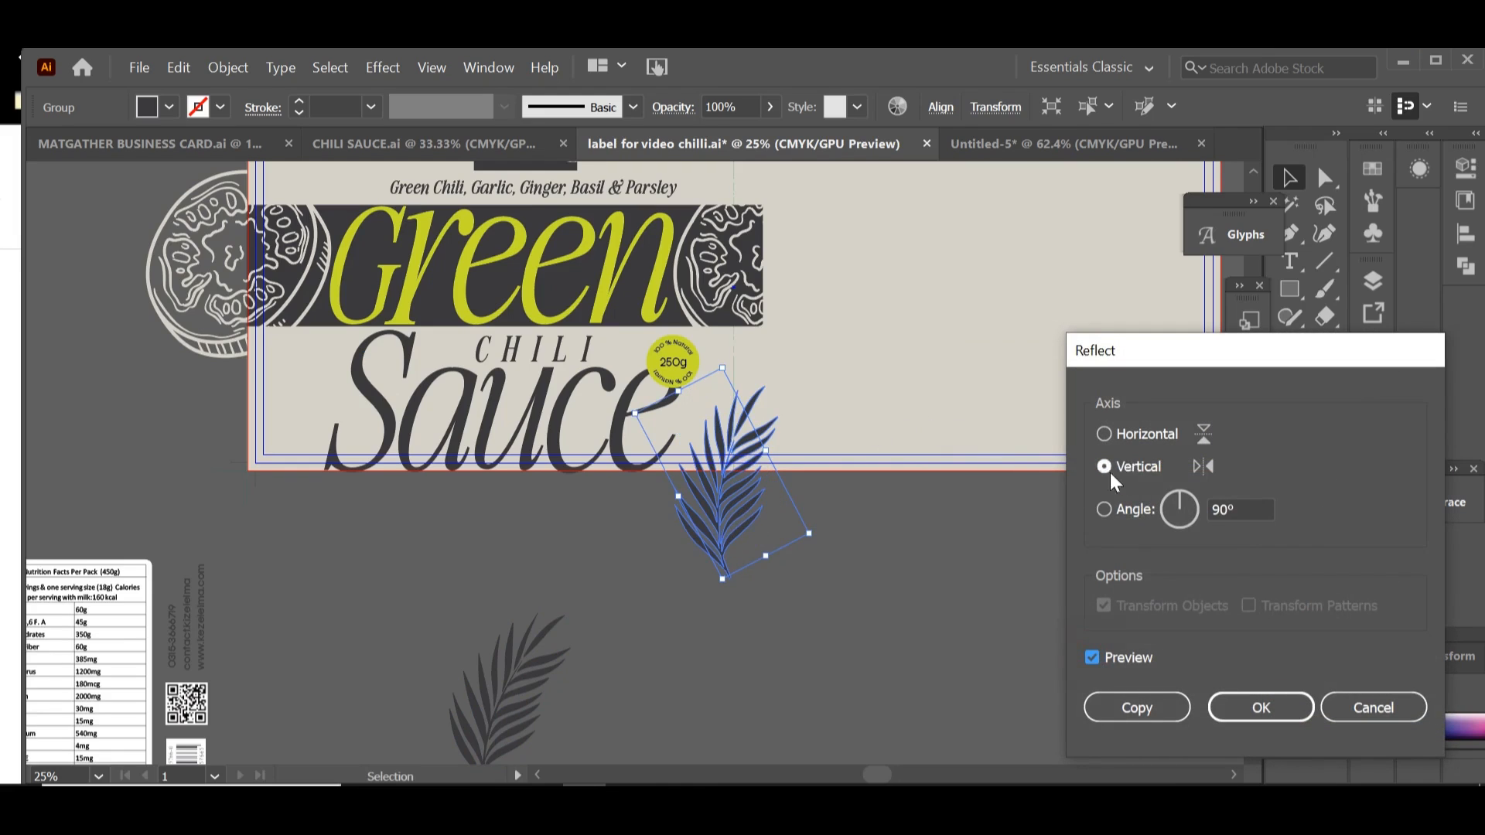
pyautogui.click(1135, 706)
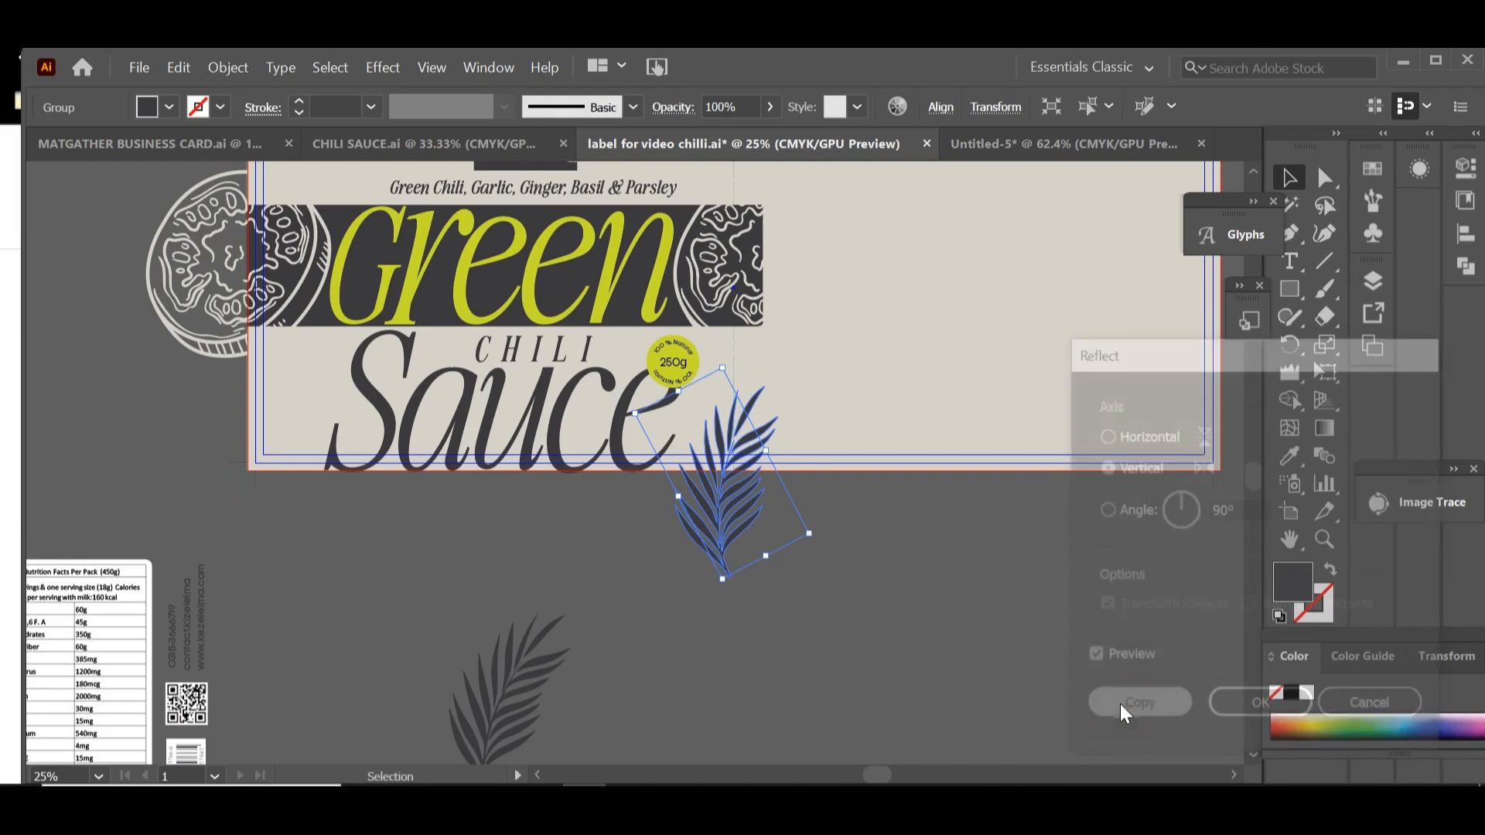
pyautogui.click(1028, 626)
# Step: Place the mirrored leaf to the left of Sauce over the label's lower left corner and fine-tune its placement
pyautogui.moveTo(712, 552); pyautogui.dragTo(272, 554)
pyautogui.click(513, 604)
pyautogui.moveTo(785, 600); pyautogui.dragTo(931, 602)
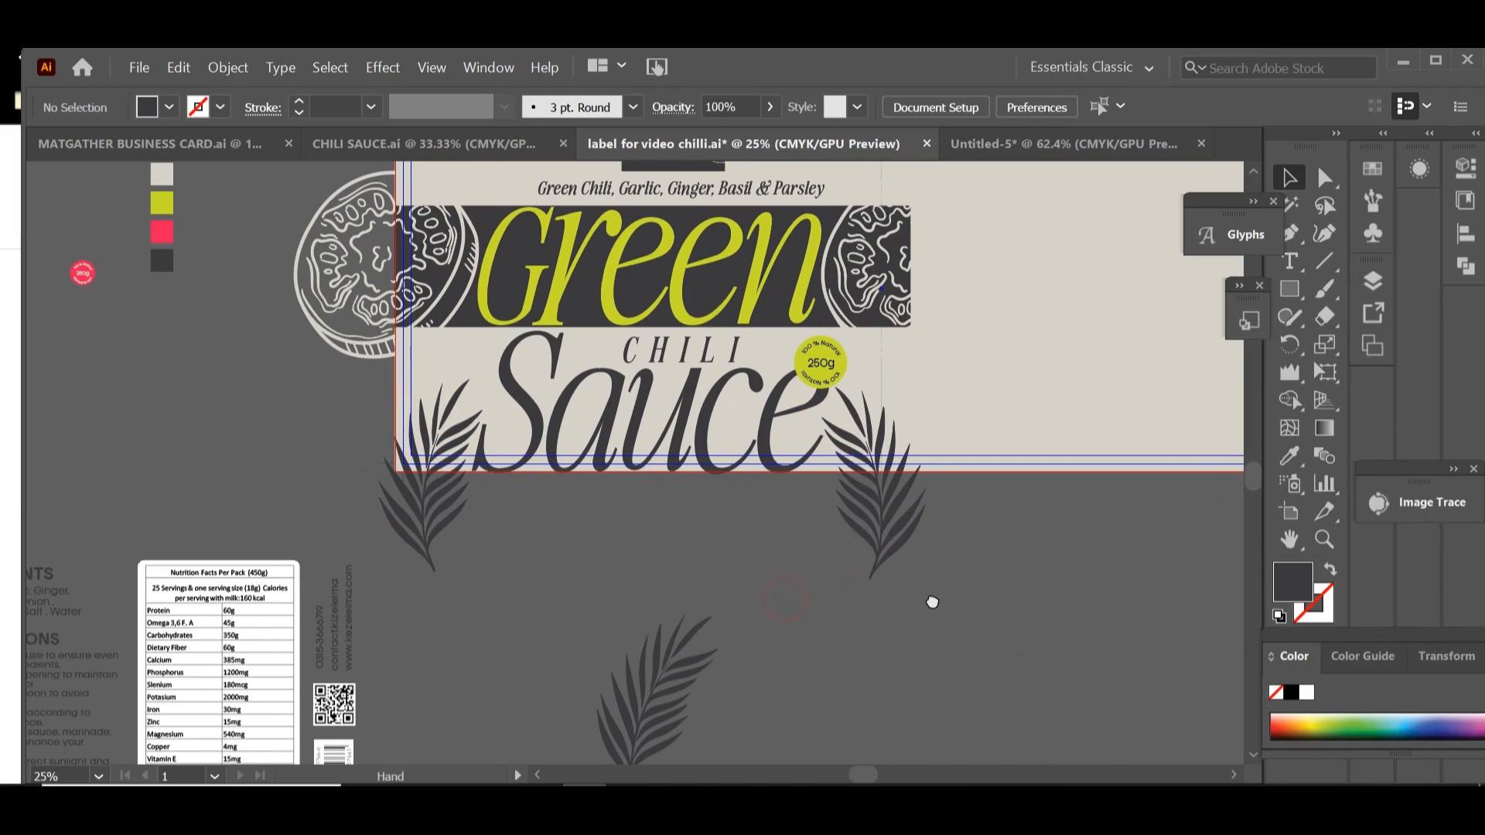
pyautogui.moveTo(401, 495); pyautogui.dragTo(397, 493)
pyautogui.click(525, 563)
pyautogui.hscroll(3, 564, 570)
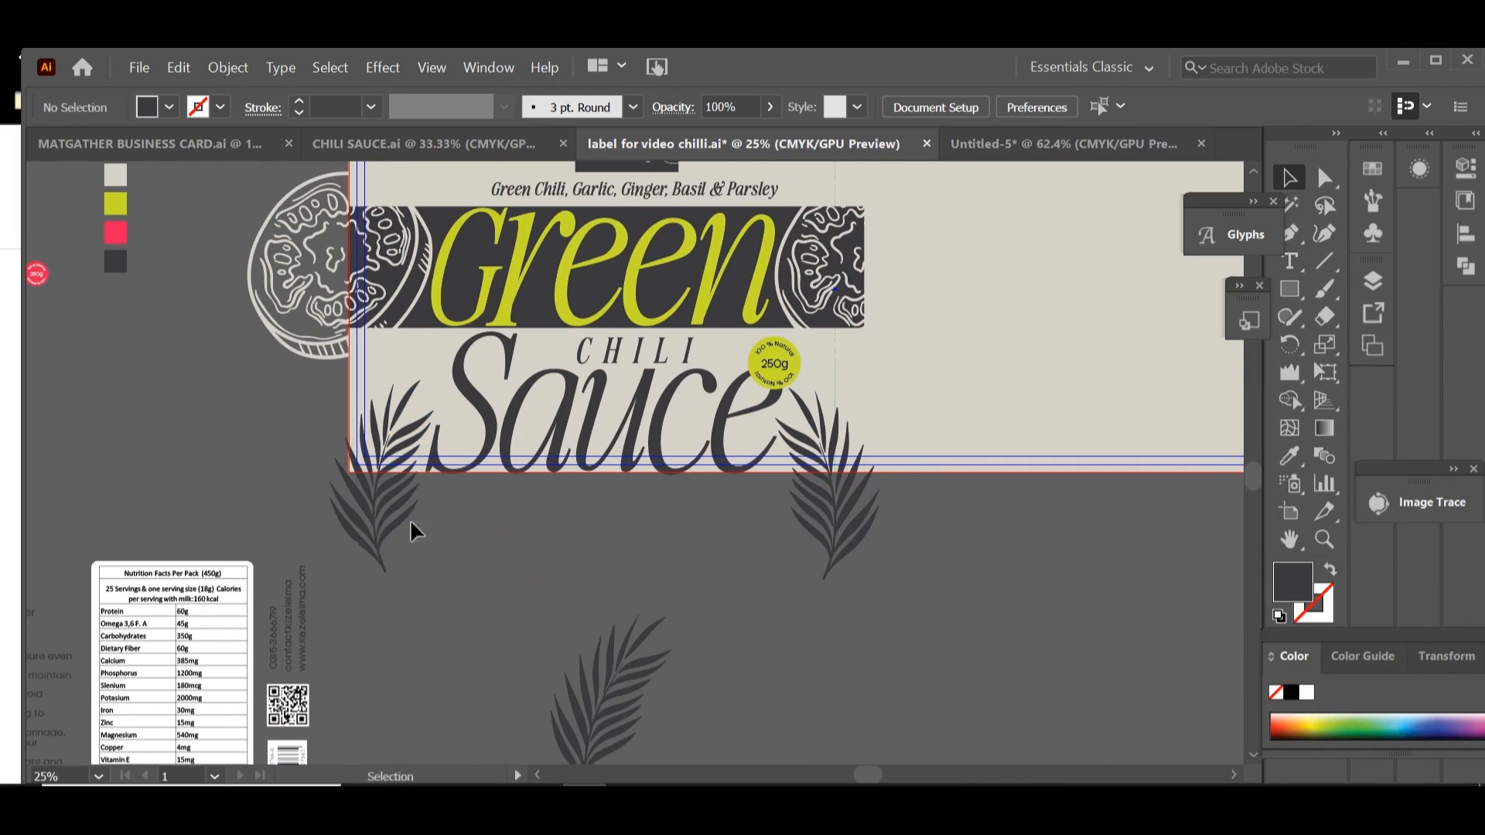
pyautogui.click(363, 528)
pyautogui.moveTo(394, 582); pyautogui.dragTo(388, 582)
pyautogui.click(483, 583)
# Step: Reposition the tomato slice at the charcoal band's left end, nudging it left to sit just beside the G of Green
pyautogui.moveTo(510, 575); pyautogui.dragTo(419, 685)
pyautogui.click(279, 431)
pyautogui.moveTo(275, 423); pyautogui.dragTo(290, 432)
pyautogui.press('Left')
pyautogui.press('Left')
pyautogui.press('Left')
pyautogui.press('Left')
pyautogui.press('Left')
pyautogui.press('Left')
pyautogui.press('Left')
pyautogui.press('Left')
pyautogui.press('Left')
pyautogui.press('Left')
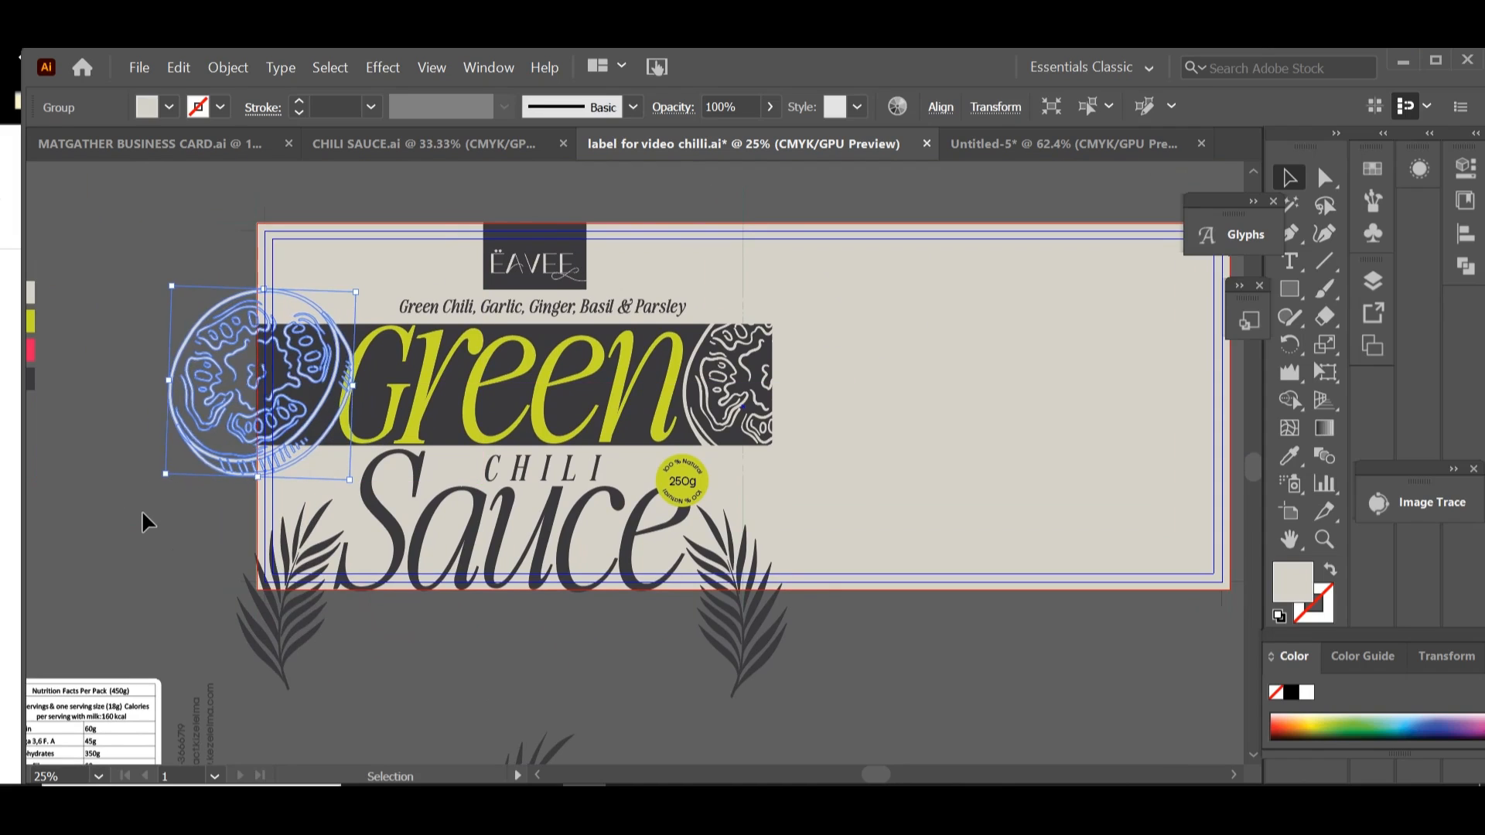
pyautogui.press('Left')
pyautogui.press('Left')
pyautogui.press('Left')
pyautogui.press('Left')
pyautogui.press('Left')
pyautogui.press('Left')
pyautogui.press('Left')
pyautogui.press('Left')
pyautogui.press('Left')
pyautogui.press('Left')
pyautogui.press('Left')
pyautogui.press('Left')
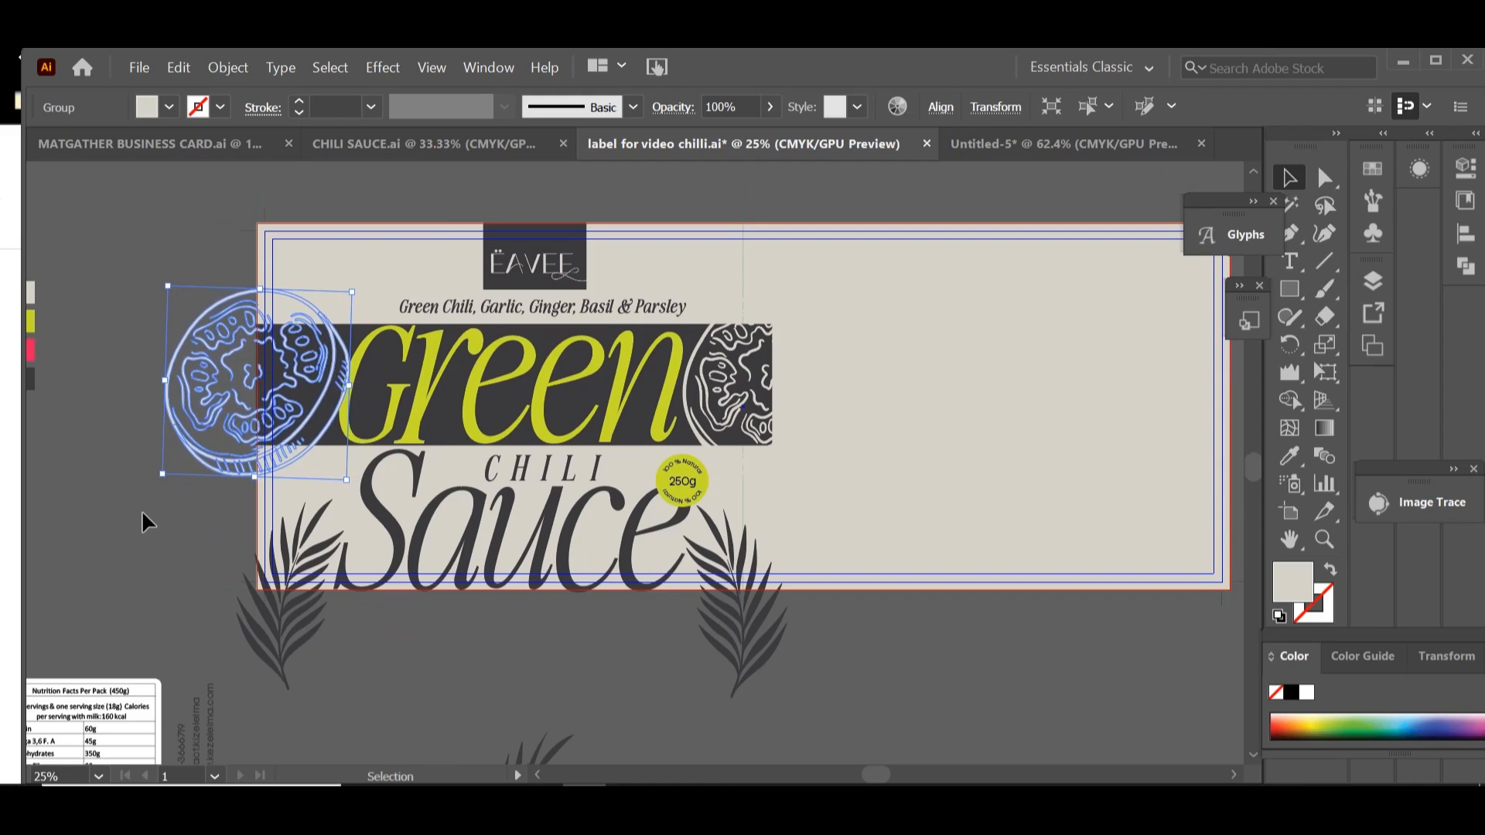
pyautogui.press('Left')
pyautogui.press('Left')
pyautogui.press('Left')
pyautogui.press('Left')
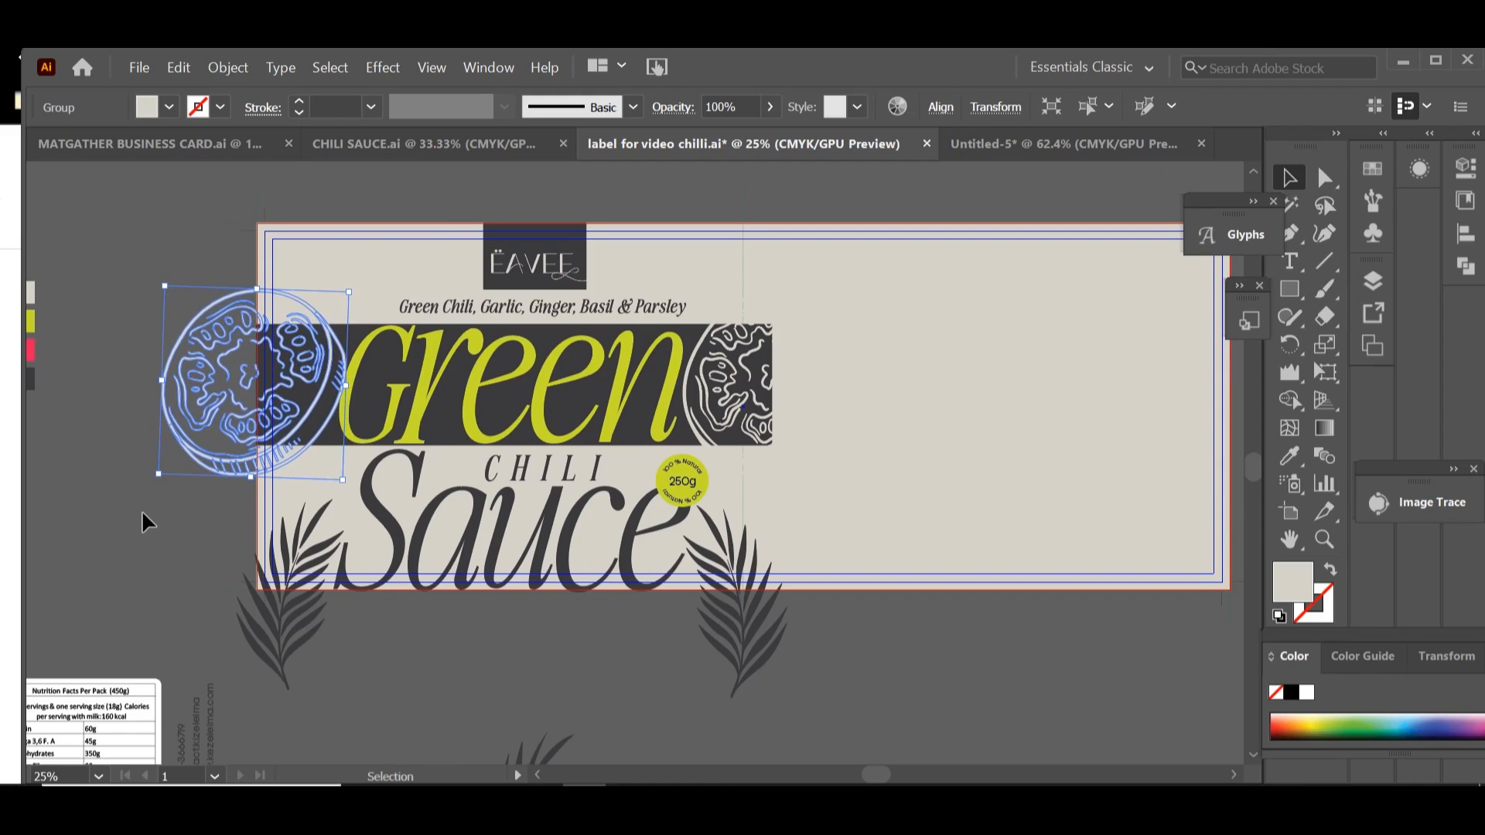
pyautogui.click(552, 663)
pyautogui.moveTo(555, 666); pyautogui.dragTo(586, 630)
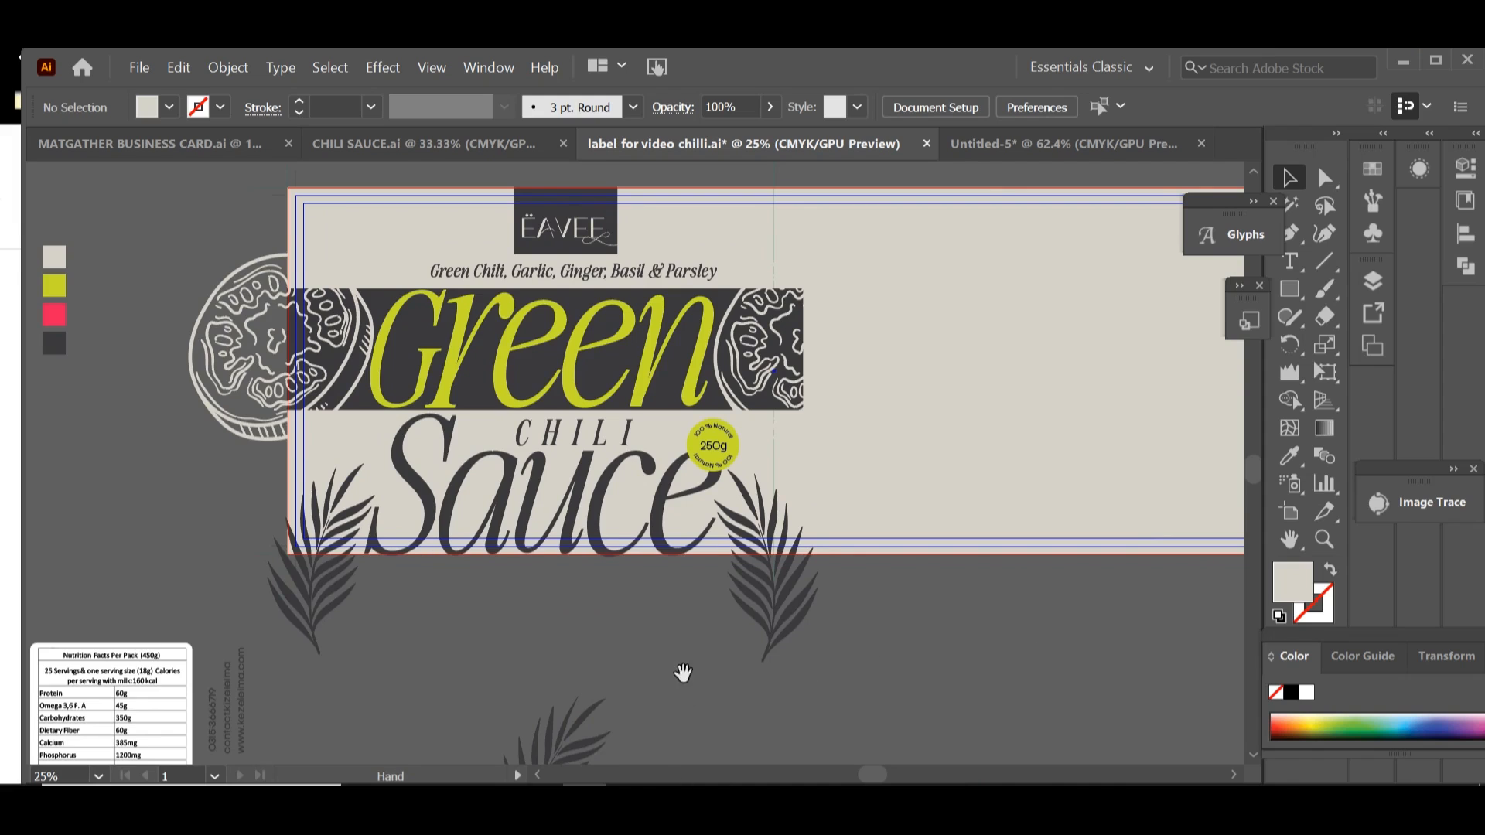
# Step: Move the ingredients, instructions, nutrition table, contact lines and codes together onto the label's empty right half and balance their position
pyautogui.moveTo(683, 672); pyautogui.dragTo(997, 525)
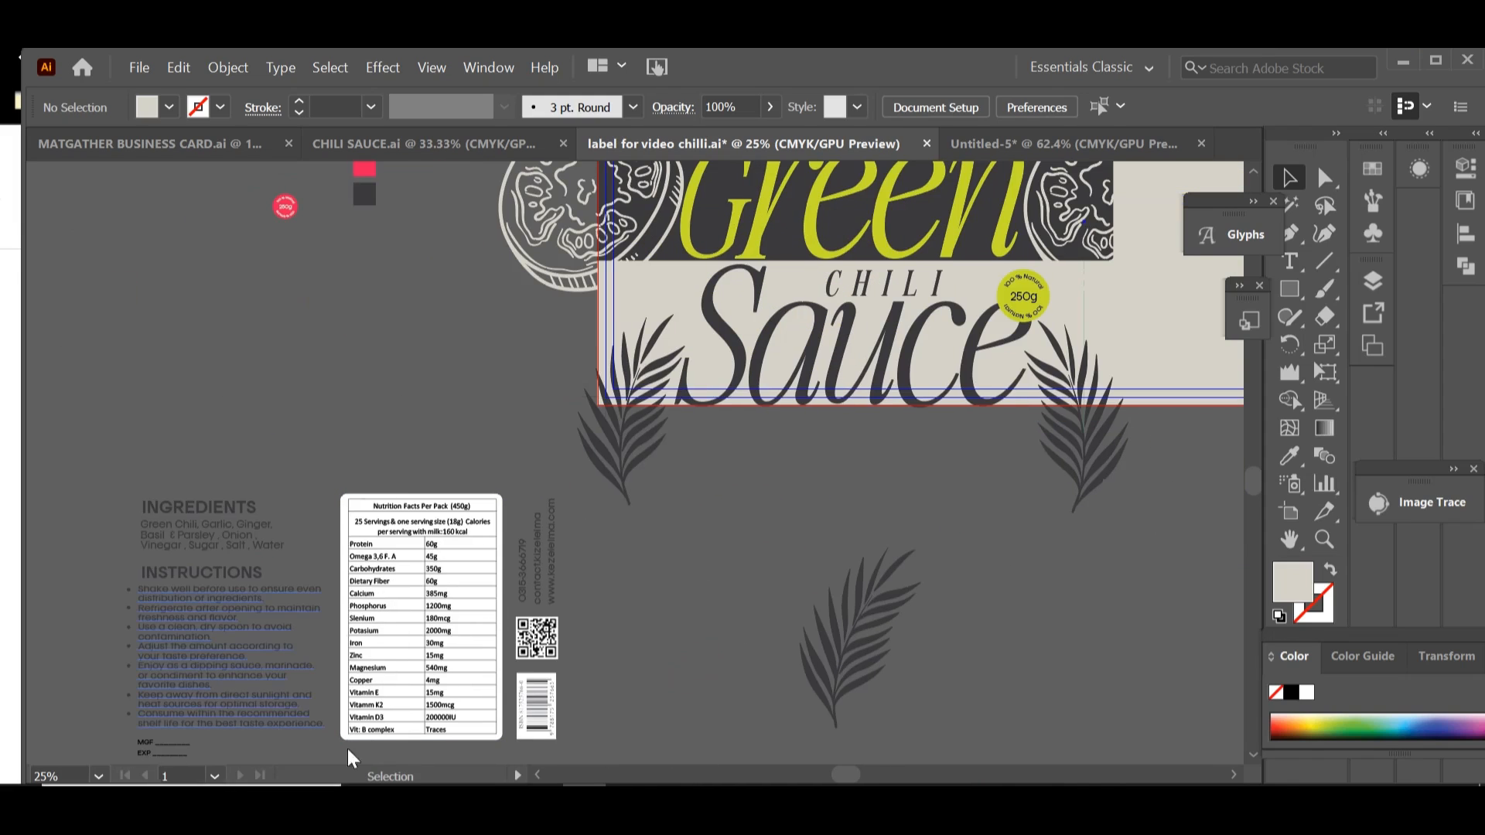
pyautogui.moveTo(325, 642); pyautogui.dragTo(1036, 595)
pyautogui.moveTo(785, 647); pyautogui.dragTo(289, 711)
pyautogui.moveTo(682, 639); pyautogui.dragTo(912, 302)
pyautogui.scroll(3, 917, 487)
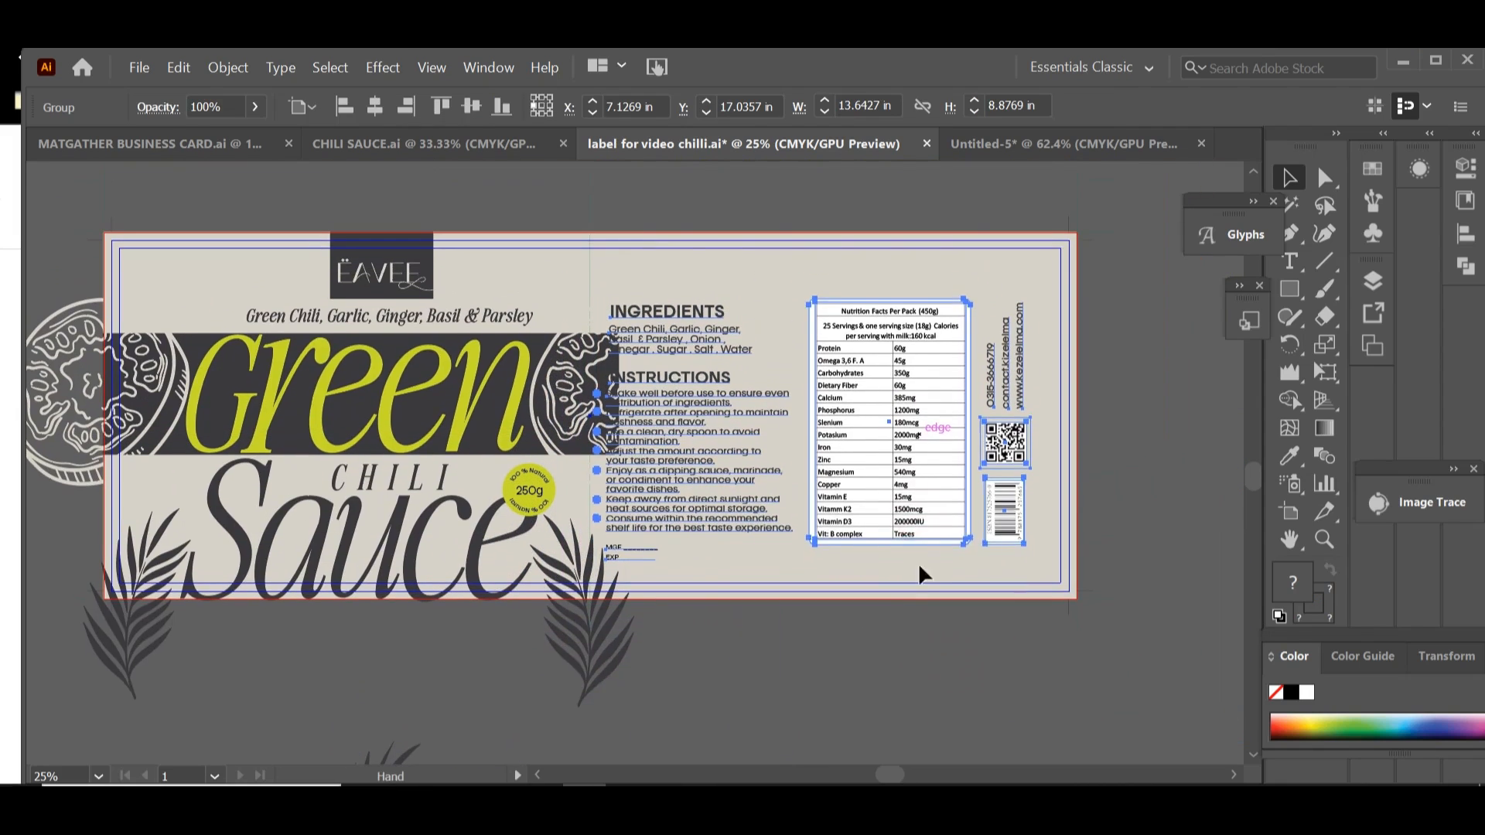
pyautogui.moveTo(901, 502); pyautogui.dragTo(915, 491)
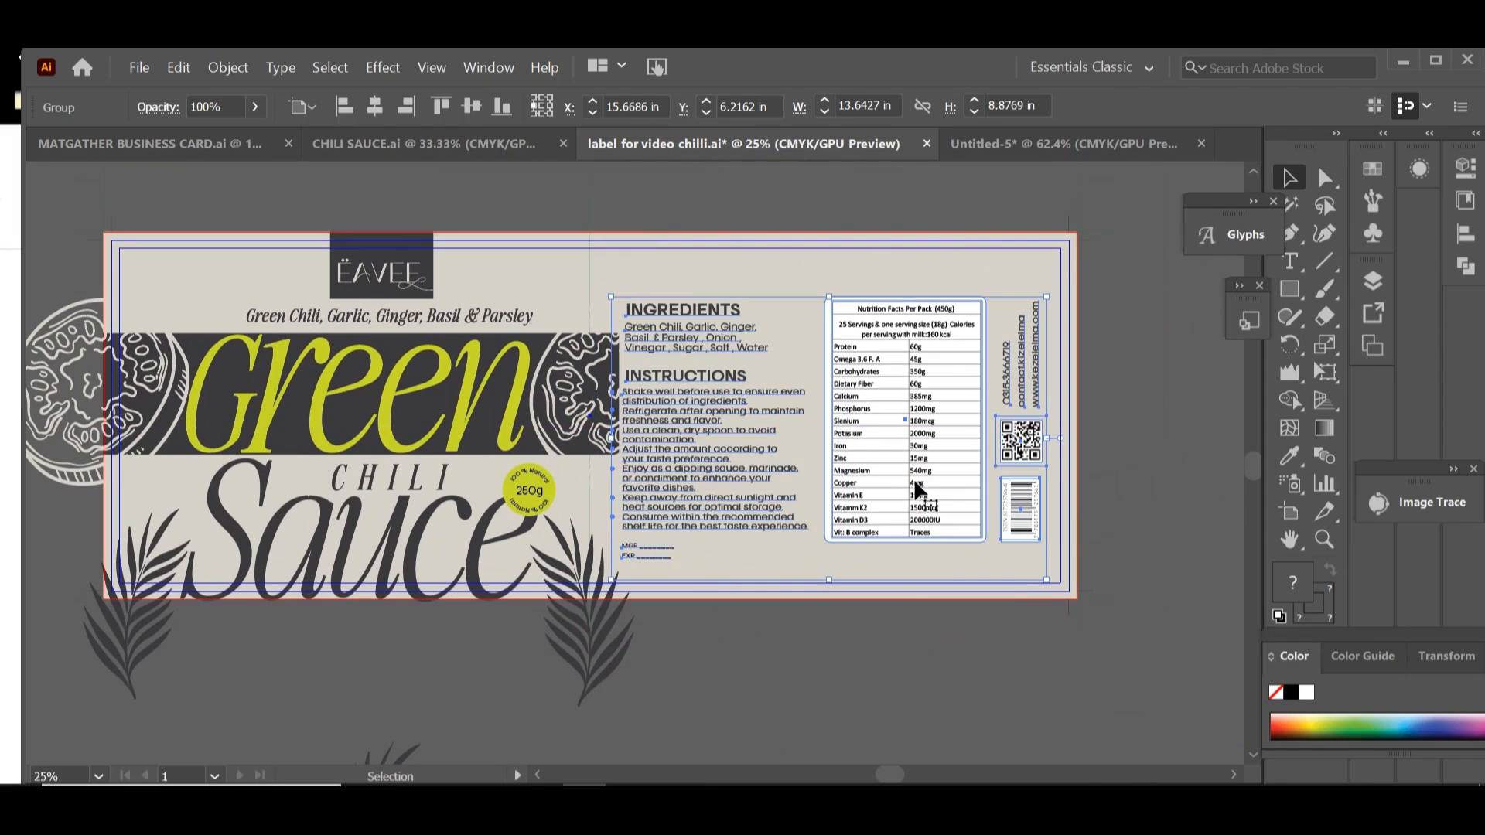
pyautogui.click(1041, 710)
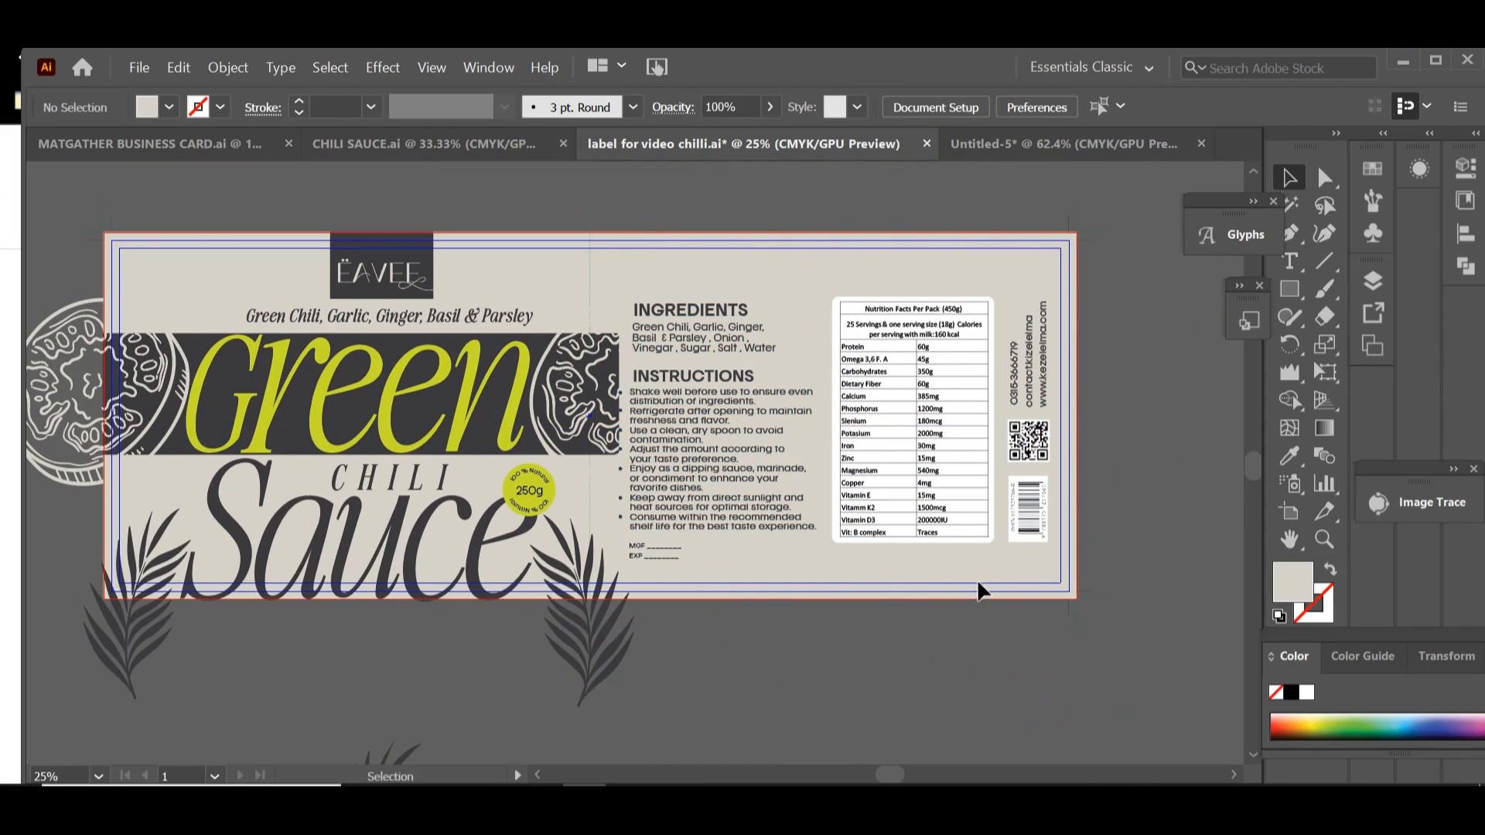
pyautogui.moveTo(851, 472); pyautogui.dragTo(853, 466)
pyautogui.click(845, 637)
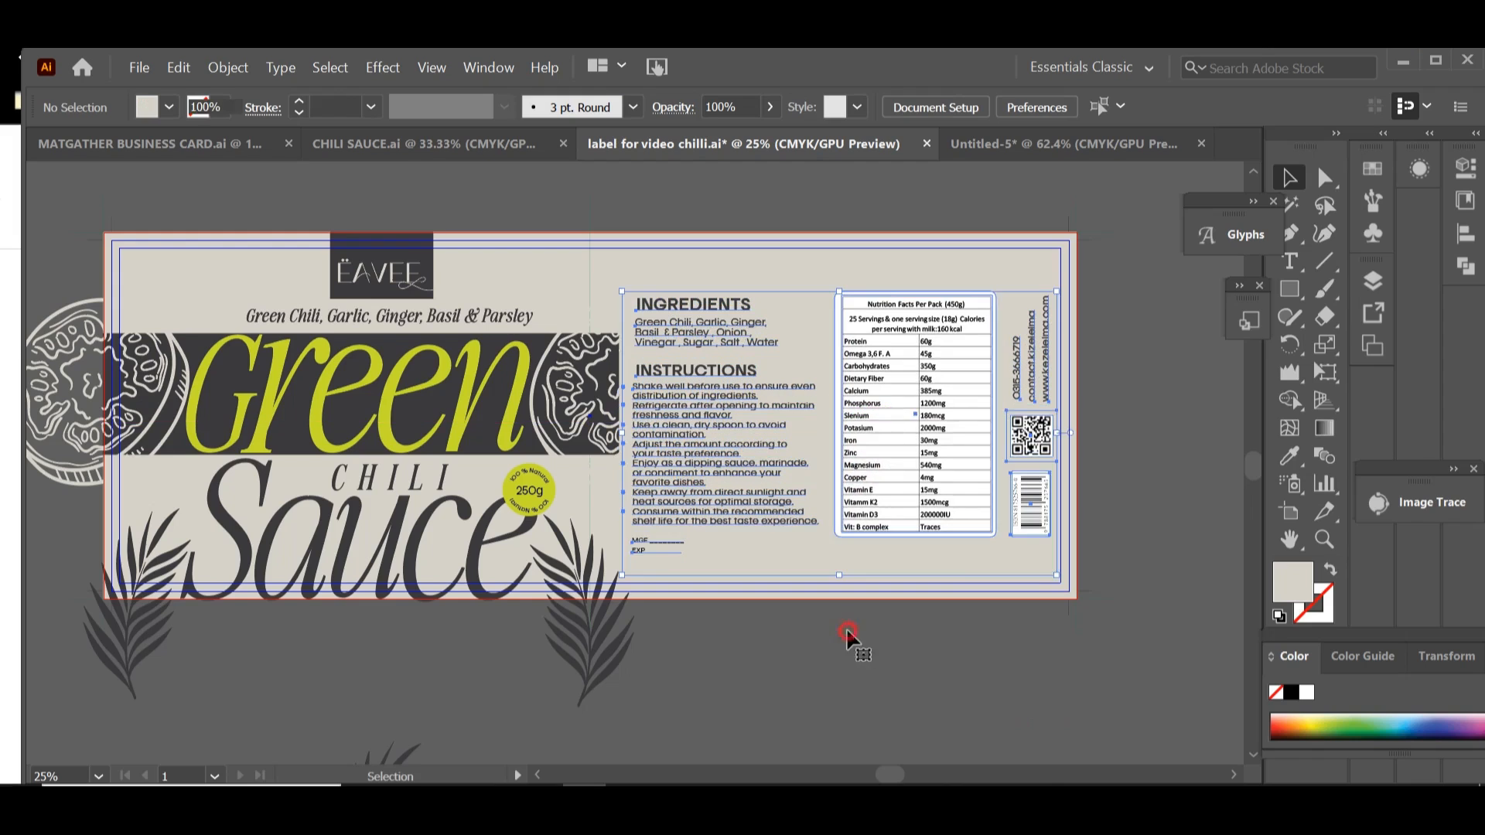
# Step: Place two copies of the leaf on the back half, one at the lower right edge and one rotated over the top edge
pyautogui.click(603, 645)
pyautogui.moveTo(605, 642); pyautogui.dragTo(842, 371)
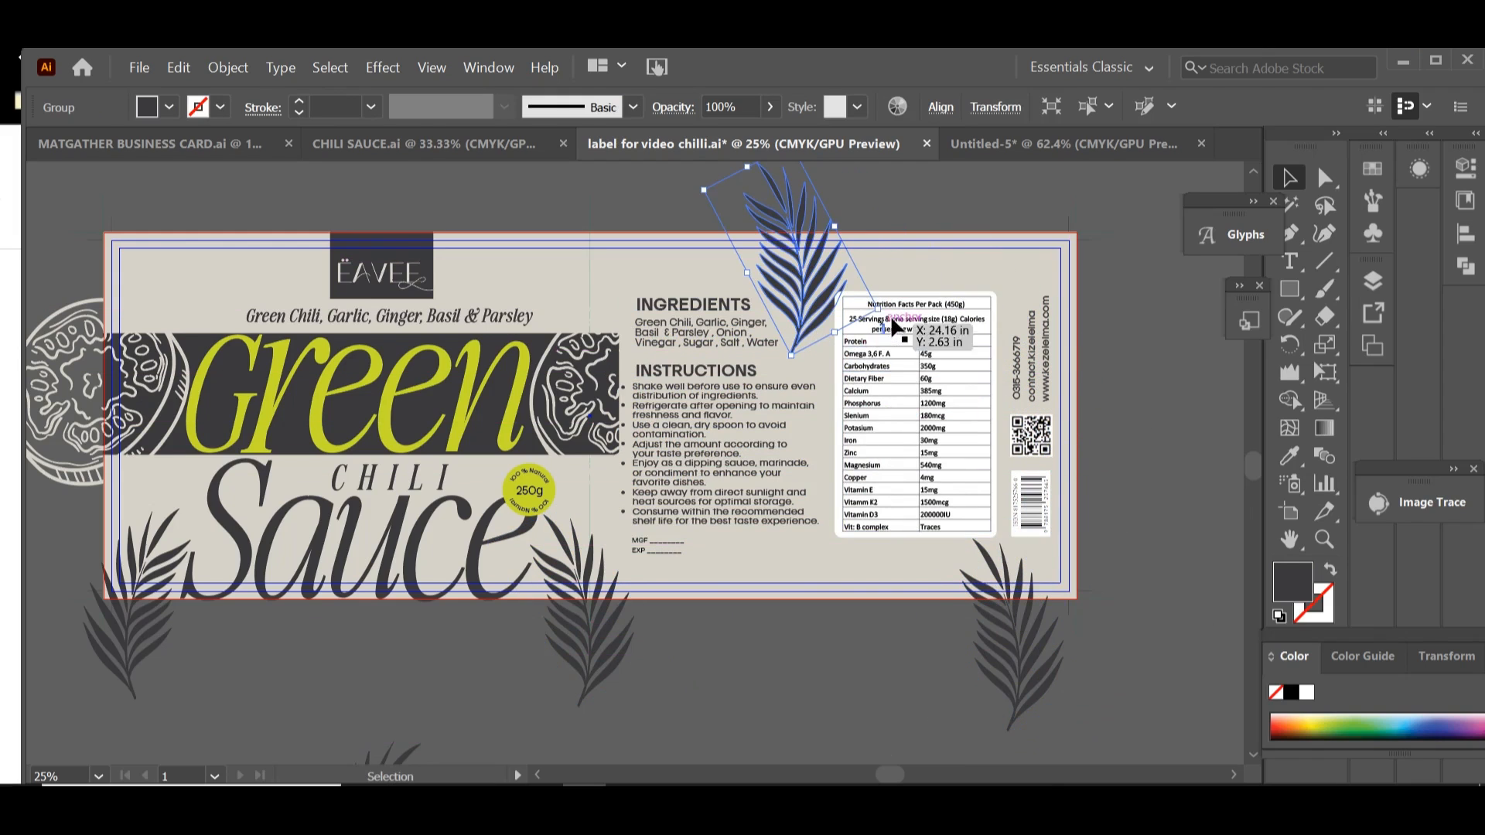
pyautogui.moveTo(886, 316); pyautogui.dragTo(659, 330)
pyautogui.click(1005, 310)
pyautogui.moveTo(806, 524); pyautogui.dragTo(818, 517)
pyautogui.click(972, 433)
pyautogui.moveTo(991, 623); pyautogui.dragTo(1020, 347)
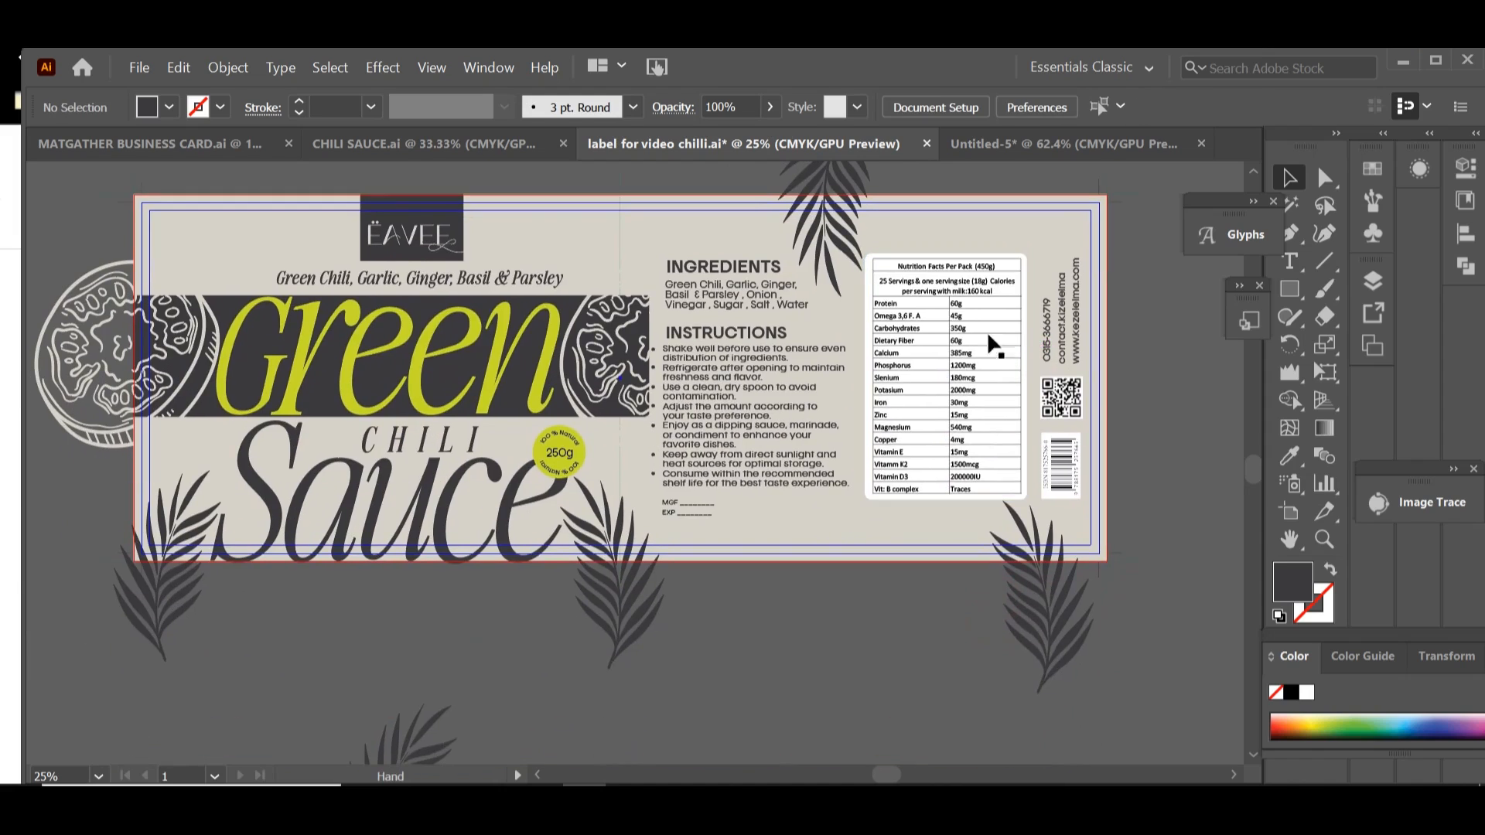
pyautogui.click(848, 259)
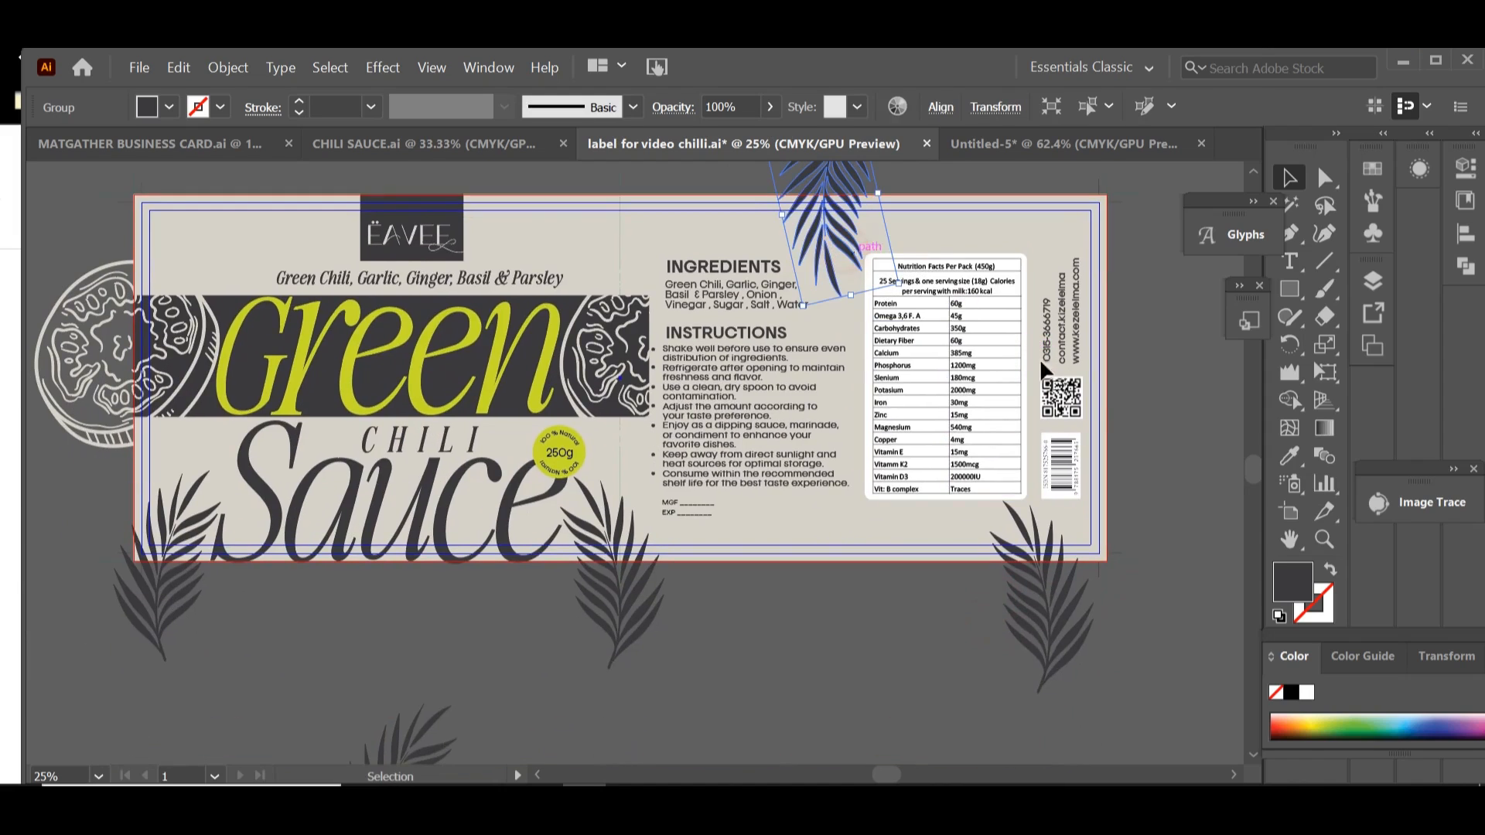
pyautogui.click(899, 633)
pyautogui.press('space')
pyautogui.moveTo(902, 624); pyautogui.dragTo(955, 668)
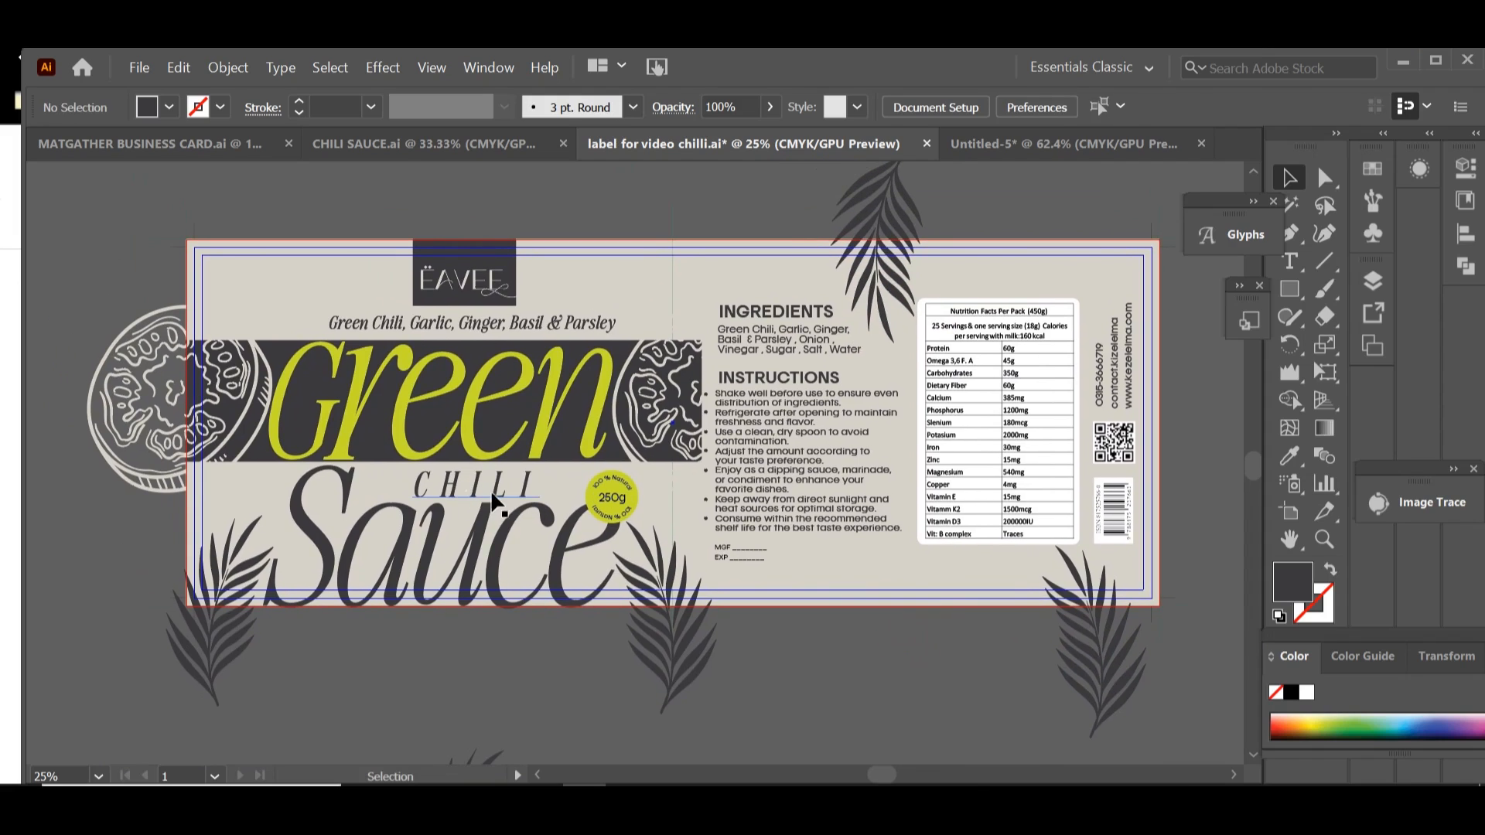
pyautogui.click(492, 495)
pyautogui.moveTo(540, 507); pyautogui.dragTo(539, 506)
pyautogui.click(684, 669)
pyautogui.moveTo(841, 648); pyautogui.dragTo(842, 600)
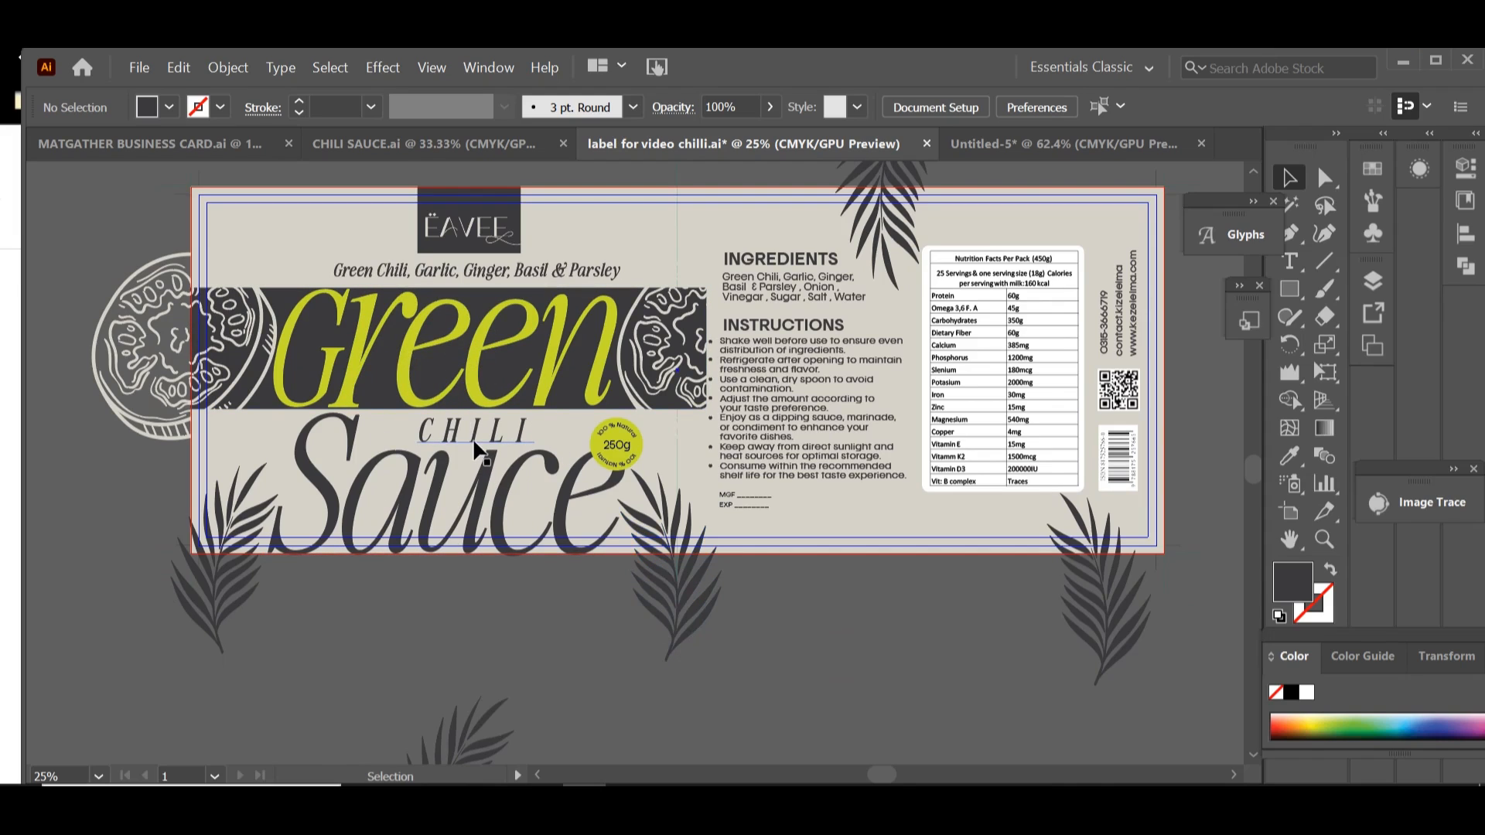
pyautogui.click(415, 402)
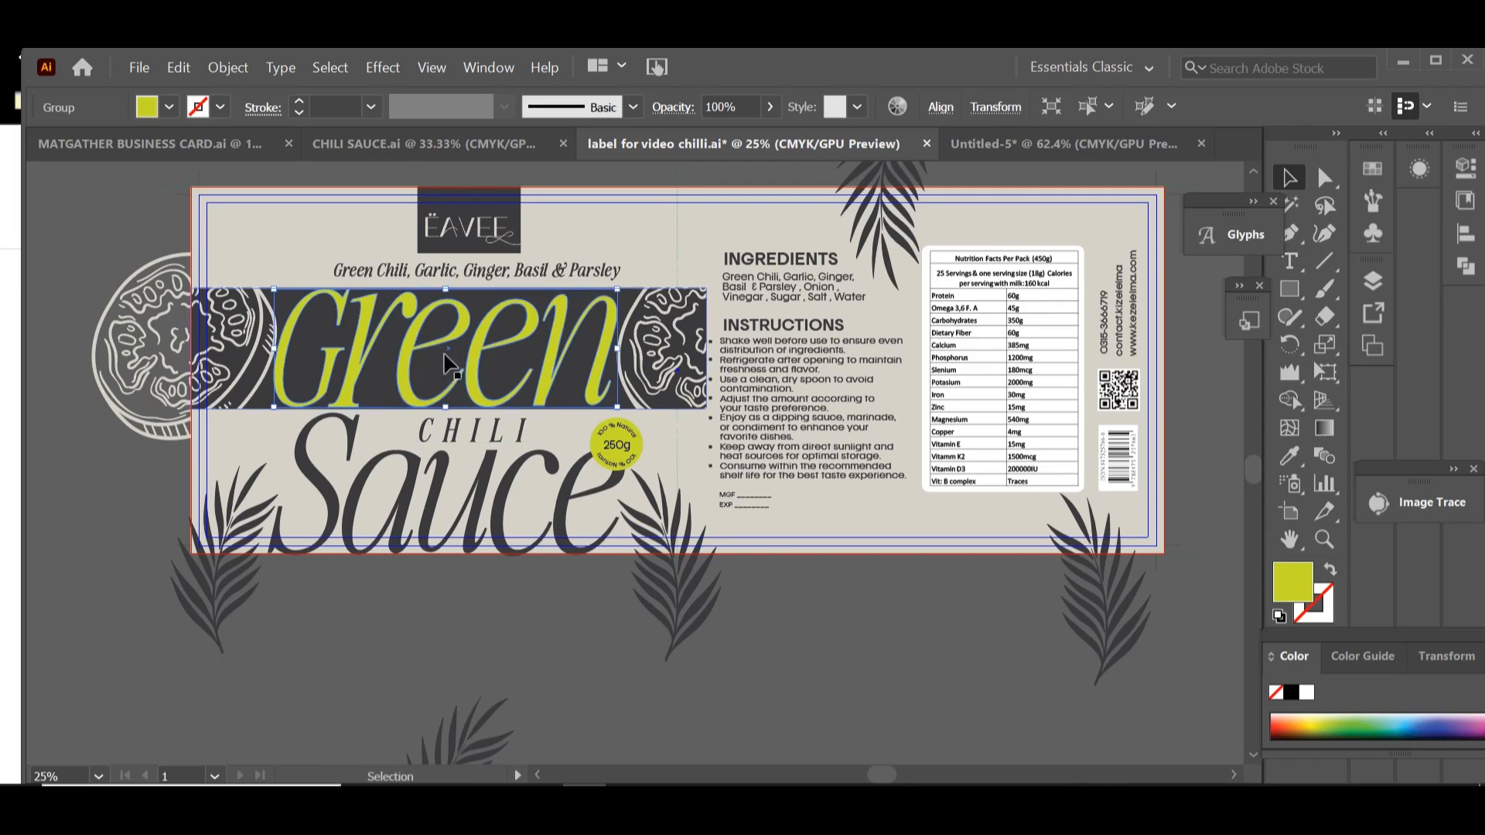
pyautogui.click(799, 603)
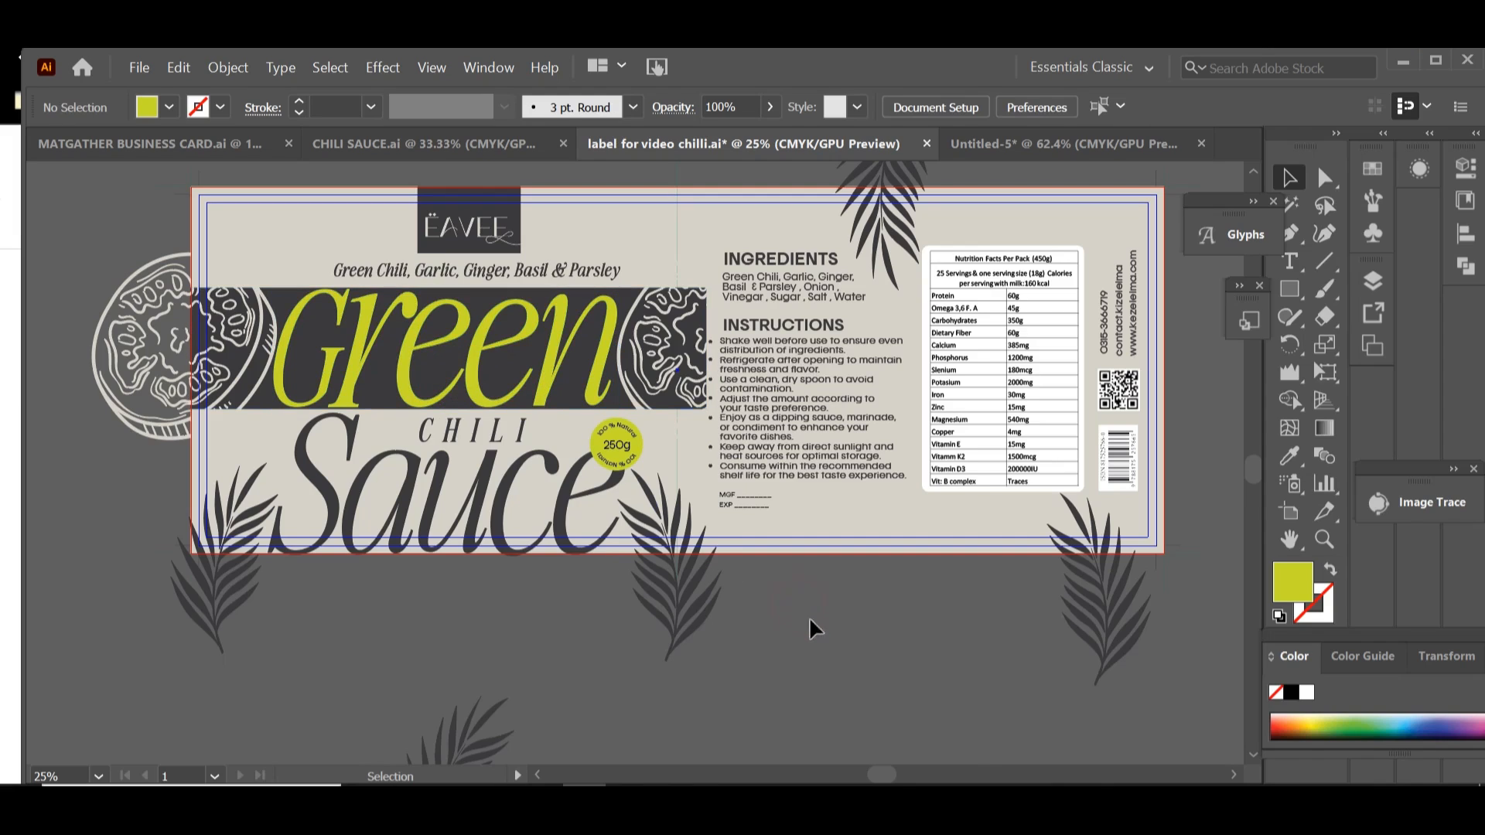
# Step: Move the spare leaf below the label out of the way, far to the left of the artboard
pyautogui.hotkey('ctrl', '-')
pyautogui.hotkey('ctrl', '-')
pyautogui.hotkey('ctrl', '-')
pyautogui.moveTo(572, 572); pyautogui.dragTo(154, 486)
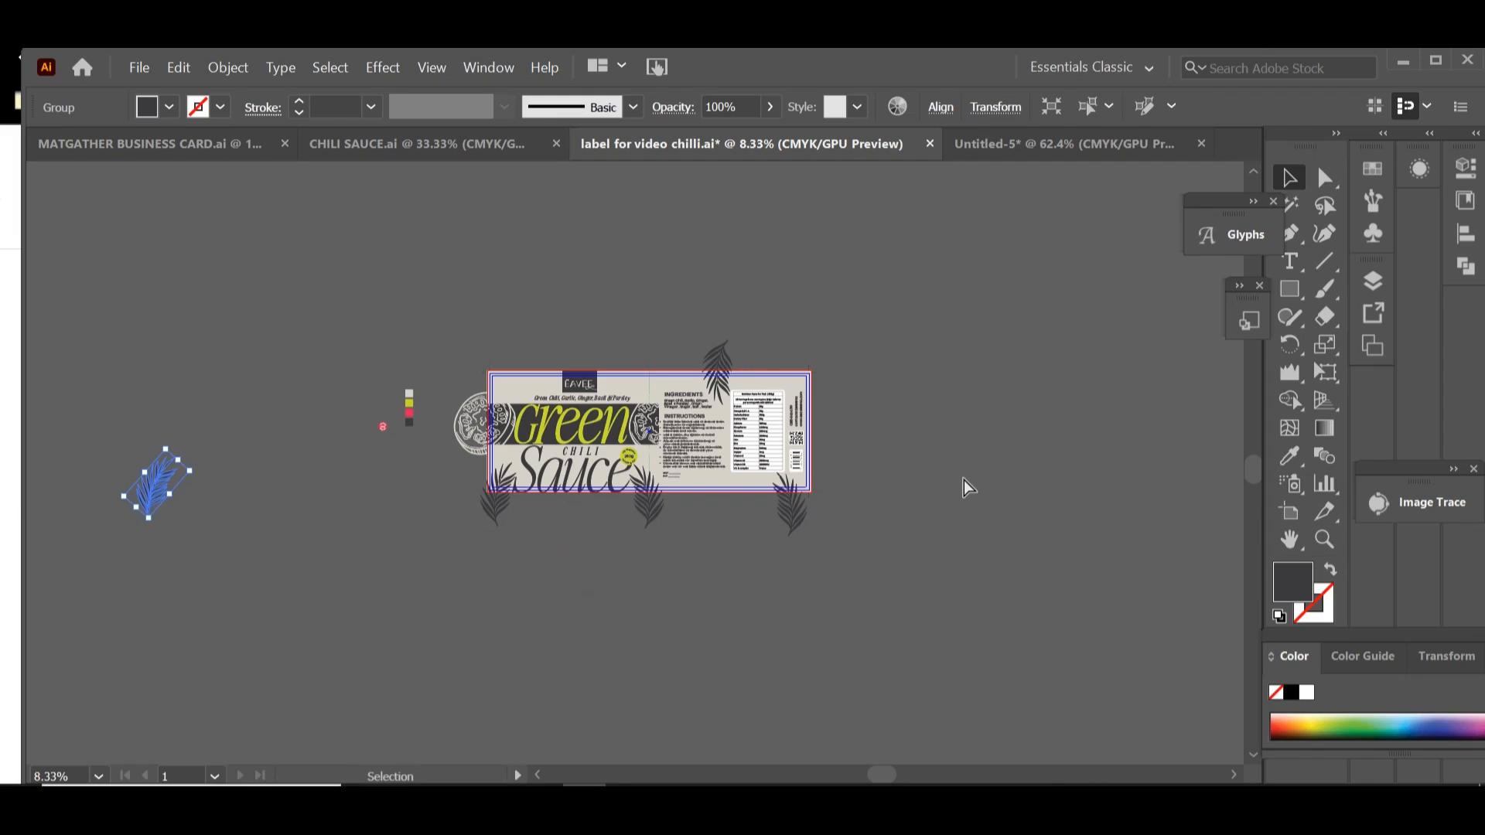
pyautogui.press('a')
pyautogui.press('v')
pyautogui.click(962, 475)
# Step: Duplicate the label artboard together with its artwork directly below the original
pyautogui.click(1289, 513)
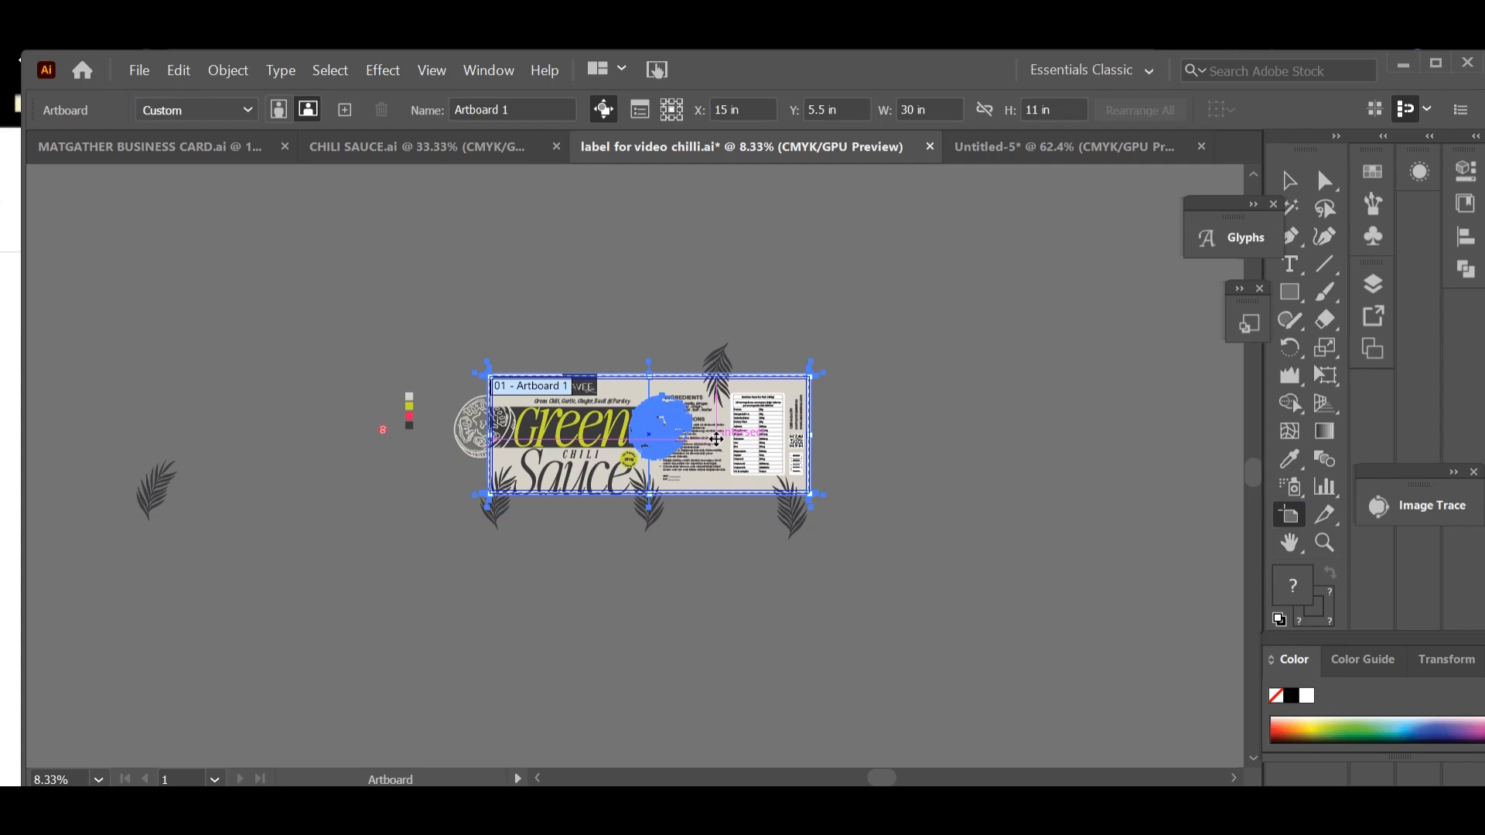
pyautogui.moveTo(719, 450); pyautogui.dragTo(739, 640)
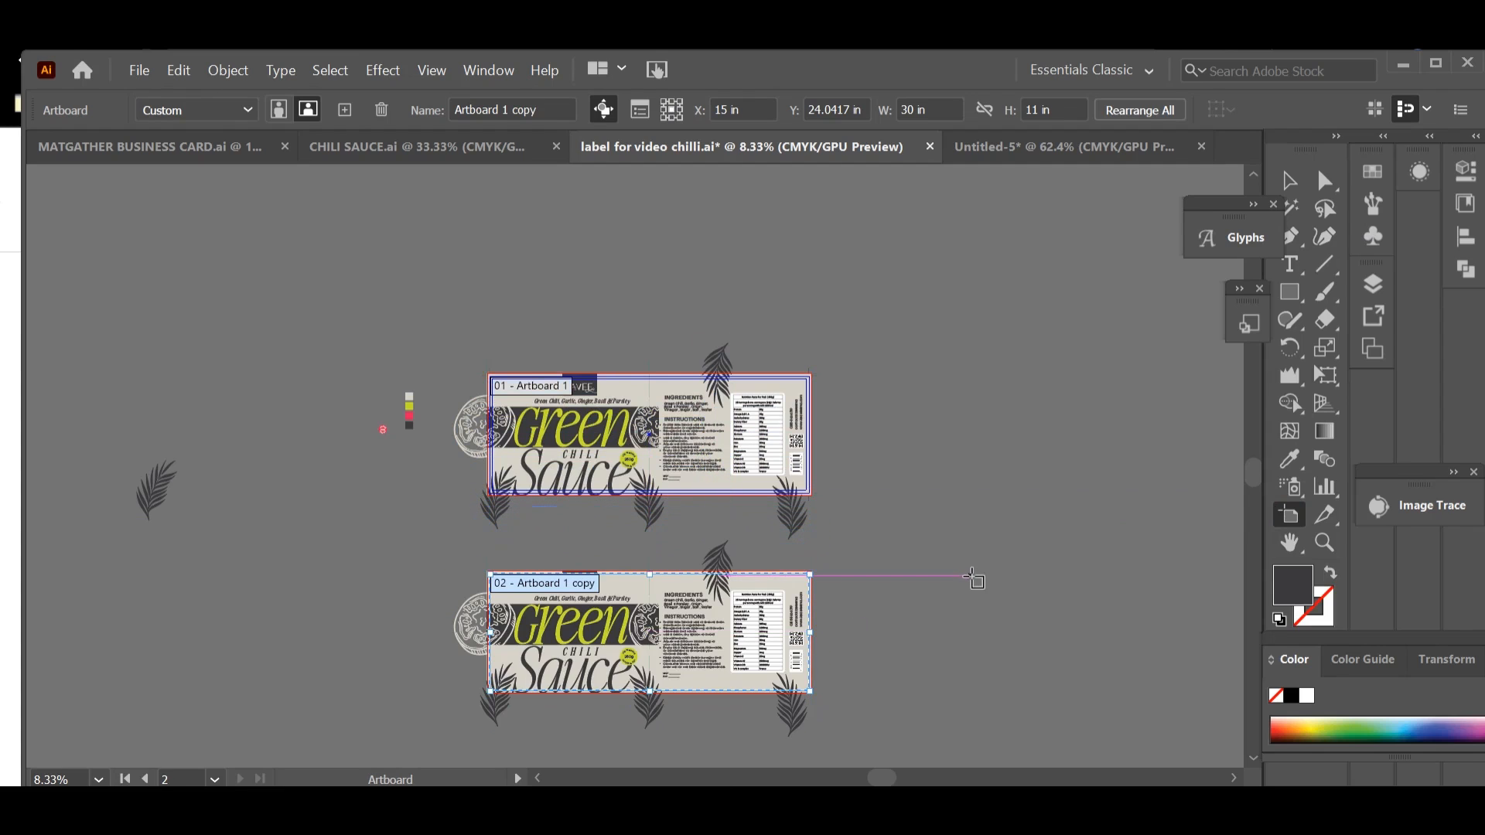
pyautogui.click(1285, 181)
pyautogui.click(1085, 361)
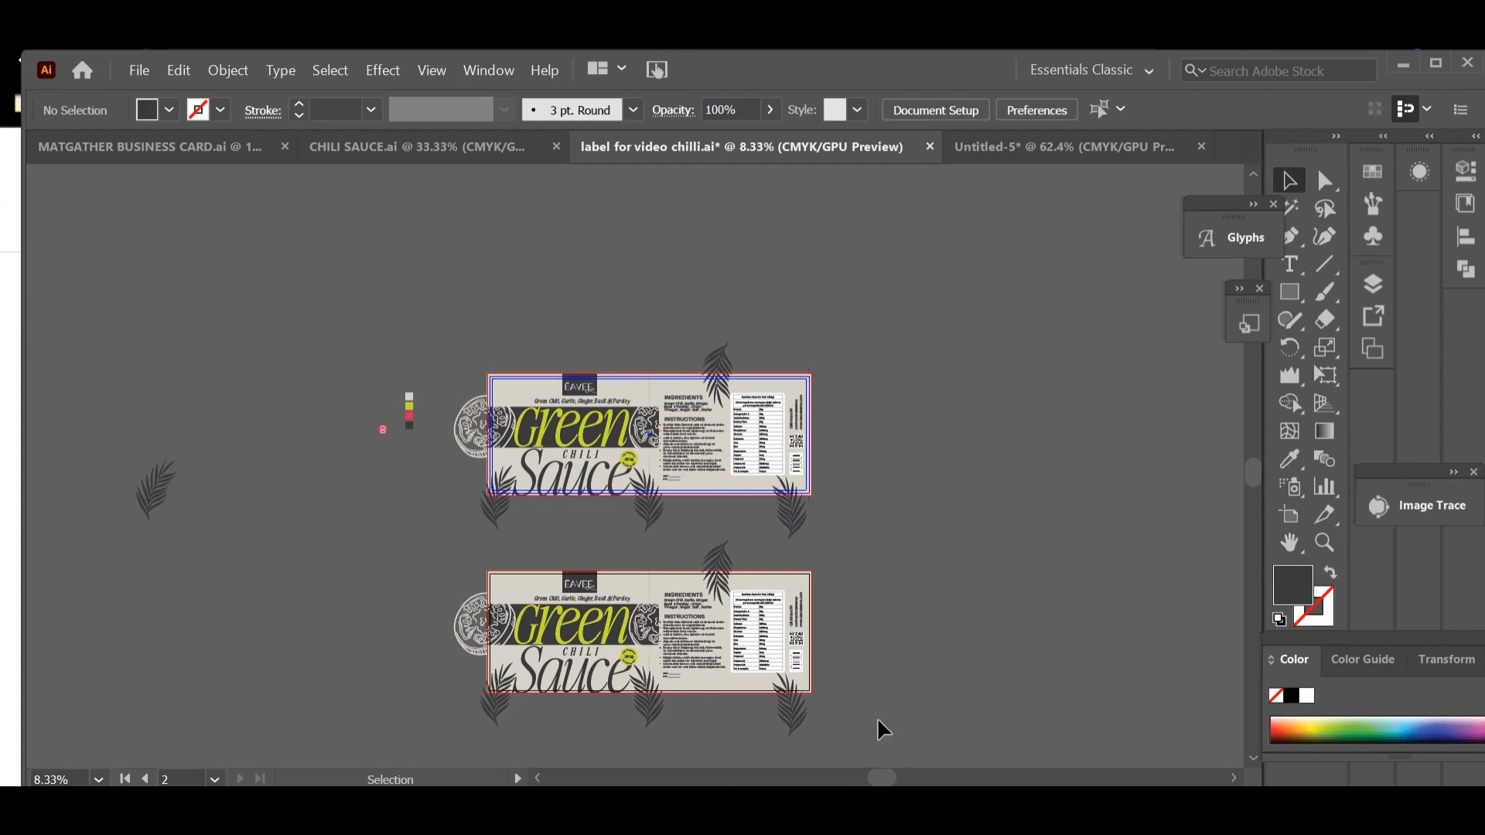
# Step: Add the text "Red" on the empty canvas to the left of the duplicated label
pyautogui.moveTo(826, 618); pyautogui.dragTo(862, 415)
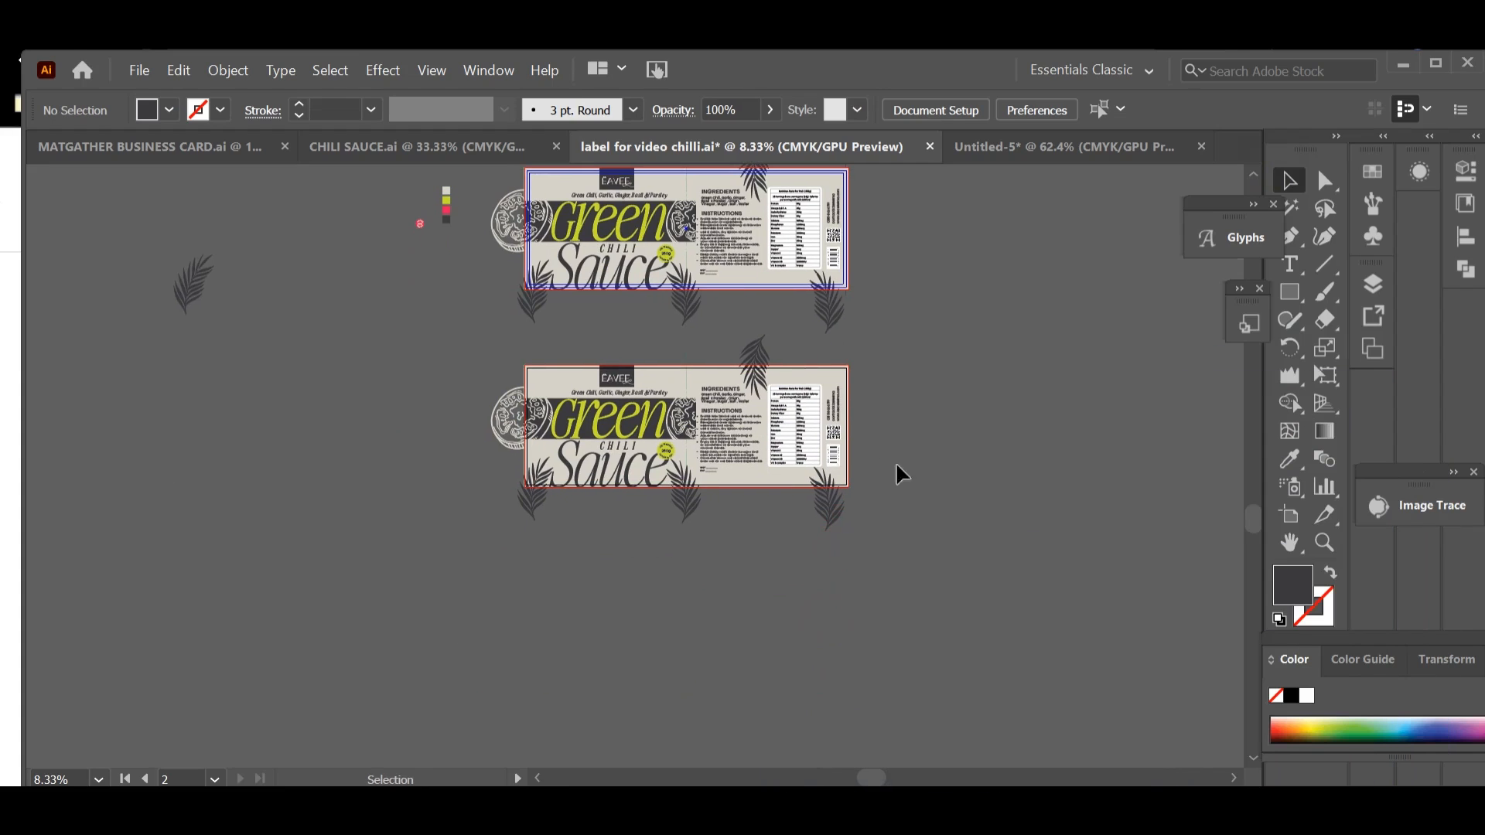
pyautogui.click(630, 426)
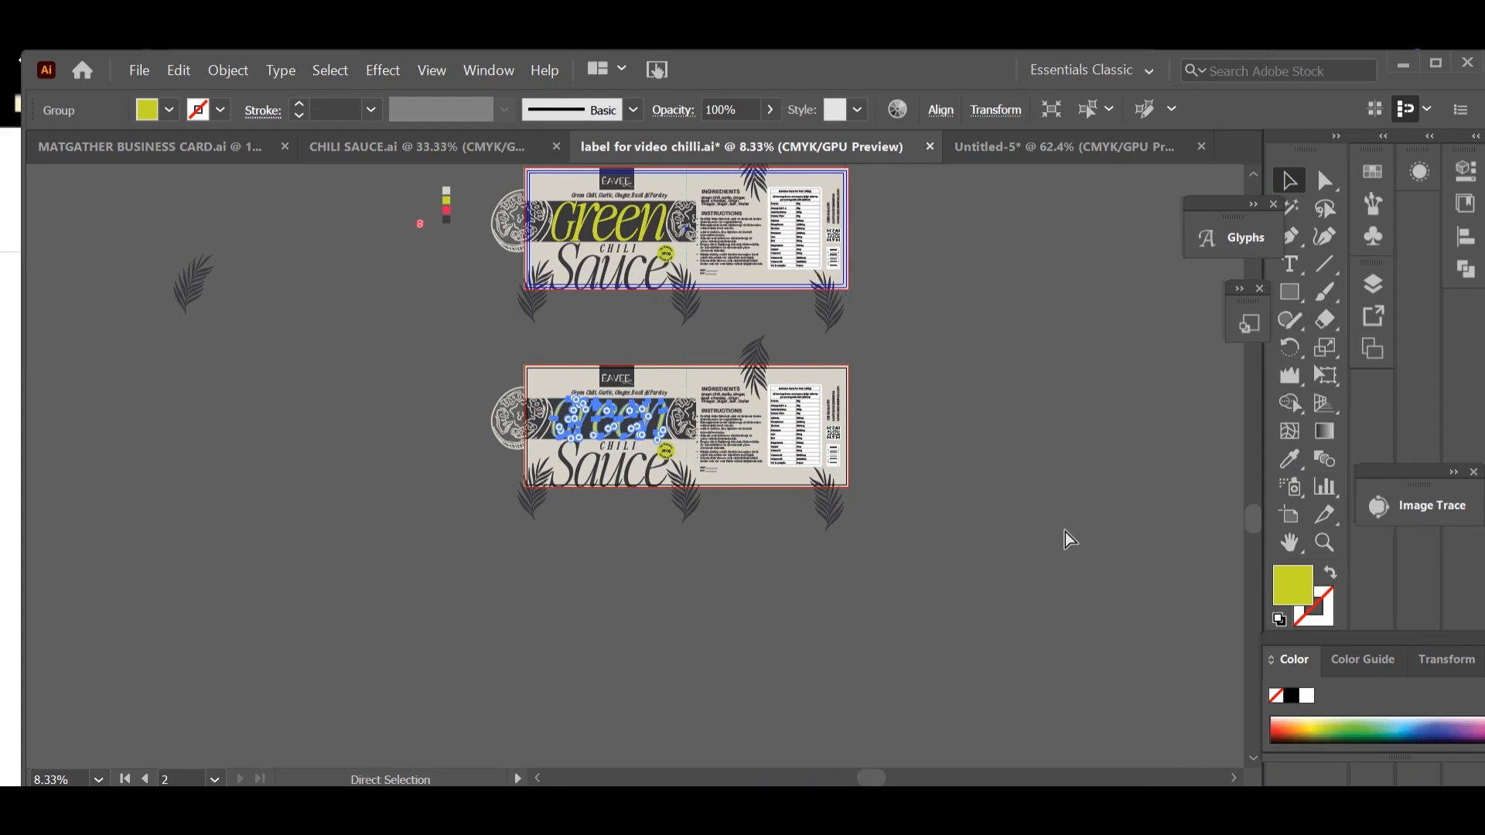
pyautogui.hotkey('ctrl', '=')
pyautogui.hotkey('ctrl', '=')
pyautogui.moveTo(860, 637); pyautogui.dragTo(958, 532)
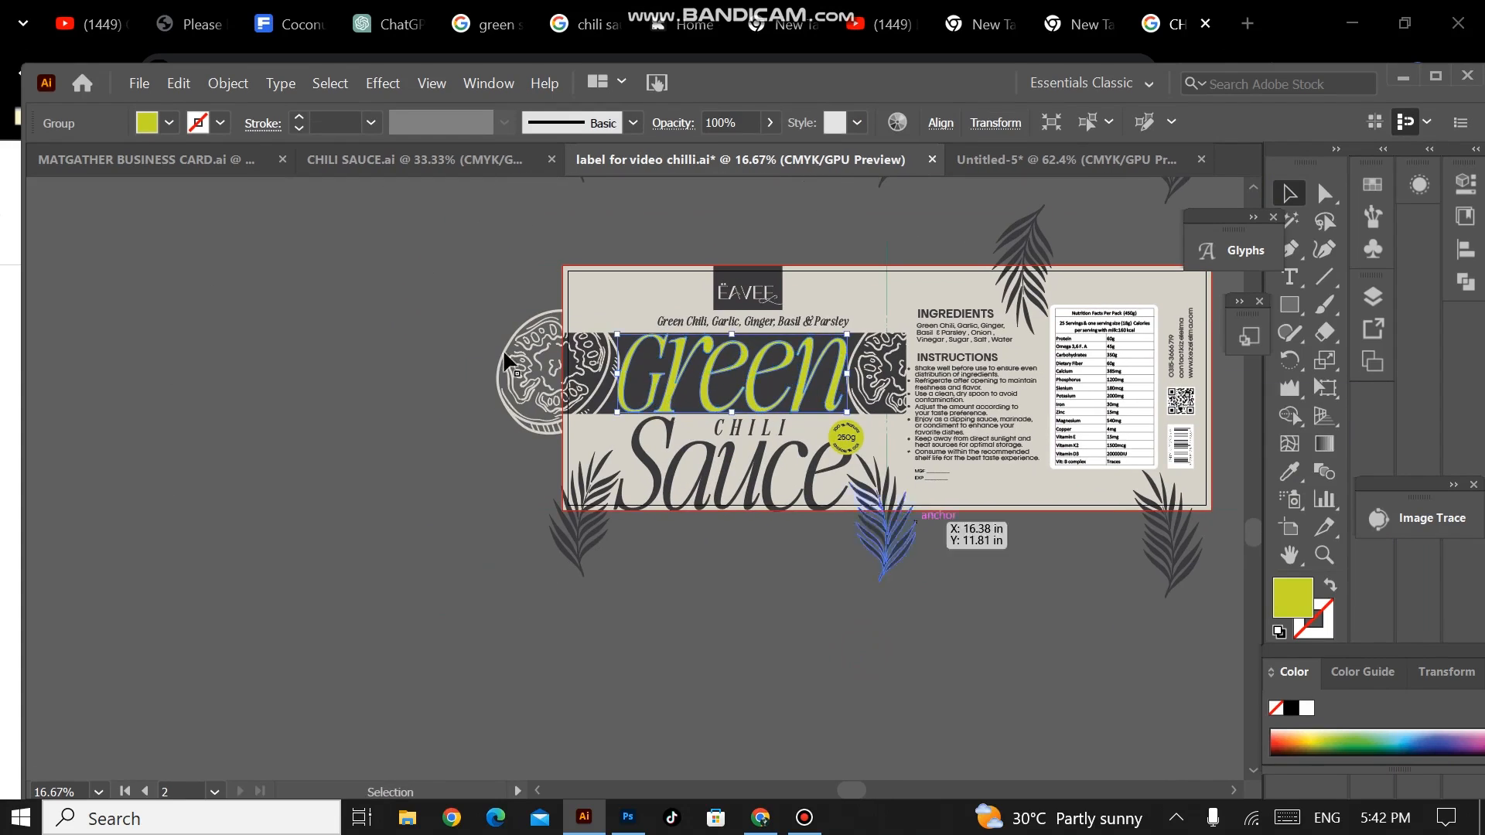
pyautogui.click(1291, 276)
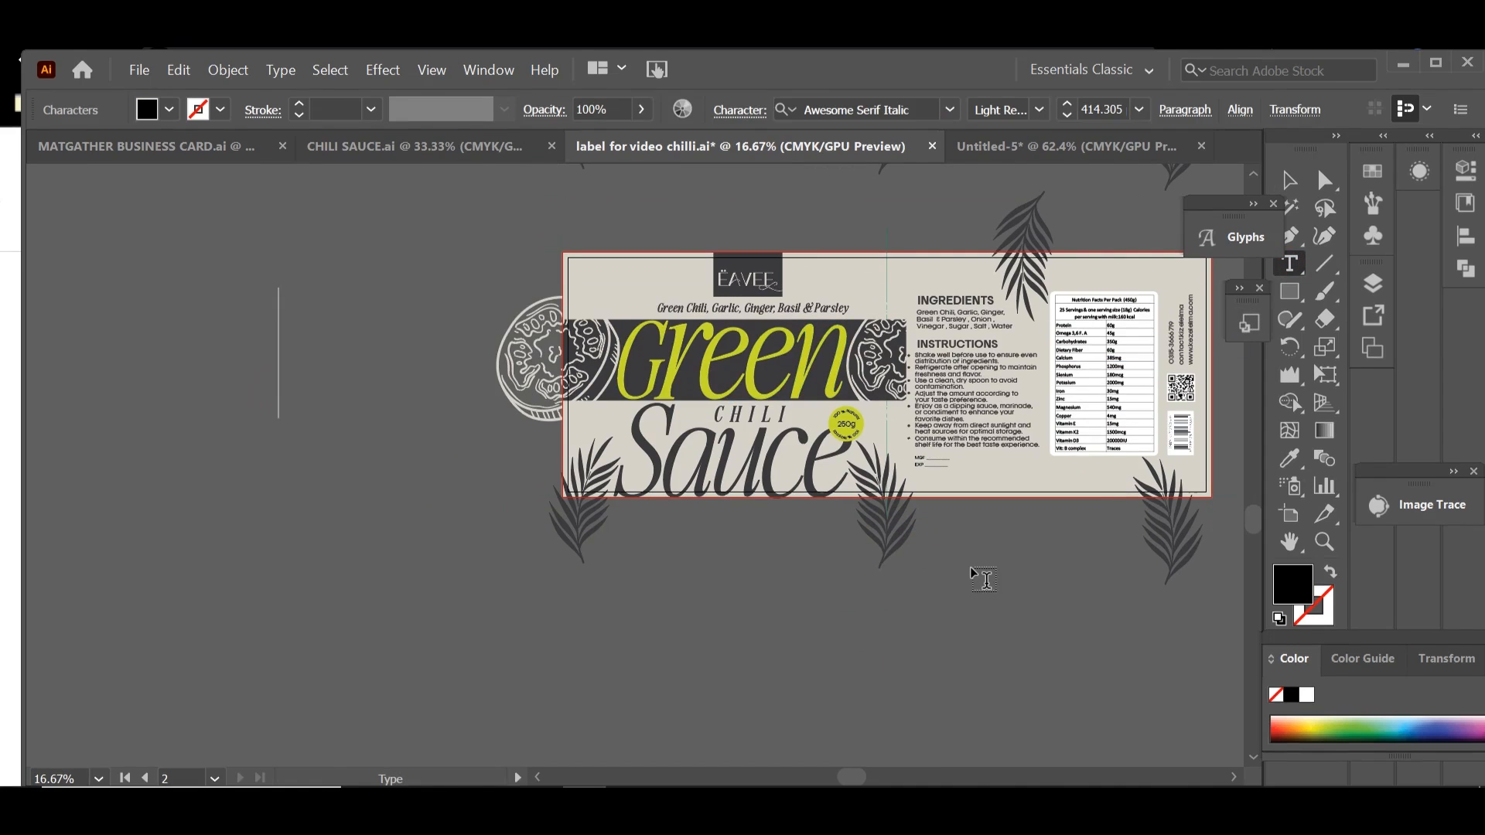
pyautogui.write('r')
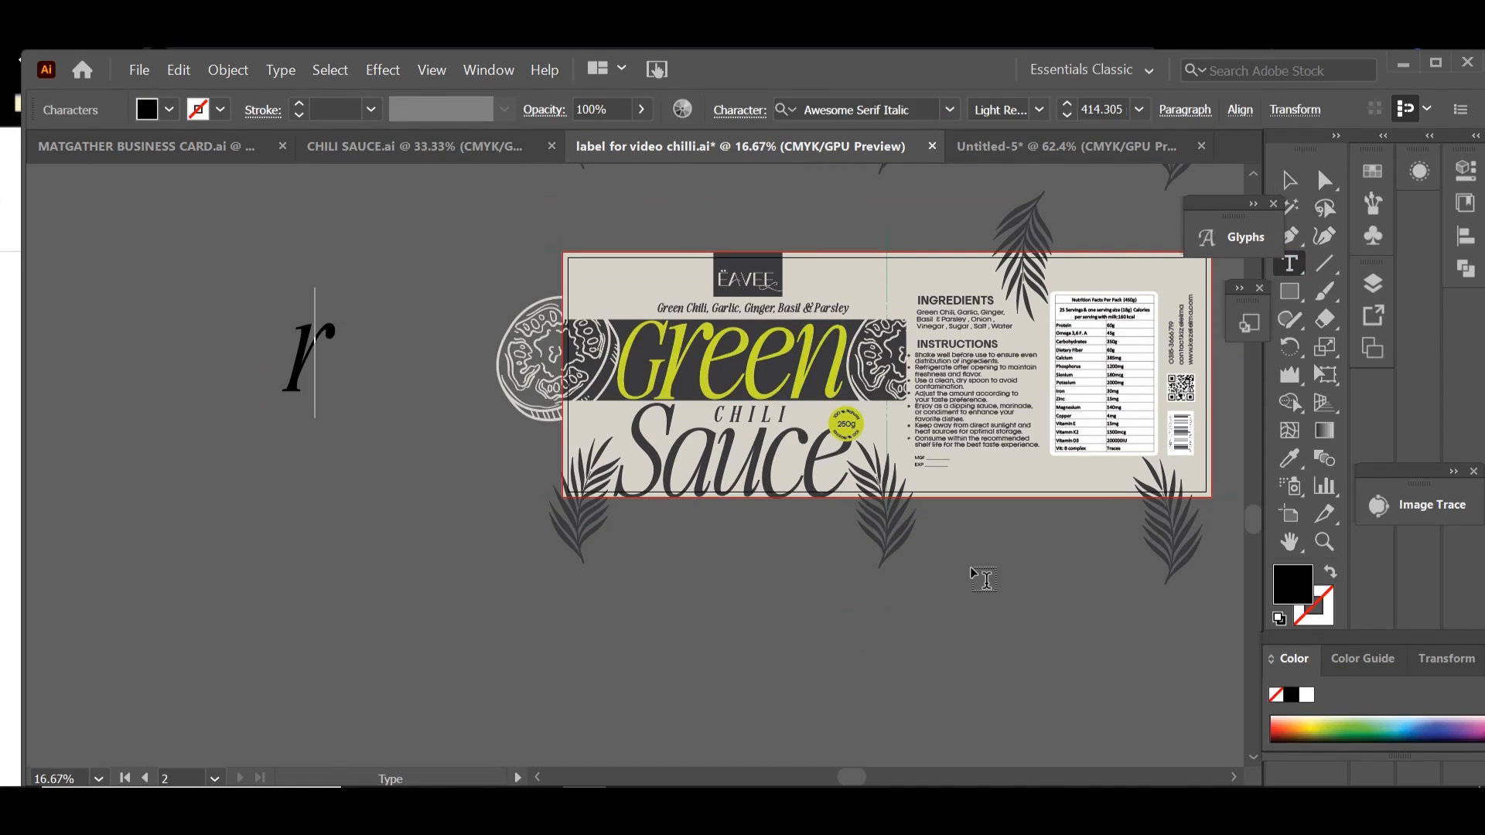
pyautogui.press('BackSpace')
pyautogui.write('RE')
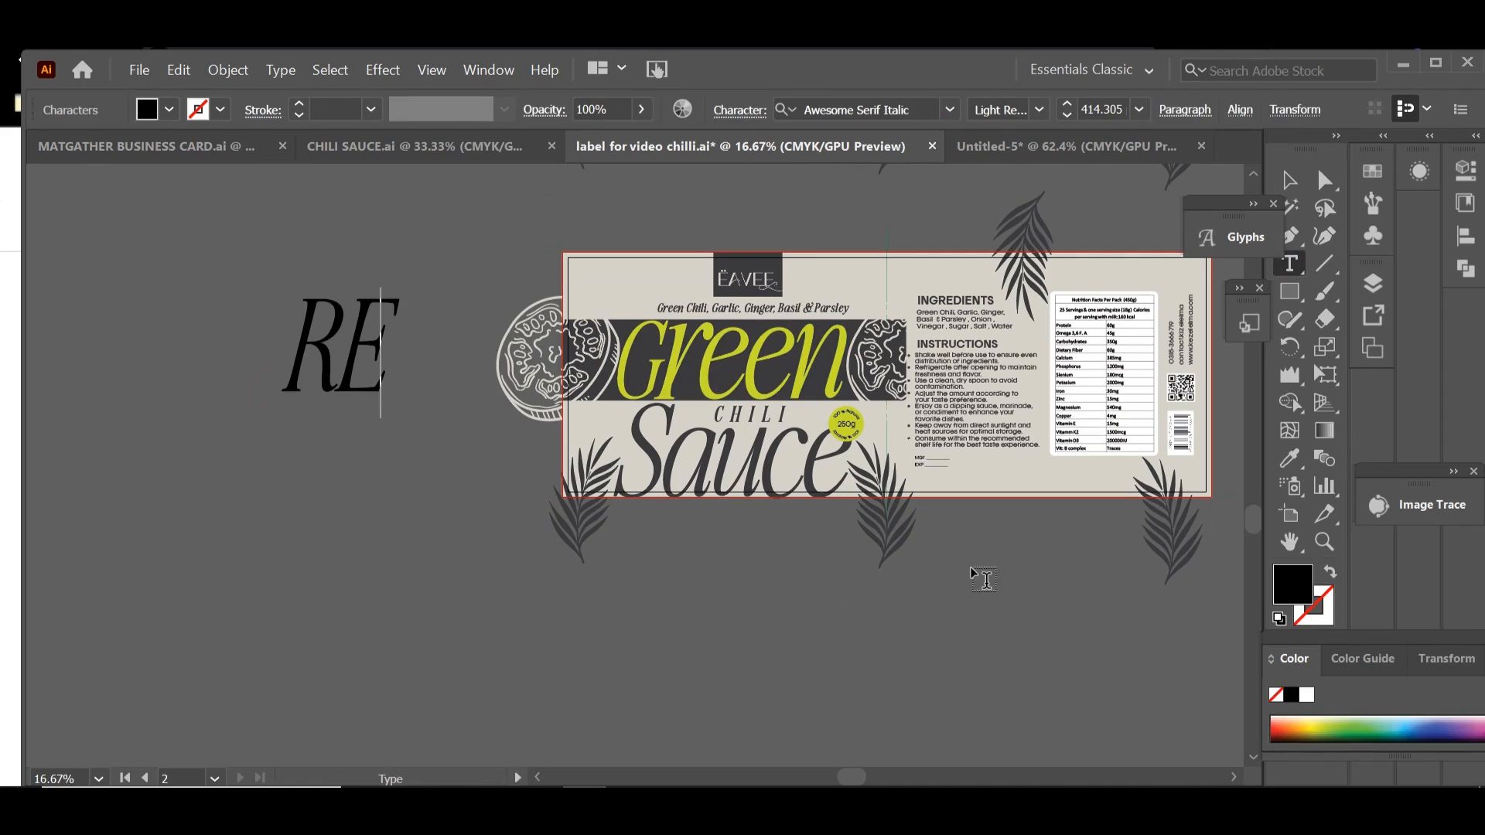
pyautogui.press('BackSpace')
pyautogui.write('ed')
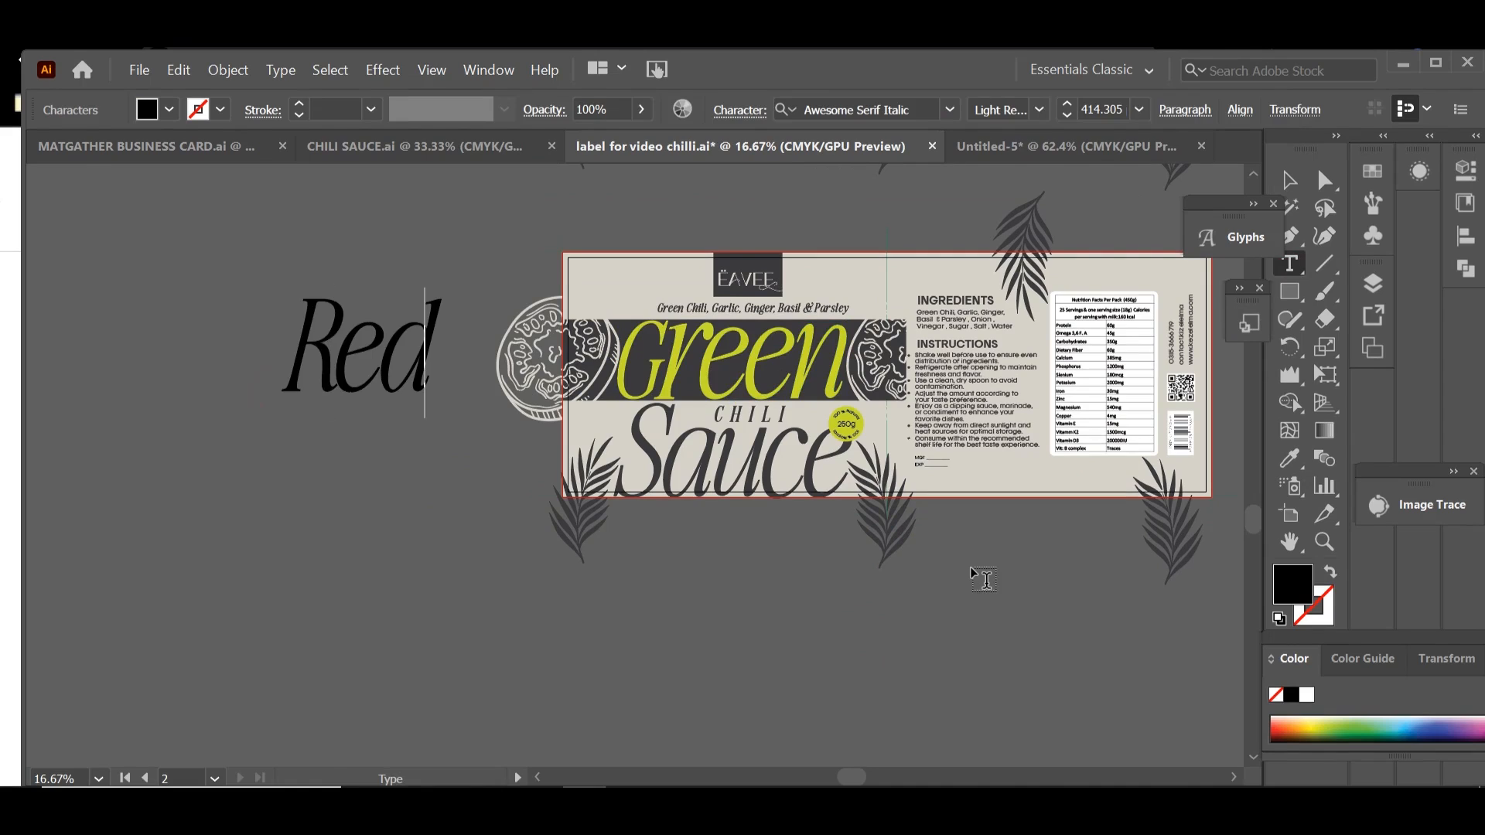
# Step: Colour the Red text with the pinkish red sampled from the palette swatches beside the original label
pyautogui.click(1289, 180)
pyautogui.moveTo(607, 284); pyautogui.dragTo(846, 535)
pyautogui.click(1289, 458)
pyautogui.click(637, 179)
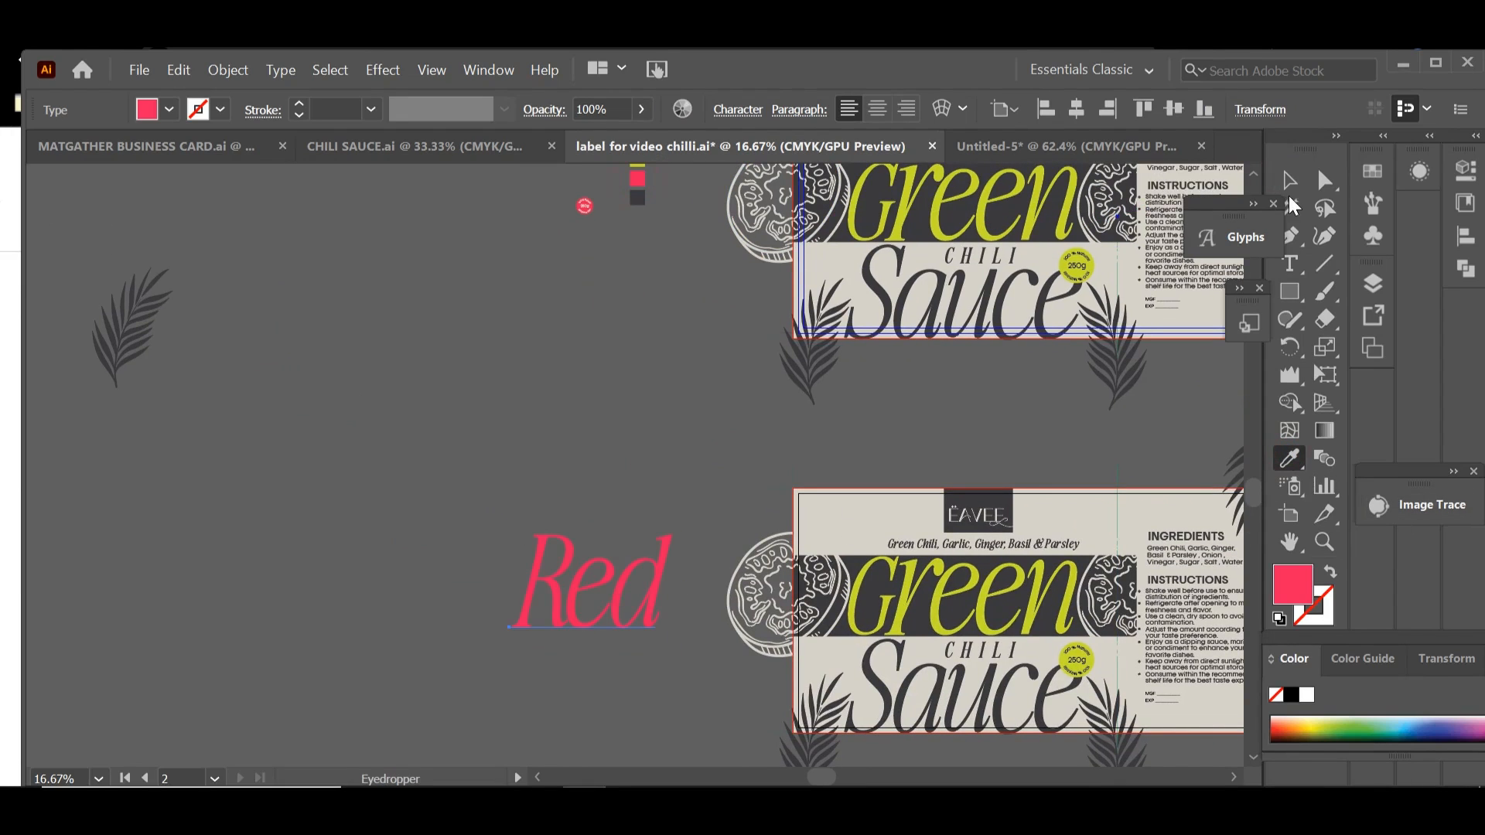
pyautogui.click(1289, 182)
# Step: Move the Red text to the empty space below the duplicated label and enlarge it
pyautogui.moveTo(755, 387); pyautogui.dragTo(594, 240)
pyautogui.moveTo(583, 552); pyautogui.dragTo(582, 381)
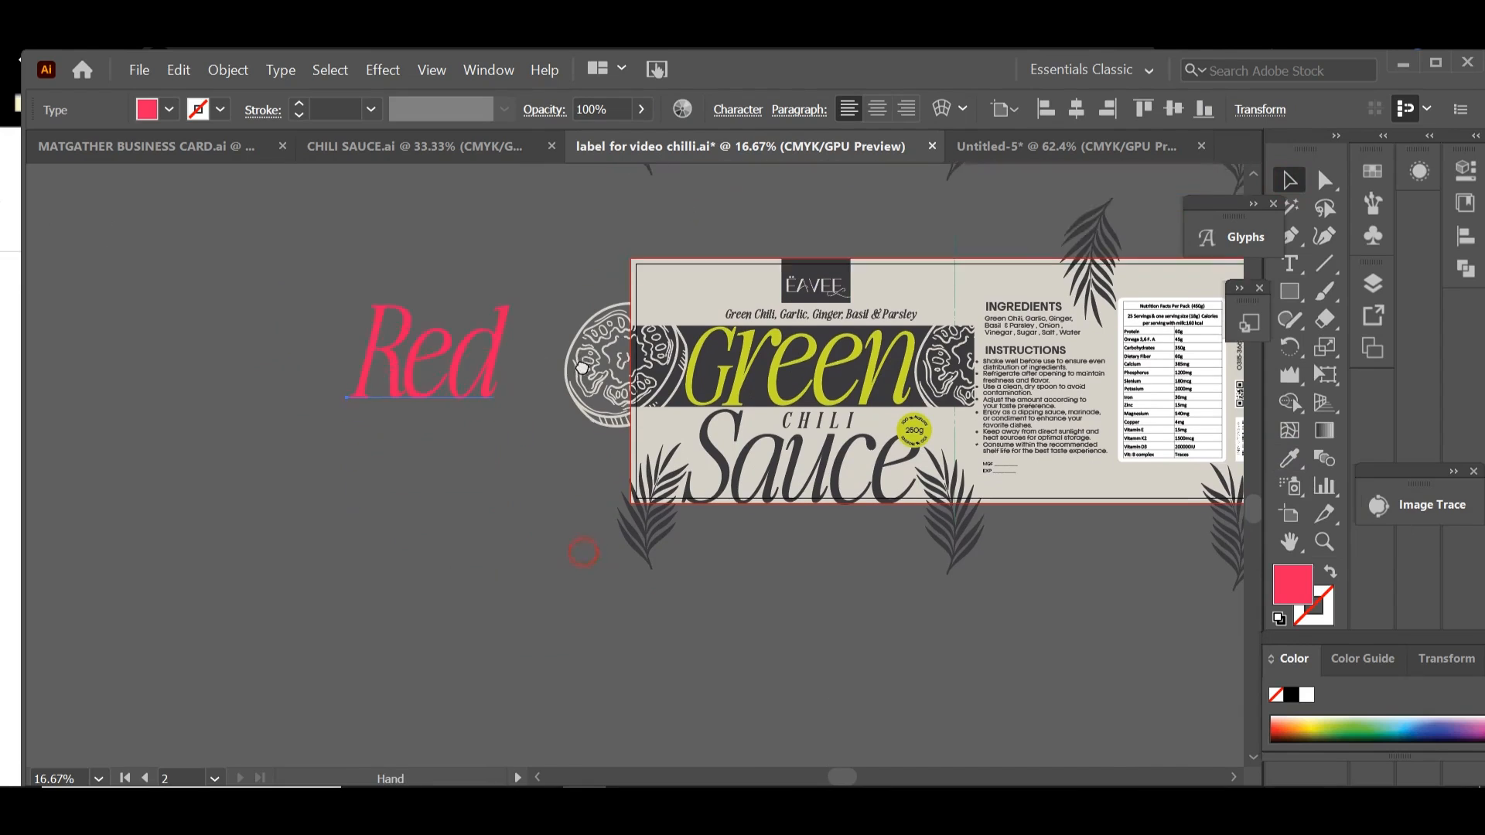
pyautogui.moveTo(463, 272); pyautogui.dragTo(612, 582)
pyautogui.click(613, 582)
pyautogui.moveTo(545, 512); pyautogui.dragTo(815, 606)
# Step: Convert the Red text to outlines and ungroup it into separate letters
pyautogui.rightClick(815, 606)
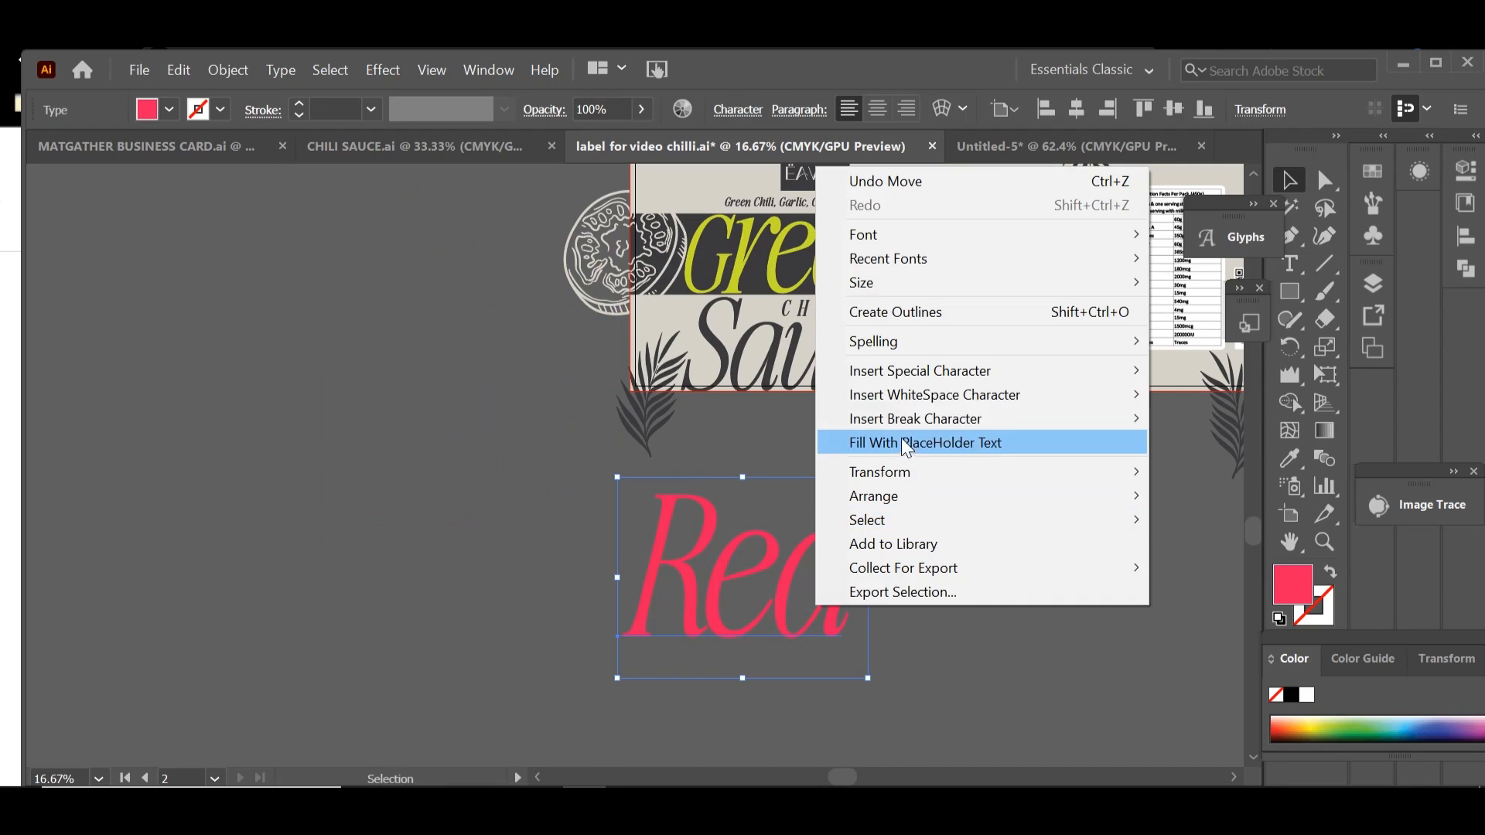
pyautogui.click(909, 311)
pyautogui.rightClick(818, 581)
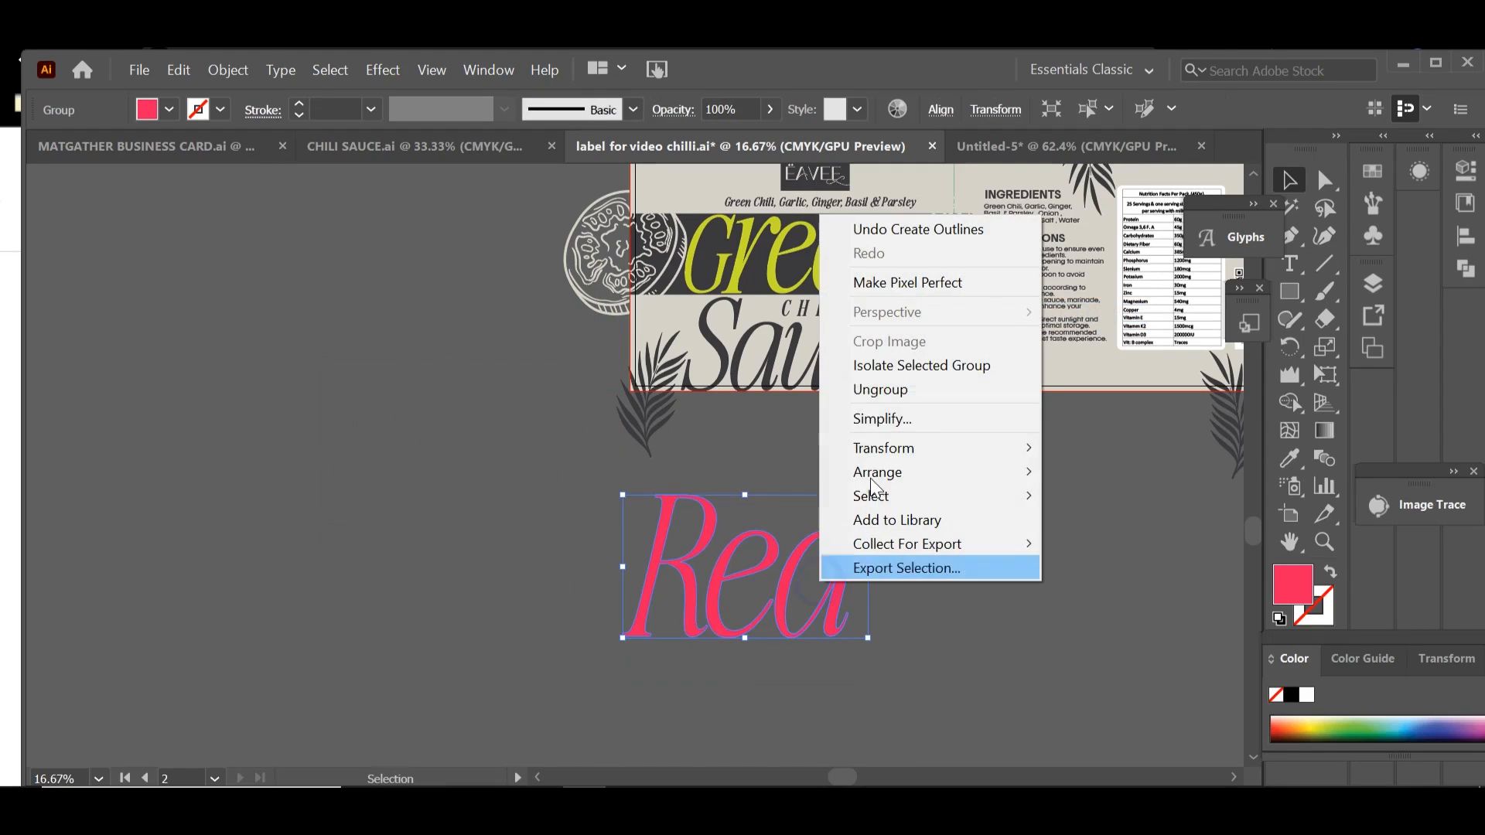
pyautogui.click(873, 391)
pyautogui.click(958, 648)
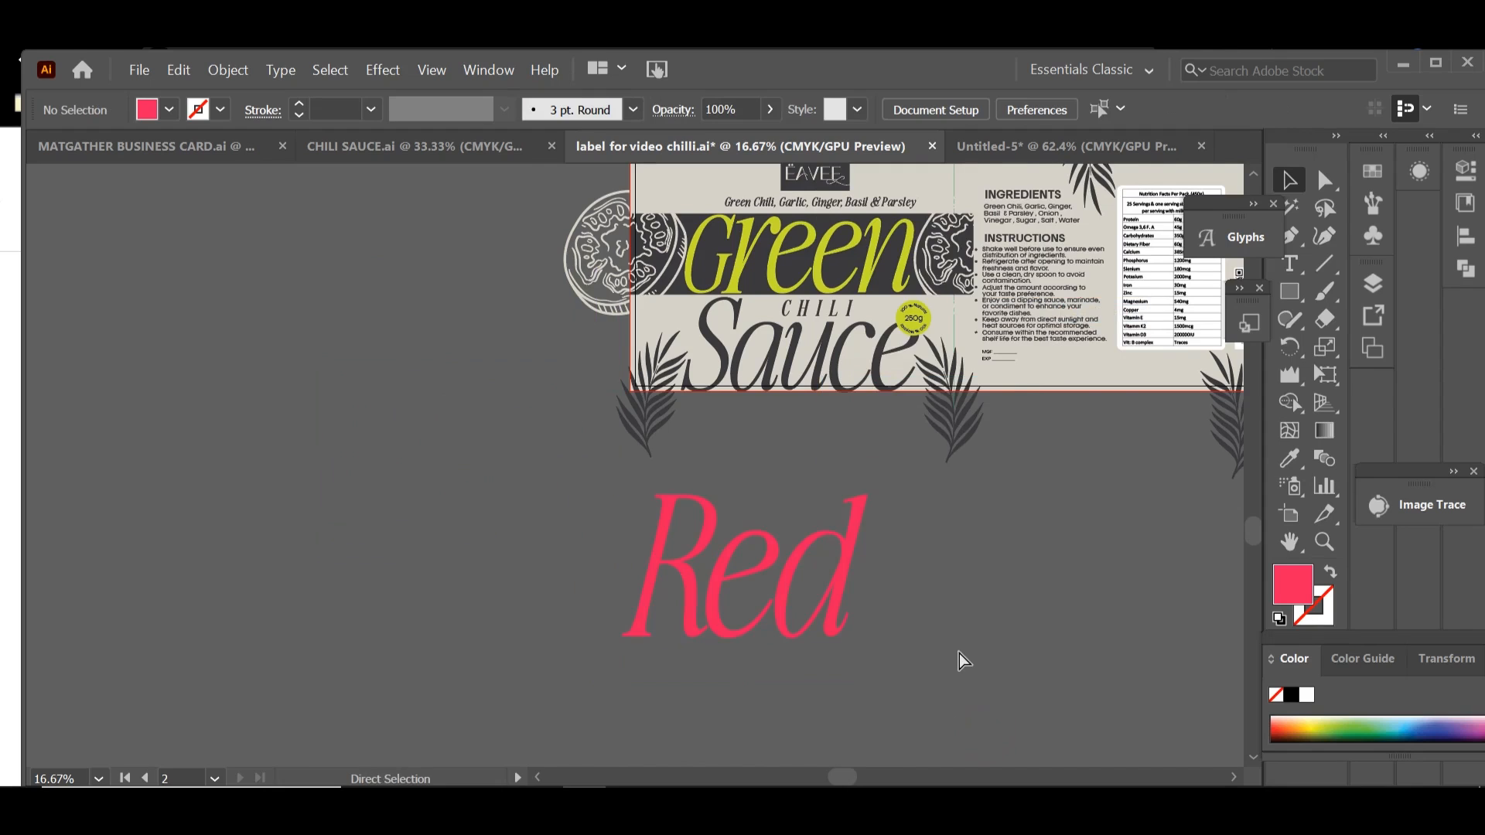
# Step: Enlarge the e of Red to nearly the height of the R and set the d close beside it
pyautogui.hotkey('ctrl', '+')
pyautogui.hotkey('ctrl', '+')
pyautogui.moveTo(796, 599); pyautogui.dragTo(265, 381)
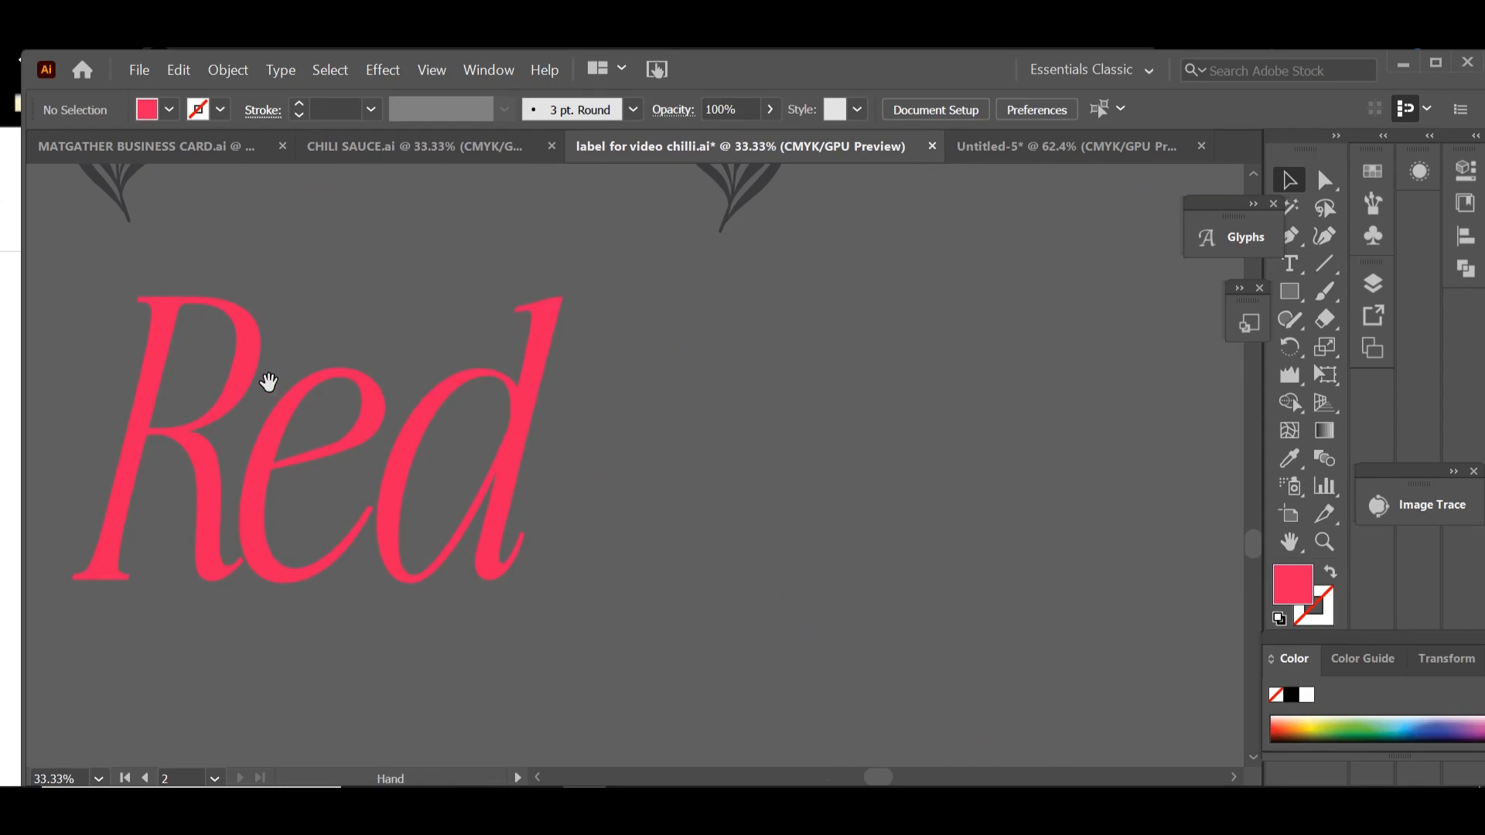
pyautogui.moveTo(510, 466); pyautogui.dragTo(678, 490)
pyautogui.click(371, 426)
pyautogui.click(369, 404)
pyautogui.moveTo(314, 369); pyautogui.dragTo(358, 308)
pyautogui.click(452, 362)
pyautogui.moveTo(392, 364); pyautogui.dragTo(412, 364)
pyautogui.click(488, 410)
pyautogui.moveTo(672, 464); pyautogui.dragTo(540, 454)
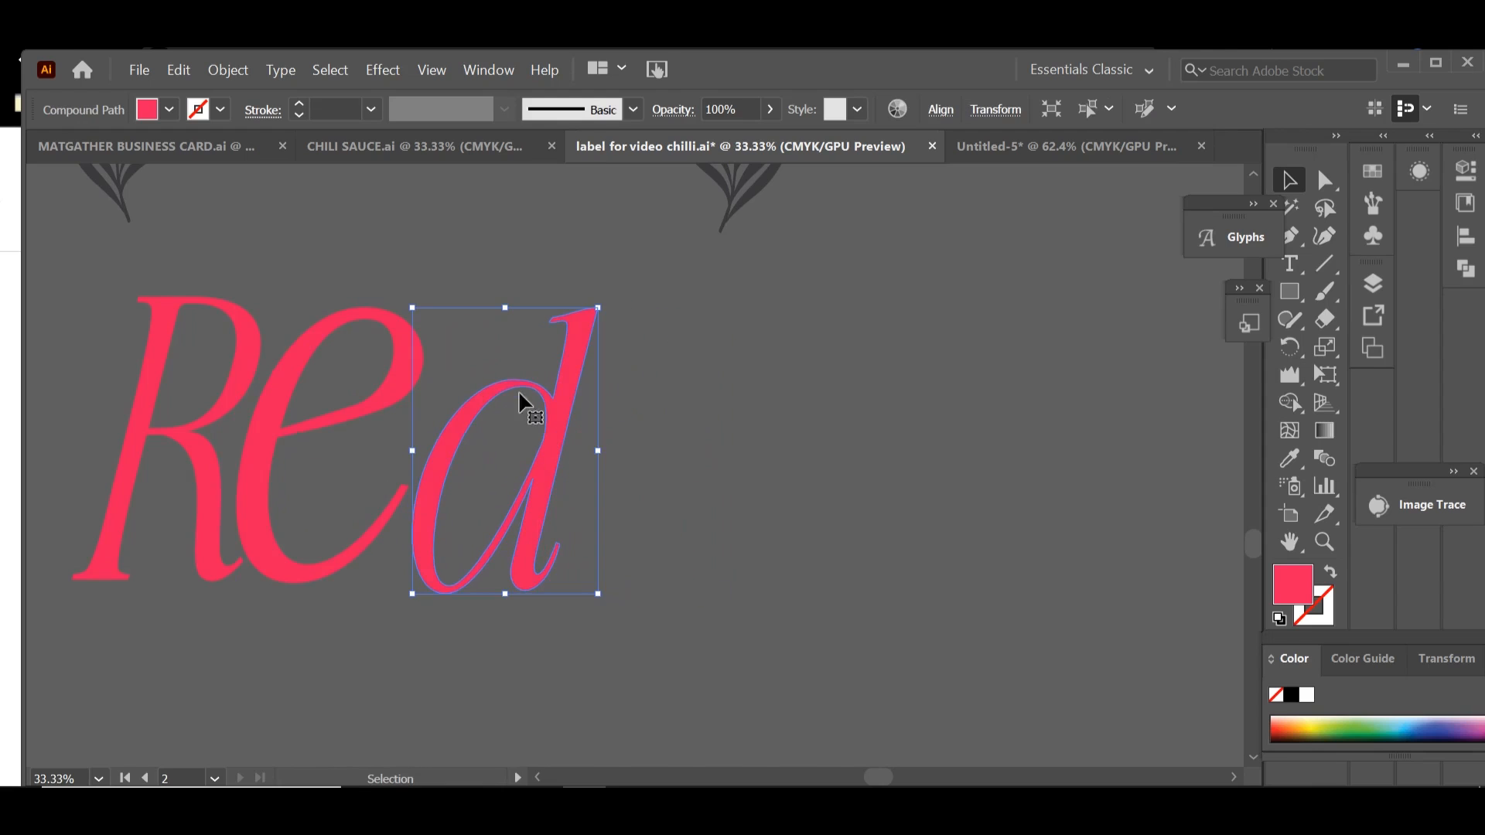
# Step: Nudge the e slightly away from the R and make the d a little taller
pyautogui.click(637, 407)
pyautogui.press('space')
pyautogui.moveTo(489, 496); pyautogui.dragTo(645, 496)
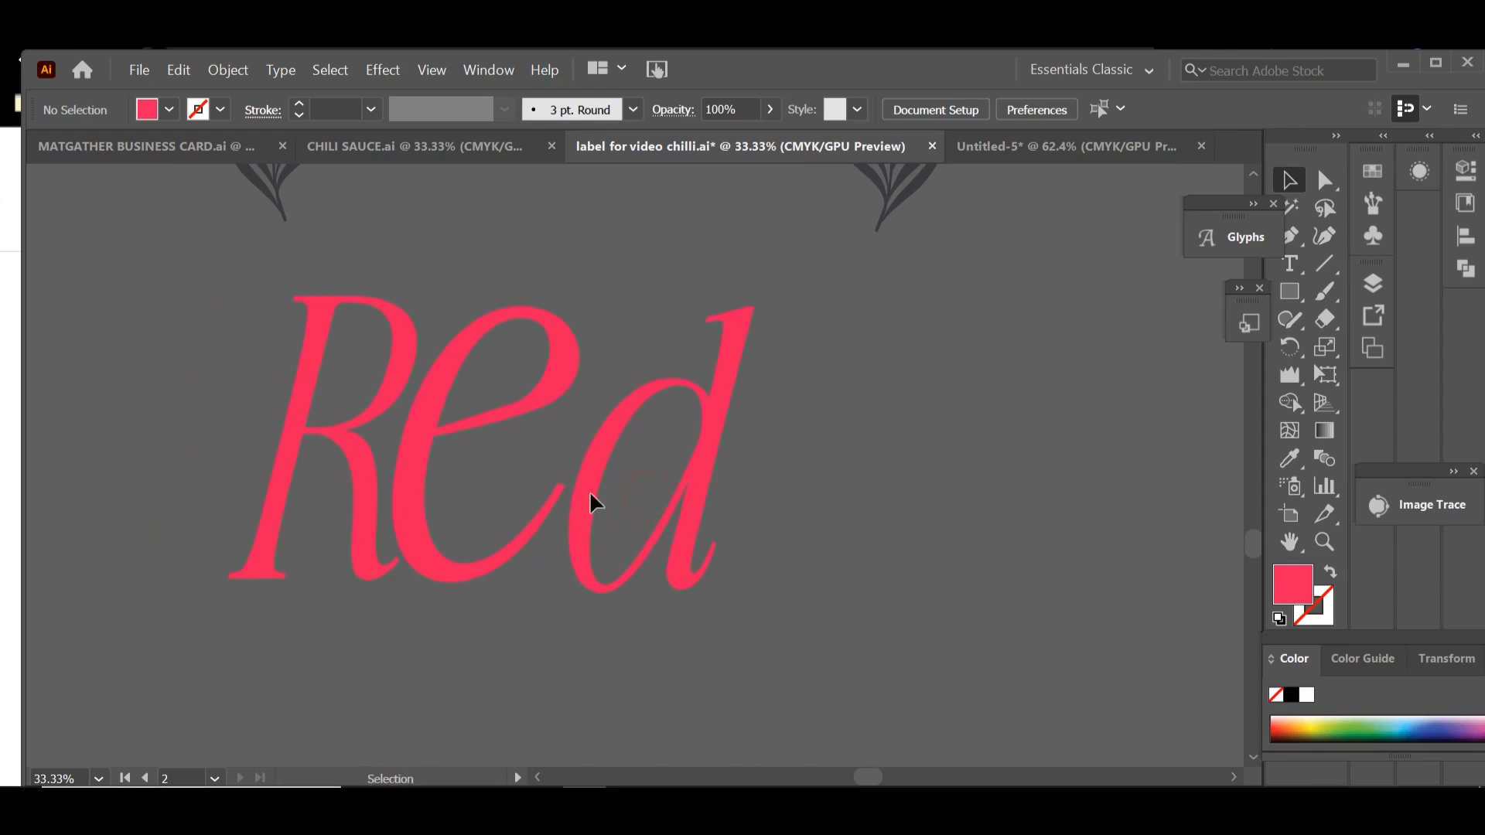
pyautogui.click(523, 544)
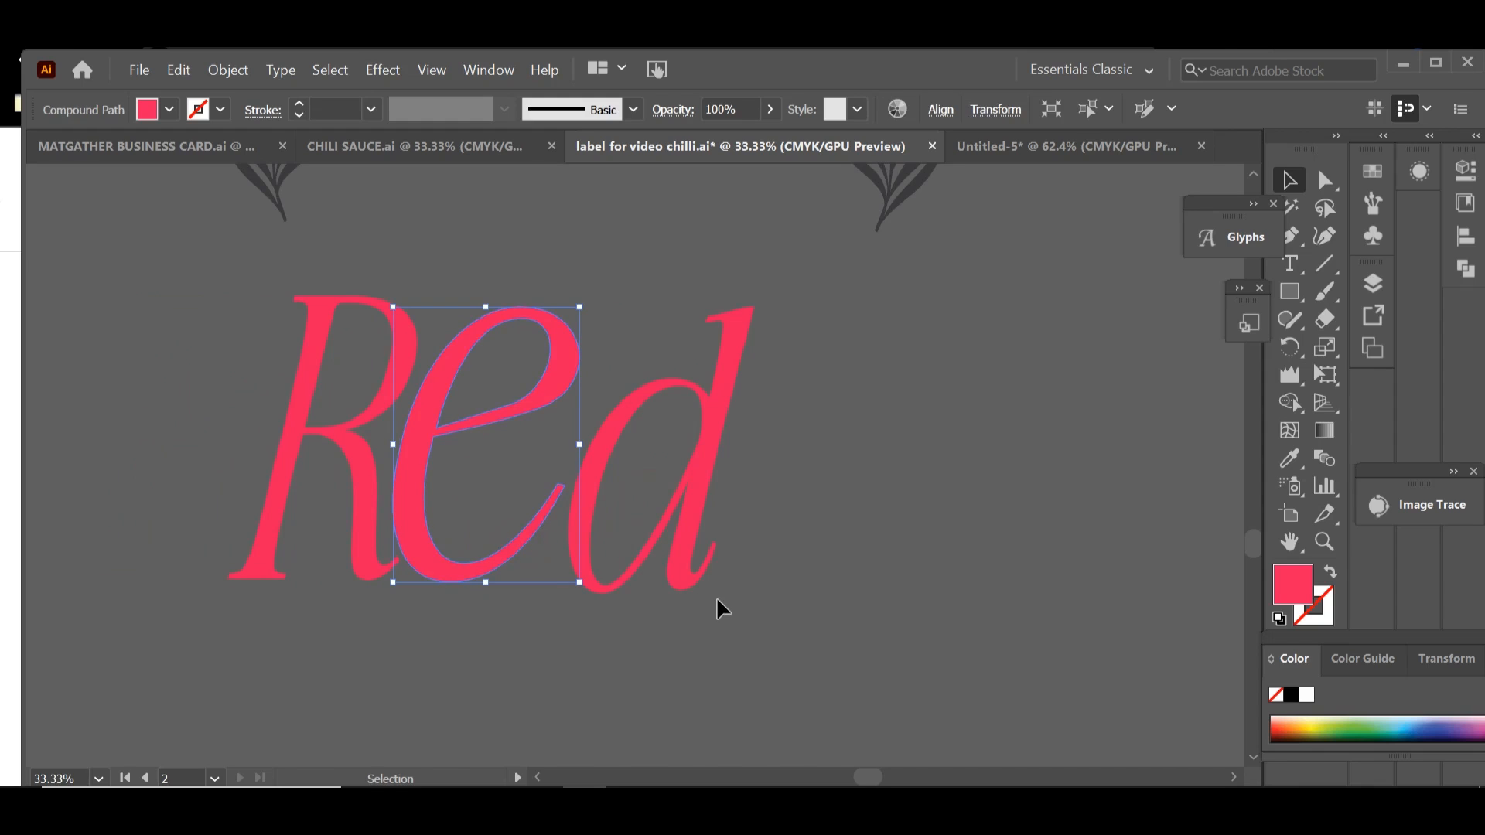
pyautogui.click(846, 601)
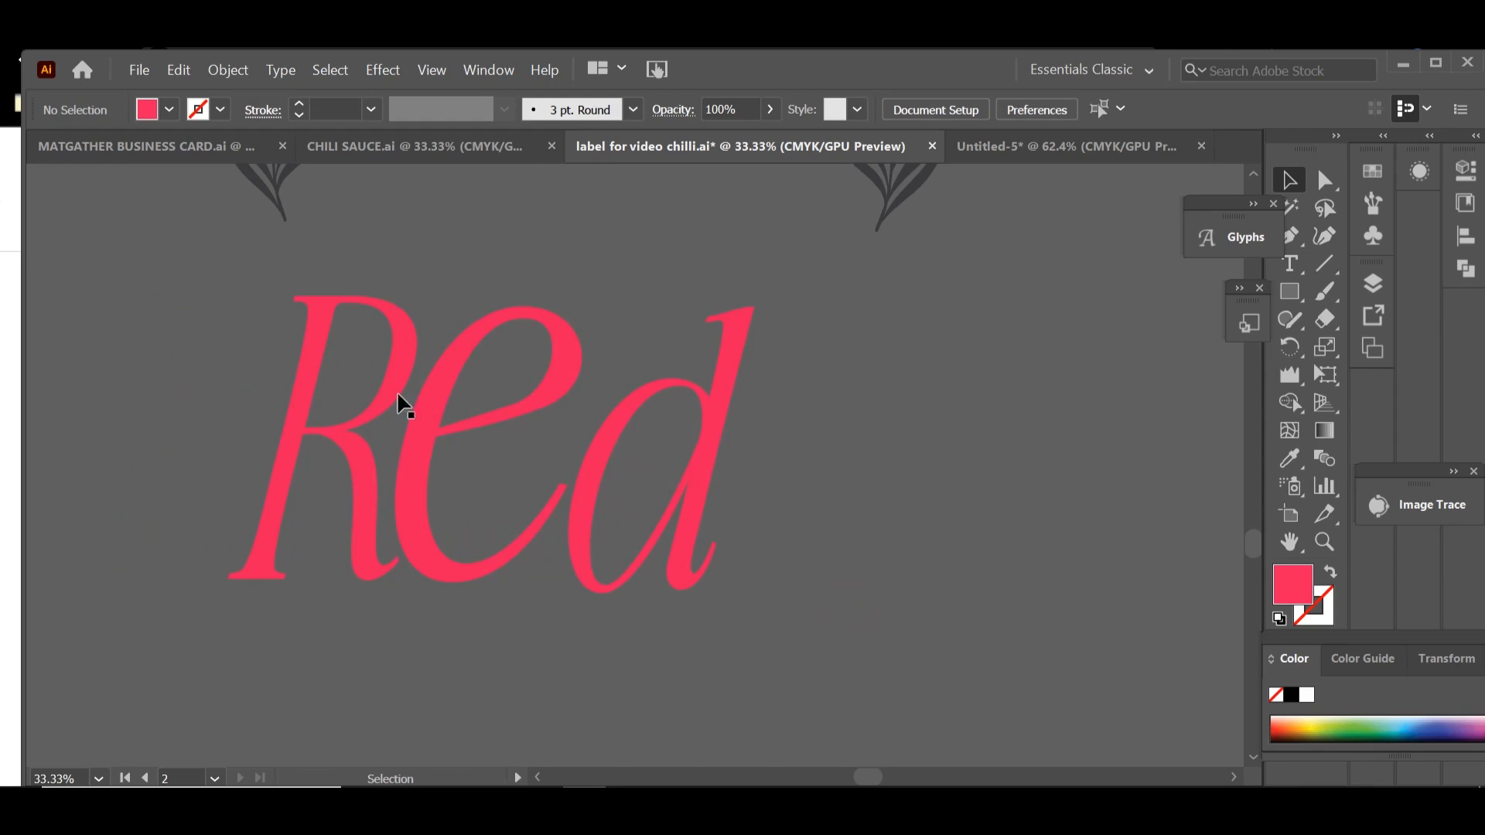
pyautogui.click(740, 338)
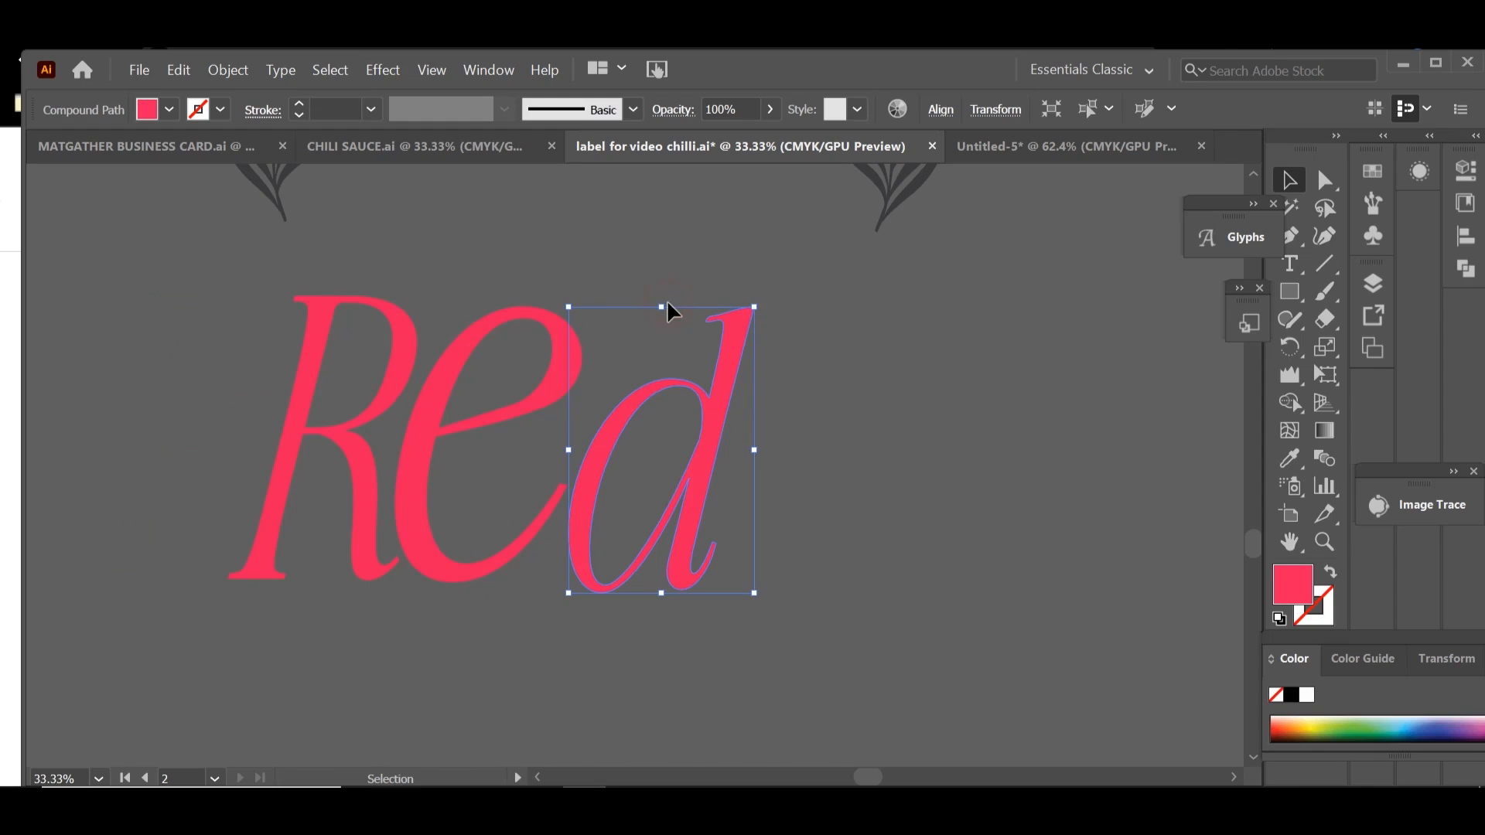
pyautogui.moveTo(661, 307); pyautogui.dragTo(661, 301)
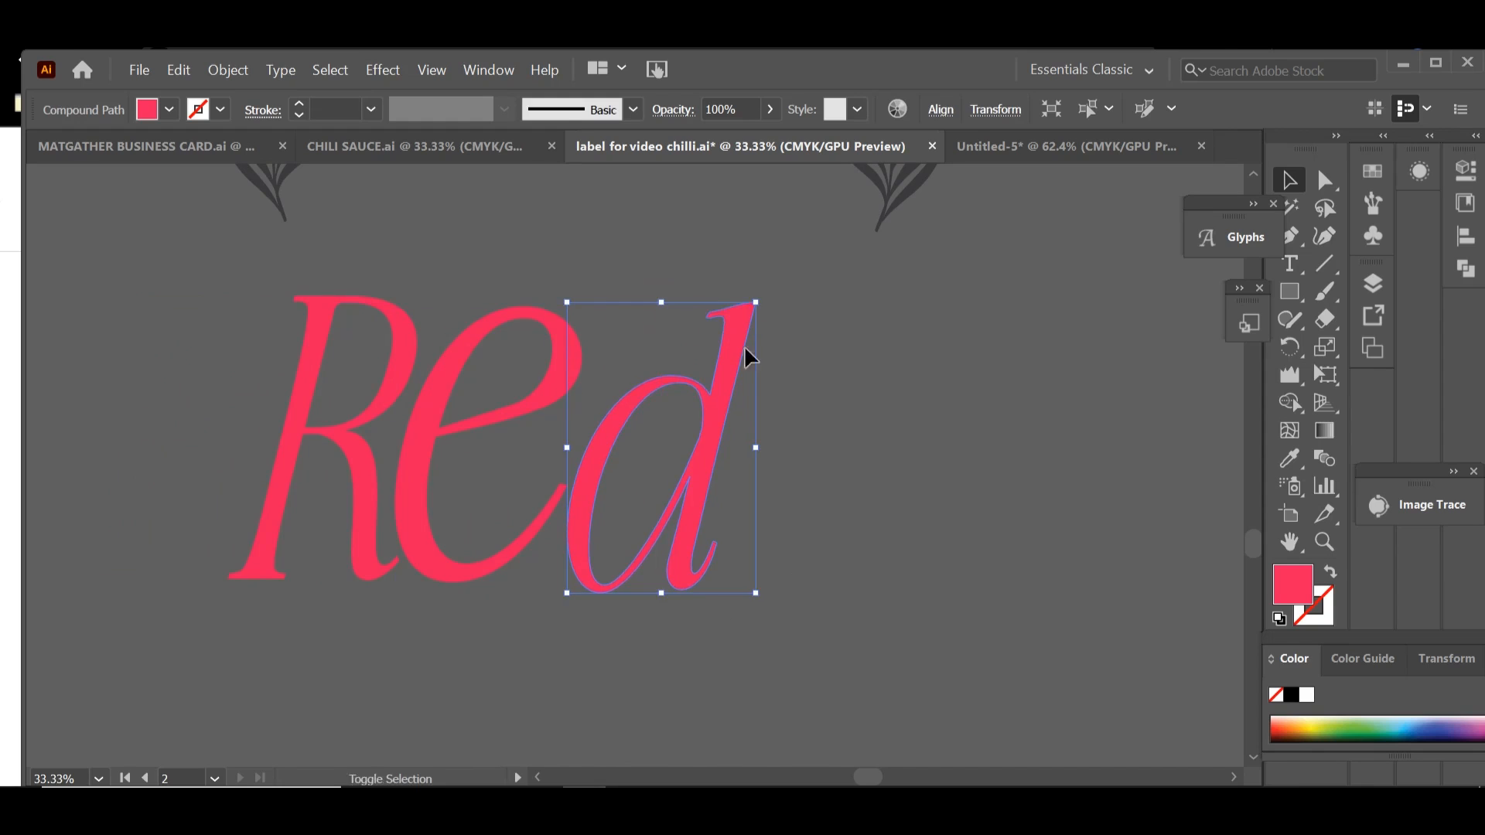
# Step: Group the three outlined letters of Red into one object
pyautogui.click(884, 427)
pyautogui.moveTo(750, 595); pyautogui.dragTo(752, 597)
pyautogui.hotkey('ctrl', 'g')
# Step: Replace the word Green on the duplicated label with the Red lettering, scaled to fit the charcoal band above Chili
pyautogui.press('space')
pyautogui.moveTo(850, 430); pyautogui.dragTo(829, 597)
pyautogui.hotkey('ctrl', '-')
pyautogui.hotkey('ctrl', '-')
pyautogui.press('space')
pyautogui.moveTo(856, 425); pyautogui.dragTo(758, 593)
pyautogui.click(664, 333)
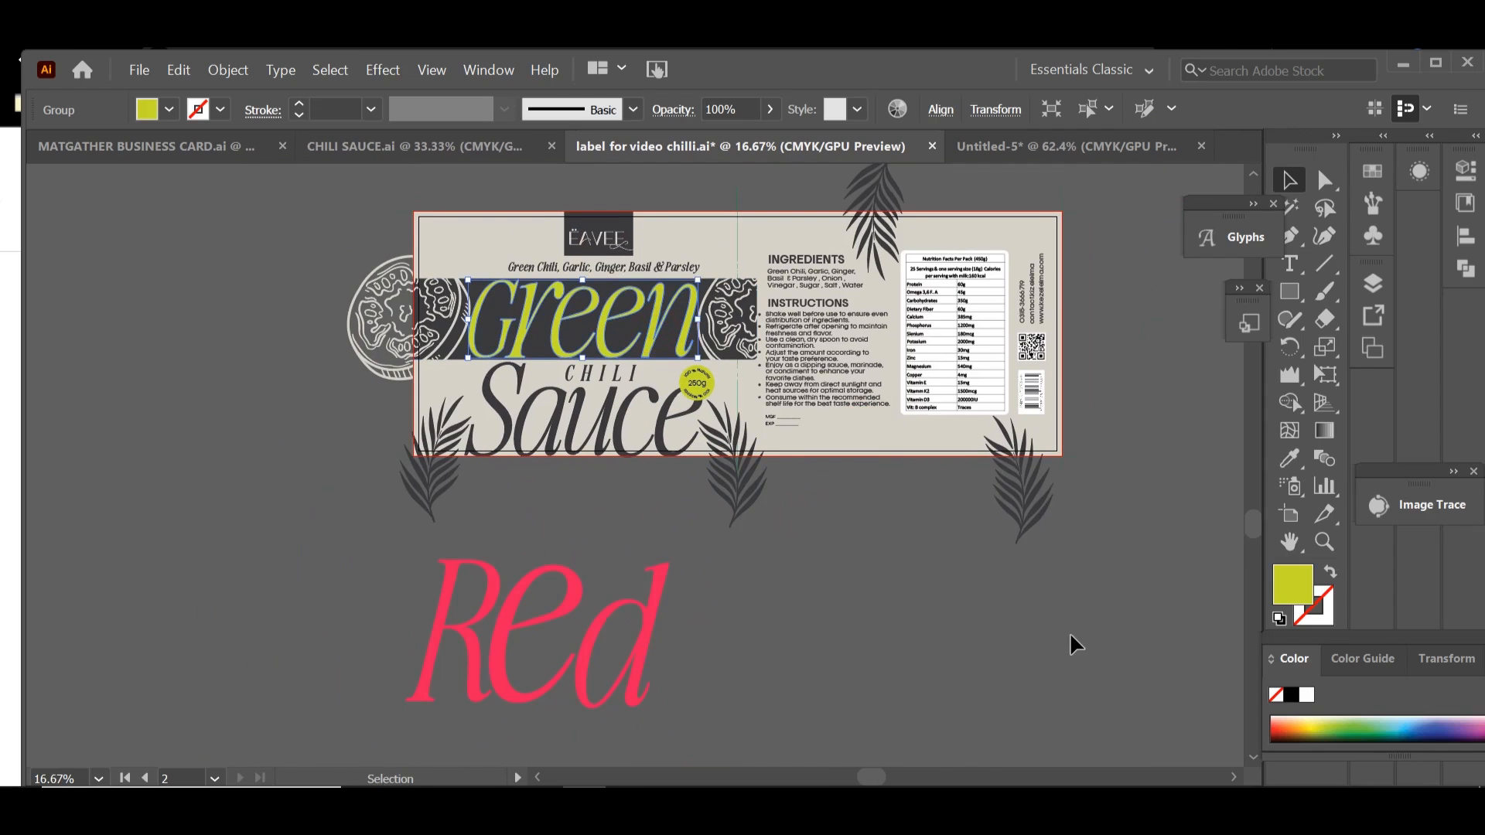
pyautogui.press('Delete')
pyautogui.click(577, 586)
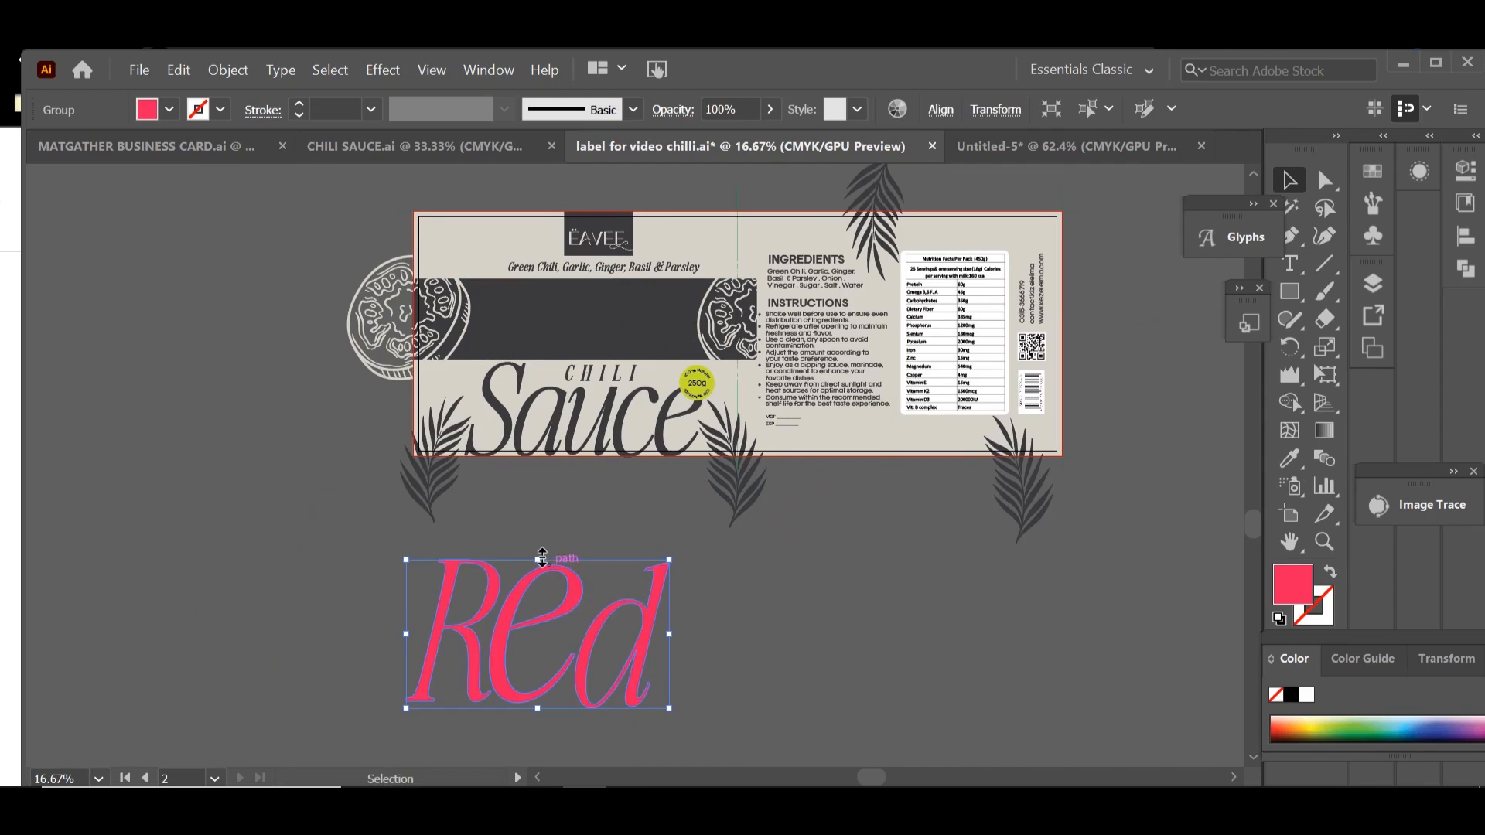
pyautogui.moveTo(541, 558); pyautogui.dragTo(608, 311)
pyautogui.click(628, 588)
pyautogui.click(622, 601)
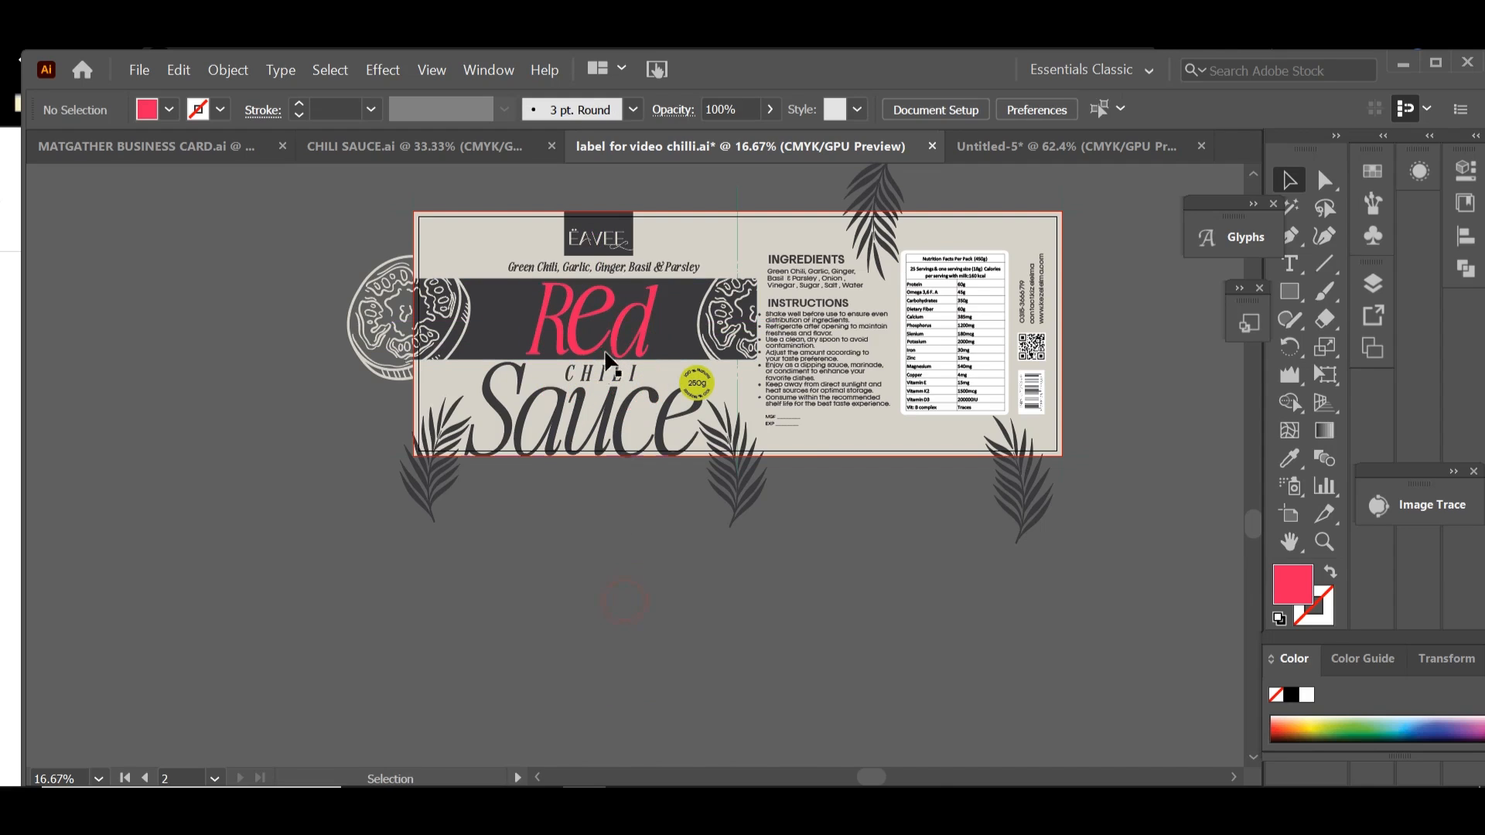
# Step: Shift the letter d slightly to the right within the grouped Red lettering
pyautogui.doubleClick(639, 341)
pyautogui.moveTo(635, 284); pyautogui.dragTo(636, 286)
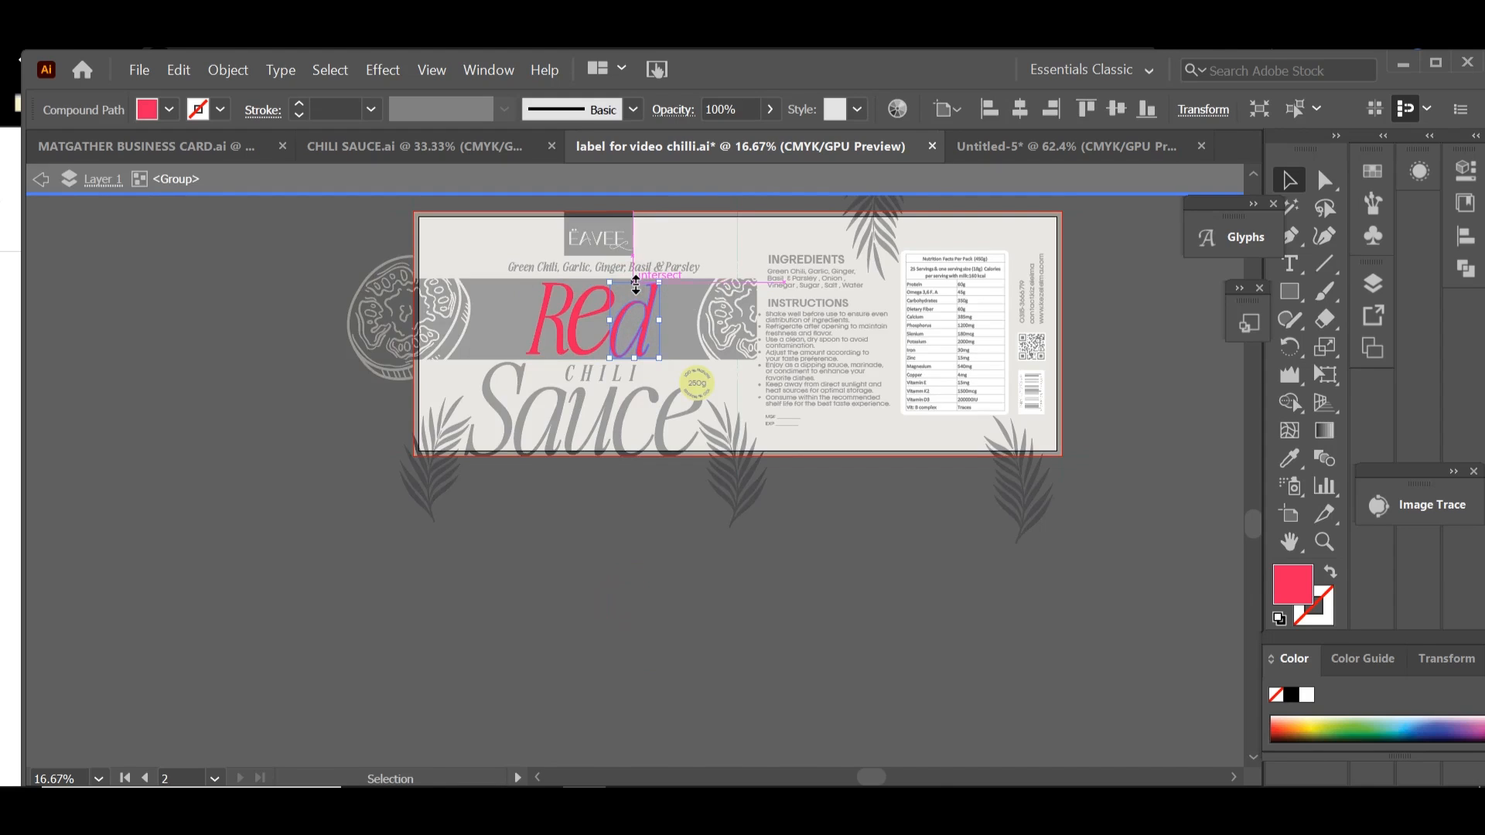
pyautogui.doubleClick(648, 587)
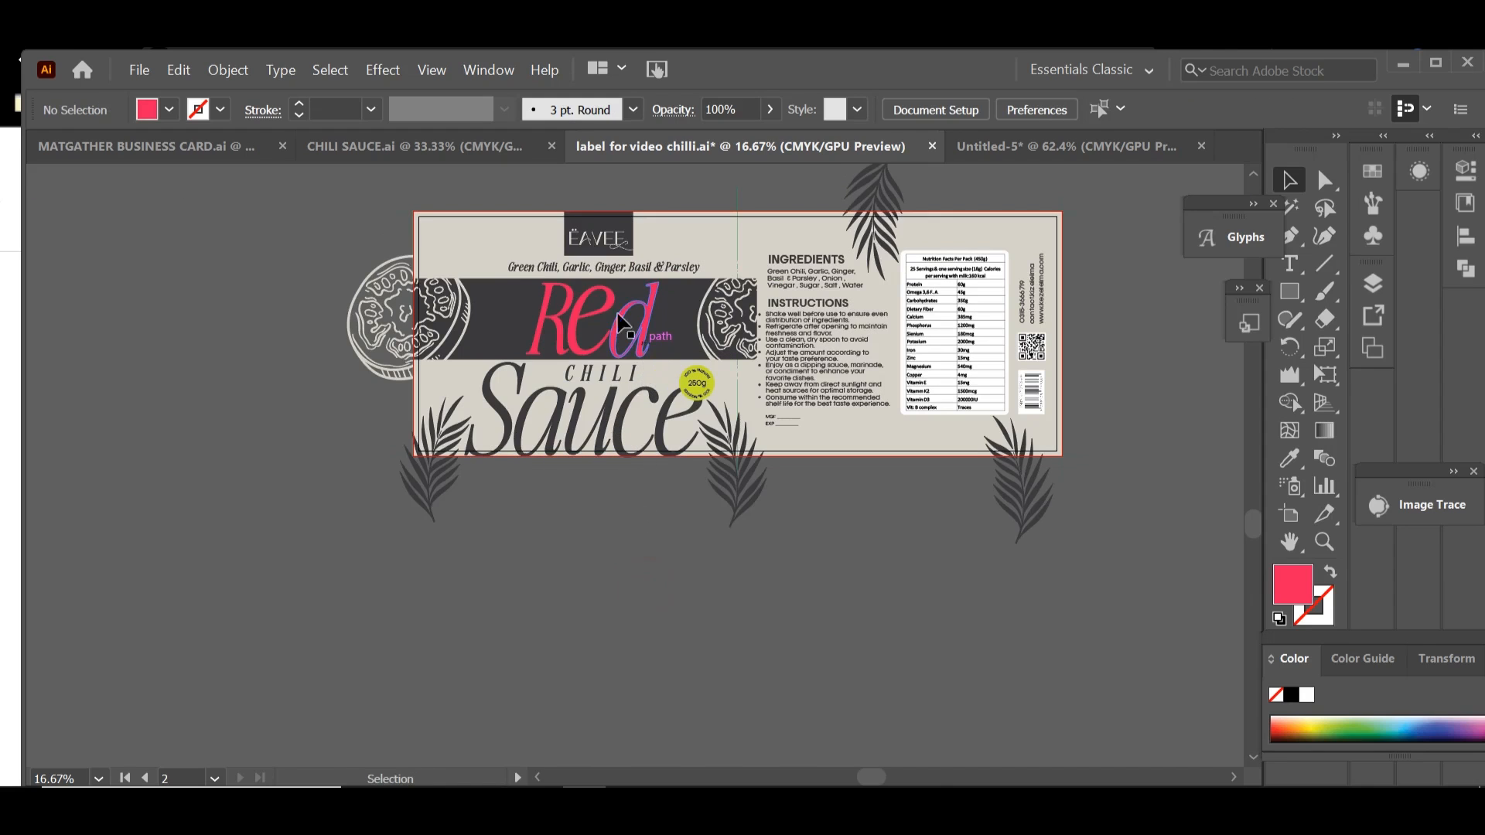
# Step: Shift the Red lettering slightly to the right within the charcoal band
pyautogui.moveTo(636, 333); pyautogui.dragTo(651, 334)
pyautogui.click(800, 616)
pyautogui.doubleClick(594, 352)
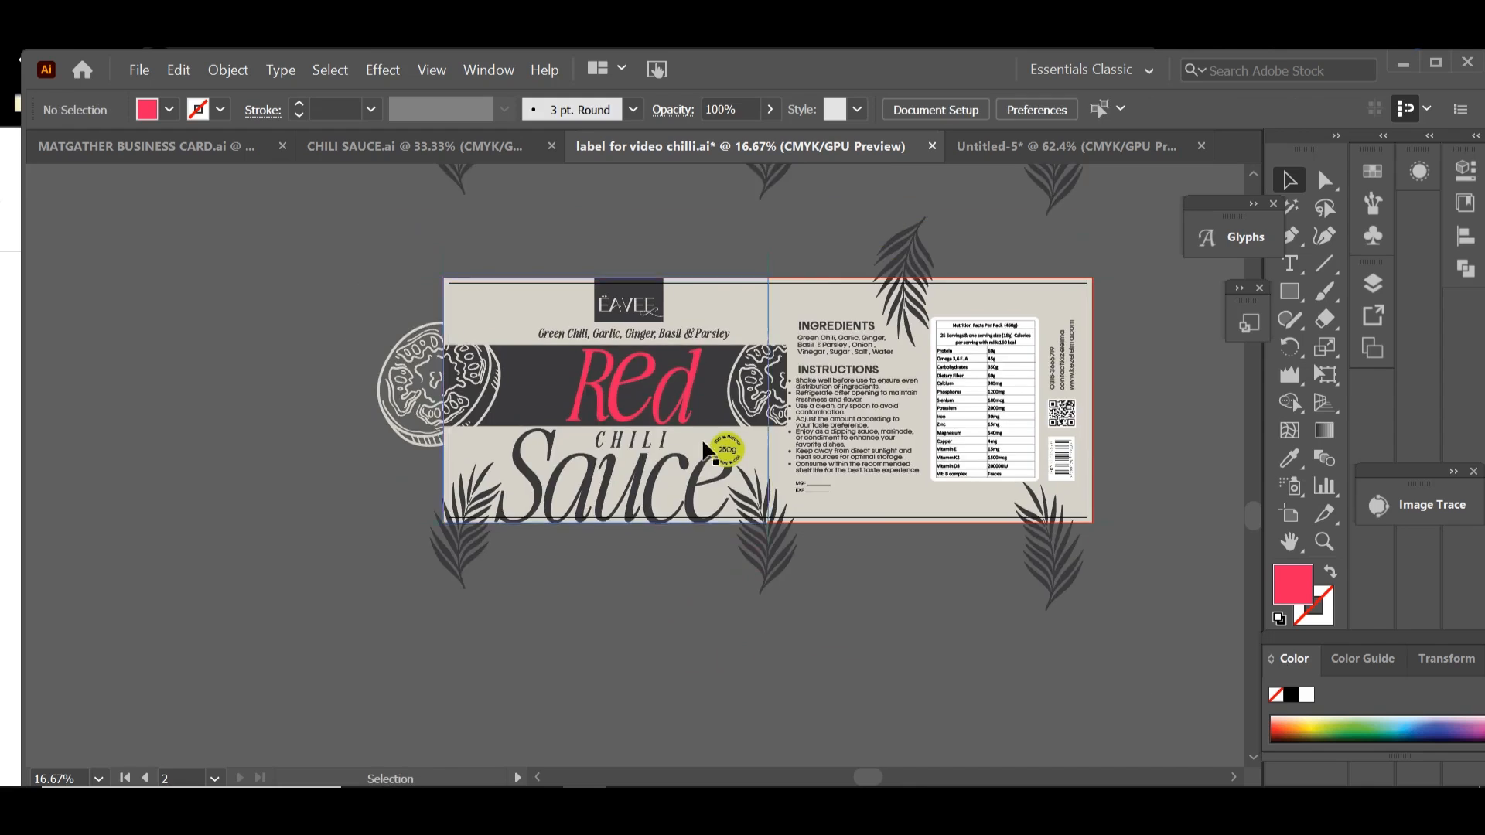
pyautogui.doubleClick(669, 364)
pyautogui.moveTo(669, 363); pyautogui.dragTo(676, 382)
pyautogui.press('Escape')
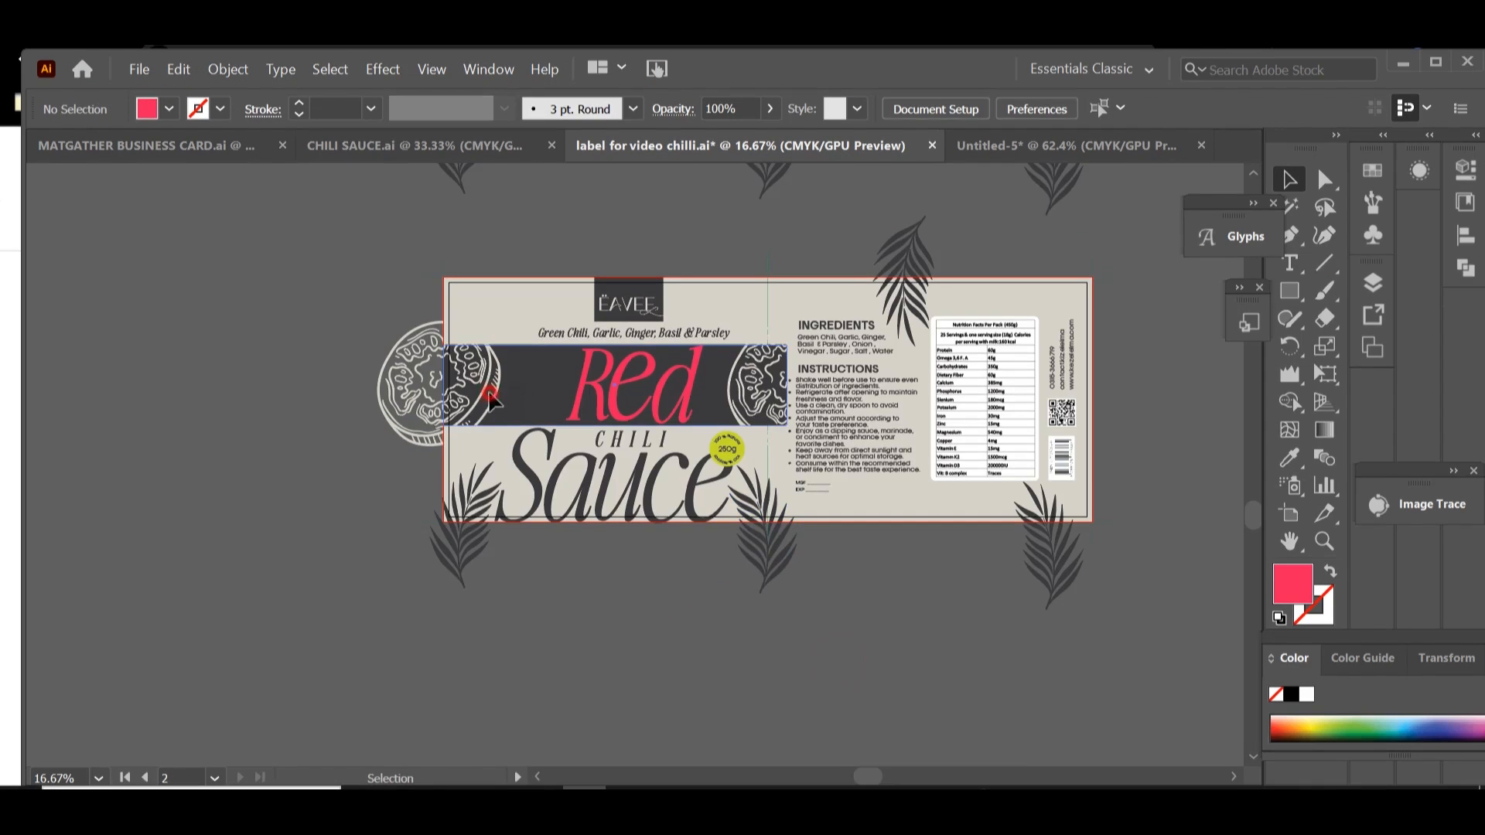
# Step: Enlarge the slice illustrations on both sides of the Red lettering so they fill more of the charcoal band
pyautogui.moveTo(396, 399); pyautogui.dragTo(405, 399)
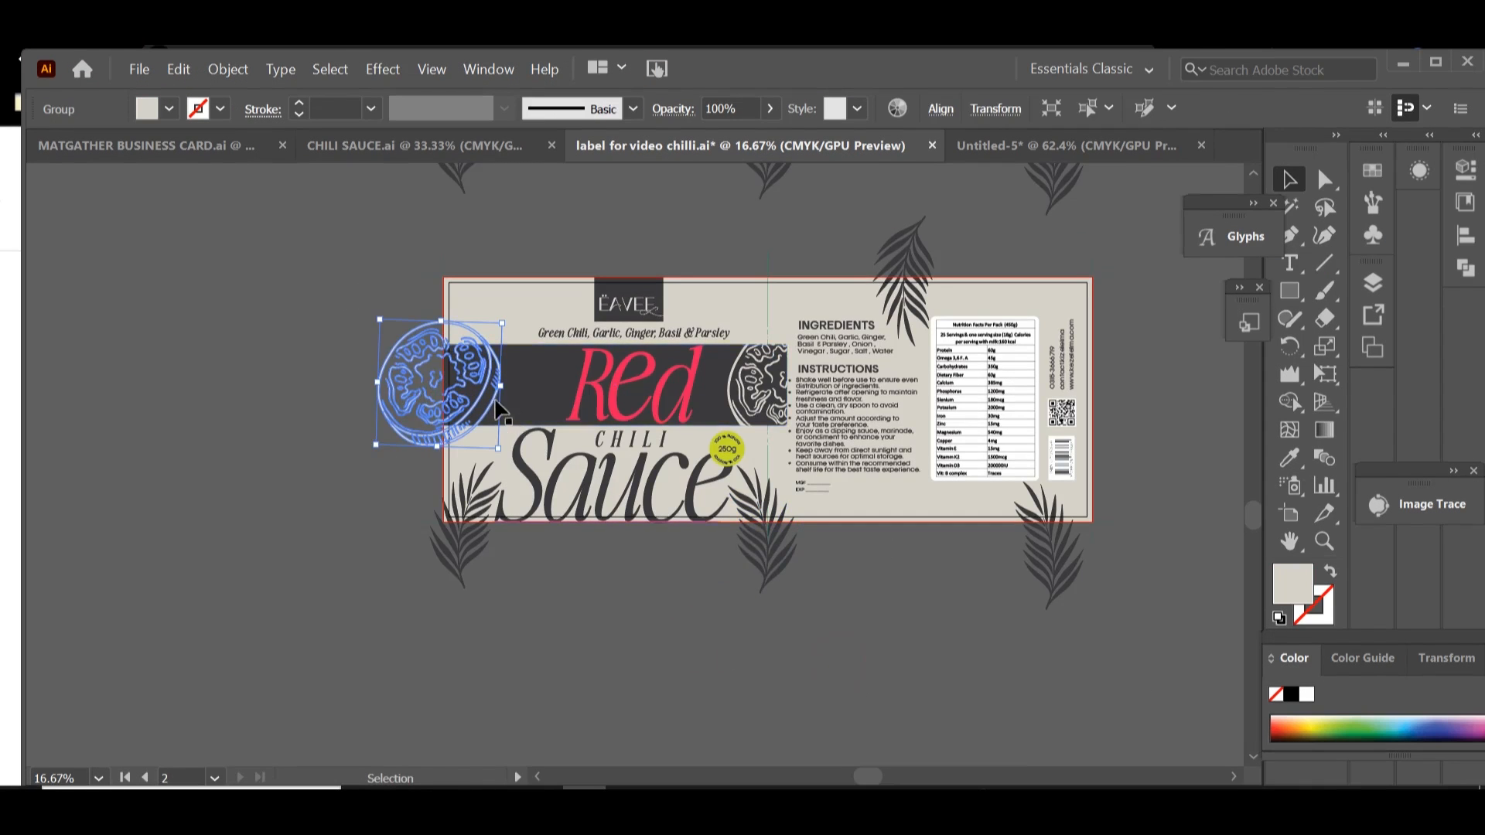
pyautogui.moveTo(501, 384); pyautogui.dragTo(571, 406)
pyautogui.click(719, 616)
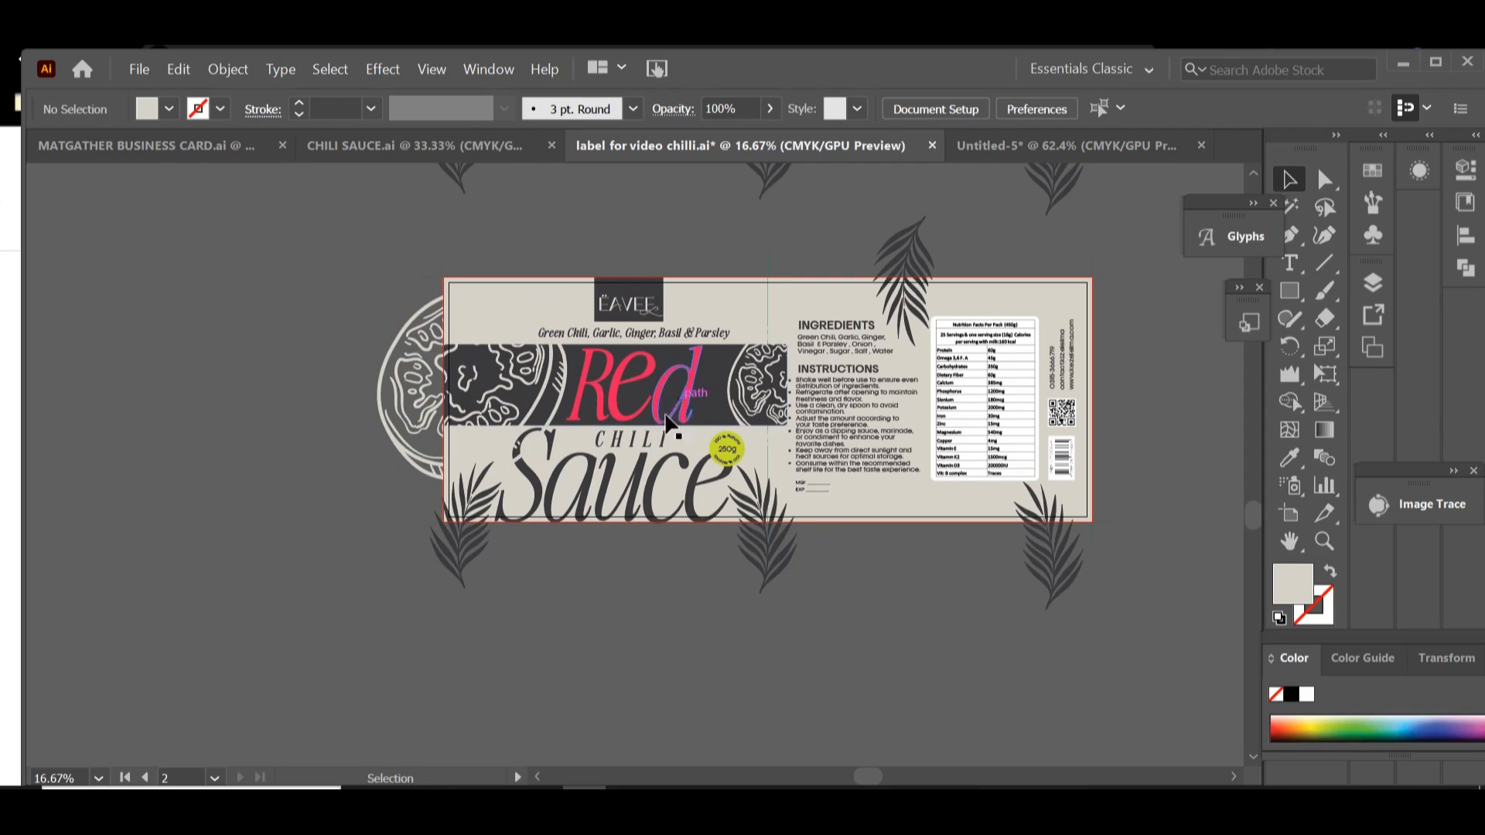
pyautogui.click(748, 410)
pyautogui.moveTo(724, 383); pyautogui.dragTo(708, 383)
pyautogui.click(702, 640)
# Step: Draw a rectangle covering the full charcoal band on the Red Chili label
pyautogui.moveTo(724, 645); pyautogui.dragTo(598, 696)
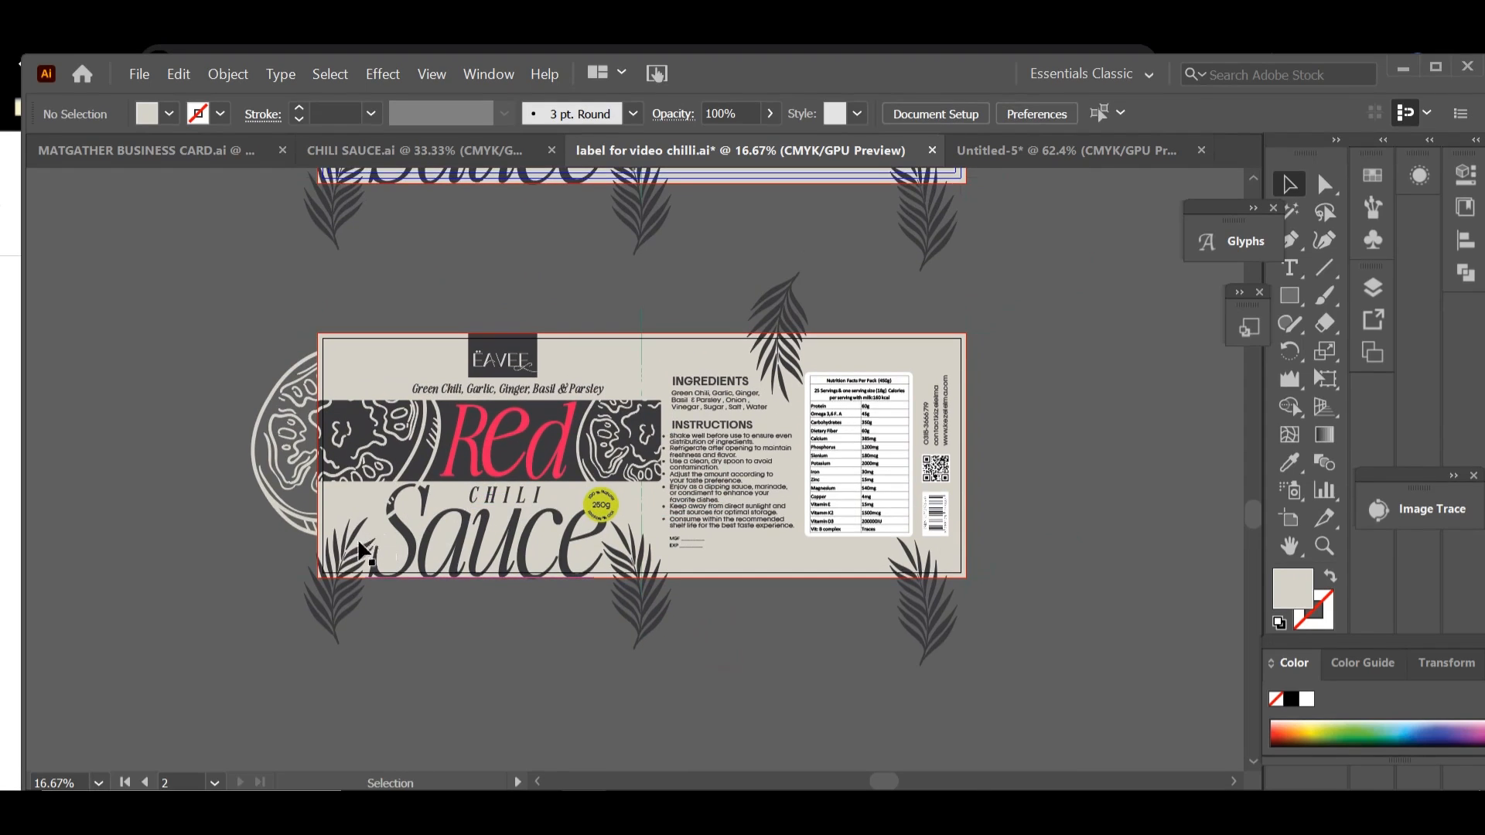
pyautogui.hotkey('ctrl', '+')
pyautogui.hotkey('ctrl', '+')
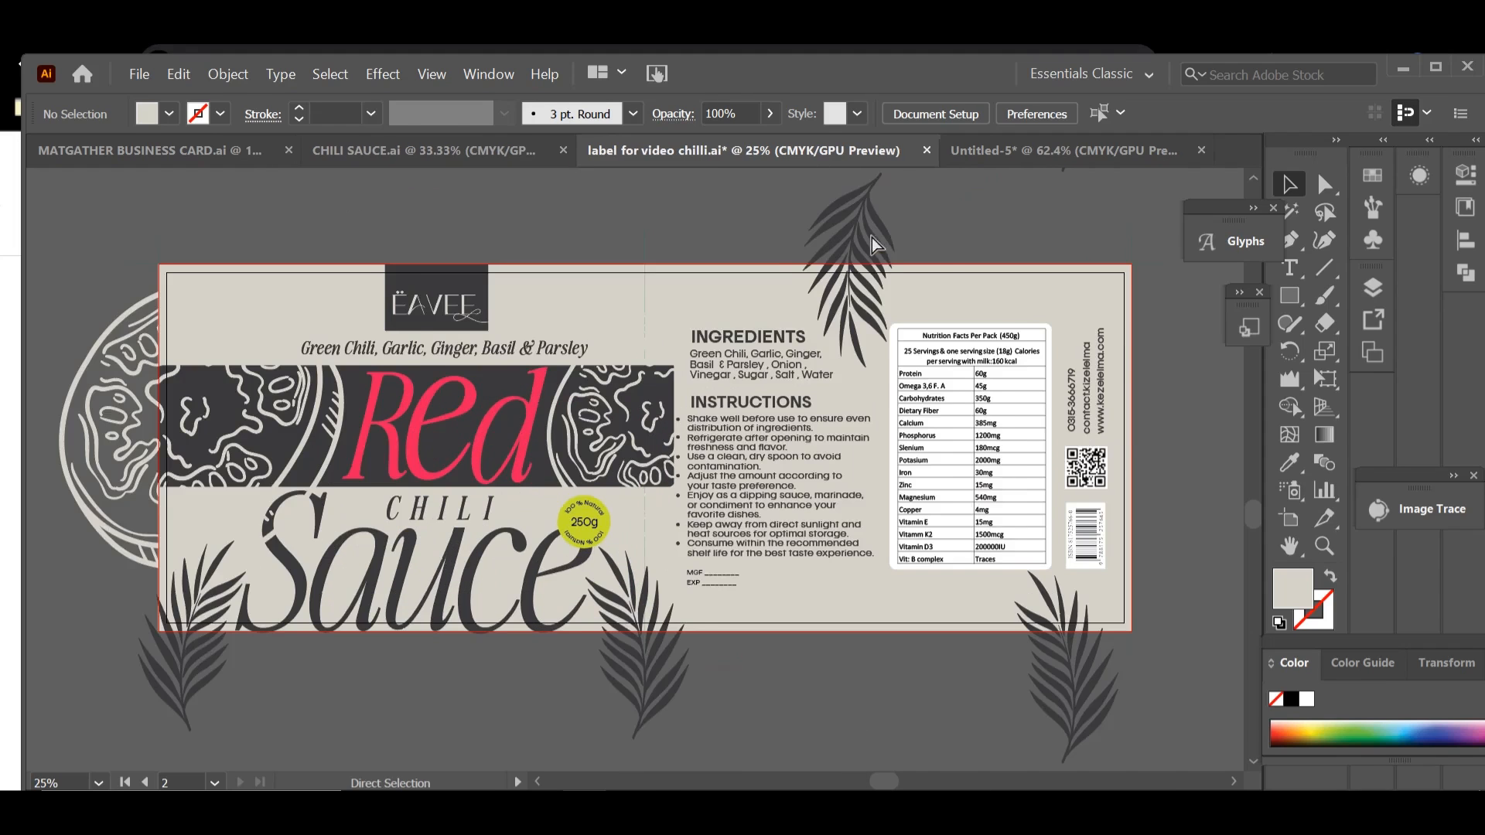
pyautogui.moveTo(751, 457); pyautogui.dragTo(1040, 452)
pyautogui.click(1289, 295)
pyautogui.moveTo(249, 326); pyautogui.dragTo(936, 489)
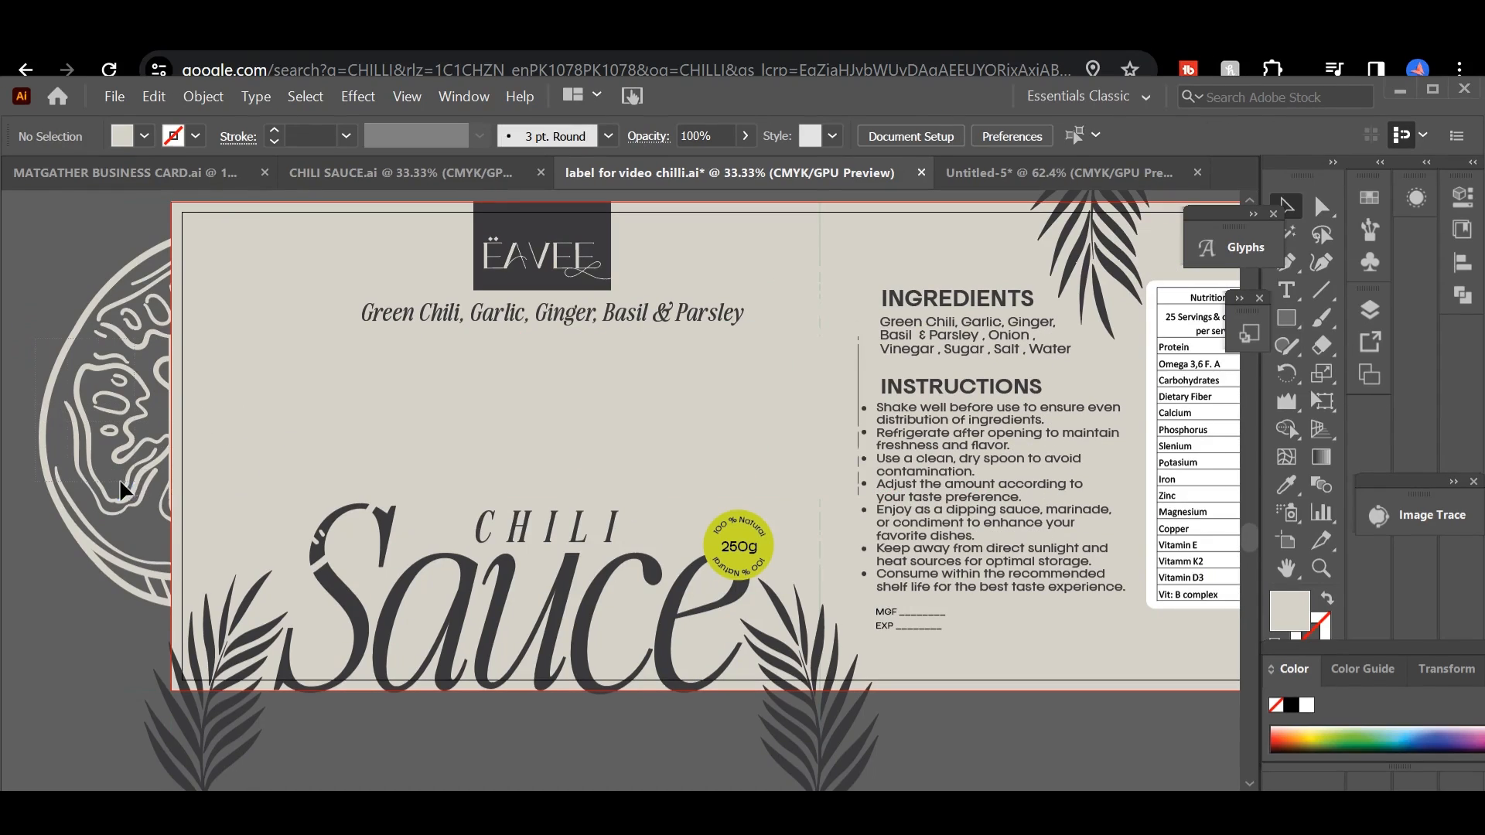
# Step: Clip the two slice illustrations, the charcoal band and the Red lettering to the rectangle with a clipping mask
pyautogui.click(106, 498)
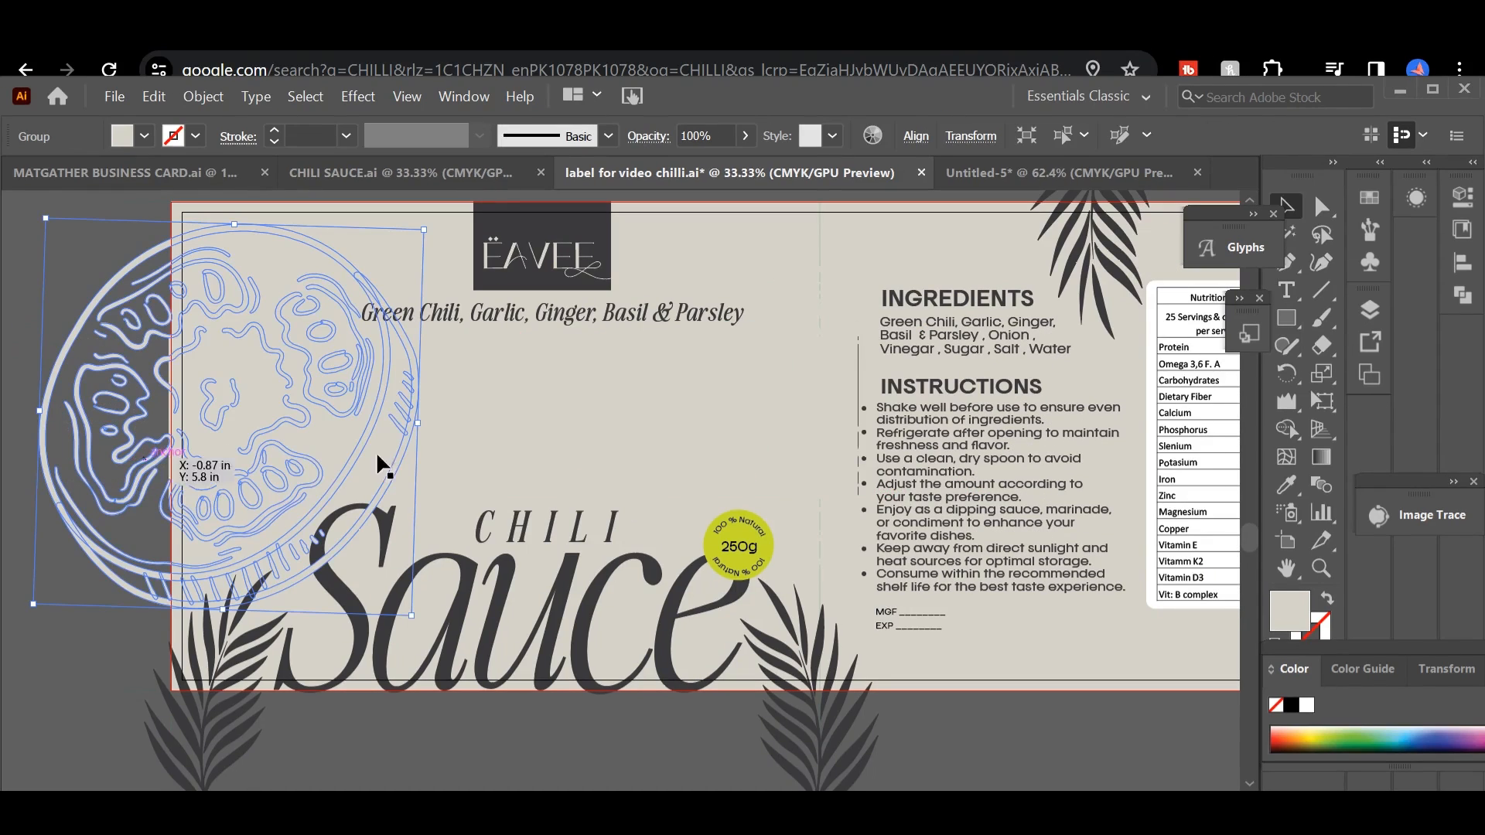
pyautogui.keyDown('shift'); pyautogui.click(874, 379); pyautogui.keyUp('shift')
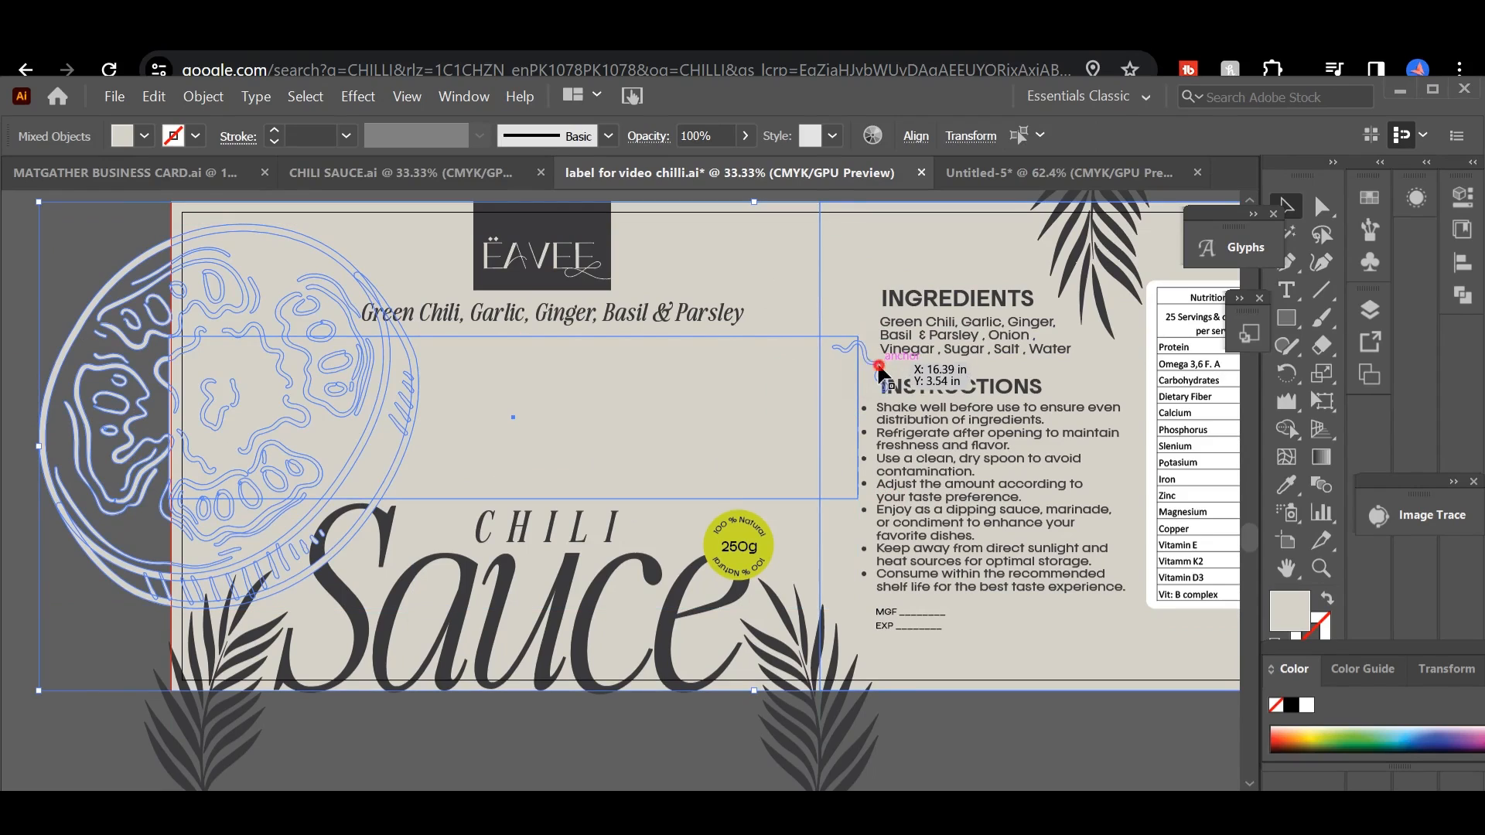
pyautogui.keyDown('shift'); pyautogui.click(877, 365); pyautogui.keyUp('shift')
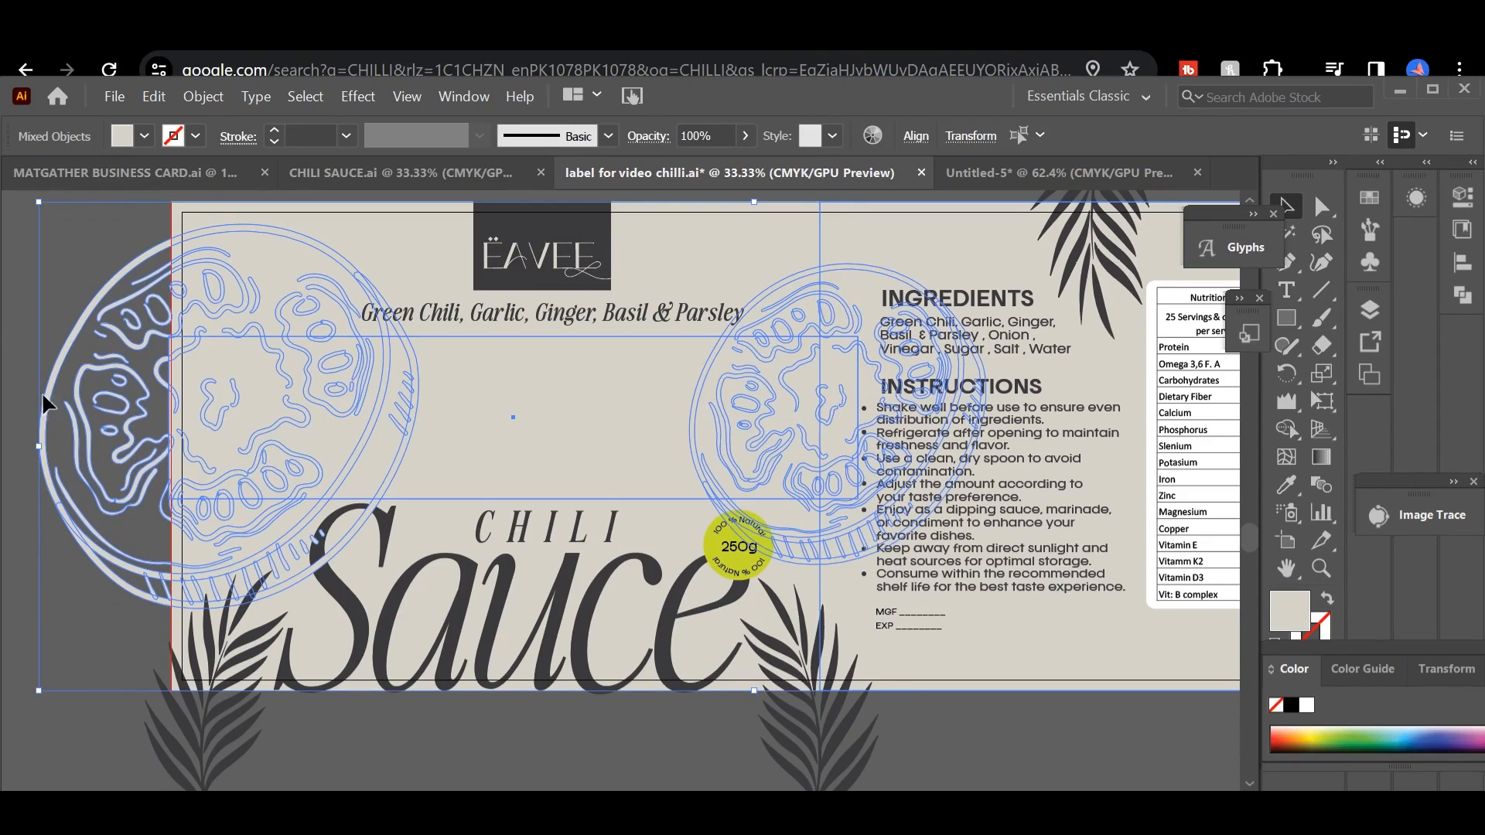
pyautogui.click(13, 404)
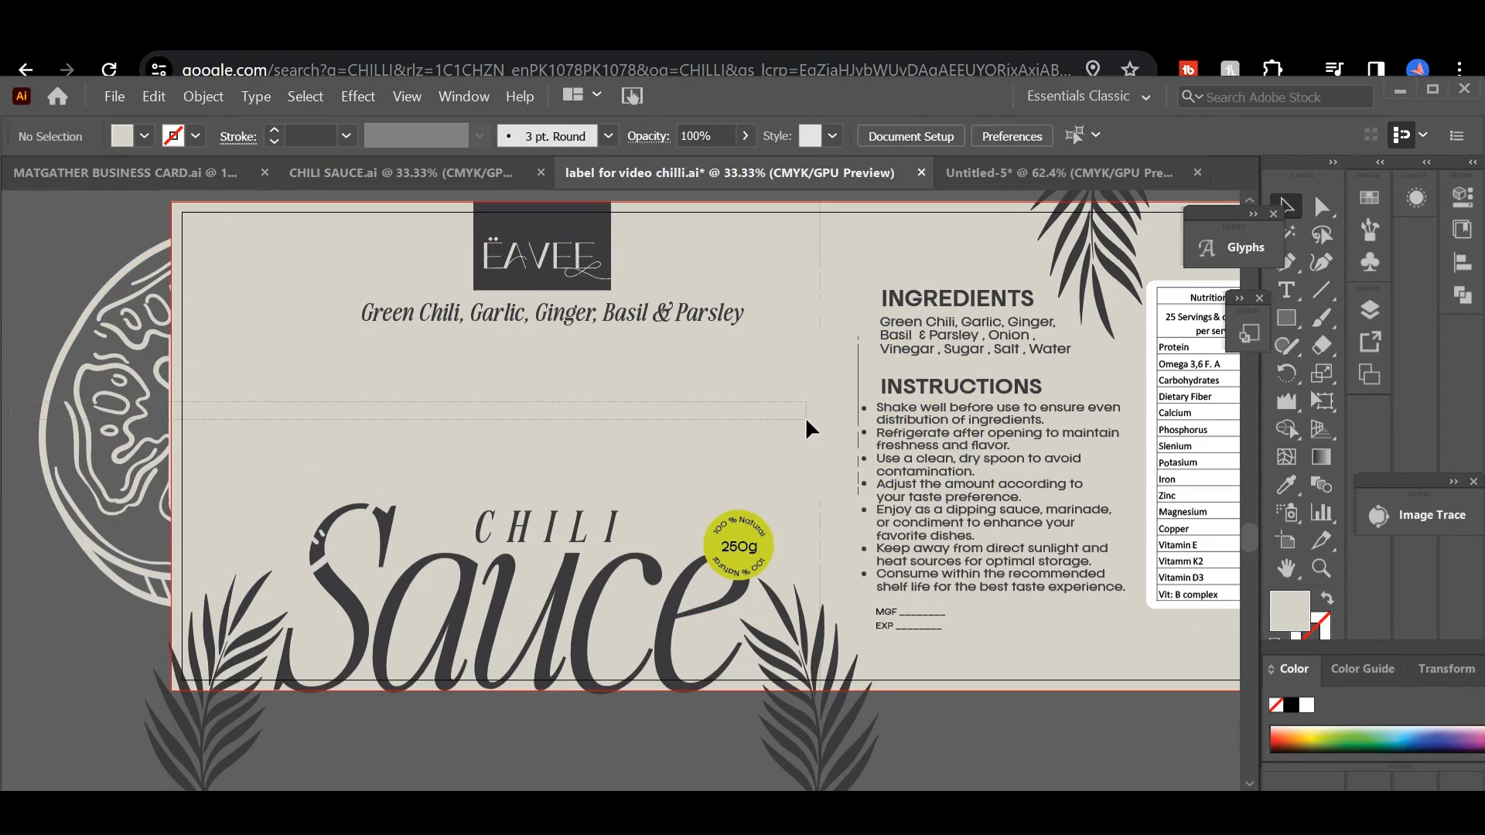
pyautogui.moveTo(807, 430); pyautogui.dragTo(812, 434)
pyautogui.rightClick(768, 425)
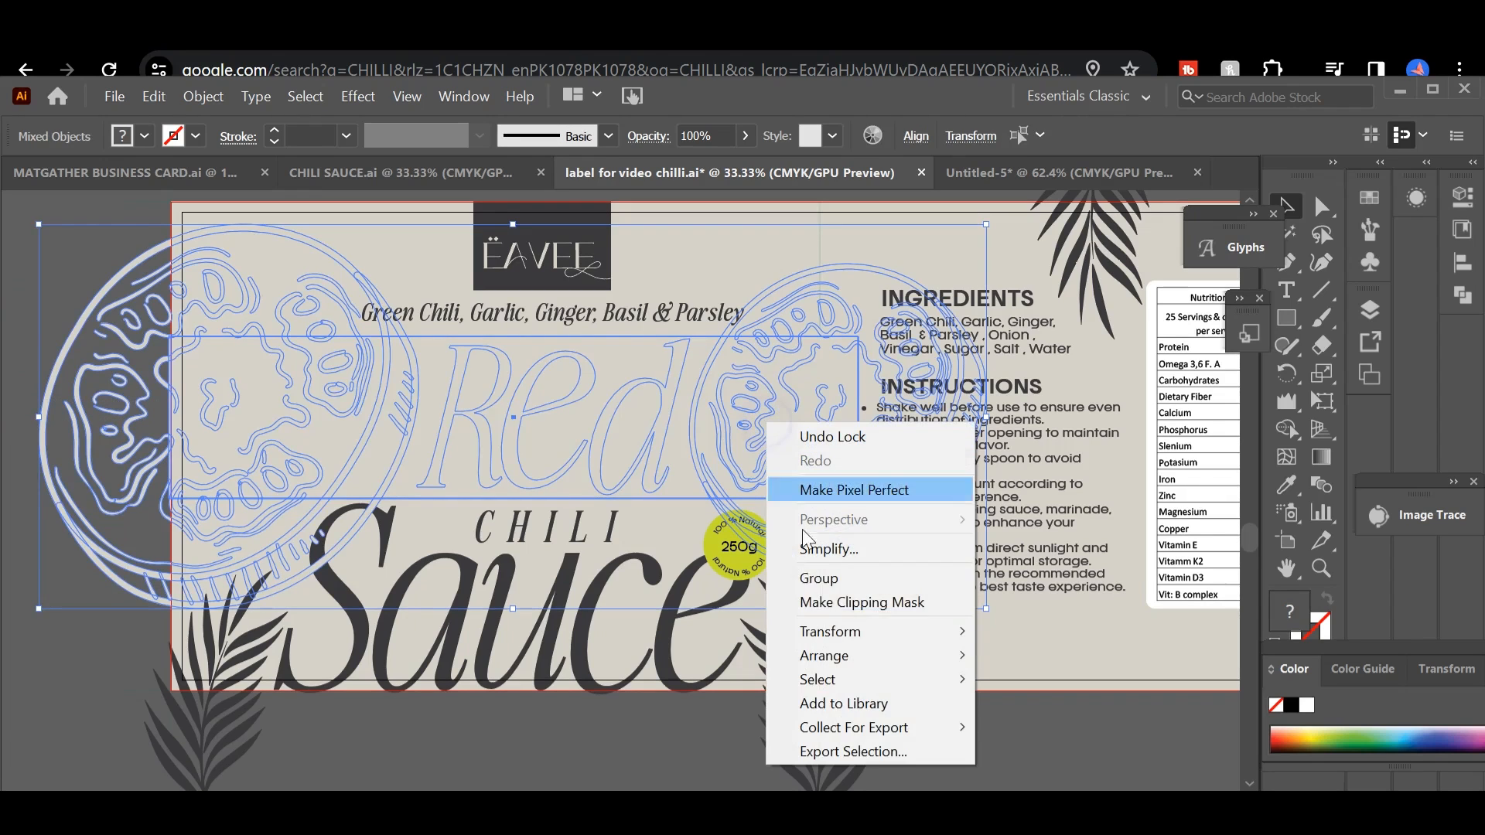
pyautogui.click(820, 603)
pyautogui.click(68, 398)
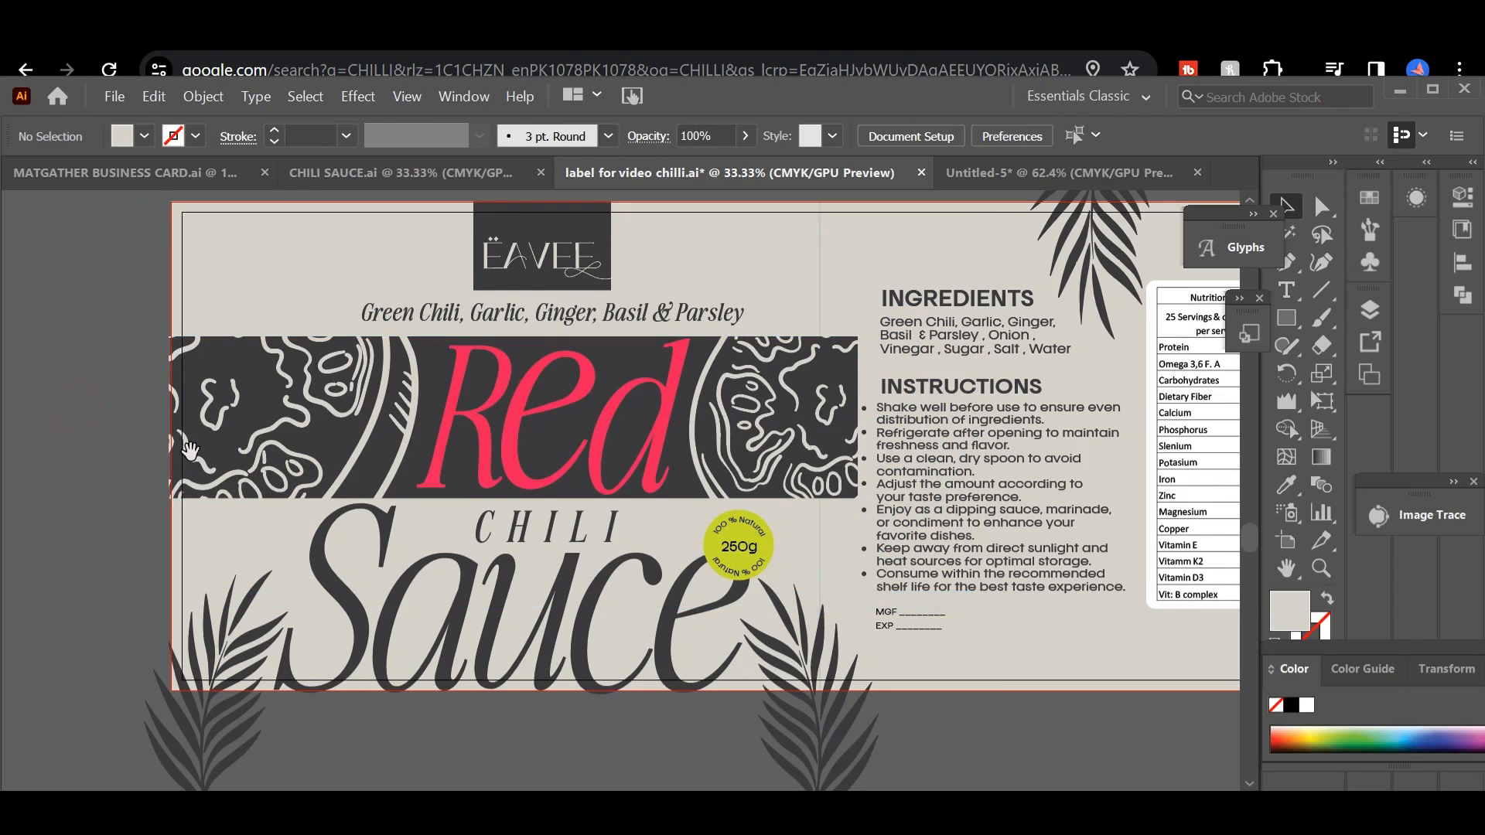
pyautogui.moveTo(227, 490); pyautogui.dragTo(287, 455)
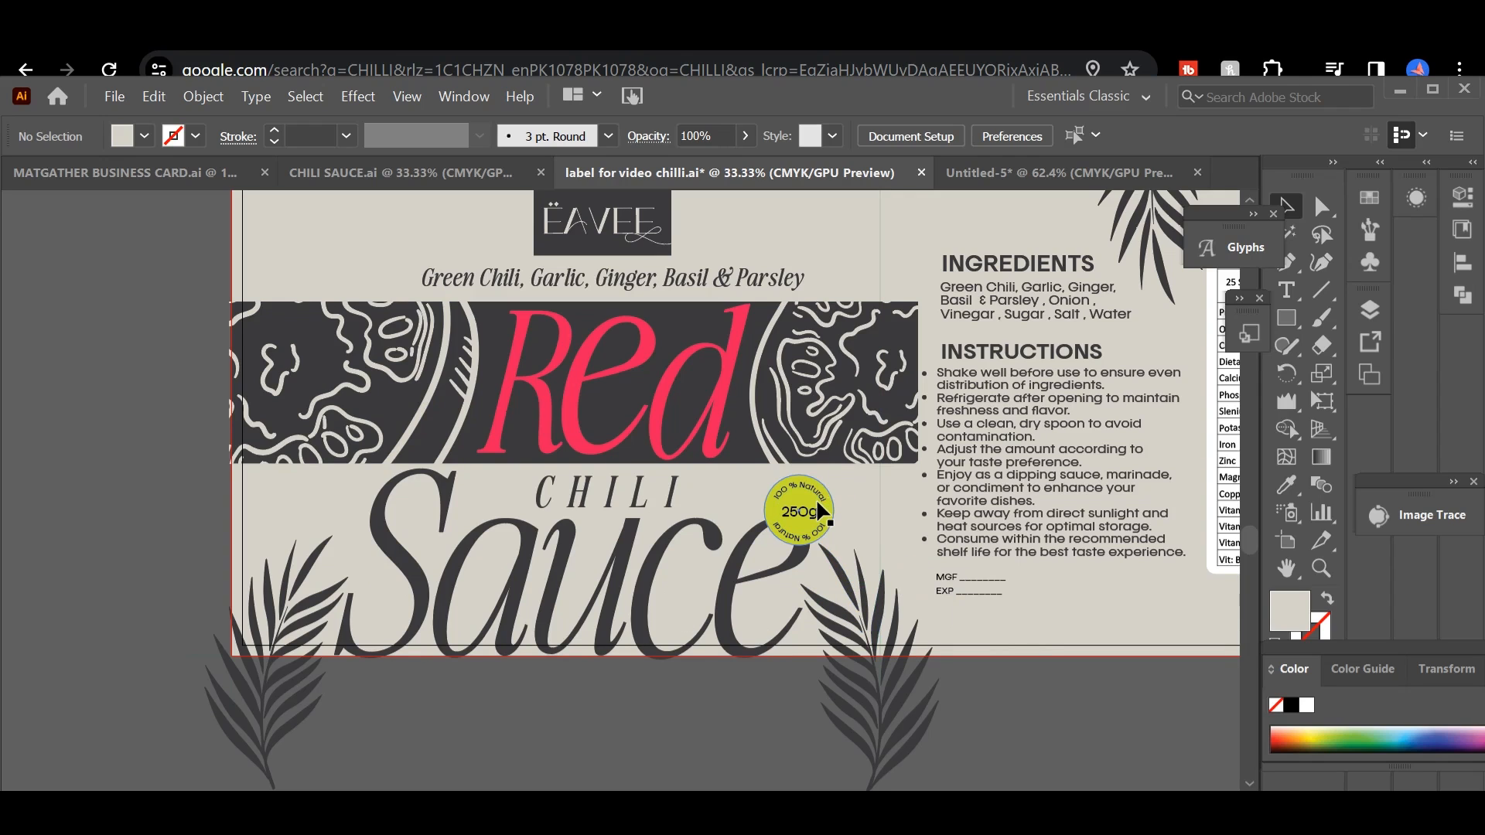
# Step: Position the red 250g badge just below the Red Chili label and move the yellow-green badge off the artboard
pyautogui.hotkey('ctrl', '-')
pyautogui.hotkey('ctrl', '-')
pyautogui.hotkey('ctrl', '-')
pyautogui.moveTo(750, 454); pyautogui.dragTo(874, 528)
pyautogui.moveTo(439, 232); pyautogui.dragTo(728, 669)
pyautogui.click(800, 682)
pyautogui.moveTo(796, 576); pyautogui.dragTo(443, 582)
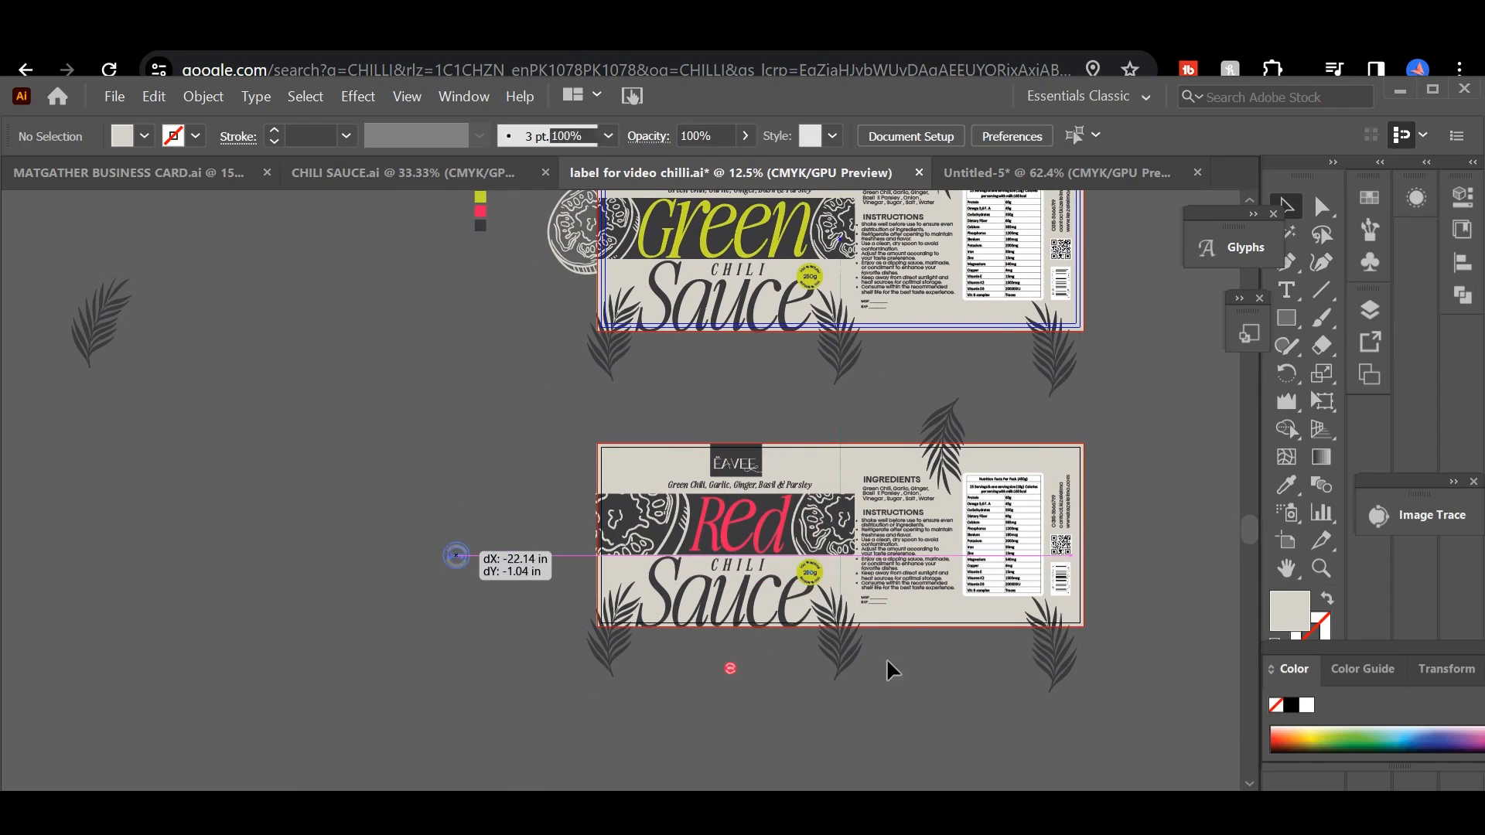
# Step: Place the red 250g badge in front of the final e of Sauce, scaled down slightly
pyautogui.hotkey('ctrl', '+')
pyautogui.moveTo(991, 629); pyautogui.dragTo(340, 626)
pyautogui.moveTo(656, 783); pyautogui.dragTo(713, 723)
pyautogui.moveTo(794, 682); pyautogui.dragTo(808, 670)
pyautogui.moveTo(747, 720); pyautogui.dragTo(874, 599)
pyautogui.hotkey('ctrl', 'z')
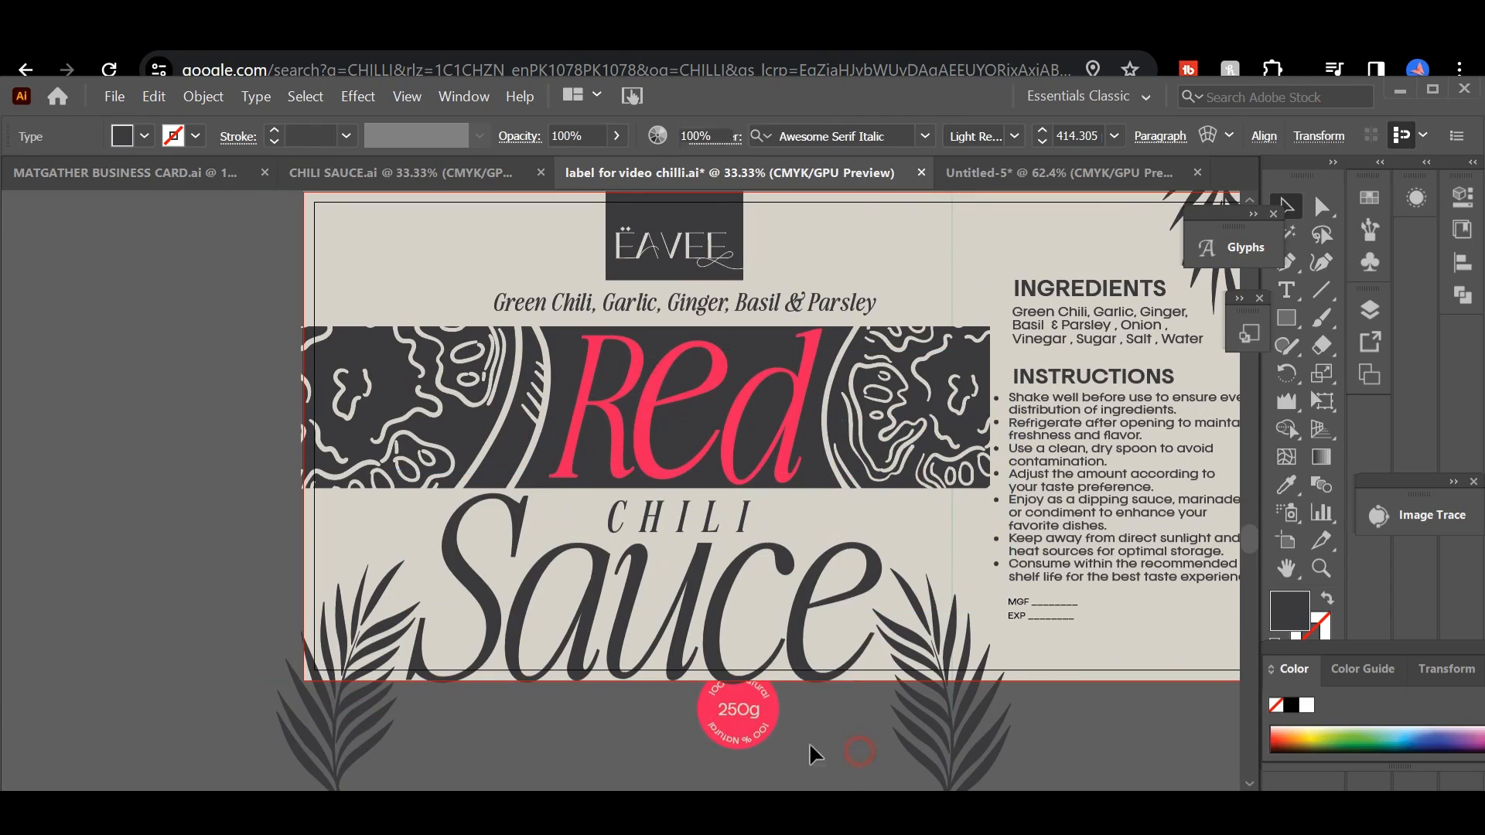
pyautogui.click(831, 752)
pyautogui.moveTo(773, 743); pyautogui.dragTo(920, 576)
pyautogui.rightClick(921, 576)
pyautogui.moveTo(997, 440)
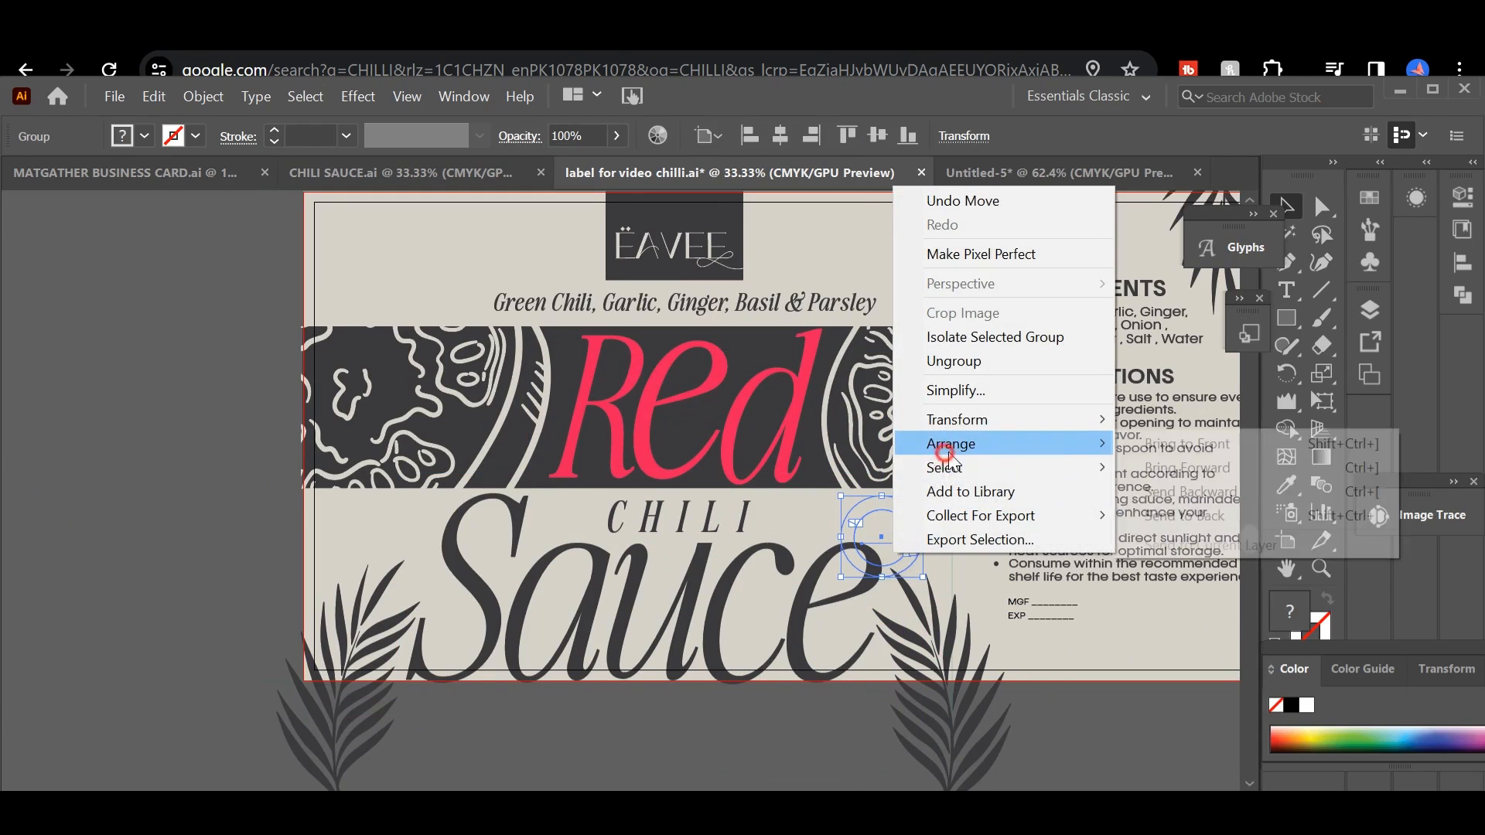
pyautogui.click(1175, 443)
pyautogui.moveTo(923, 576); pyautogui.dragTo(907, 564)
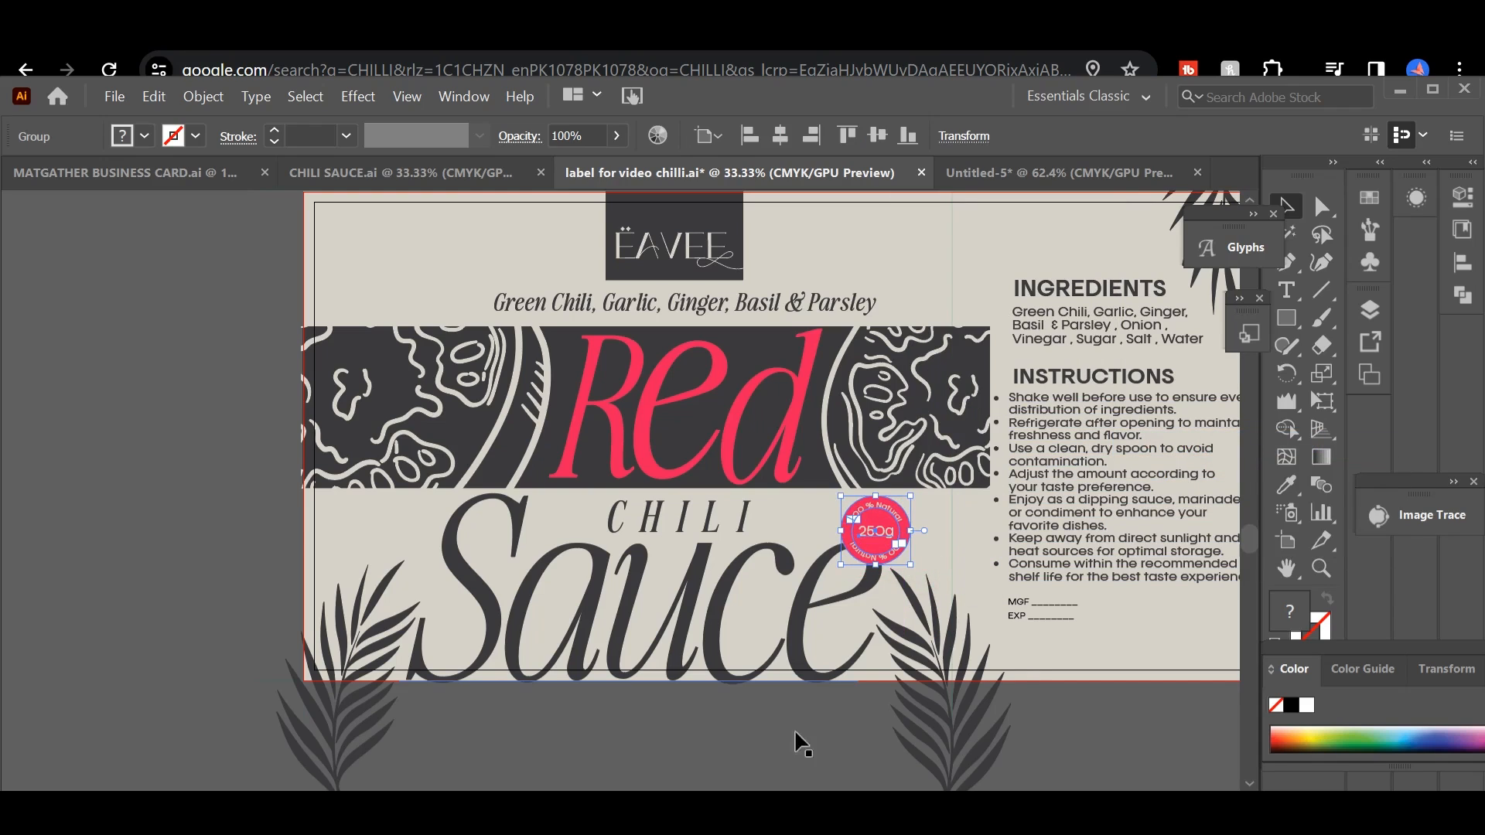
pyautogui.click(835, 738)
pyautogui.hotkey('ctrl', '-')
pyautogui.hotkey('ctrl', '-')
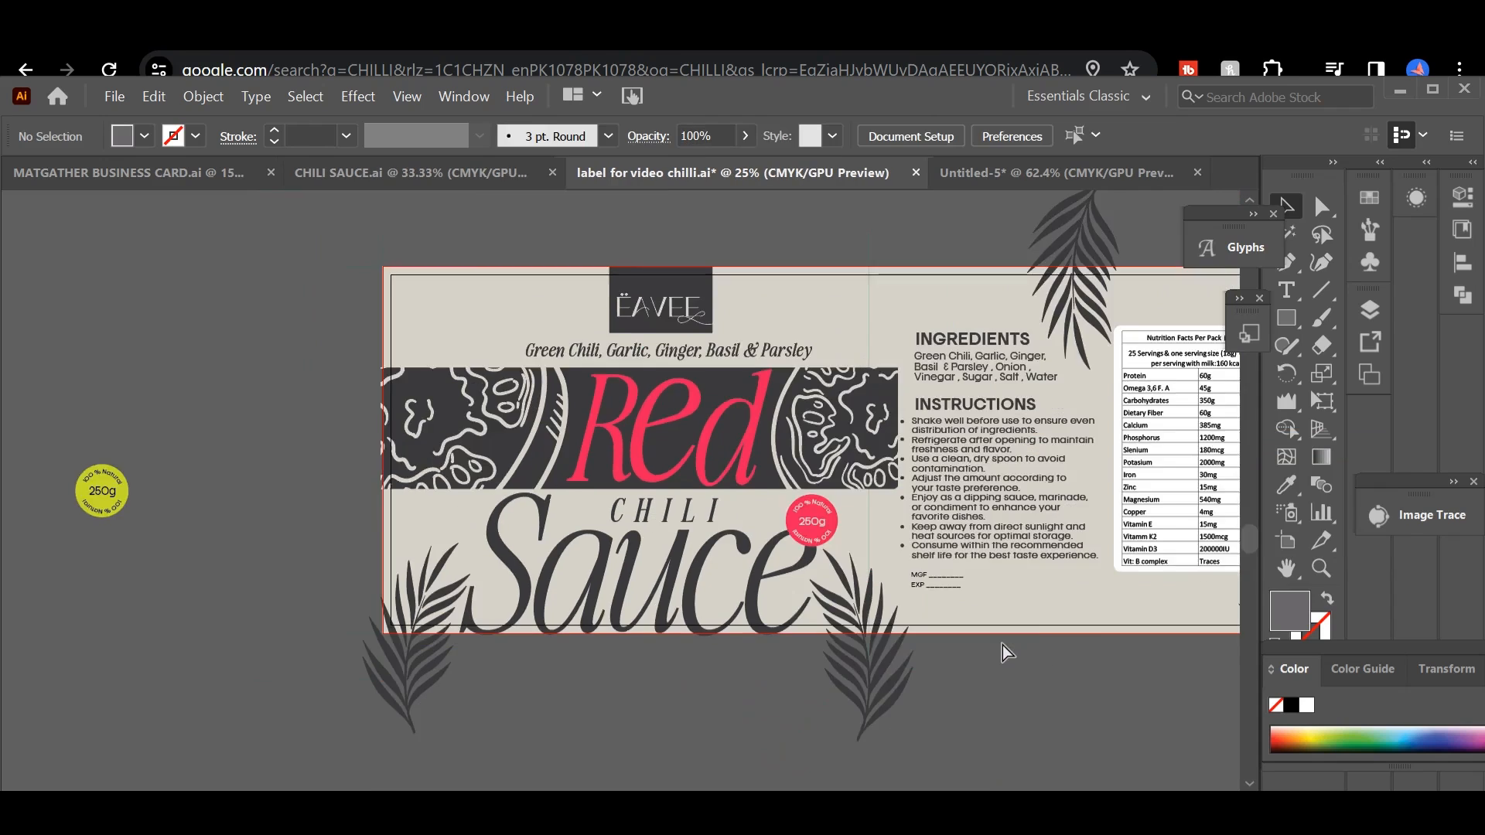
pyautogui.moveTo(992, 567); pyautogui.dragTo(1049, 673)
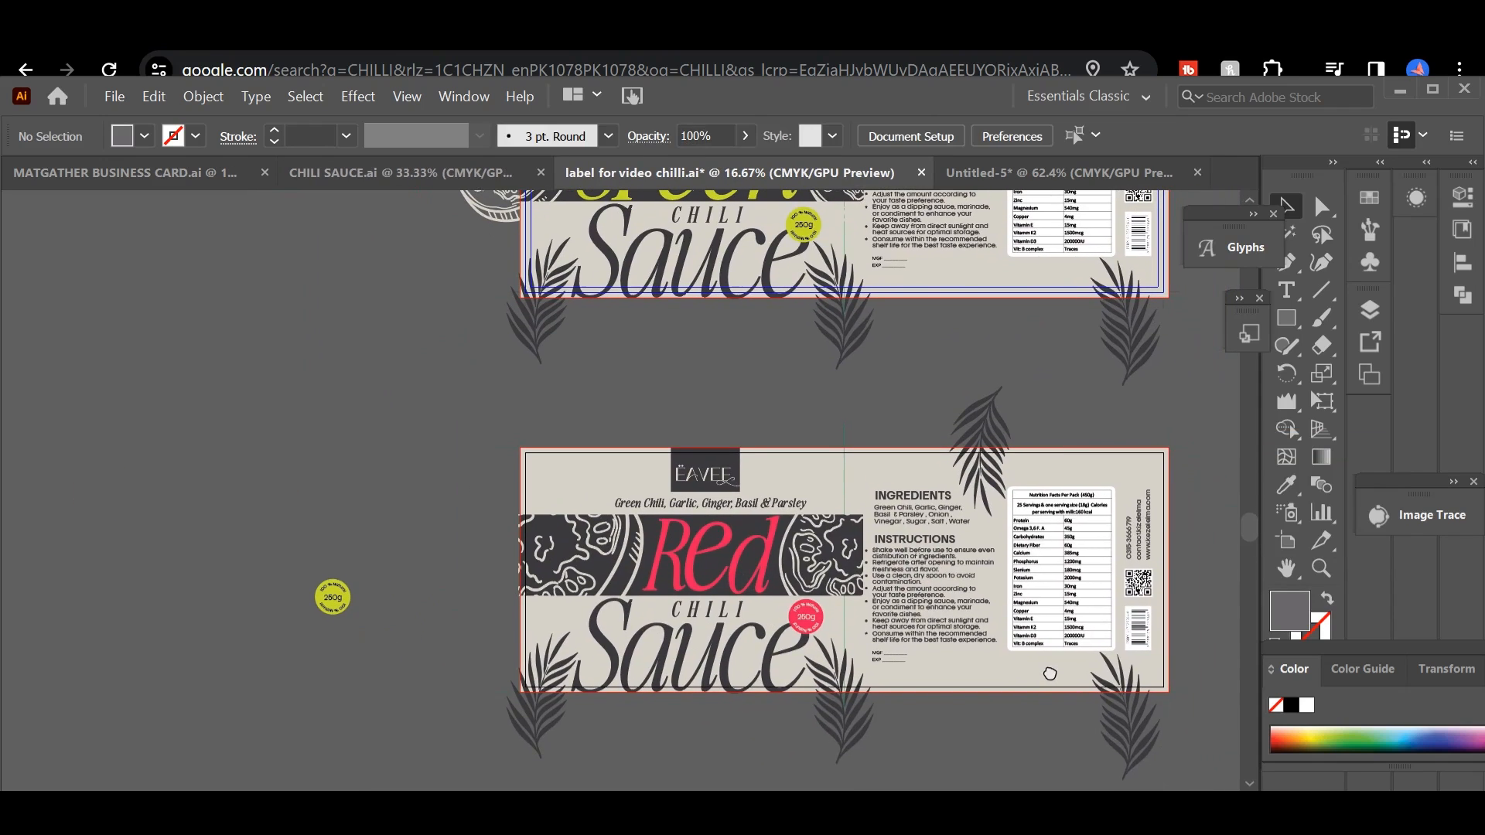
pyautogui.click(804, 616)
pyautogui.click(899, 726)
# Step: Replace the word Green with Red in the ingredients tagline below the logo of the Red Chili label
pyautogui.moveTo(914, 624); pyautogui.dragTo(927, 633)
pyautogui.hotkey('ctrl', '=')
pyautogui.hotkey('ctrl', '=')
pyautogui.hotkey('ctrl', '=')
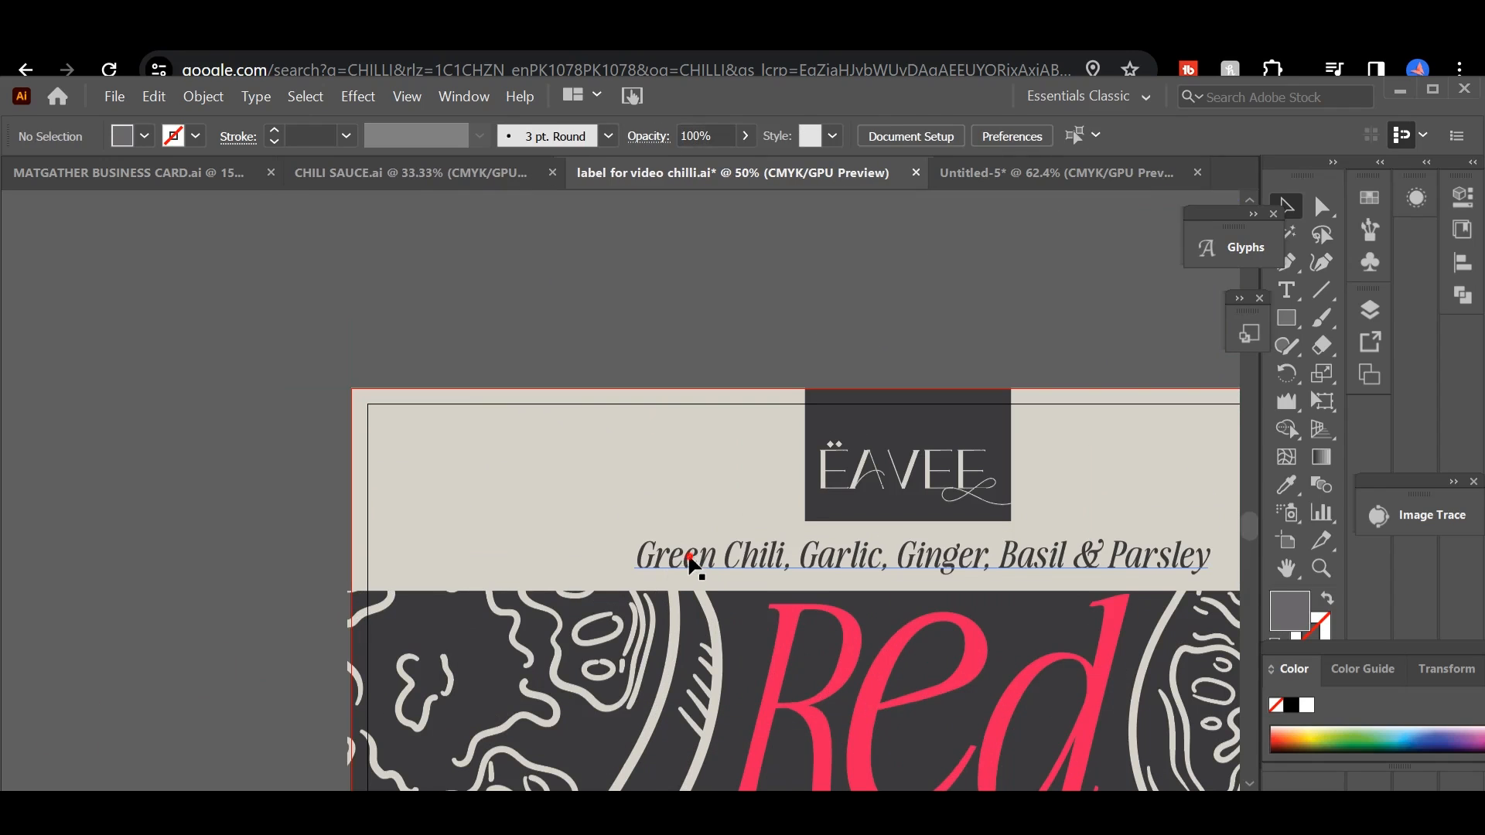
pyautogui.doubleClick(689, 557)
pyautogui.hotkey('ctrl', 'a')
pyautogui.click(715, 554)
pyautogui.press('BackSpace')
pyautogui.press('BackSpace')
pyautogui.press('BackSpace')
pyautogui.press('BackSpace')
pyautogui.press('BackSpace')
pyautogui.write('a')
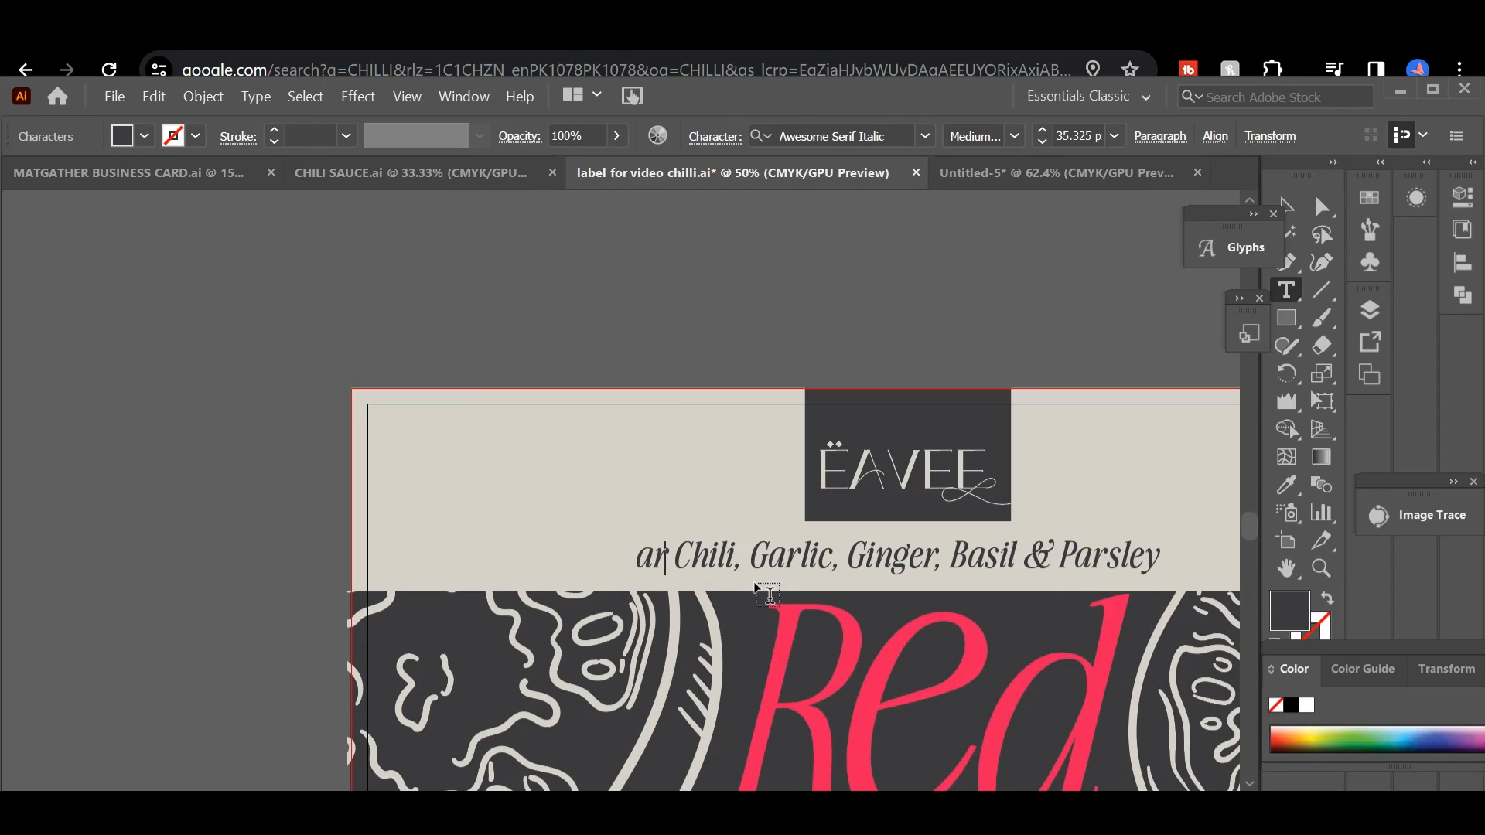
pyautogui.press('BackSpace')
pyautogui.write('Red')
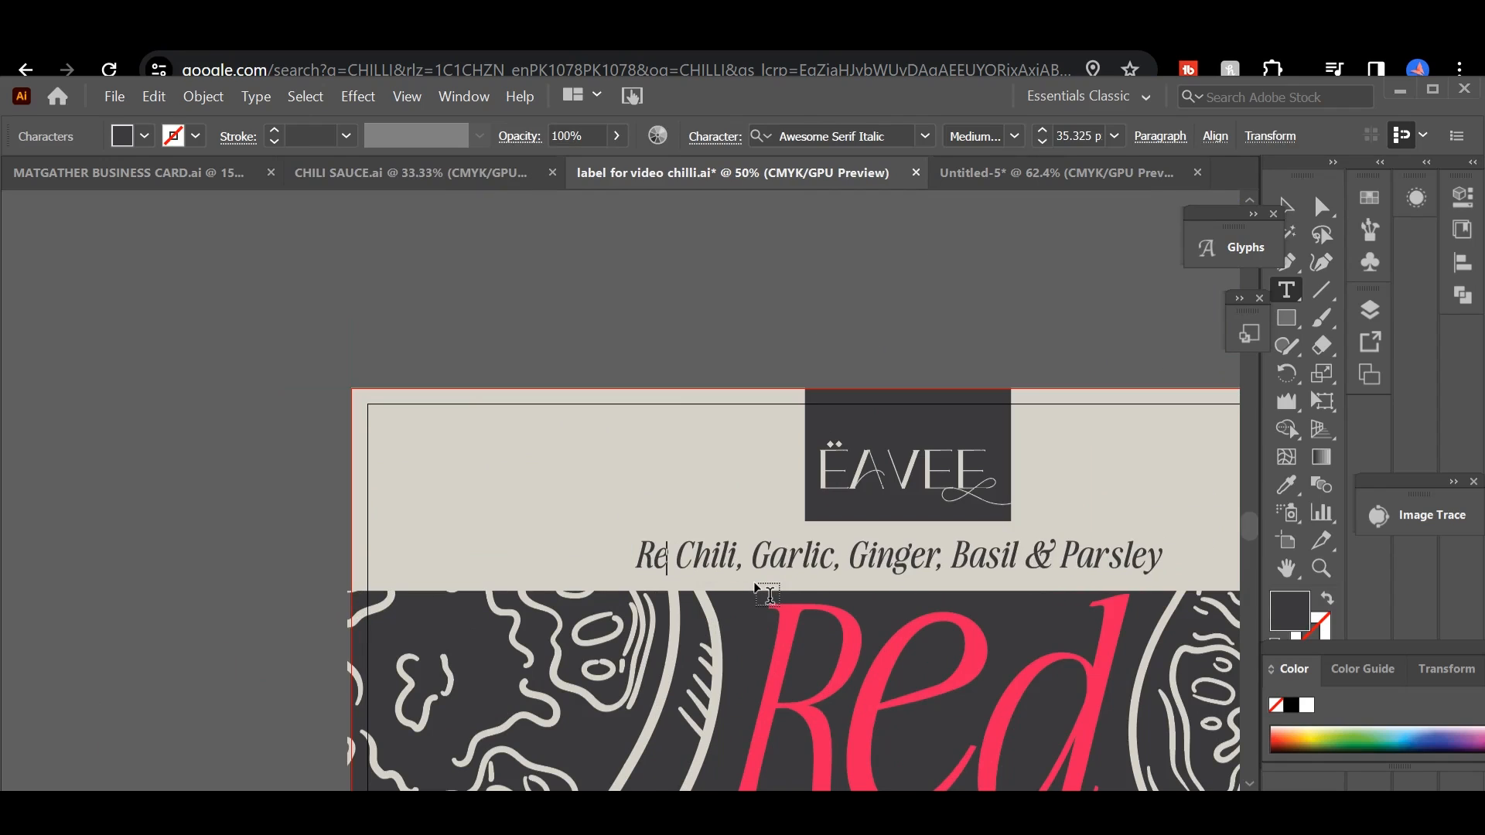
pyautogui.click(1289, 206)
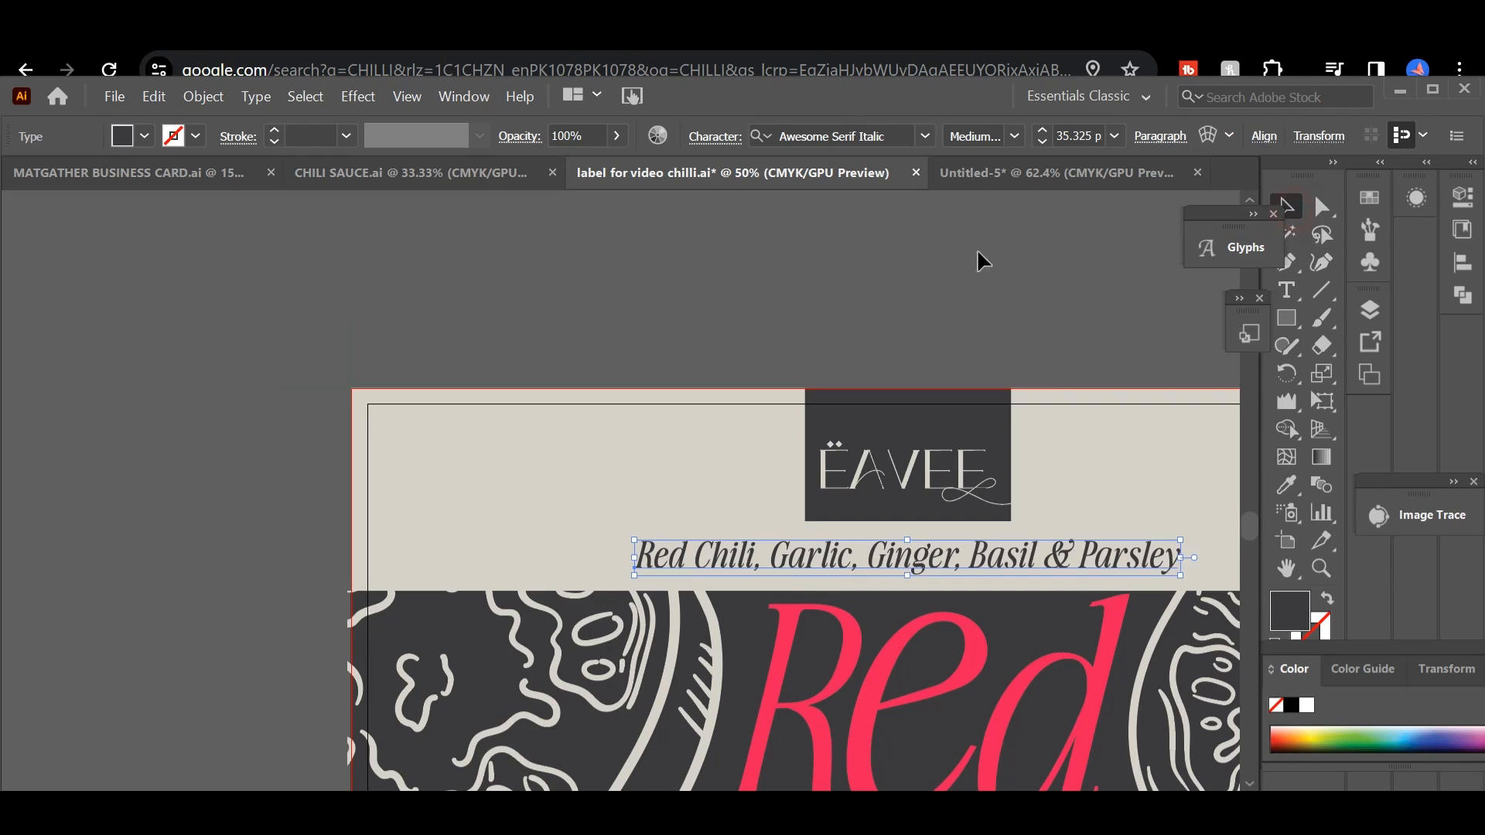
pyautogui.click(967, 364)
# Step: Show the character settings for the word Sauce on the Green Chili label
pyautogui.hotkey('ctrl', '-')
pyautogui.hotkey('ctrl', '-')
pyautogui.hotkey('ctrl', '-')
pyautogui.hotkey('ctrl', '-')
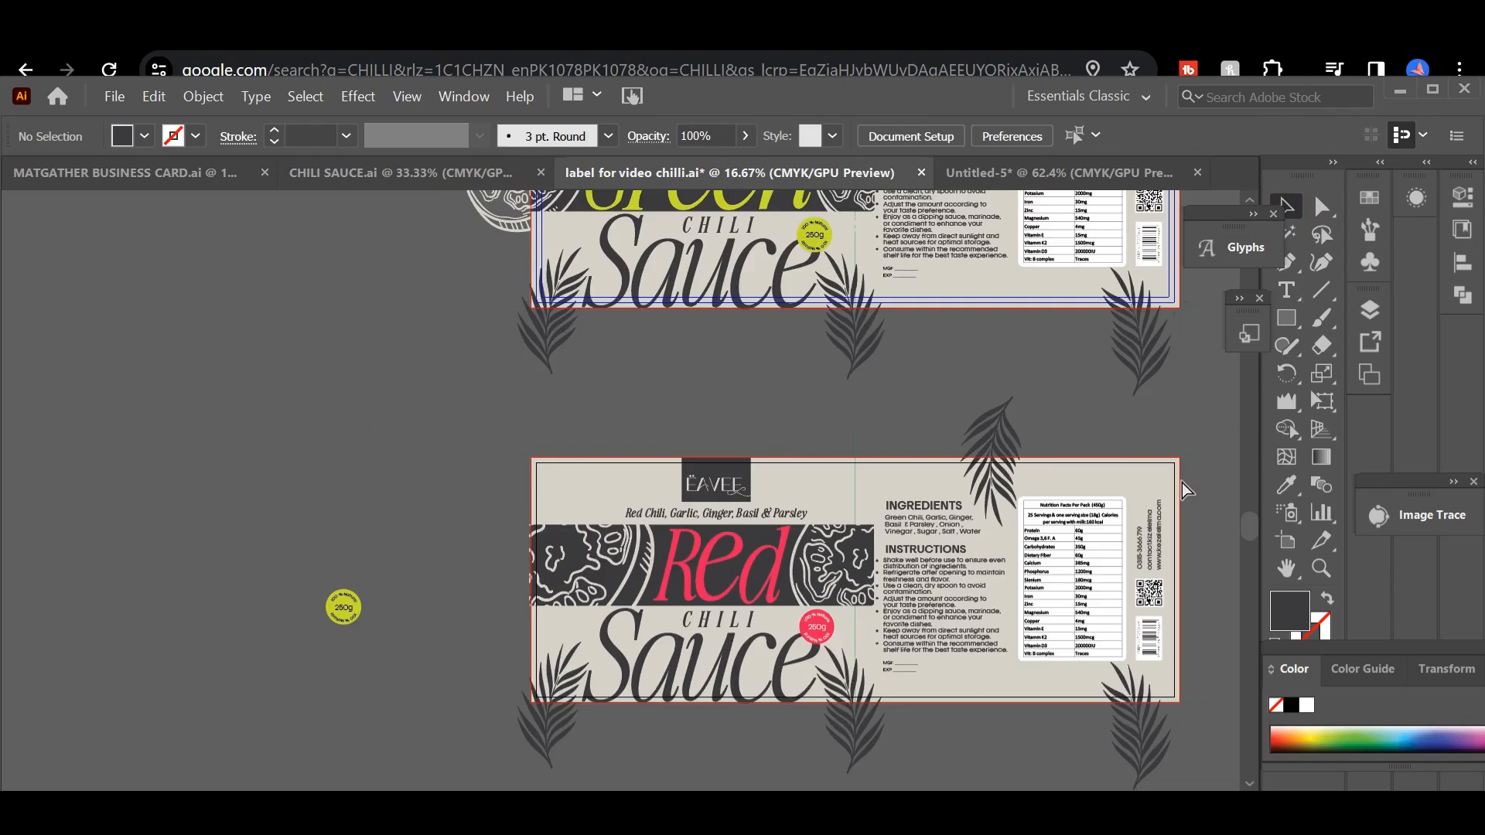
pyautogui.moveTo(1077, 426); pyautogui.dragTo(887, 467)
pyautogui.click(490, 374)
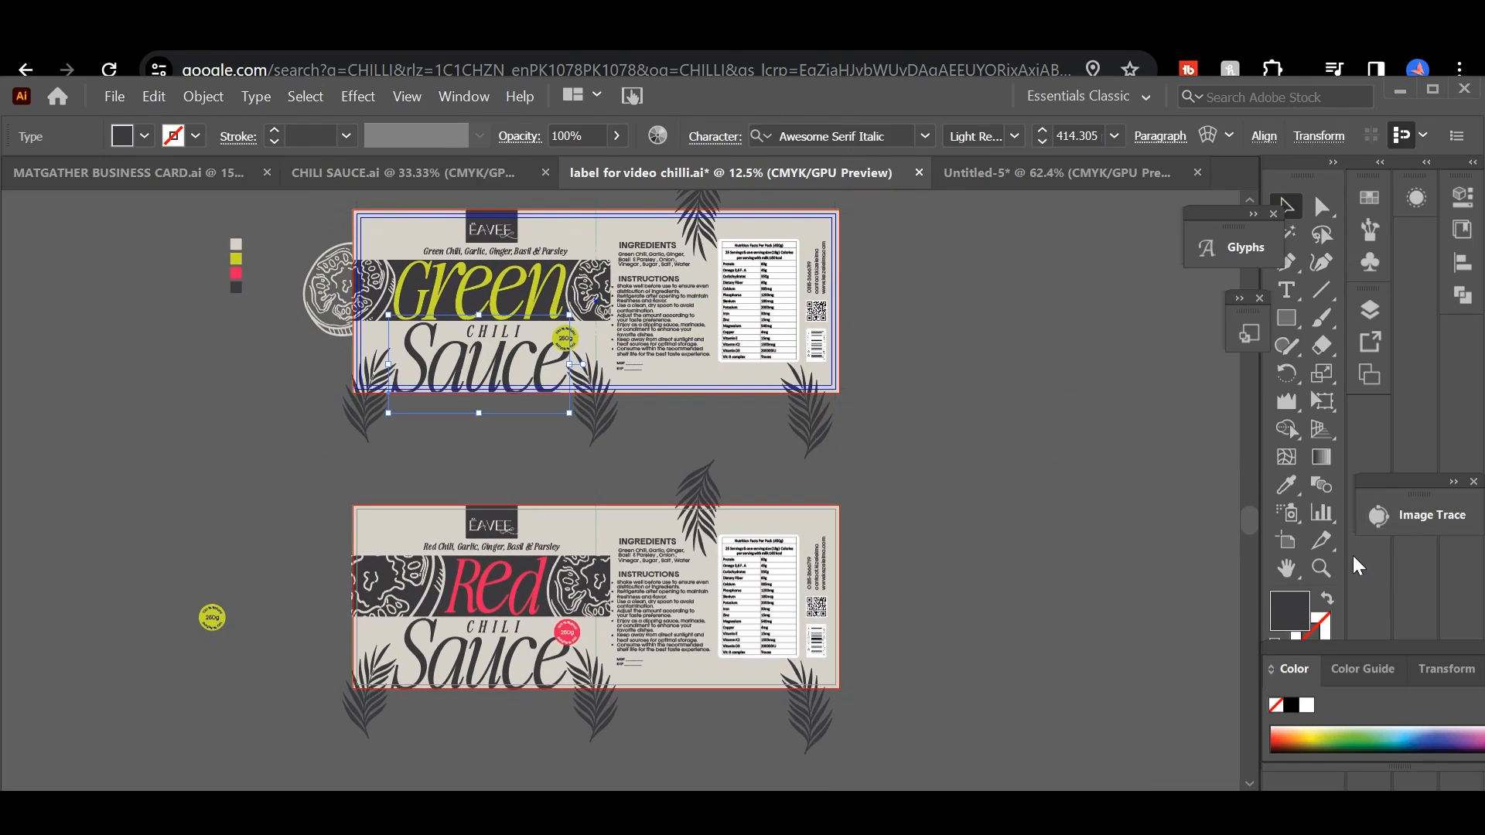
pyautogui.hotkey('ctrl', 't')
pyautogui.click(1176, 567)
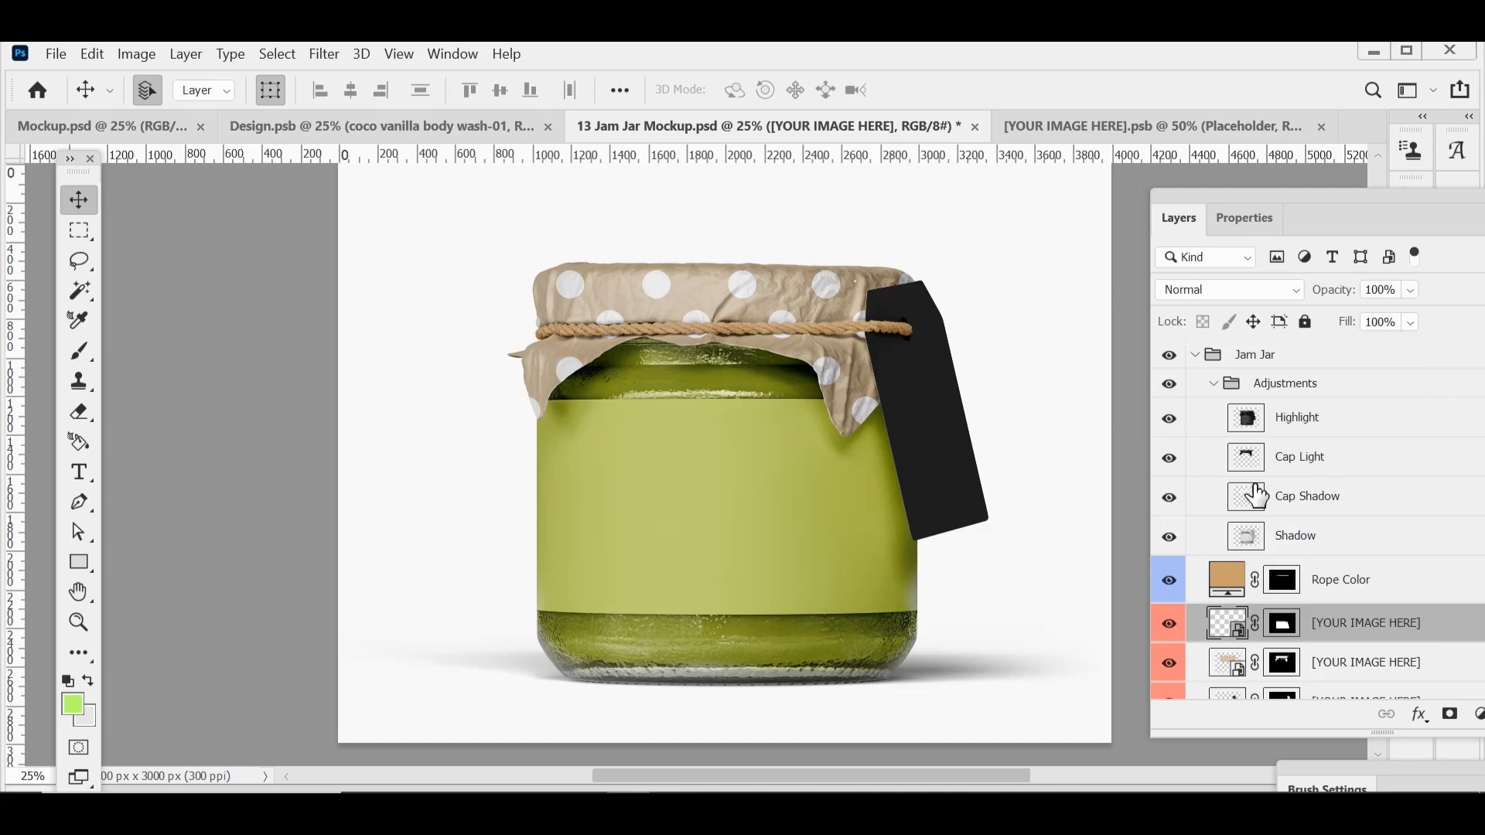
# Step: In Photoshop, open the jam jar mockup's label smart object and place CHILI SAUCE-01 in it as a linked file
pyautogui.doubleClick(1238, 644)
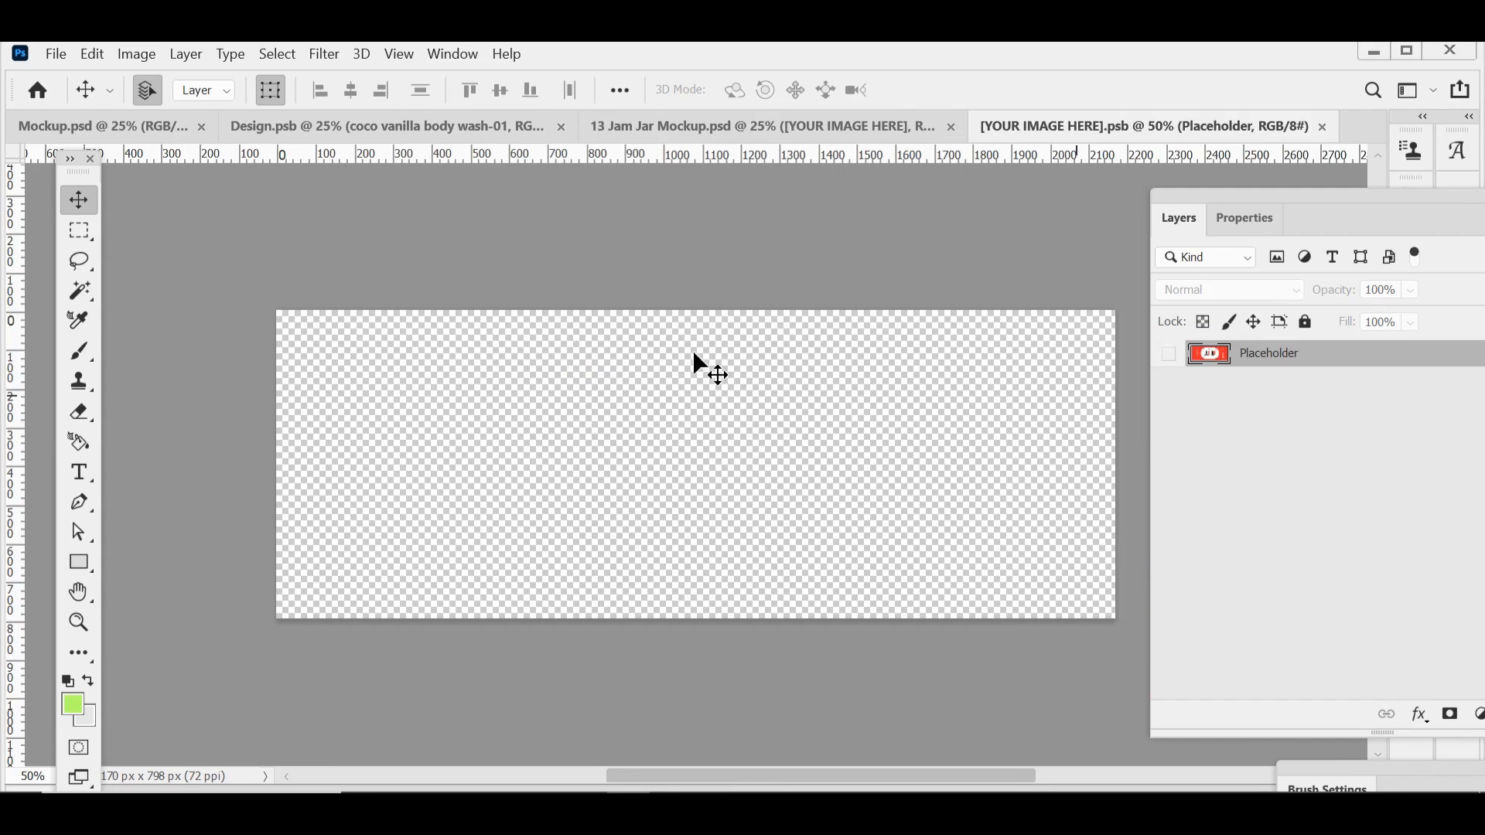
pyautogui.click(56, 55)
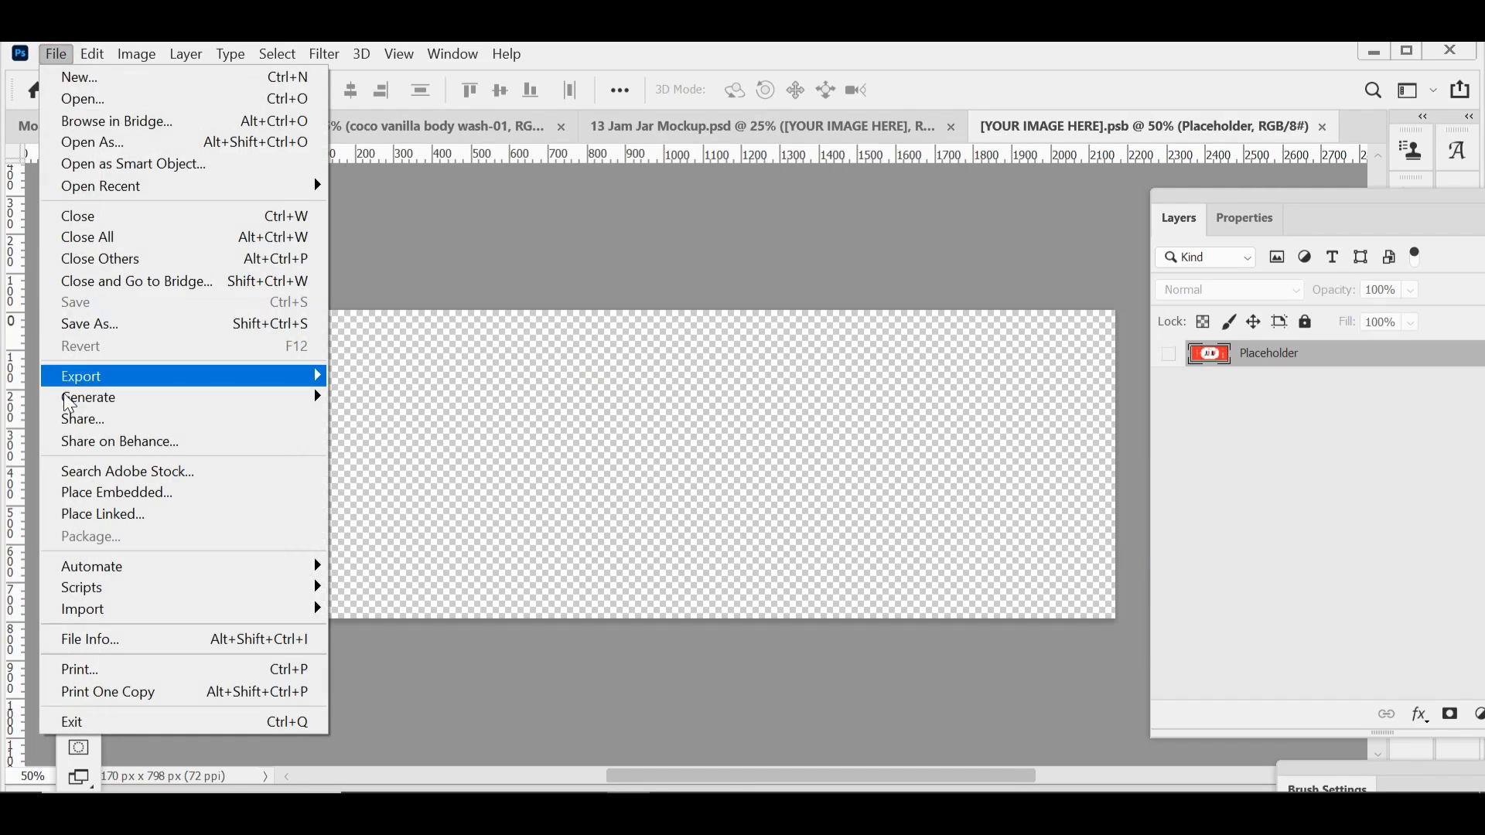
pyautogui.click(78, 514)
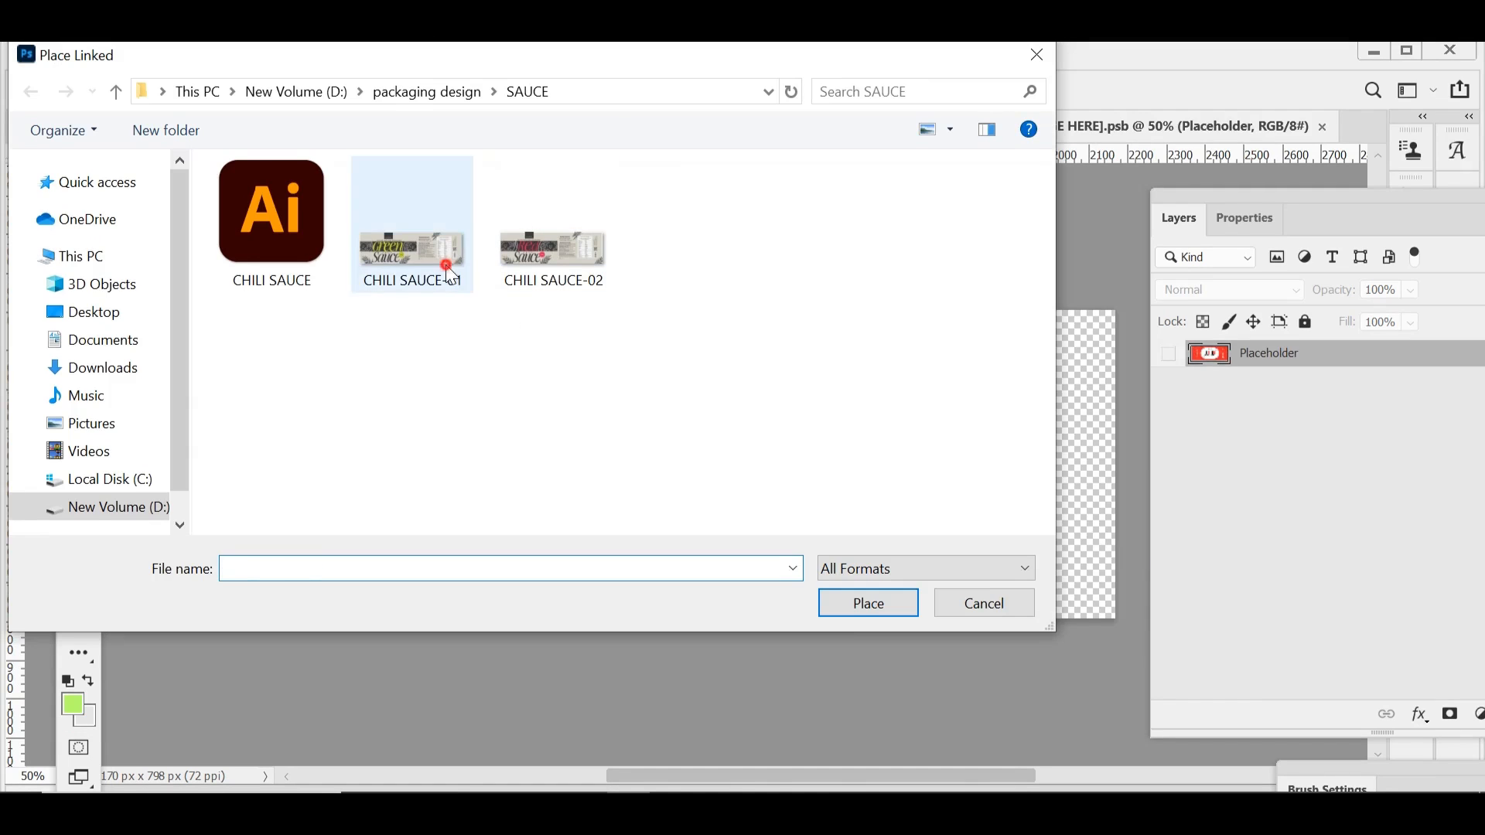
pyautogui.click(435, 246)
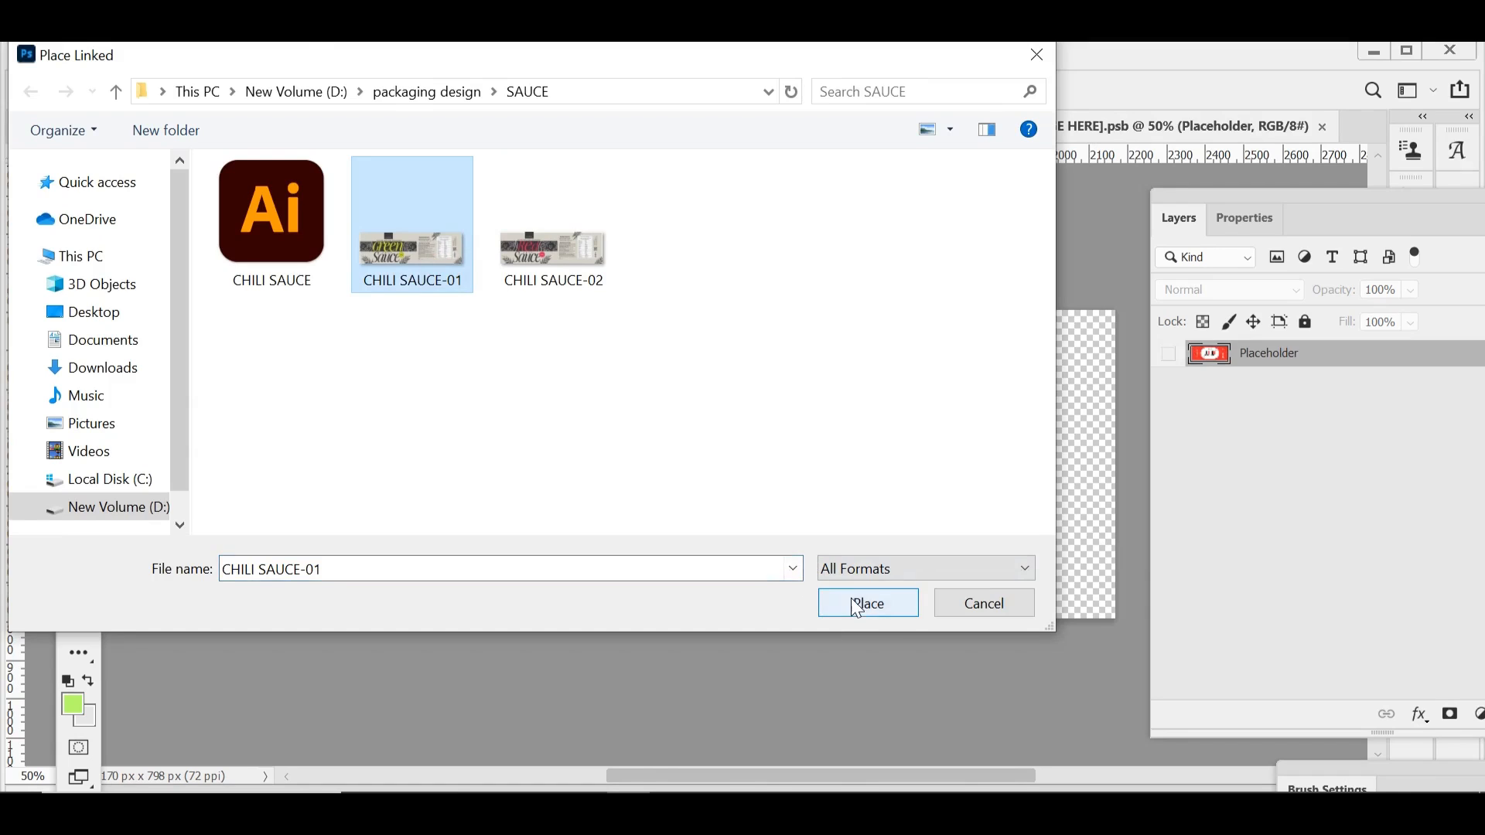
pyautogui.click(858, 609)
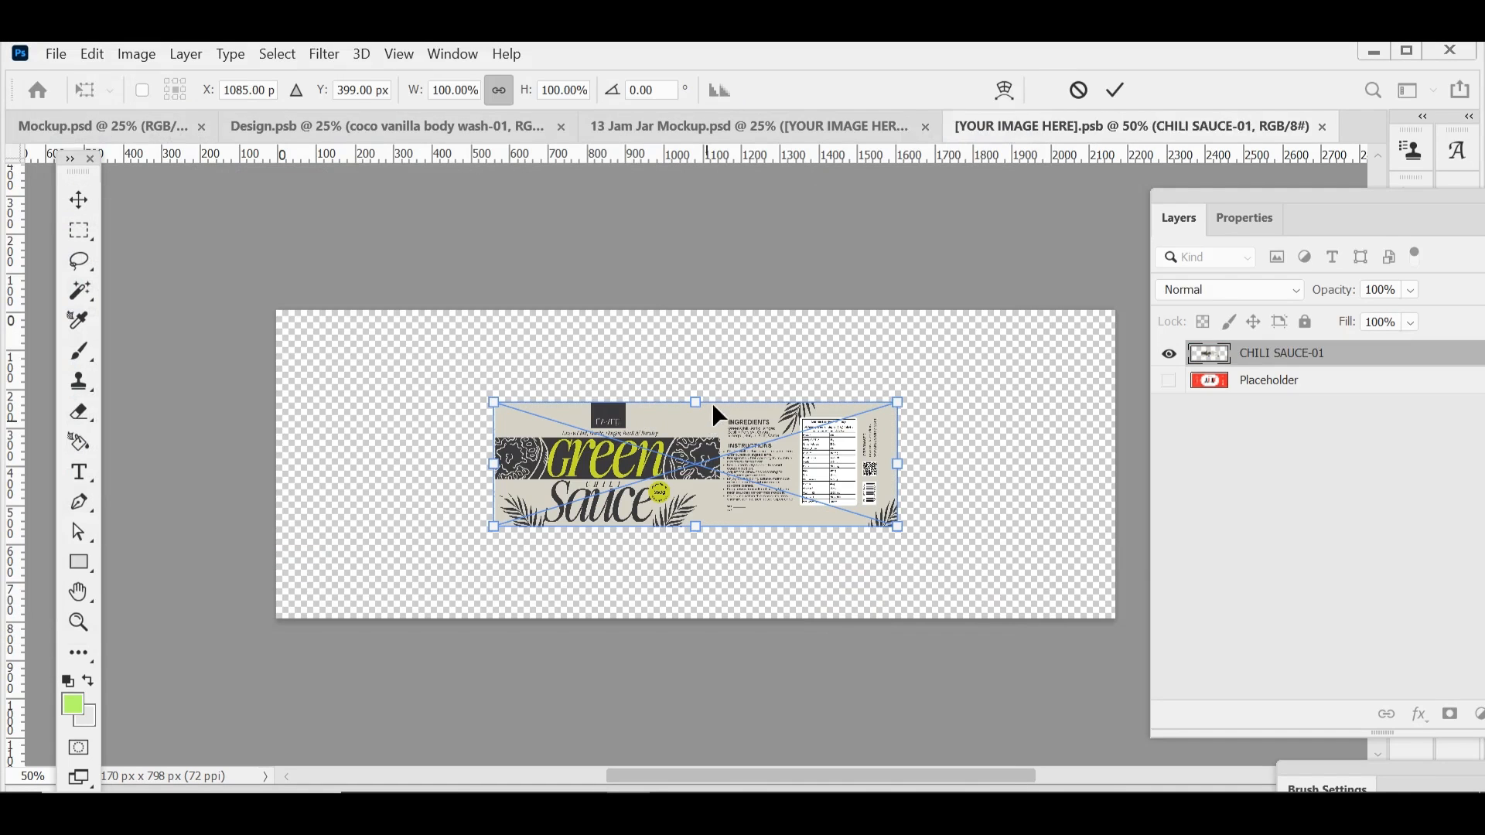
# Step: Scale the placed label to 278.10% and position it so its front panel fills the canvas from the left edge
pyautogui.moveTo(695, 403); pyautogui.dragTo(628, 414)
pyautogui.moveTo(988, 531); pyautogui.dragTo(1253, 684)
pyautogui.moveTo(774, 614); pyautogui.dragTo(754, 587)
pyautogui.moveTo(774, 309); pyautogui.dragTo(775, 286)
pyautogui.moveTo(748, 514); pyautogui.dragTo(756, 515)
pyautogui.moveTo(788, 292); pyautogui.dragTo(790, 283)
pyautogui.moveTo(785, 499); pyautogui.dragTo(797, 499)
pyautogui.moveTo(797, 289); pyautogui.dragTo(797, 275)
pyautogui.moveTo(792, 496); pyautogui.dragTo(830, 496)
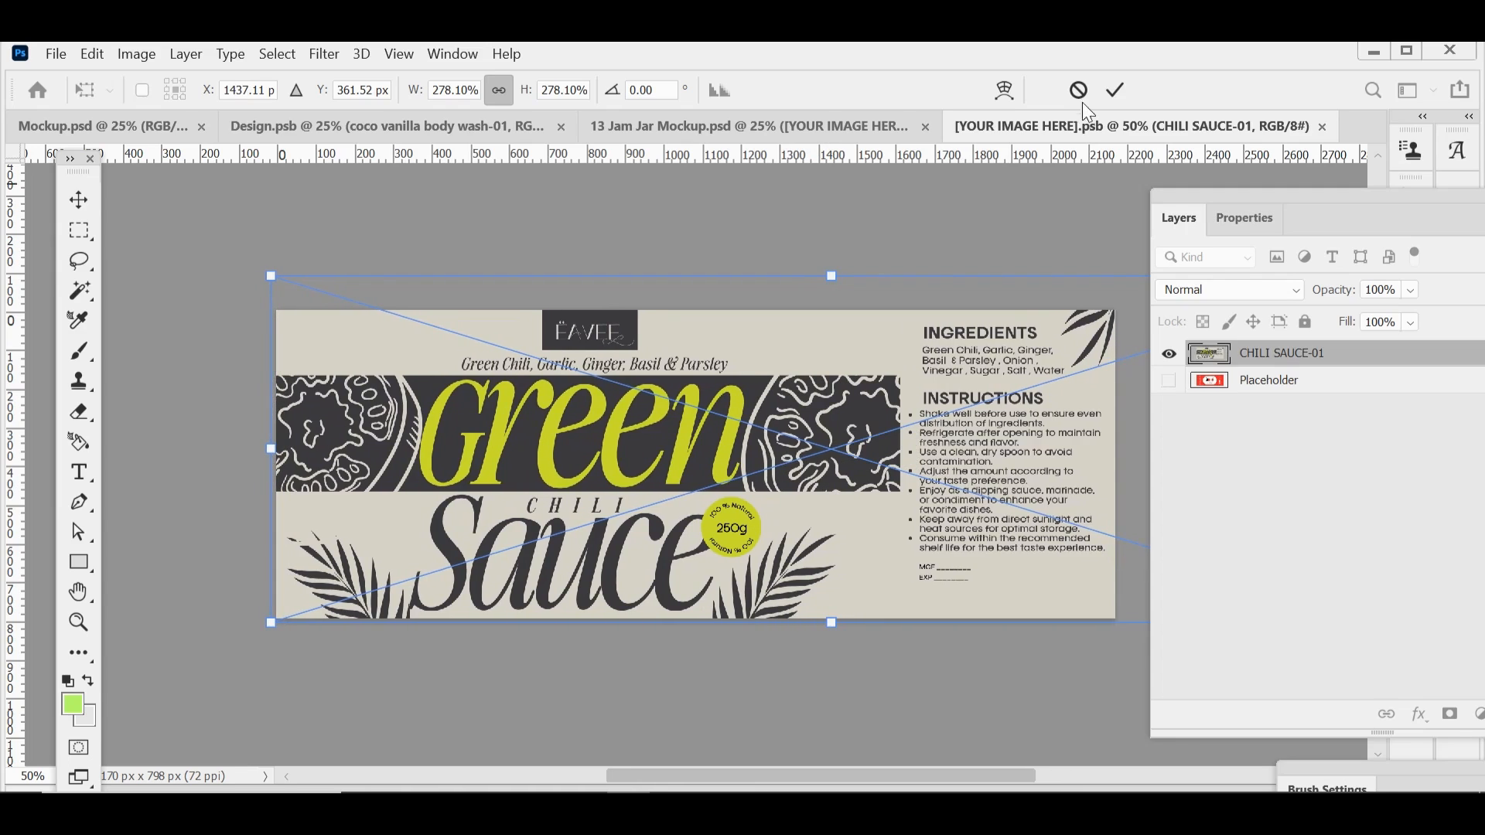
pyautogui.click(1114, 90)
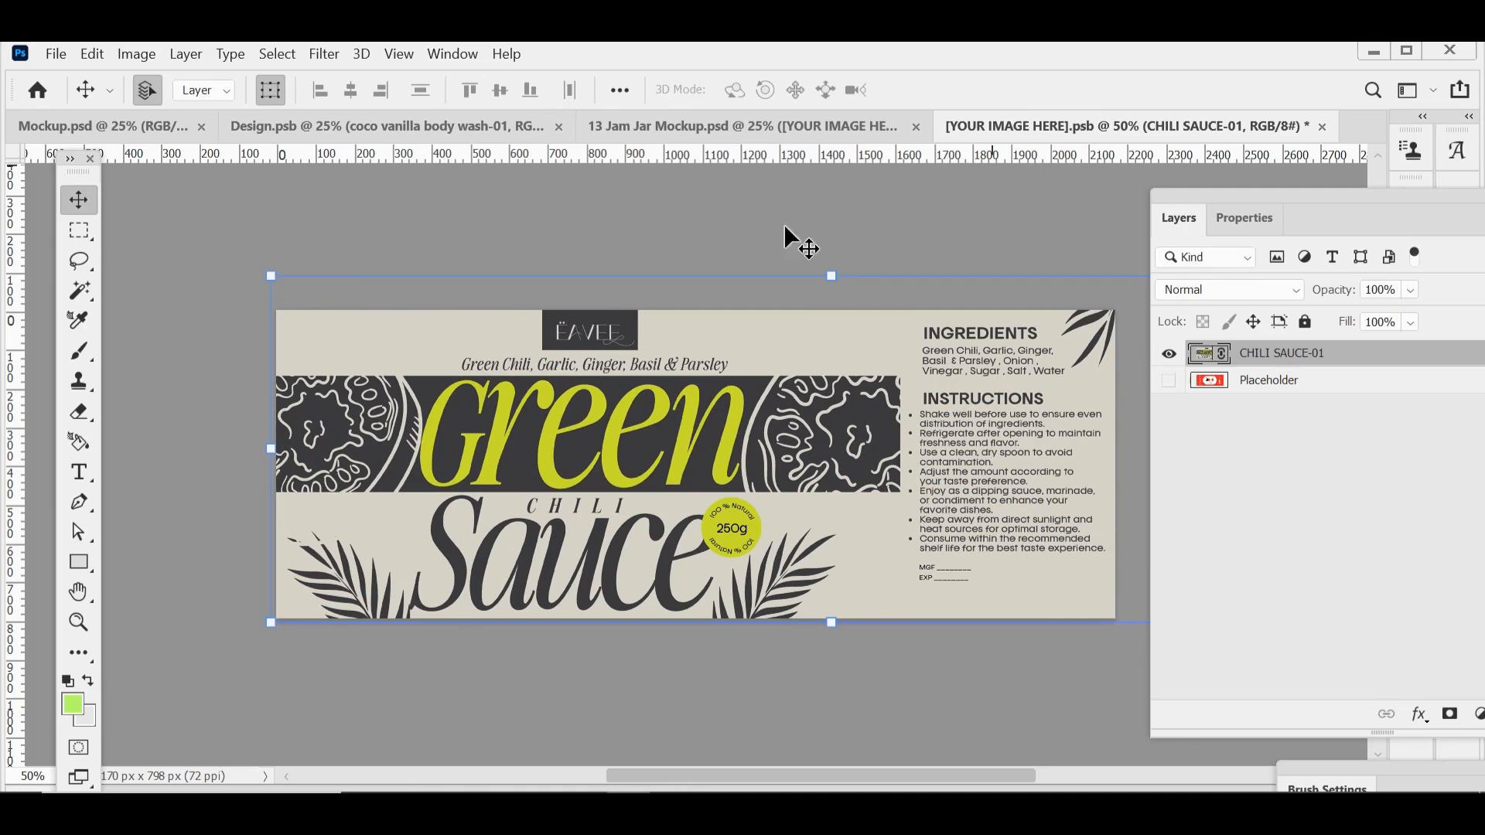
# Step: Save the label smart object and return to 13 Jam Jar Mockup.psd
pyautogui.click(56, 54)
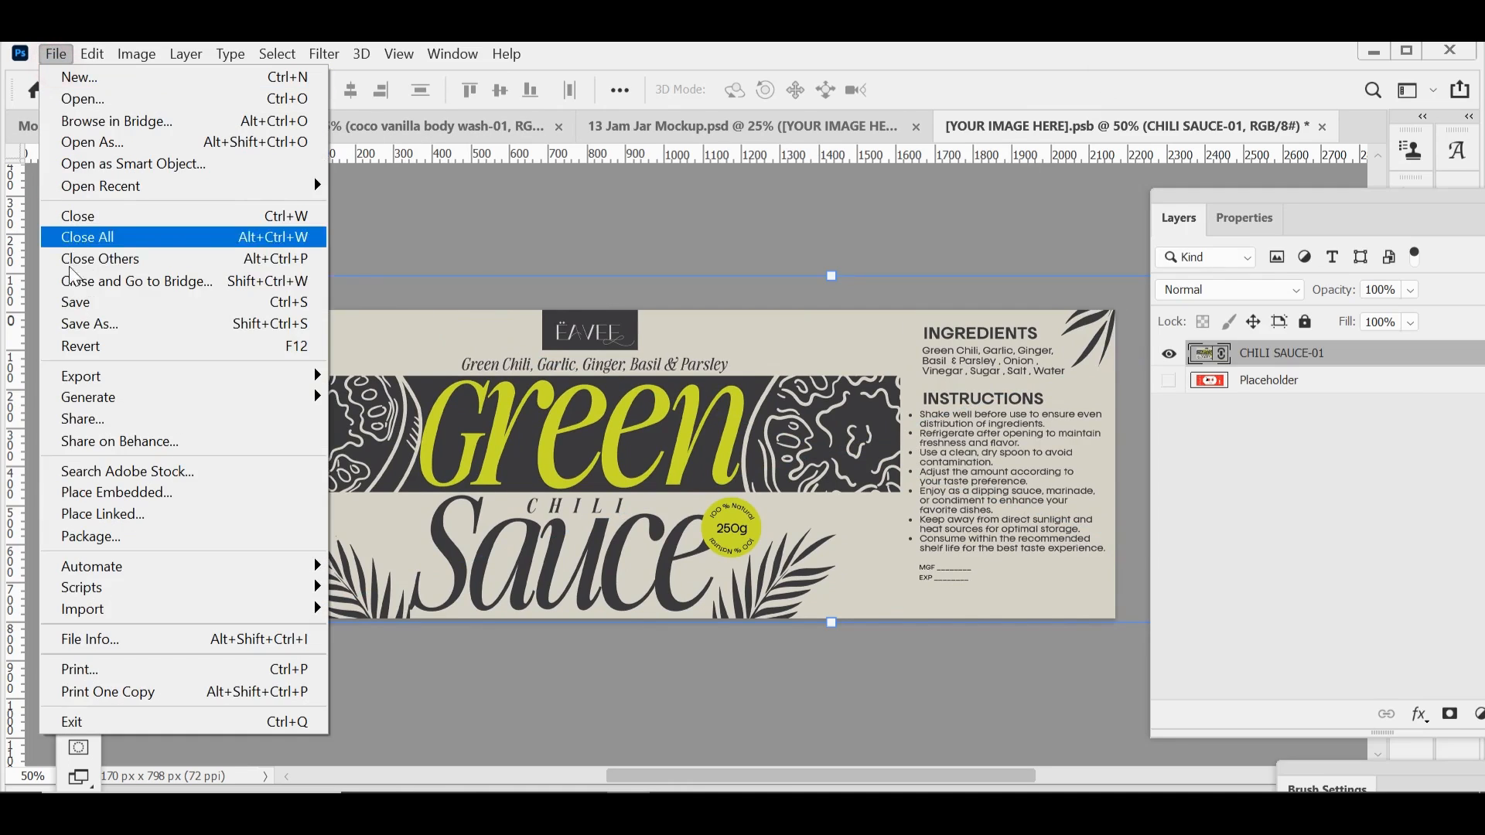
pyautogui.click(70, 298)
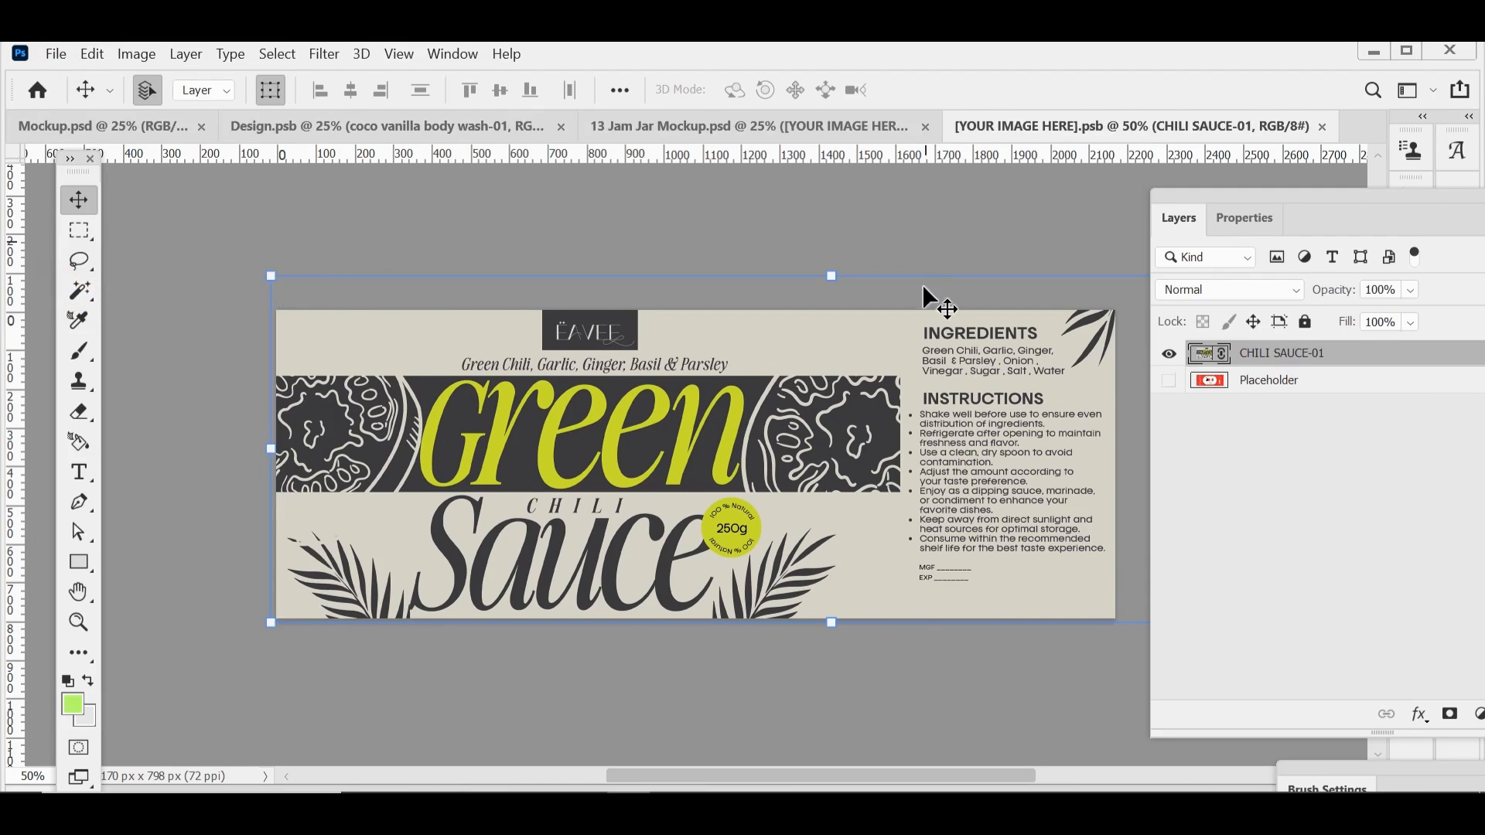
pyautogui.click(55, 54)
pyautogui.click(68, 324)
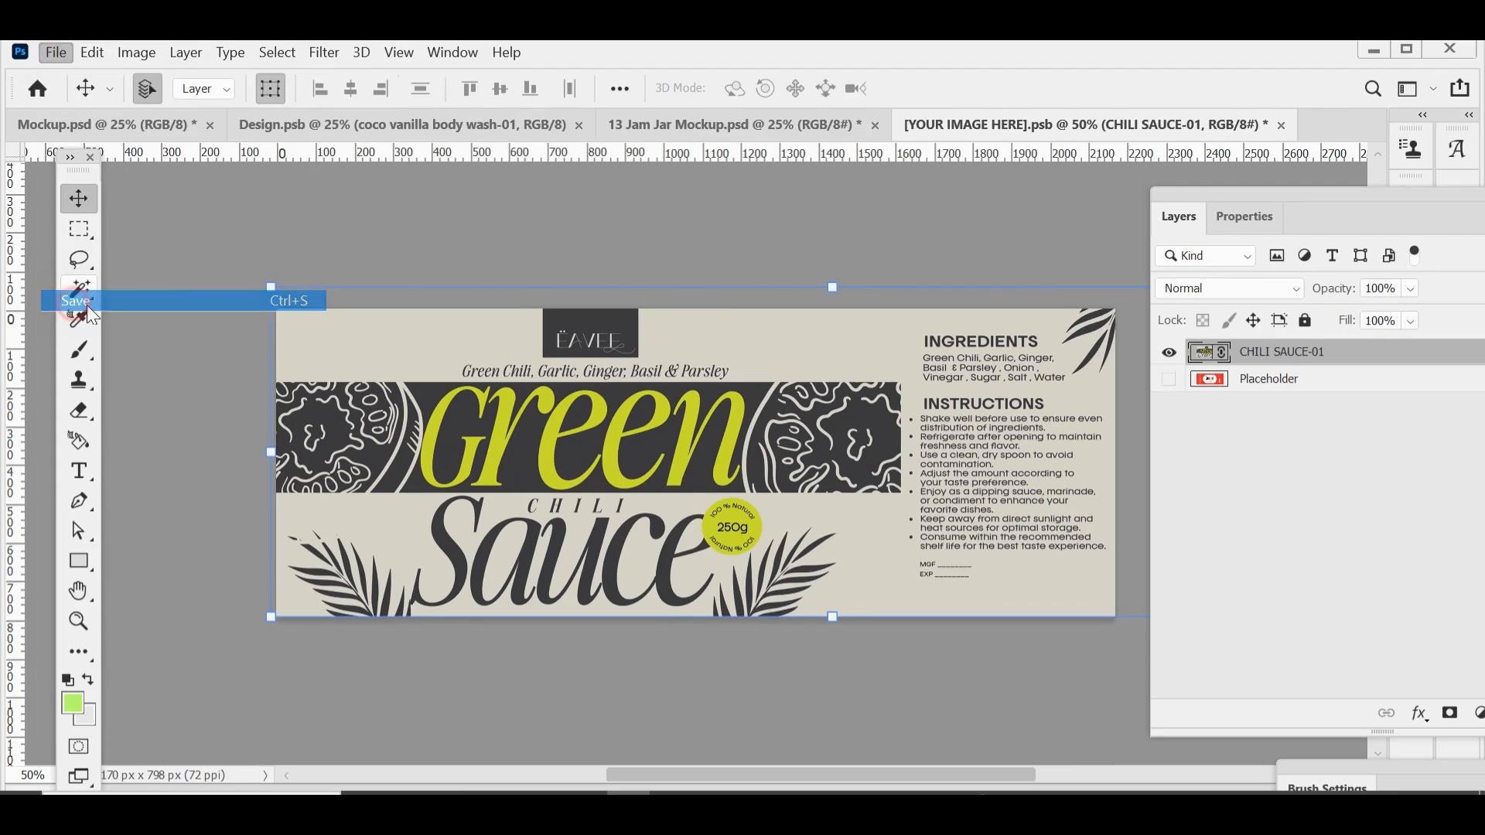
pyautogui.click(713, 126)
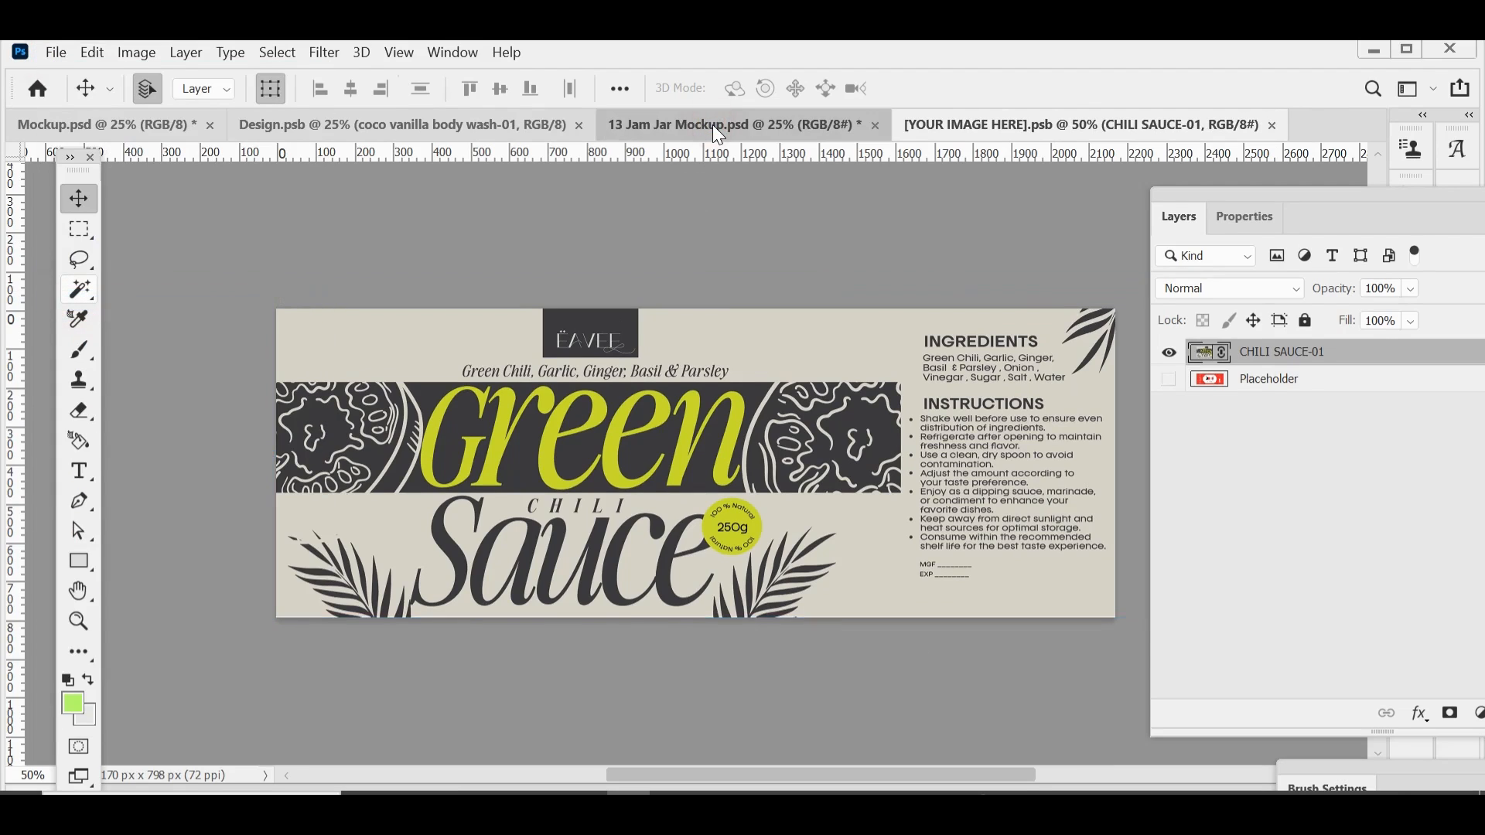